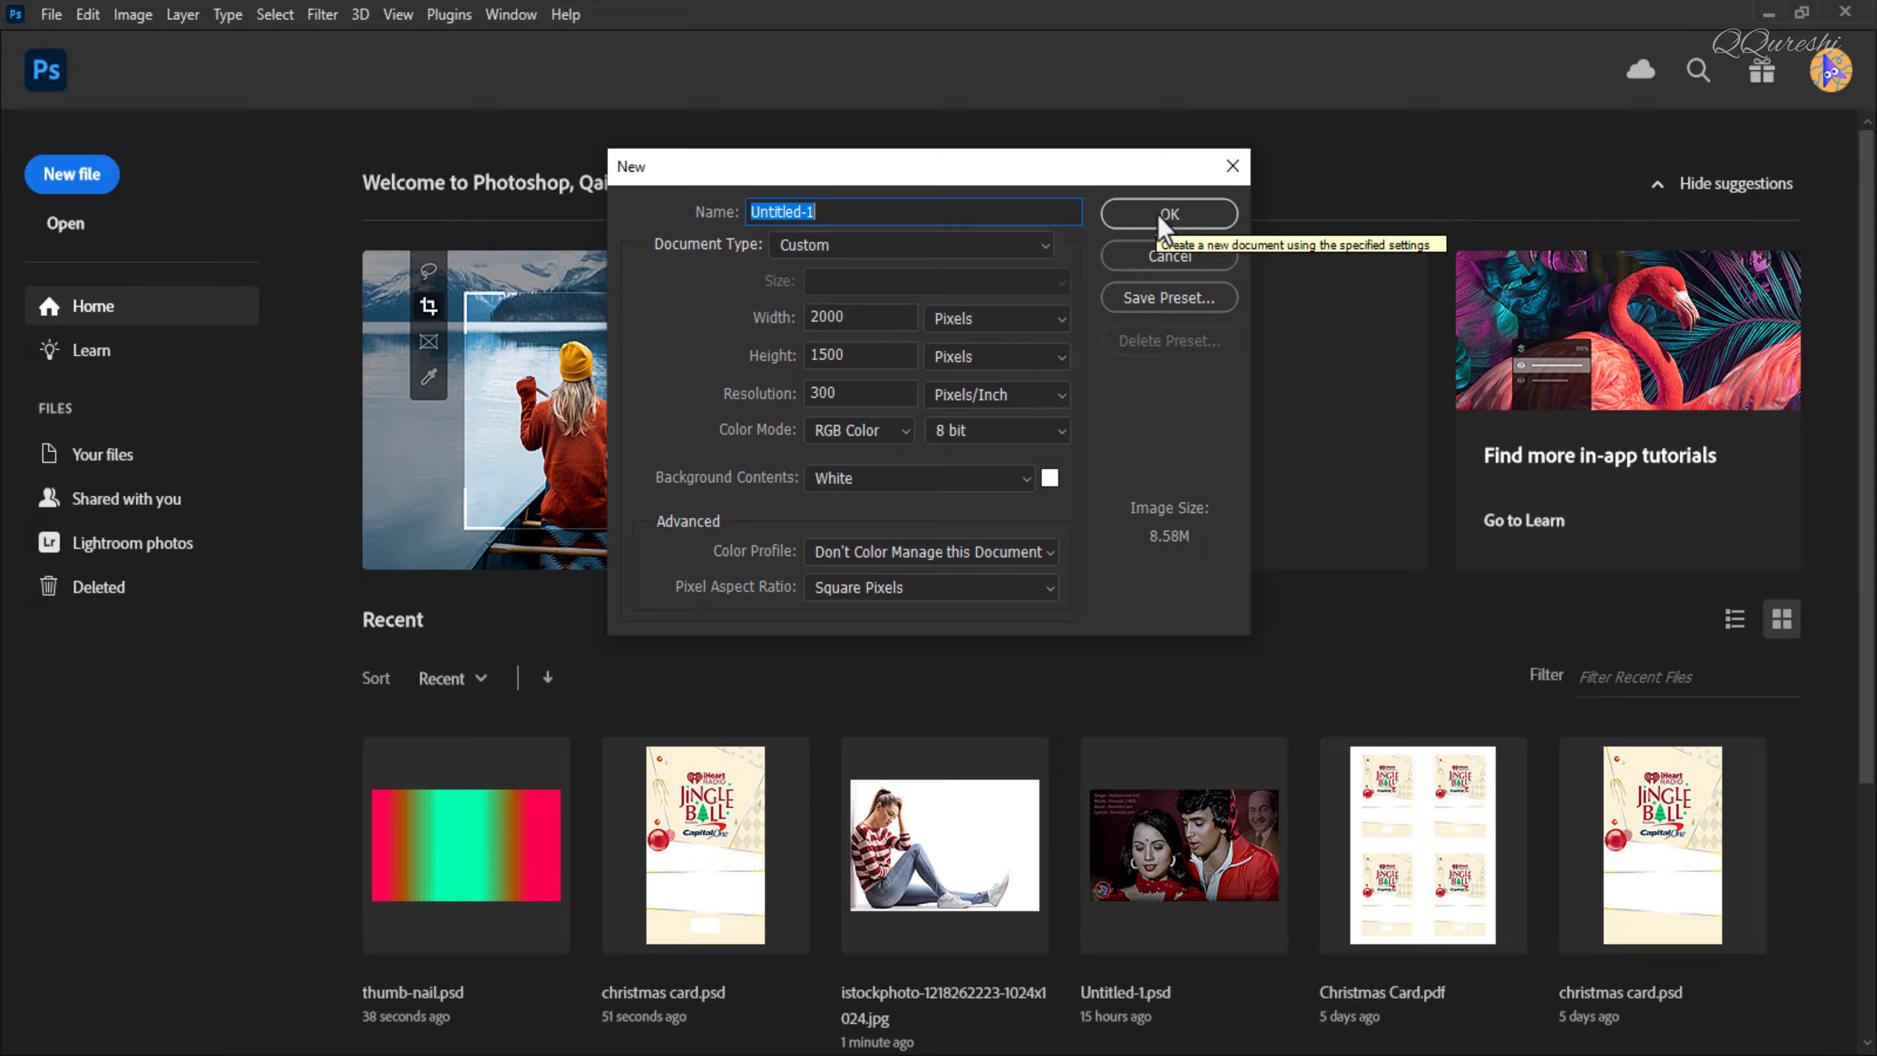
Create a new 2000 x 1500 pixel RGB document at 300 pixels/inch with a white background
{"action": "left_click", "coordinate": [1160, 217]}
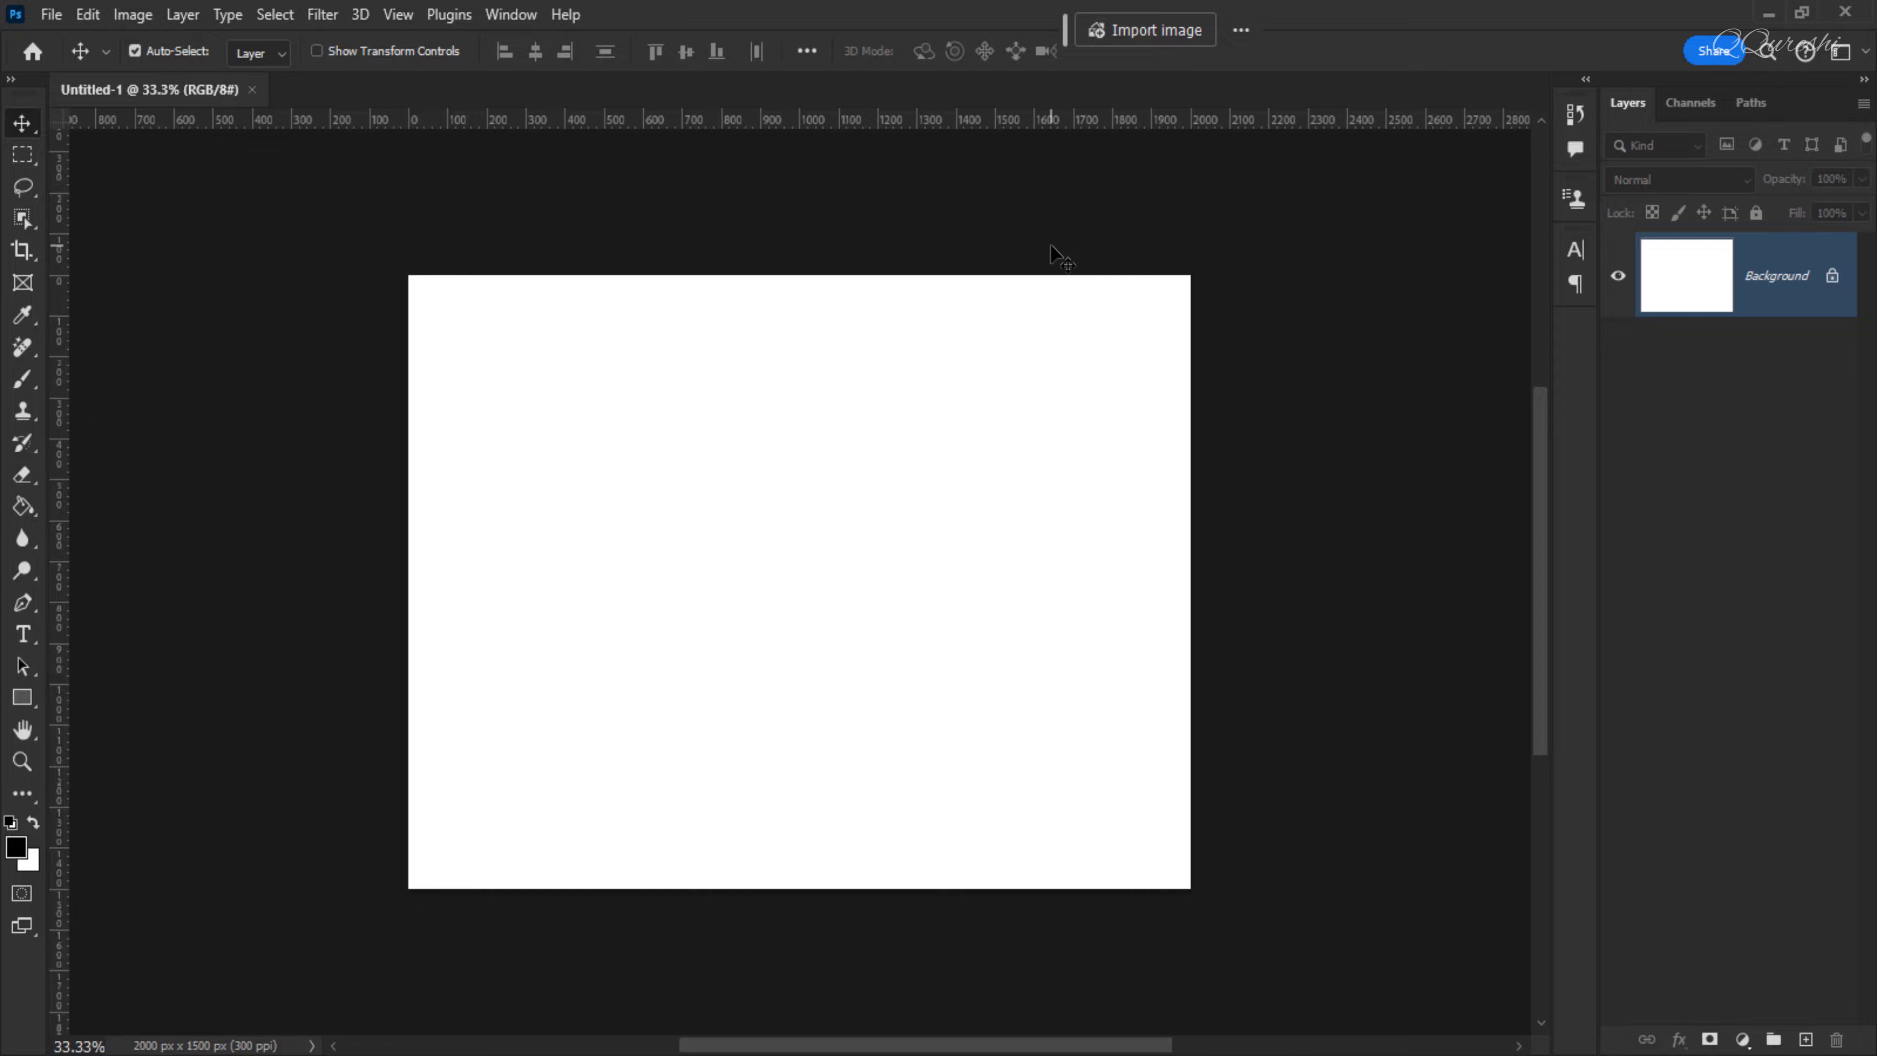
{"action": "key", "text": "ctrl+plus"}
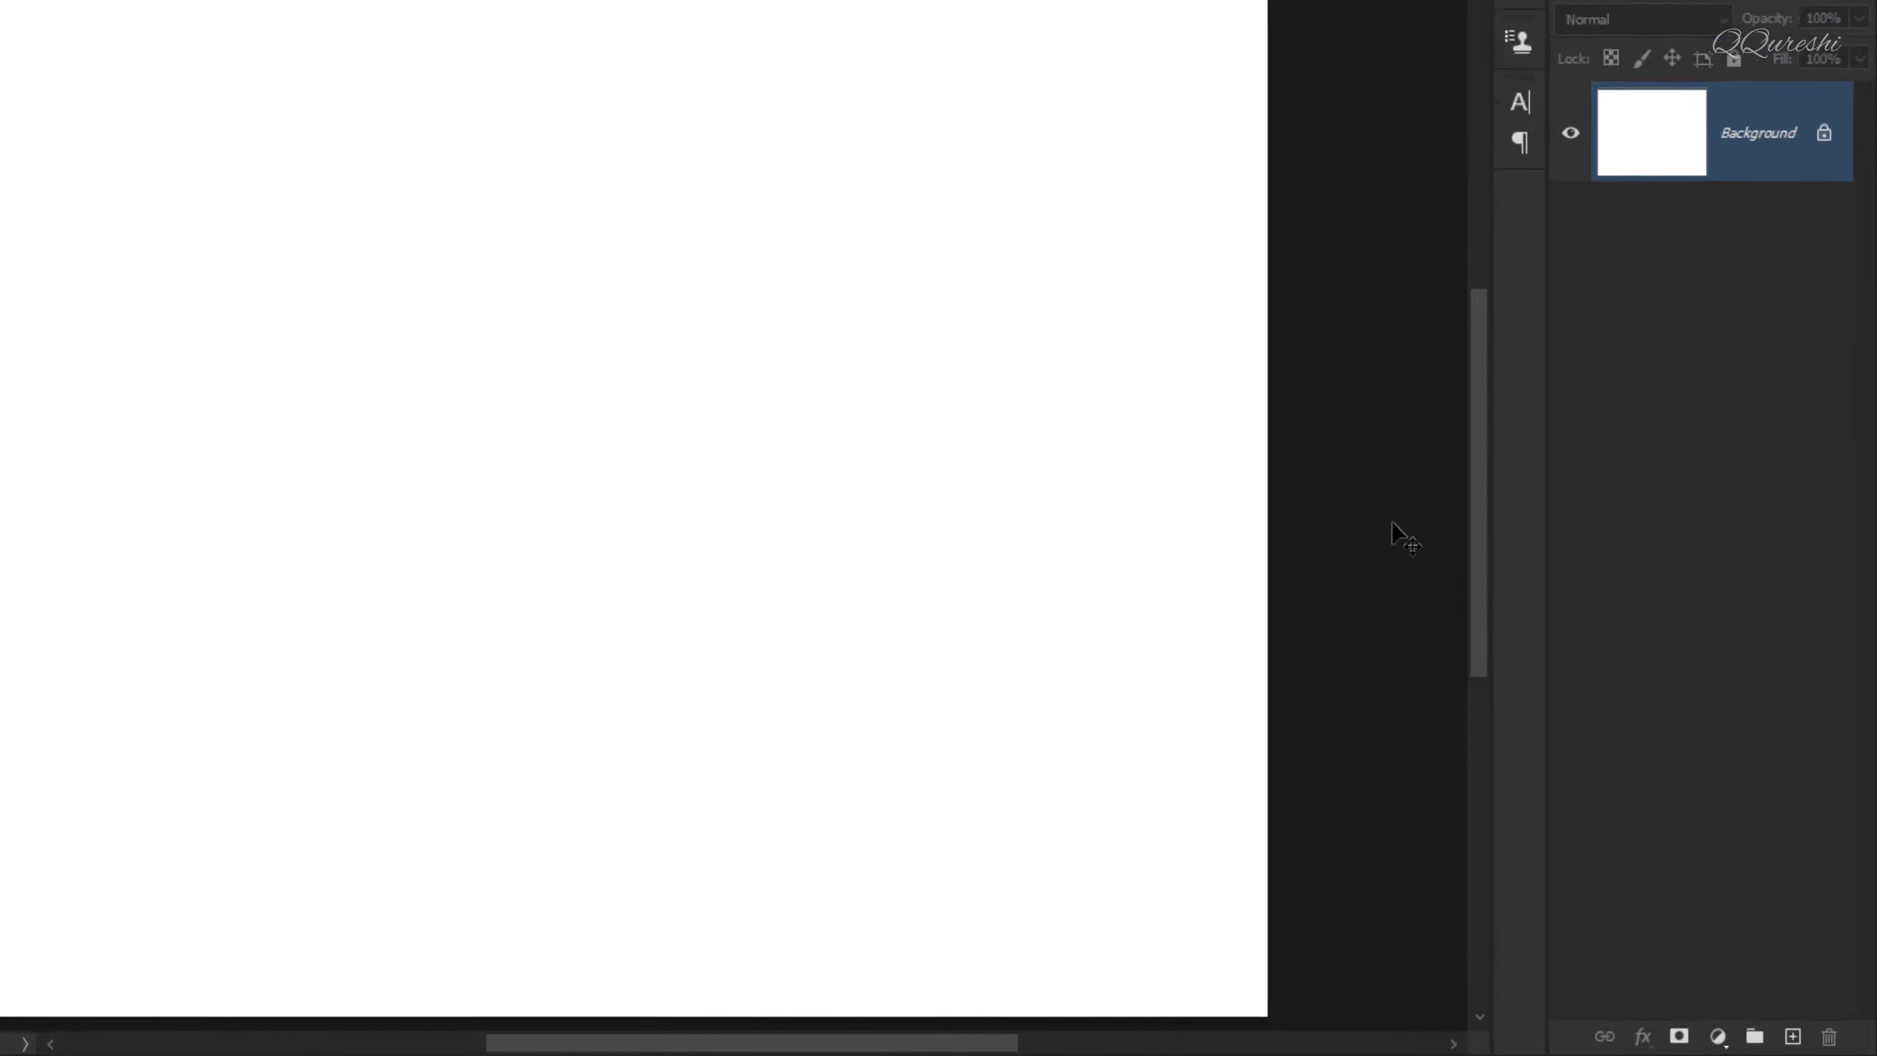
Add a black-to-transparent gradient fill layer with the Radial style, 56% scale and Reverse enabled
{"action": "left_click", "coordinate": [1717, 1035]}
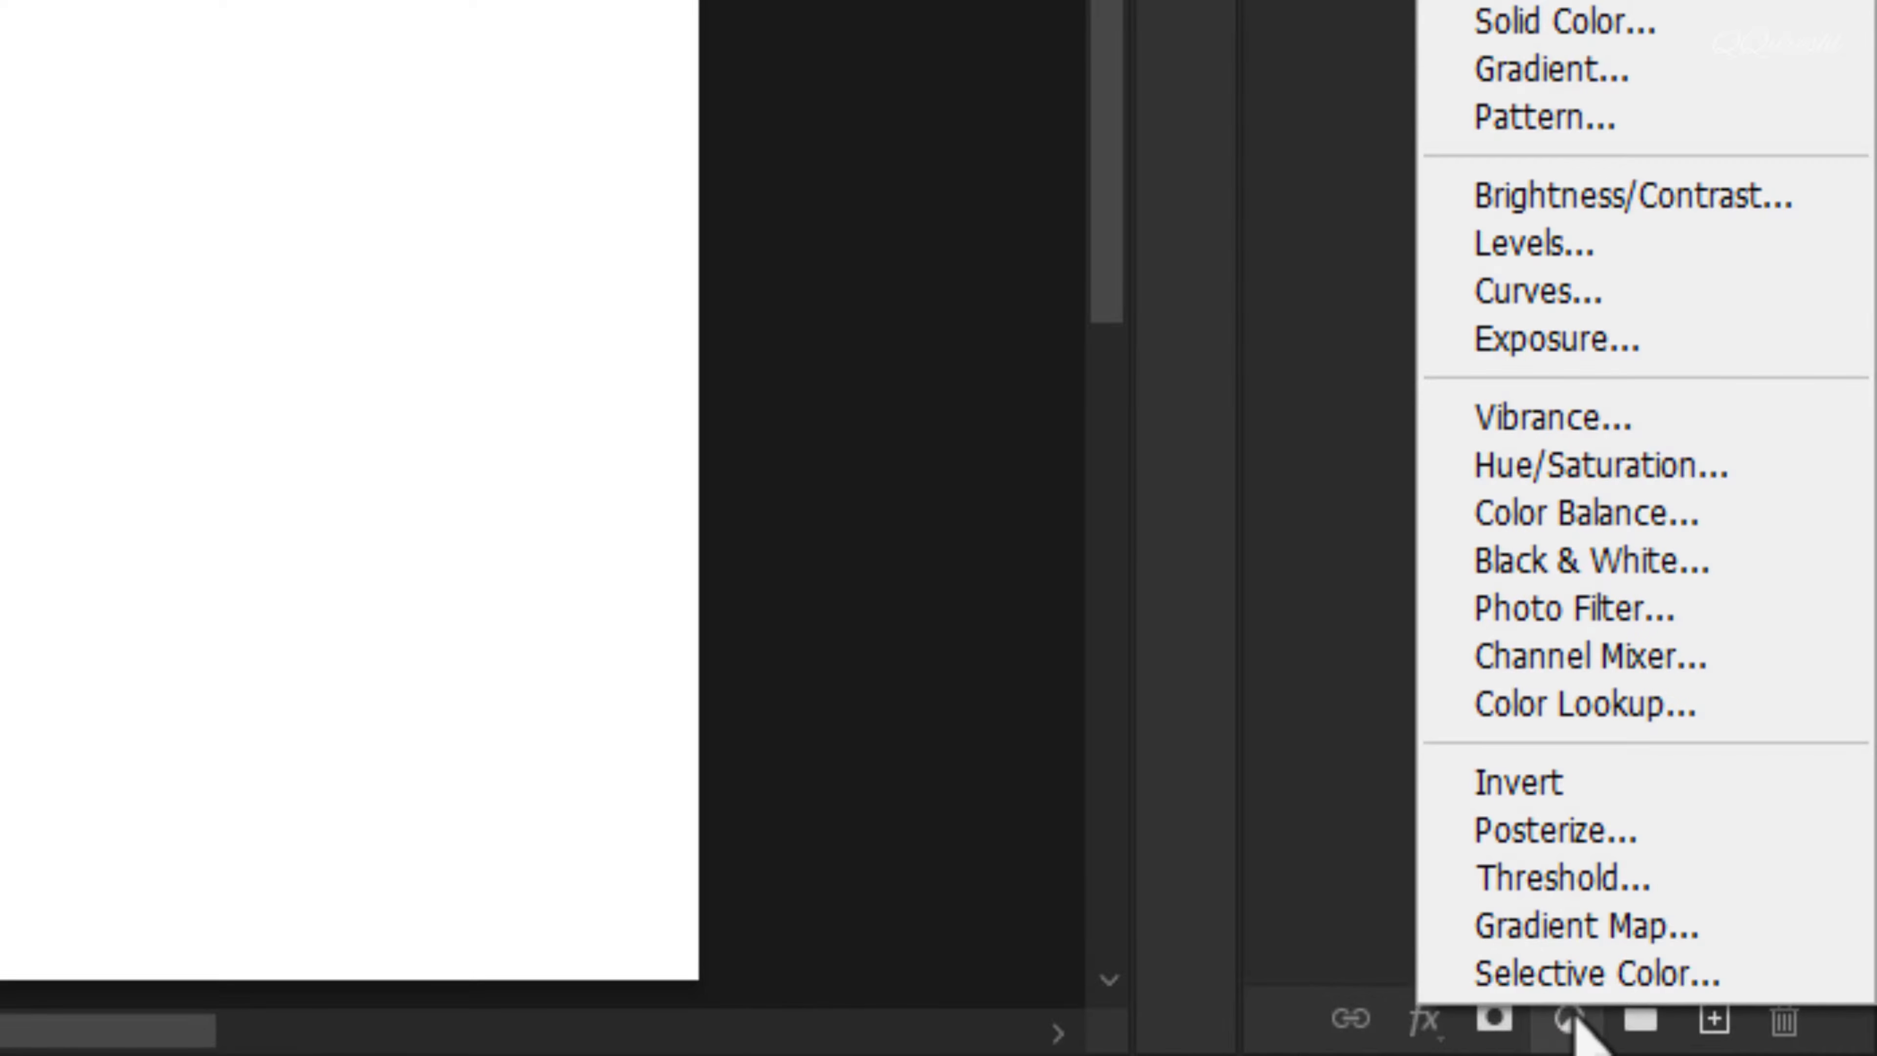
{"action": "left_click", "coordinate": [1614, 70]}
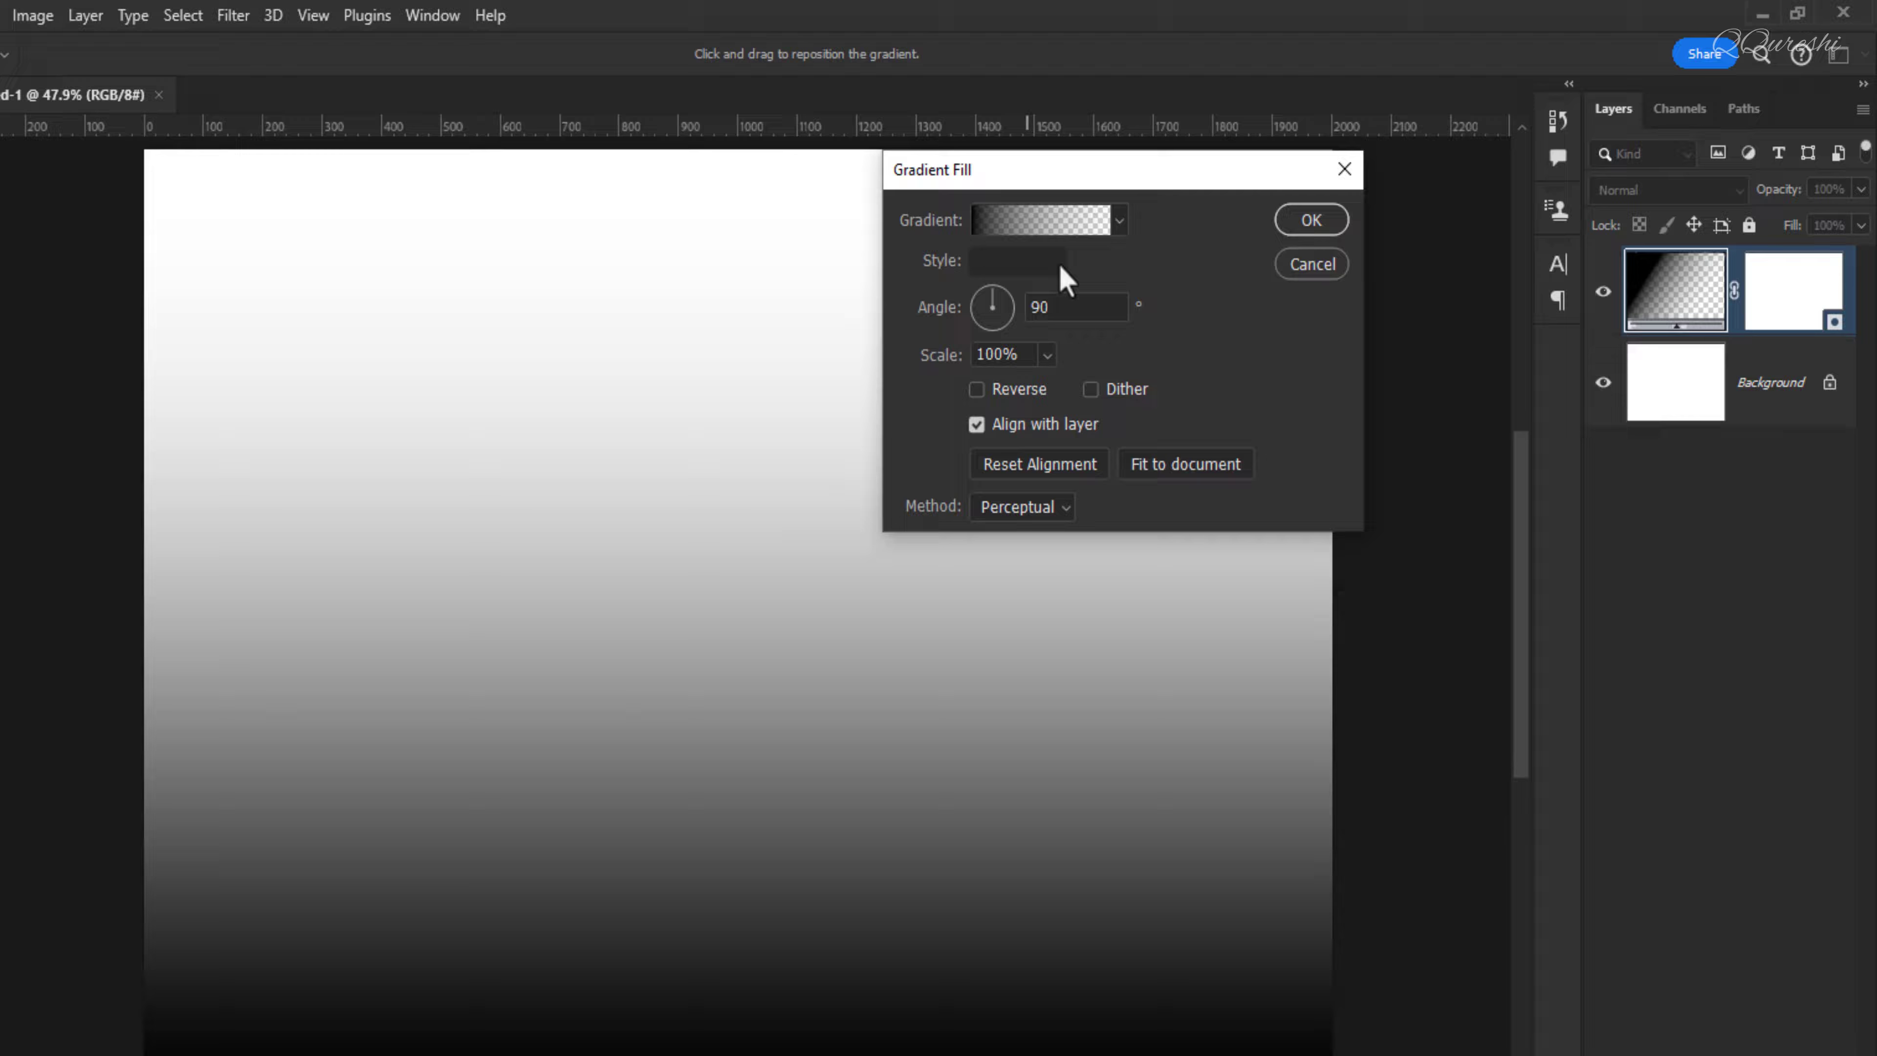
{"action": "left_click", "coordinate": [1101, 251]}
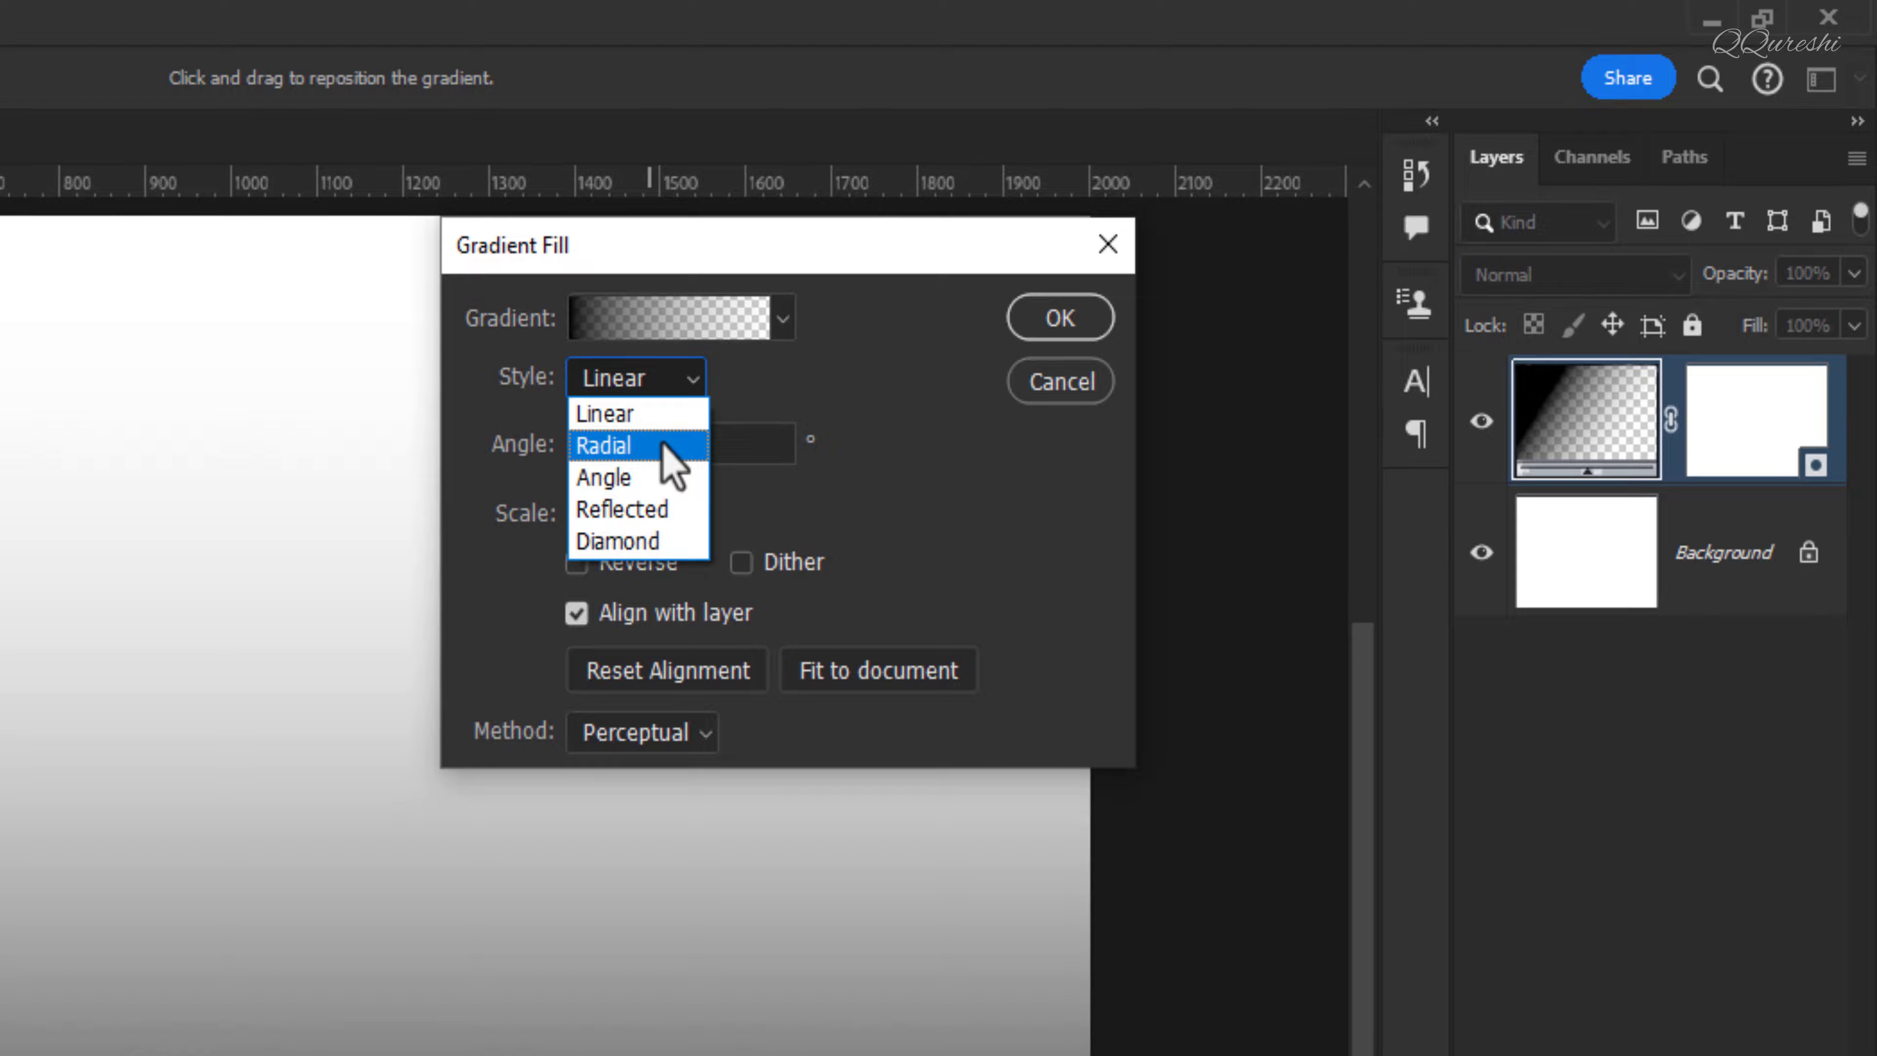
{"action": "left_click", "coordinate": [671, 447]}
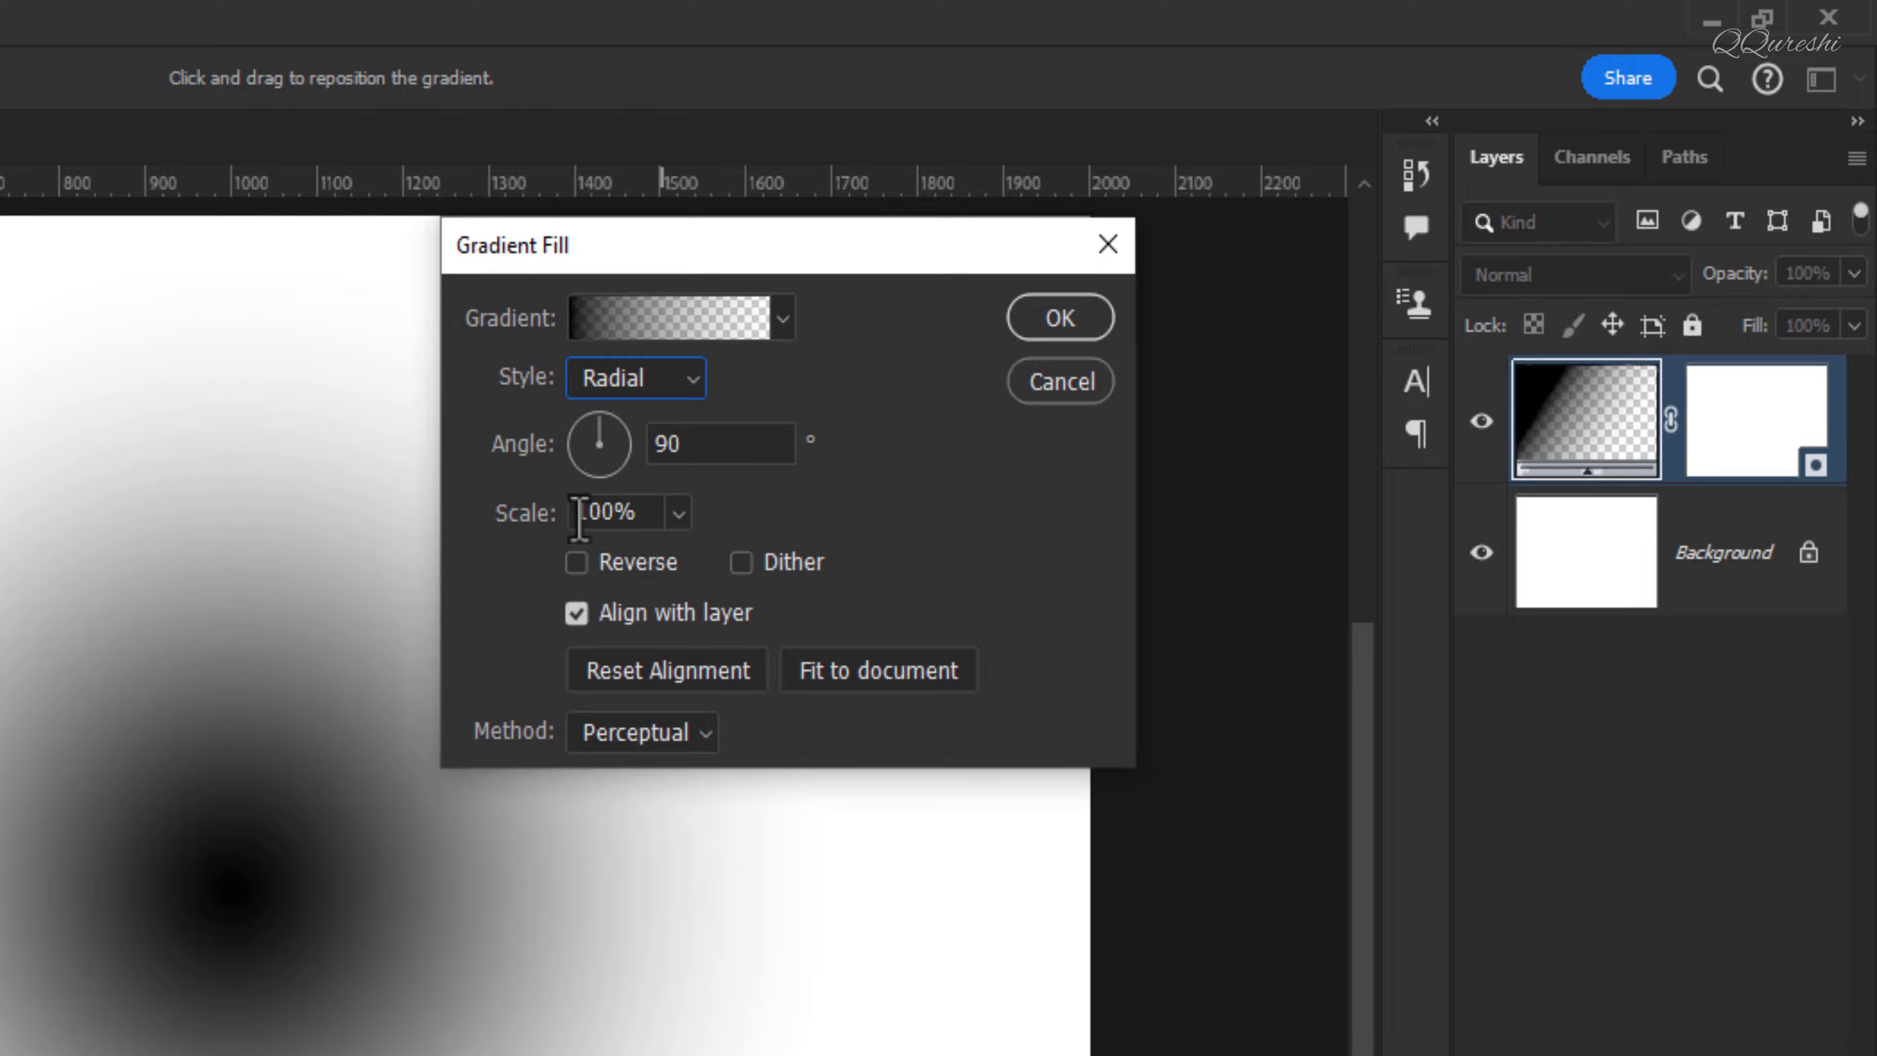
{"action": "double_click", "coordinate": [636, 512]}
{"action": "type", "text": "15"}
{"action": "left_click_drag", "start_coordinate": [522, 525], "coordinate": [607, 575]}
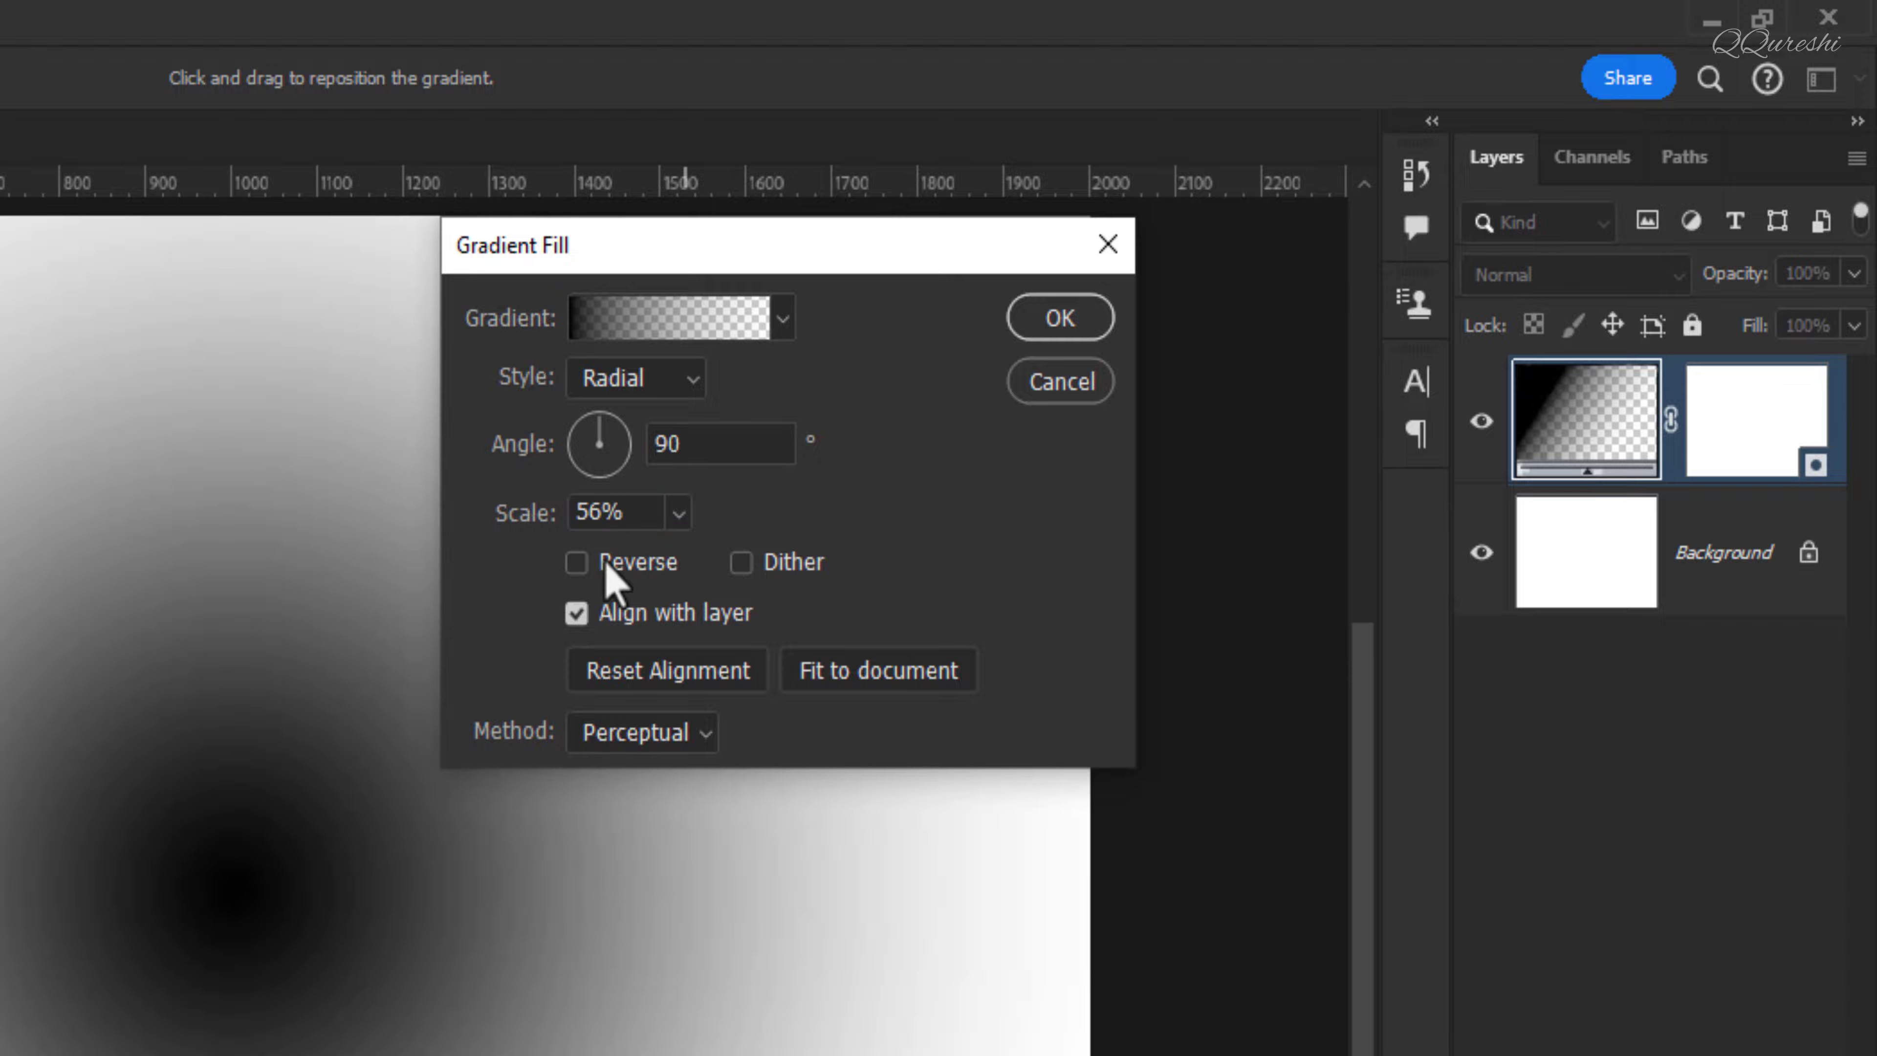
{"action": "left_click", "coordinate": [576, 568]}
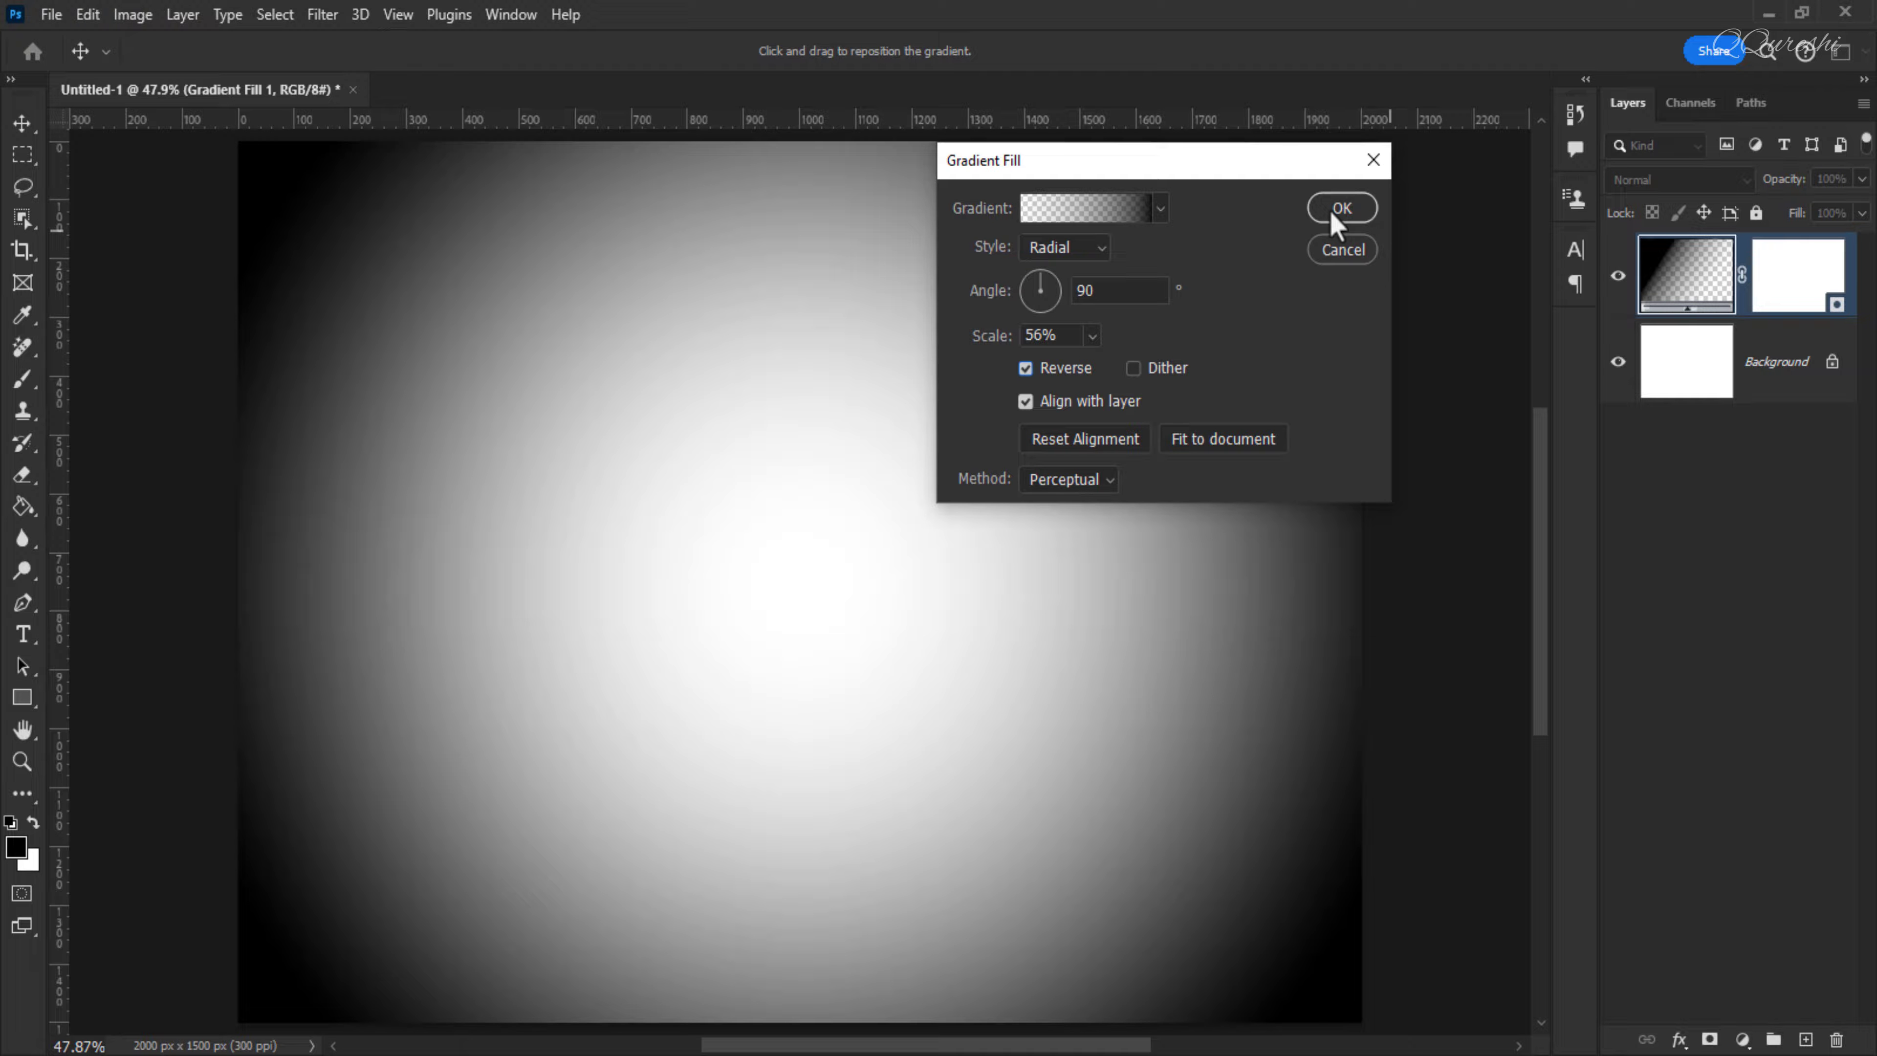
{"action": "left_click", "coordinate": [1339, 210]}
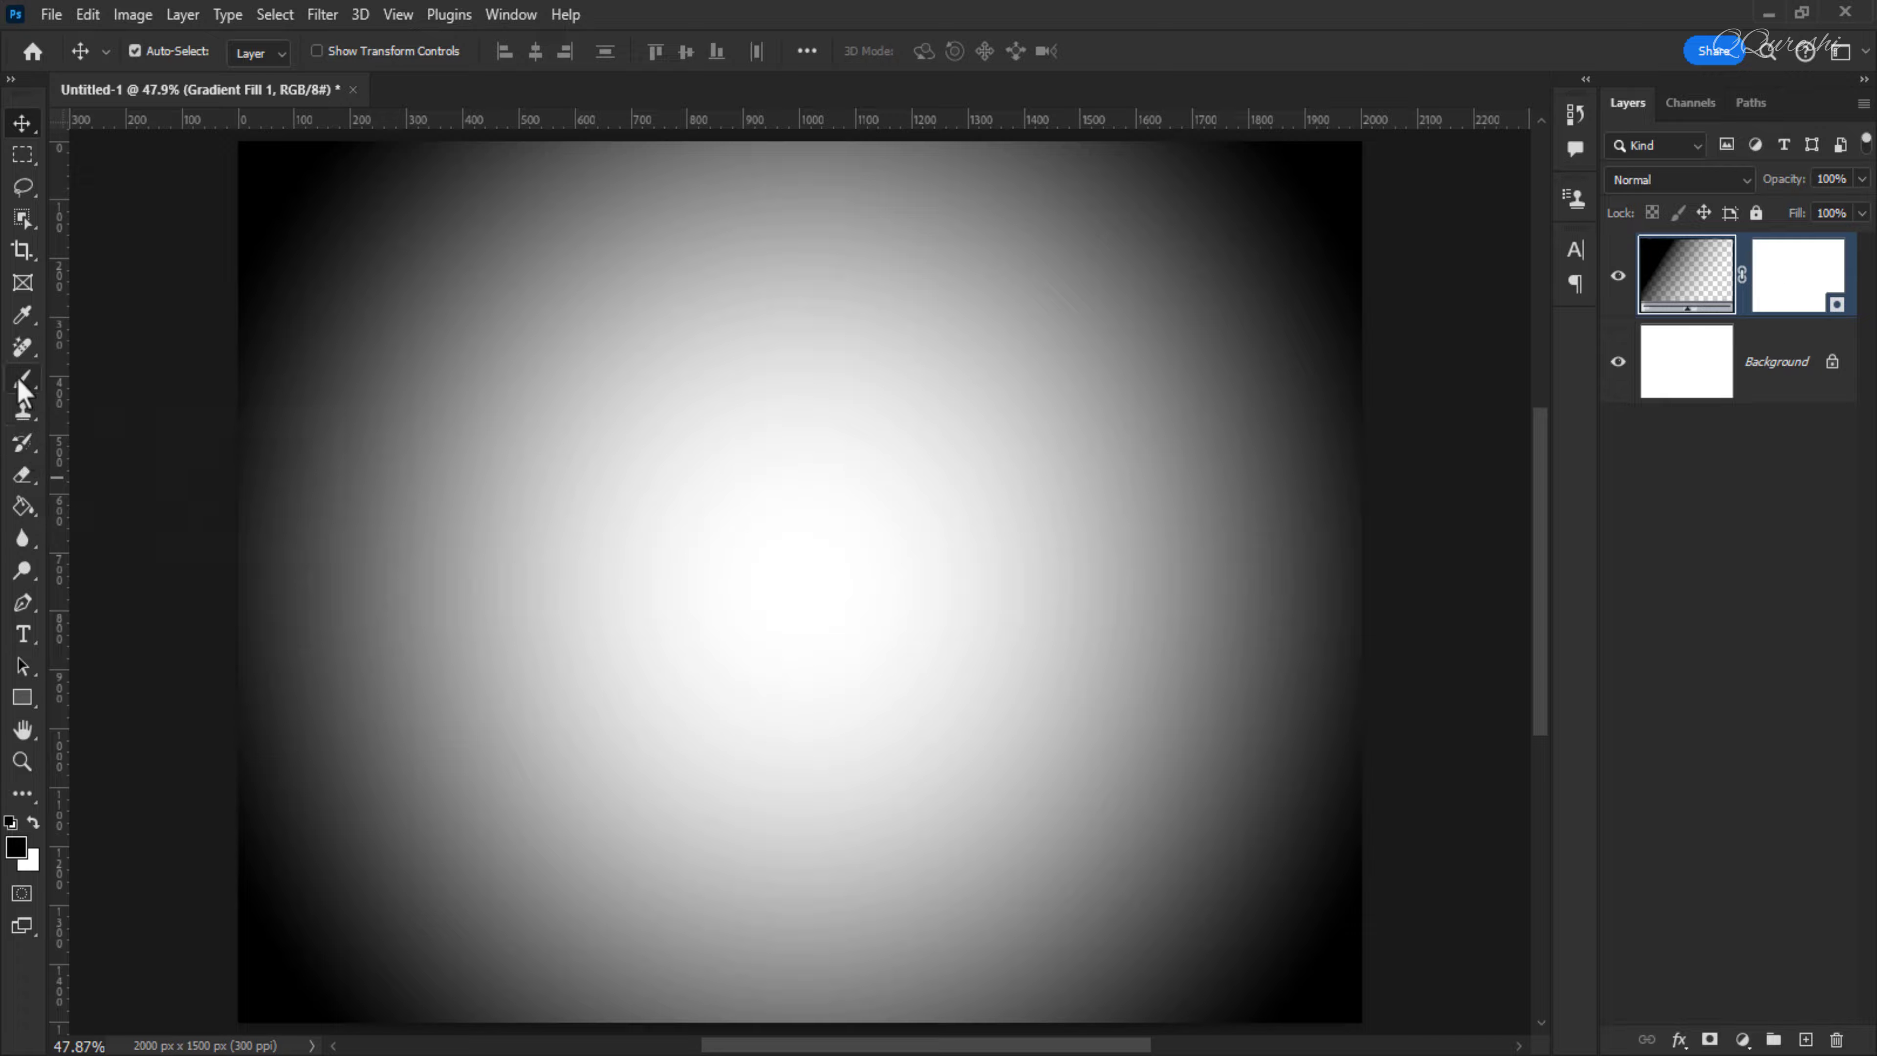
Add a text layer containing the lowercase letter "t" near the centre of the canvas
{"action": "left_click", "coordinate": [21, 638]}
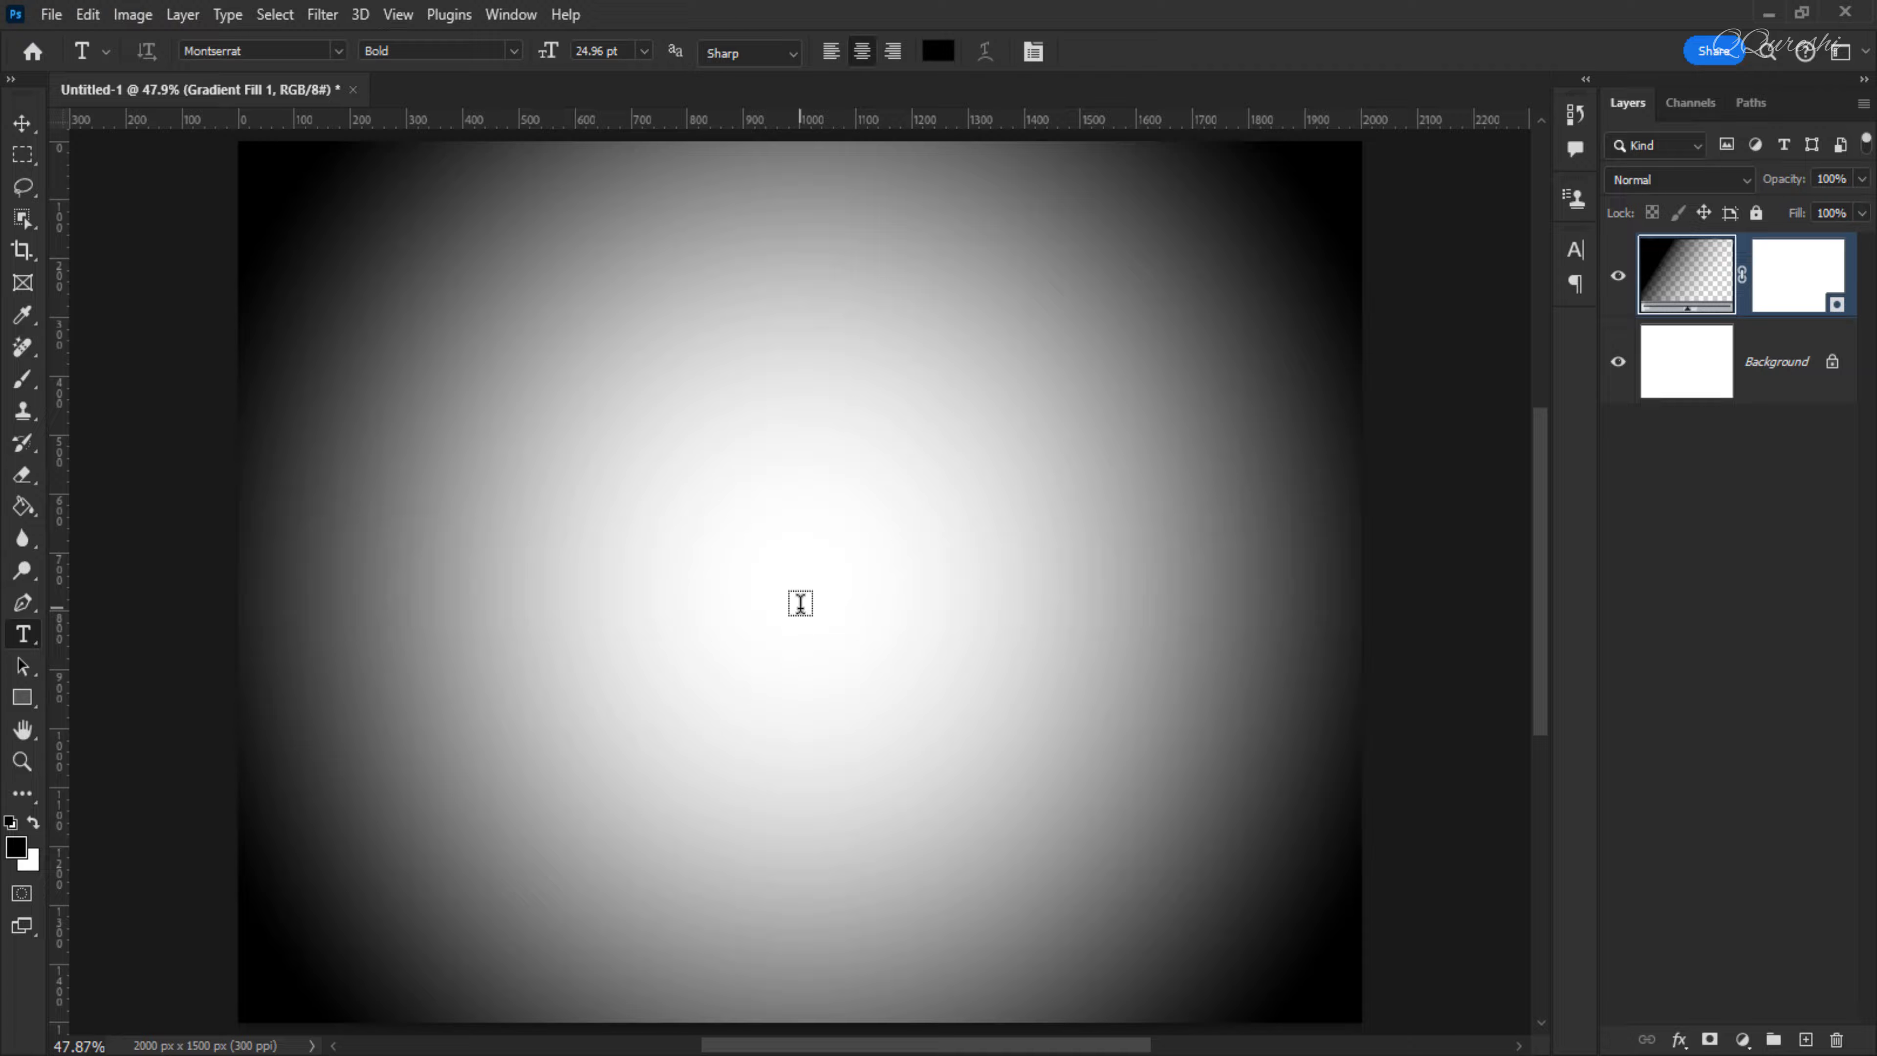
{"action": "left_click", "coordinate": [801, 603]}
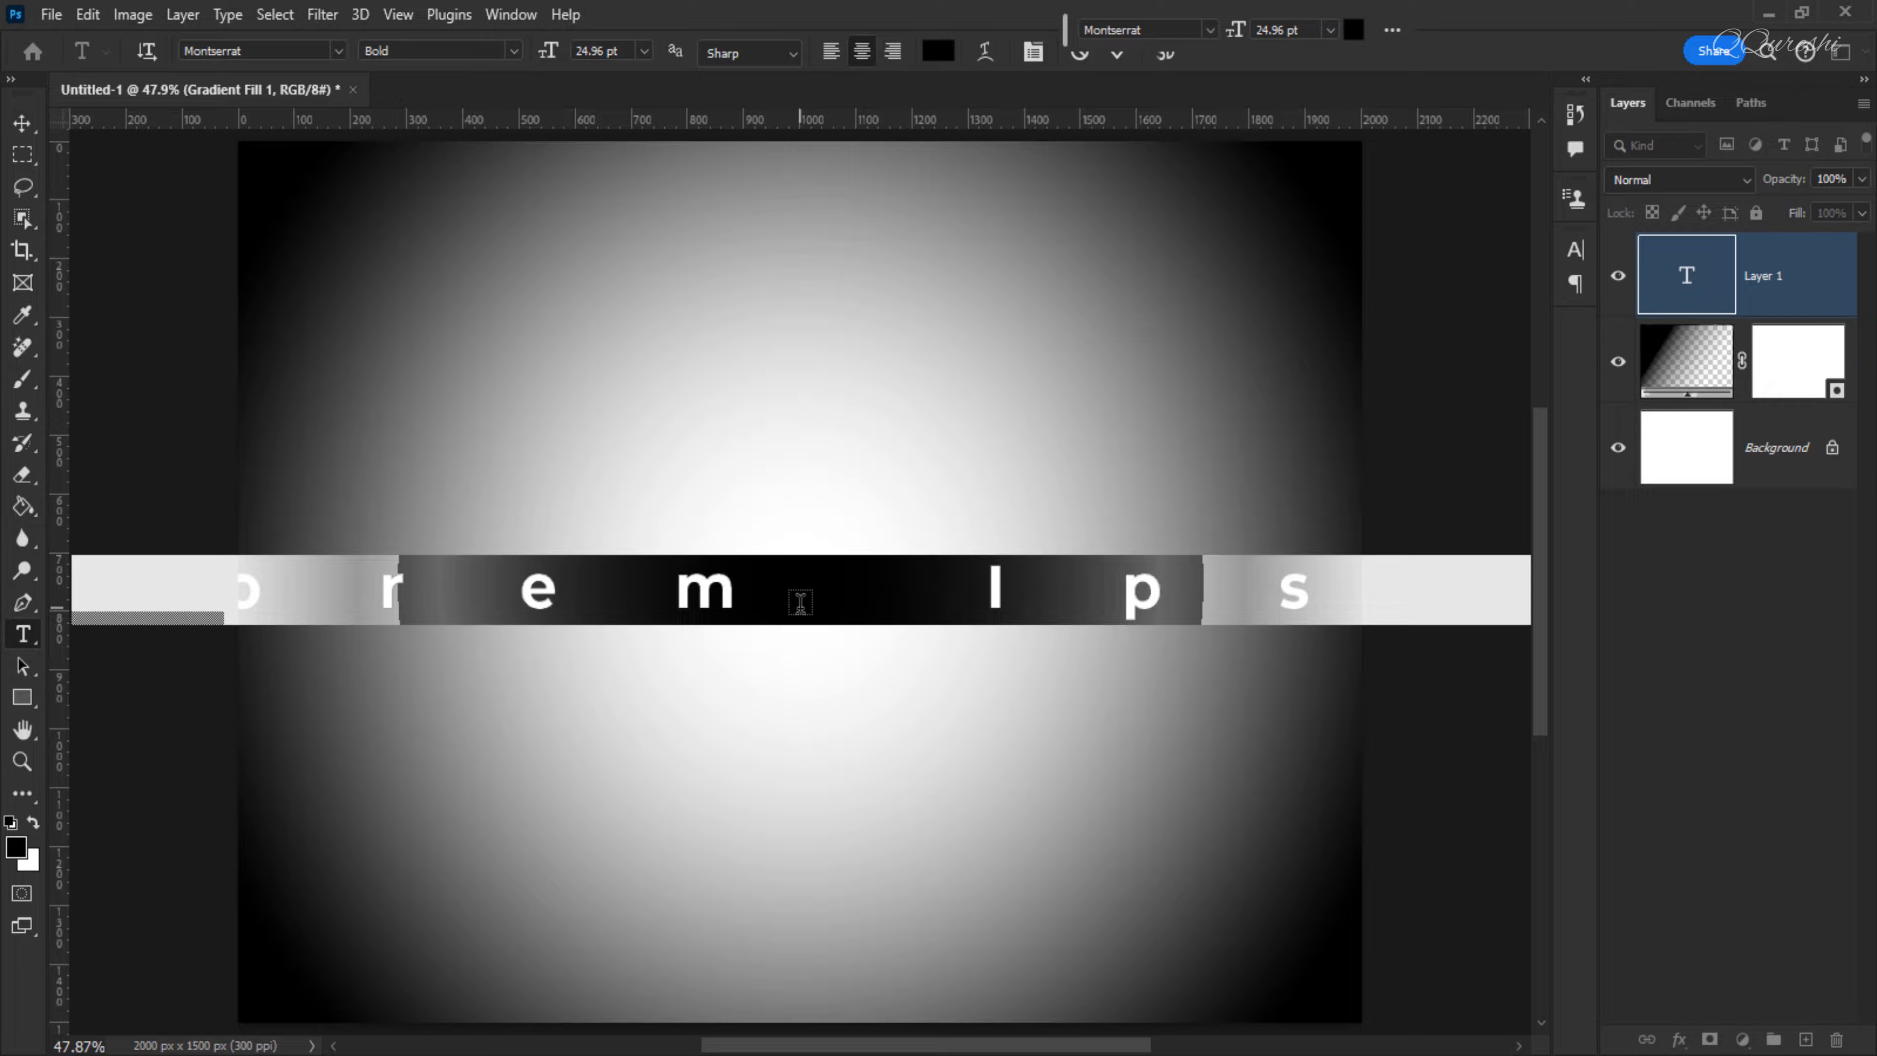
{"action": "type", "text": "T"}
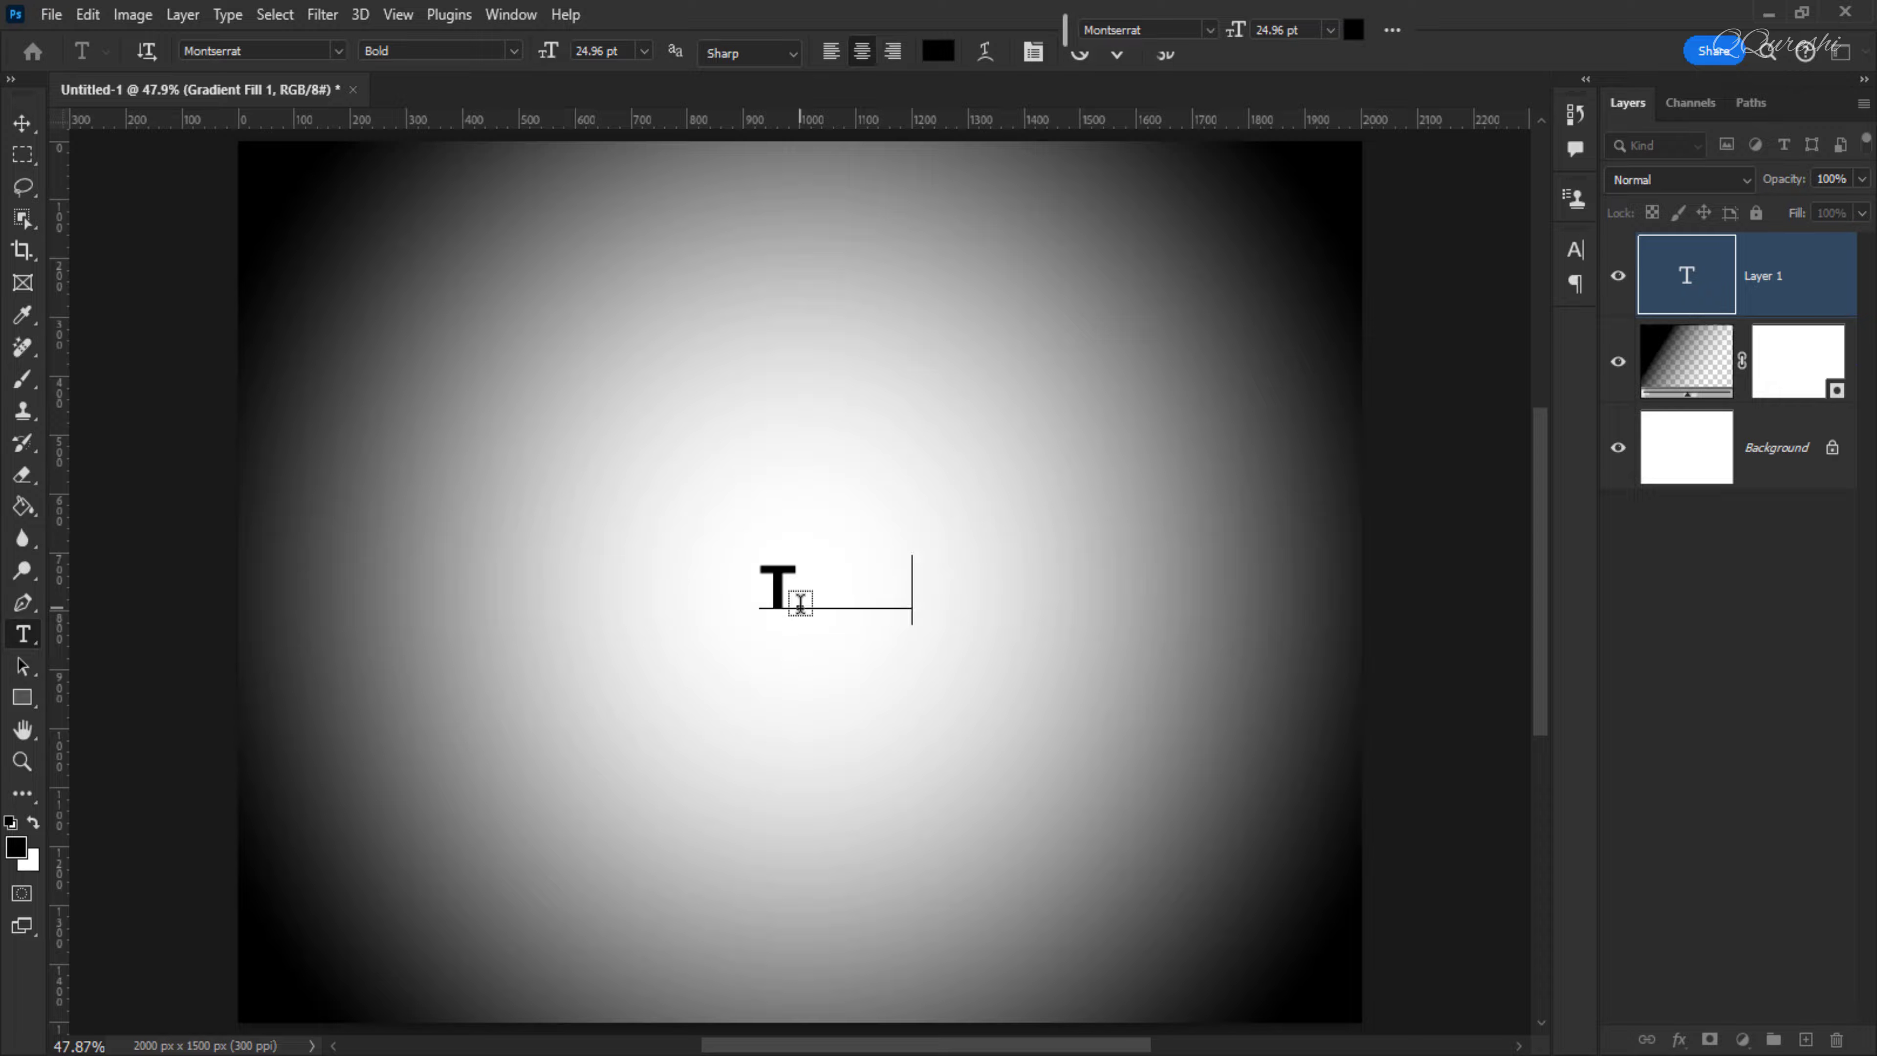
{"action": "key", "text": "BackSpace"}
{"action": "type", "text": "t"}
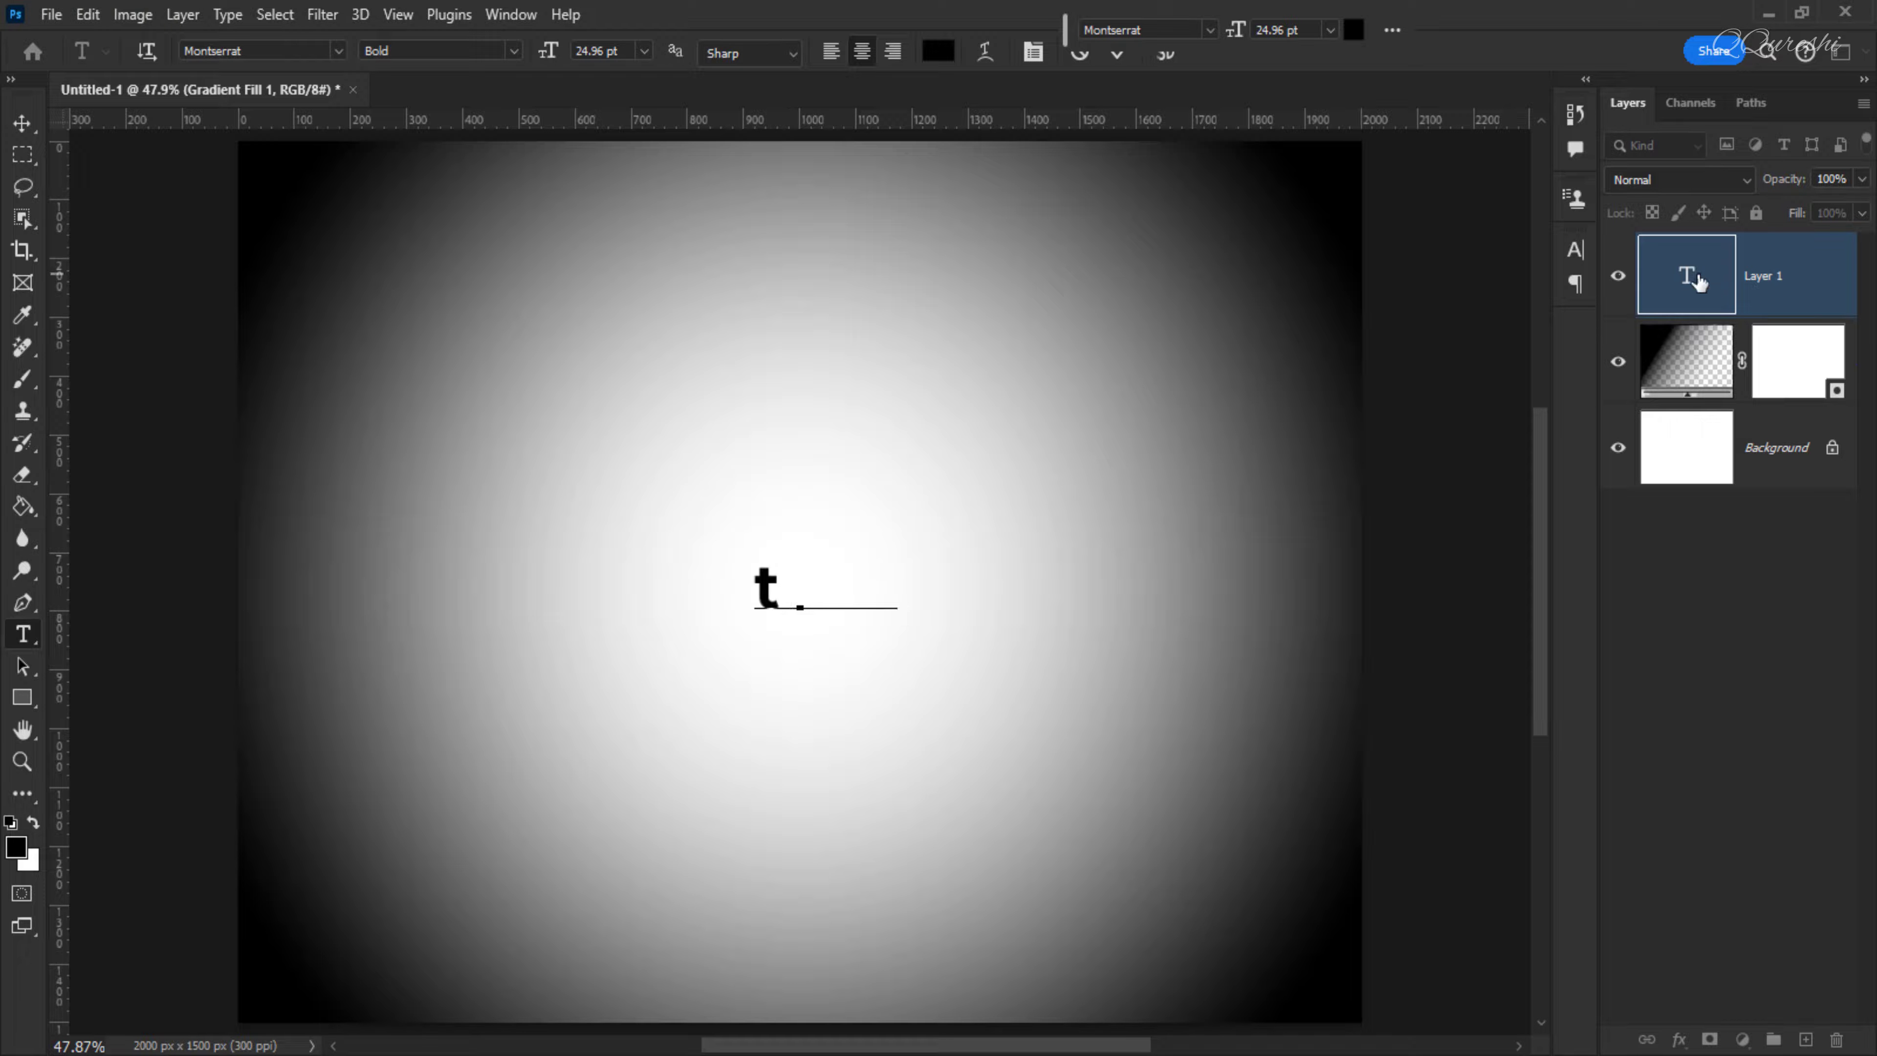
{"action": "left_click", "coordinate": [1697, 280]}
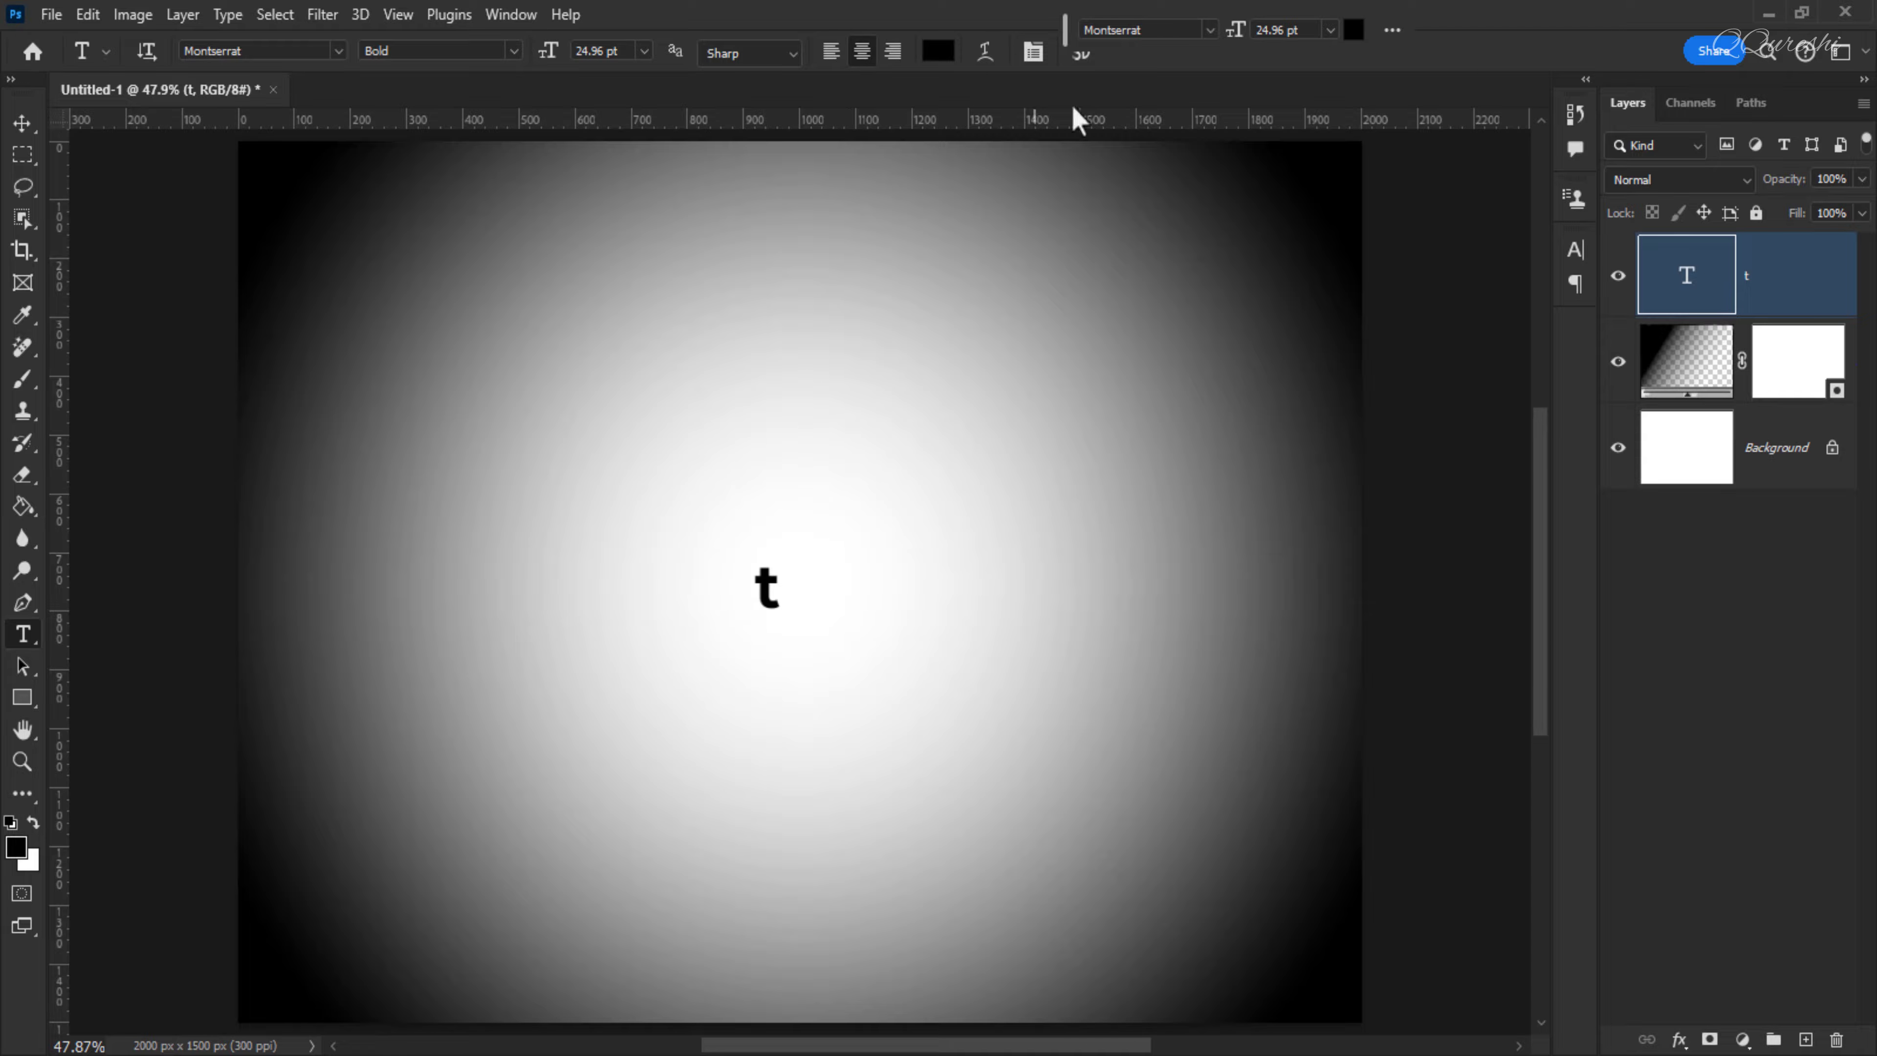
Set the font size of the letter t to 400 pt
{"action": "left_click", "coordinate": [1033, 51]}
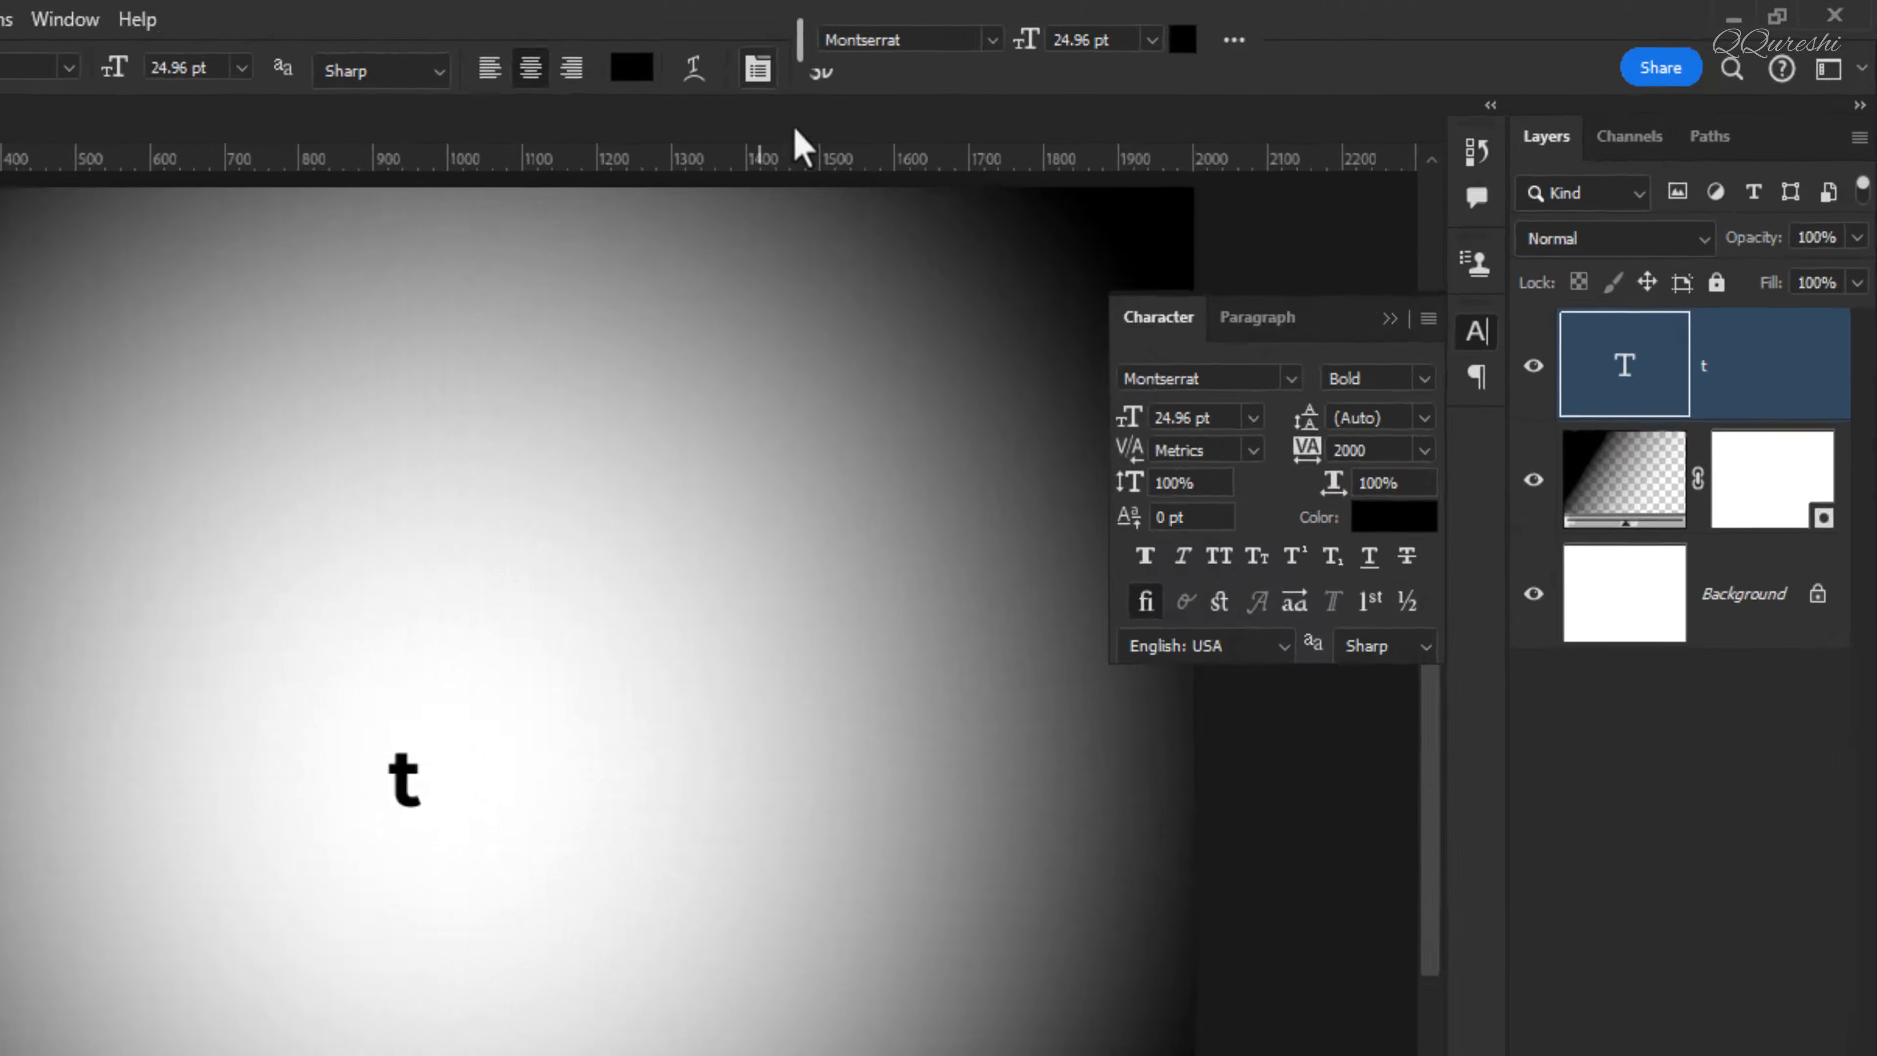
{"action": "left_click_drag", "start_coordinate": [1222, 414], "coordinate": [1142, 417]}
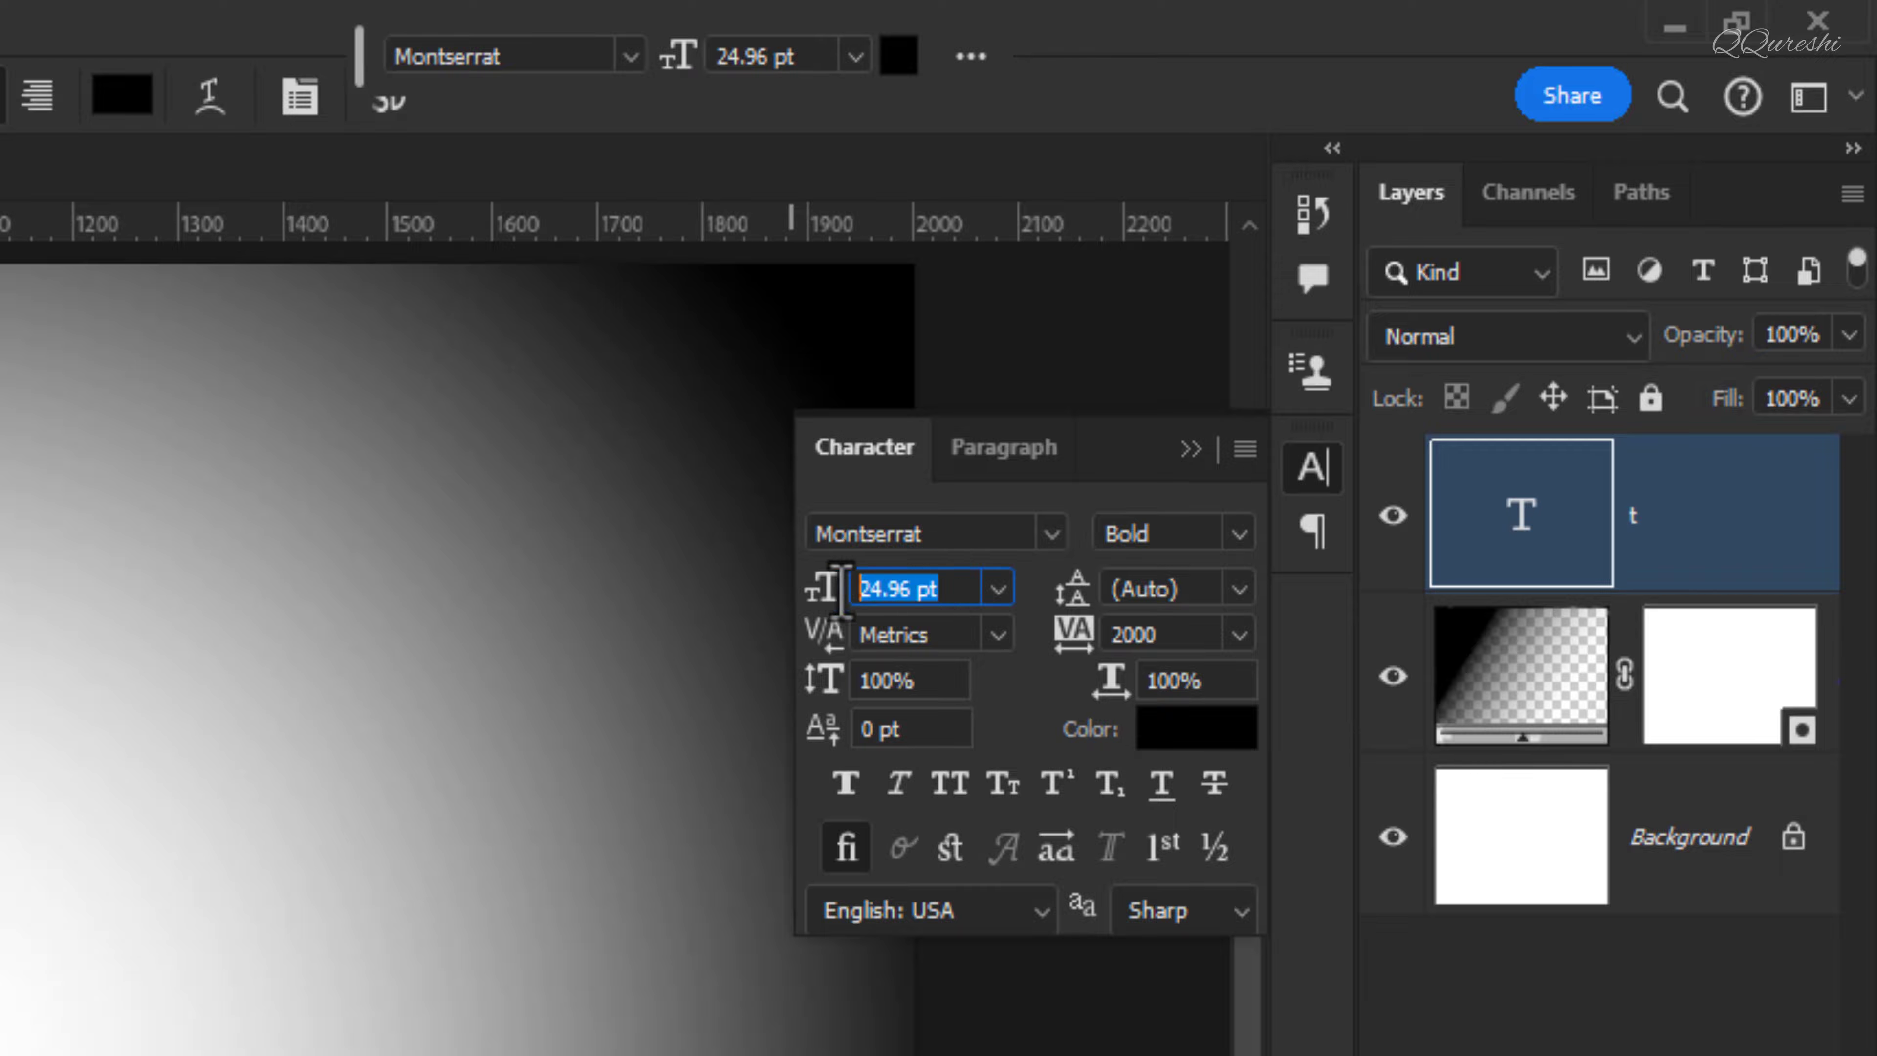
{"action": "type", "text": "40"}
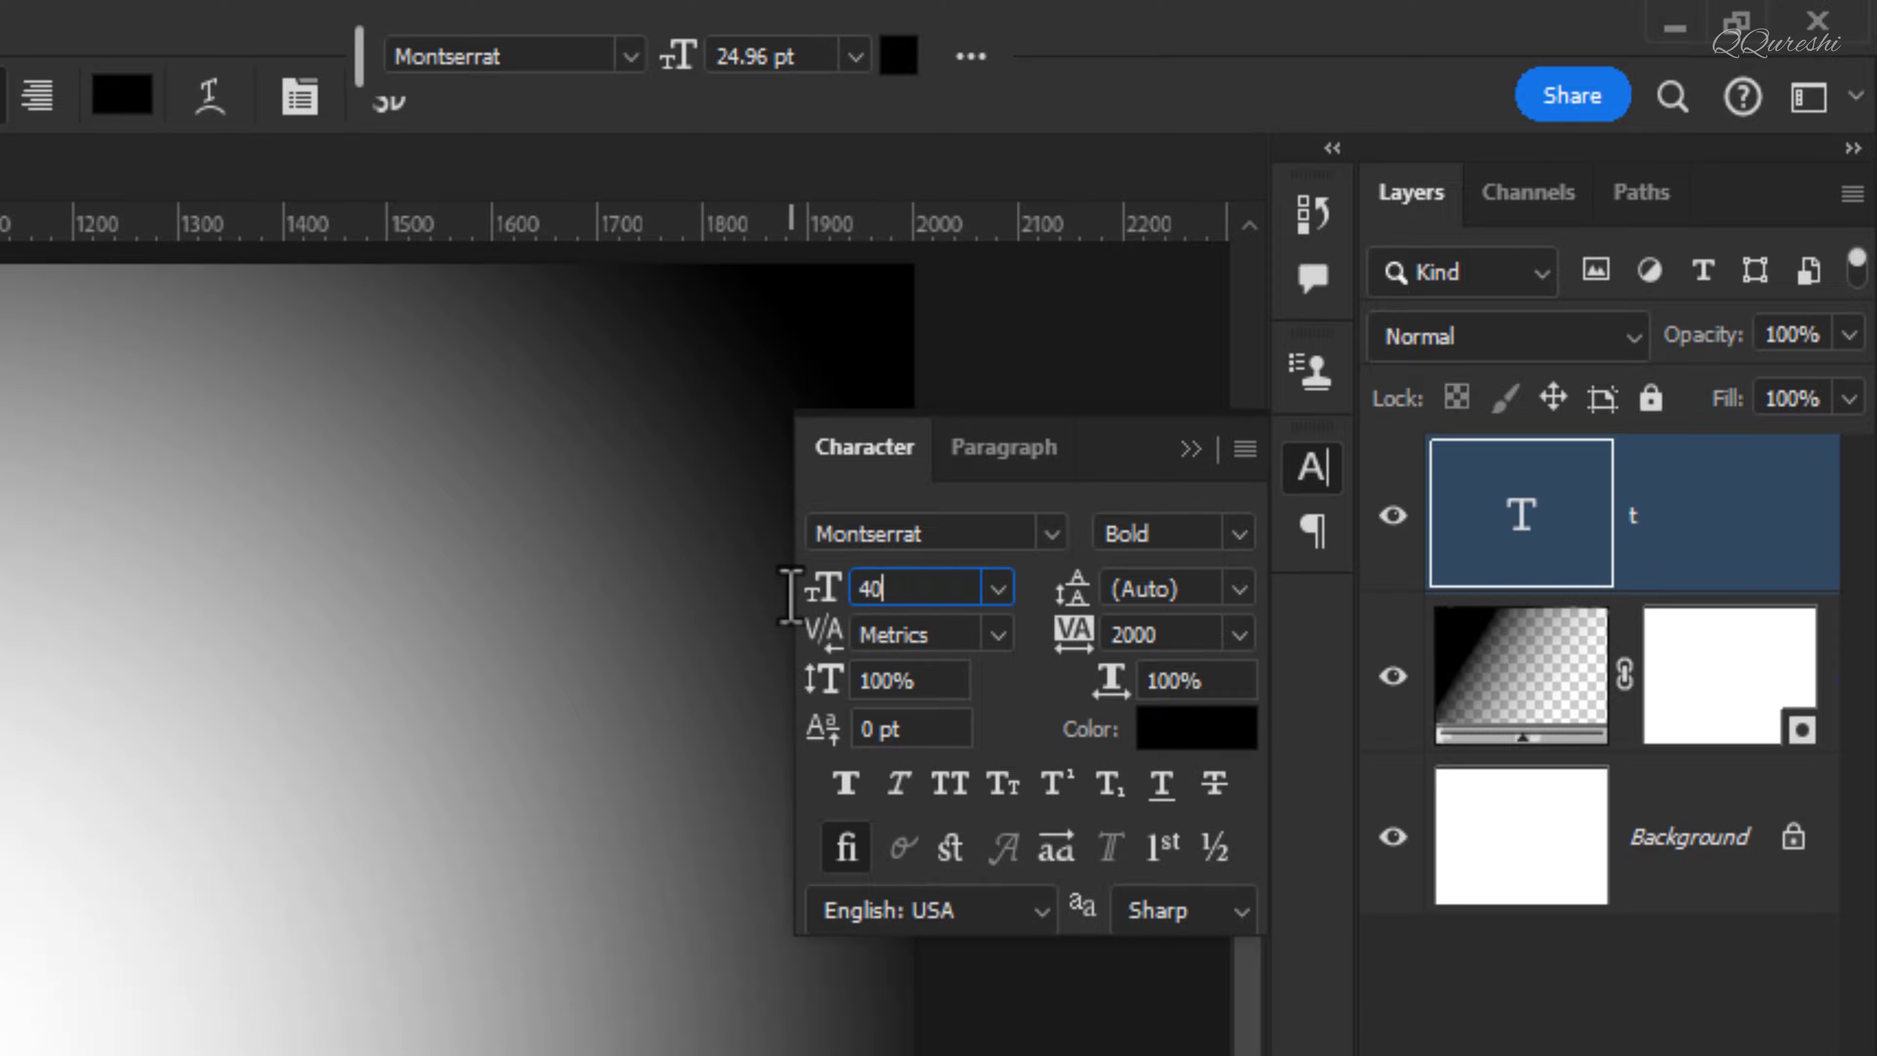
{"action": "type", "text": "0"}
{"action": "key", "text": "Return"}
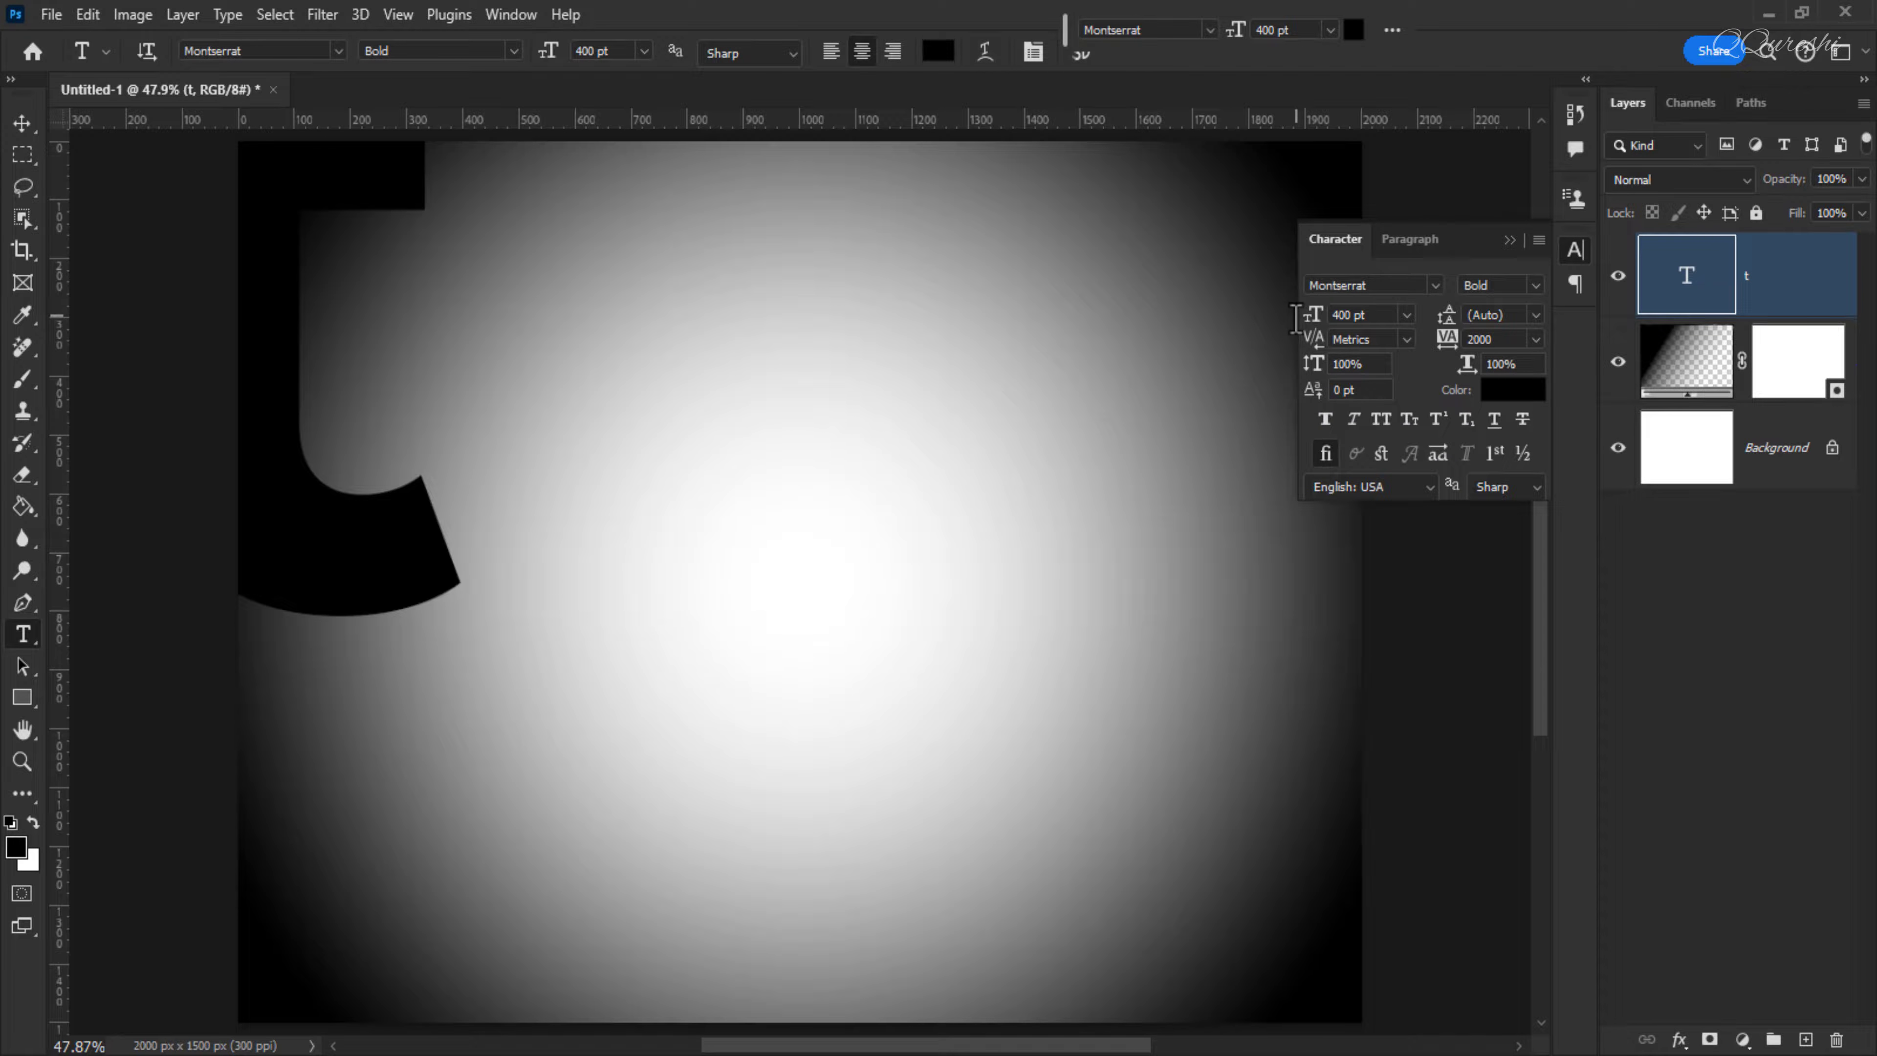
Move the enlarged letter t fully onto the canvas, slightly left of its centre, and close the character settings
{"action": "left_click", "coordinate": [22, 123]}
{"action": "left_click_drag", "start_coordinate": [300, 228], "coordinate": [720, 485]}
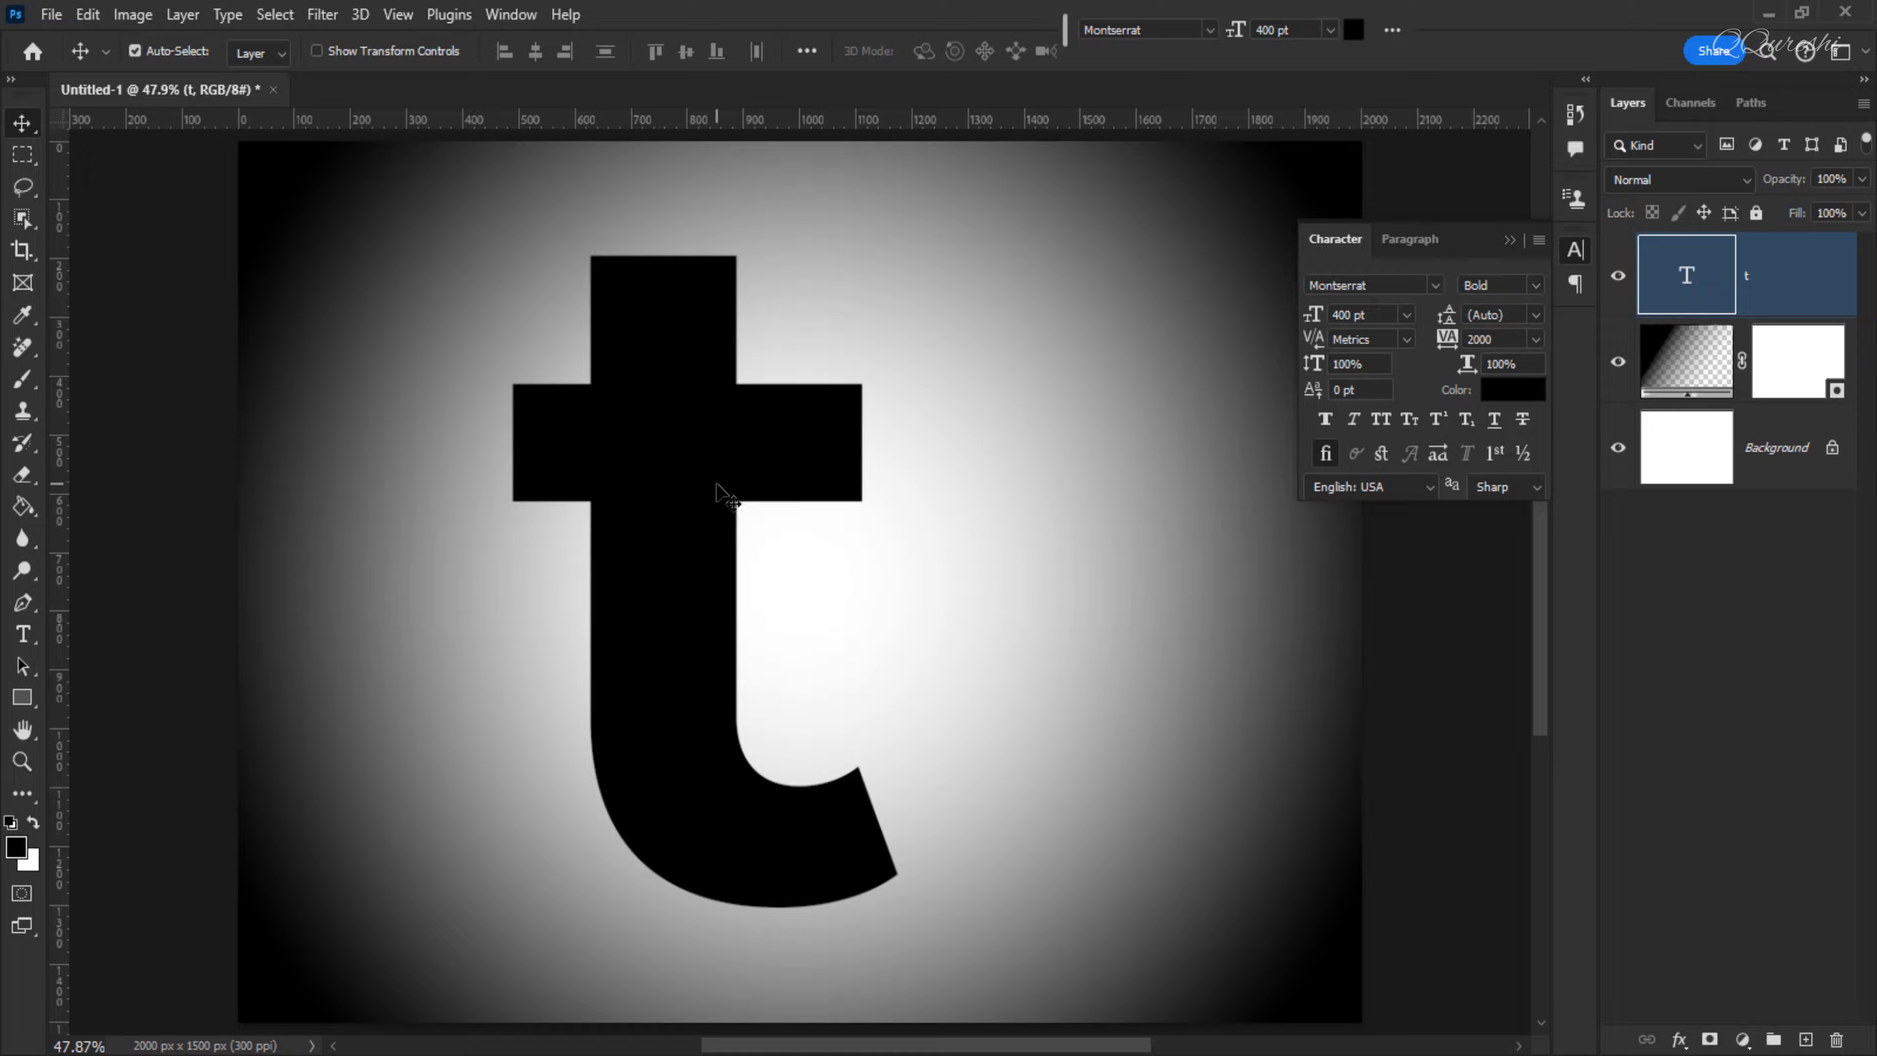
{"action": "left_click", "coordinate": [1510, 240]}
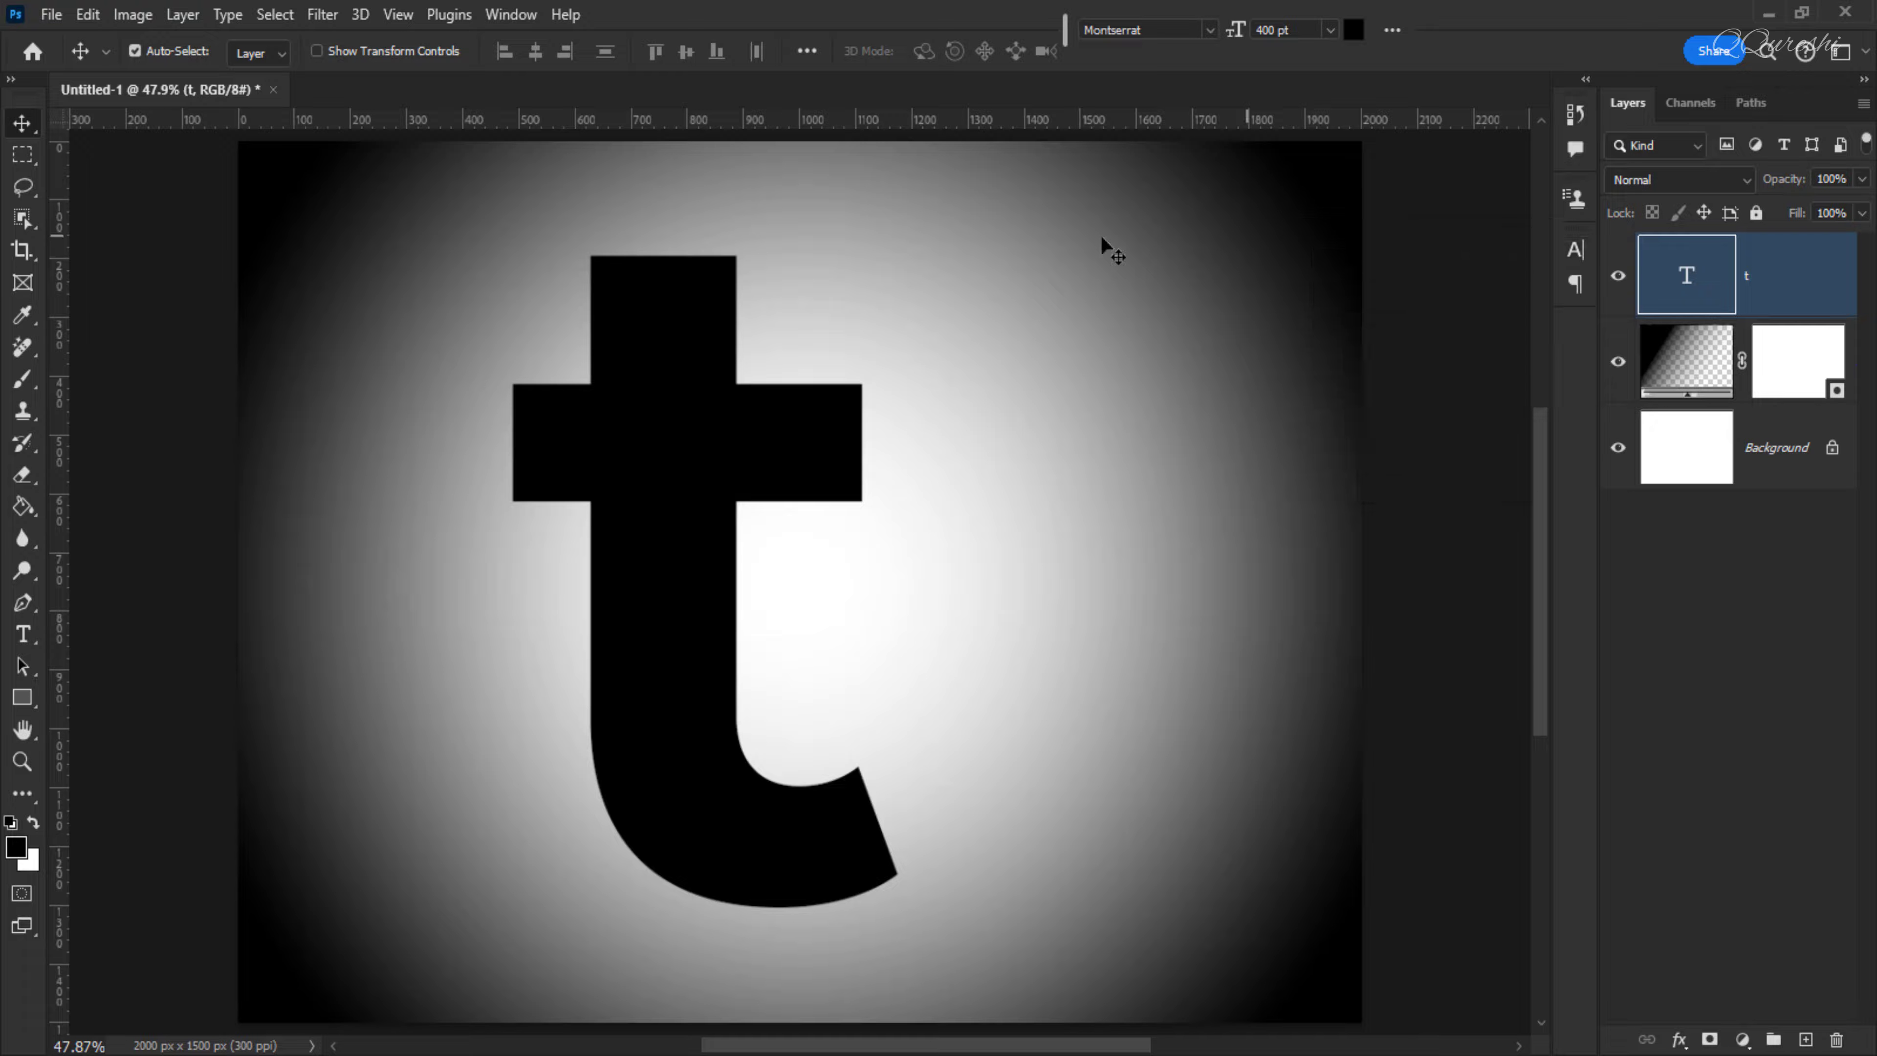
{"action": "left_click", "coordinate": [52, 14]}
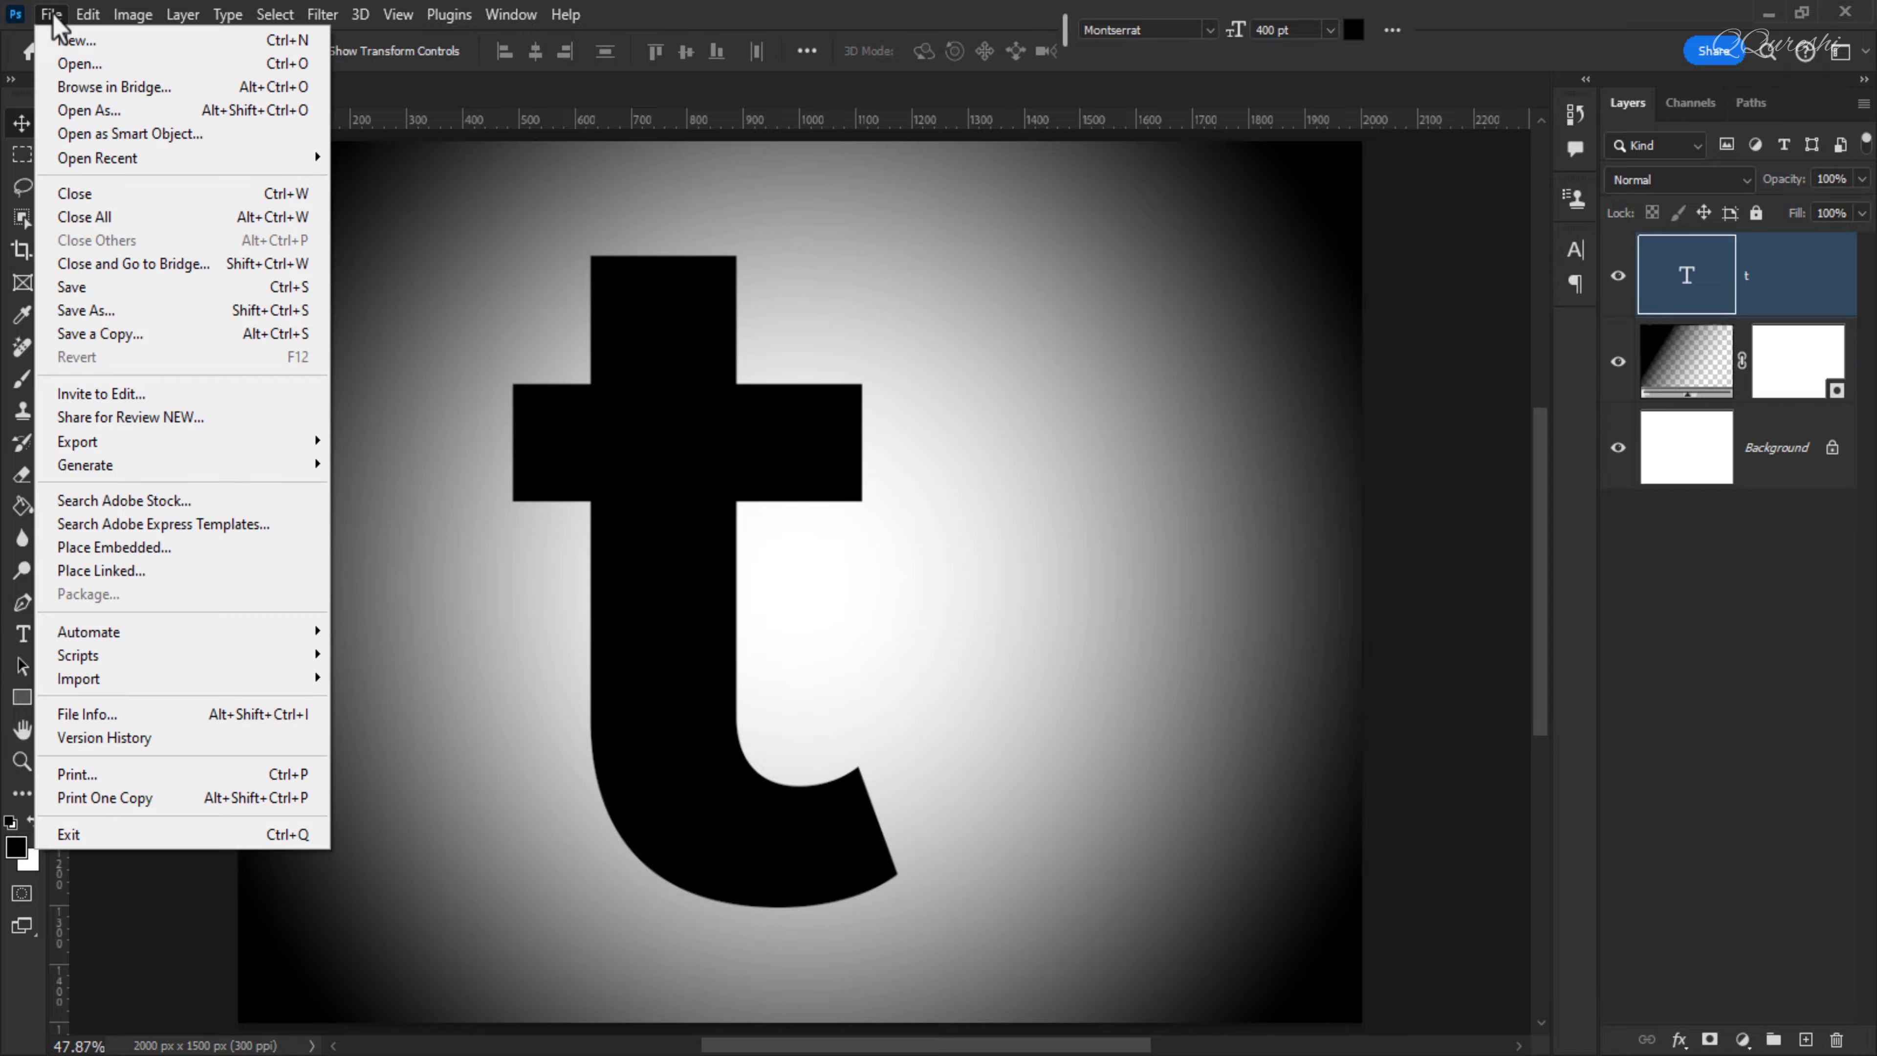
{"action": "mouse_move", "coordinate": [74, 444]}
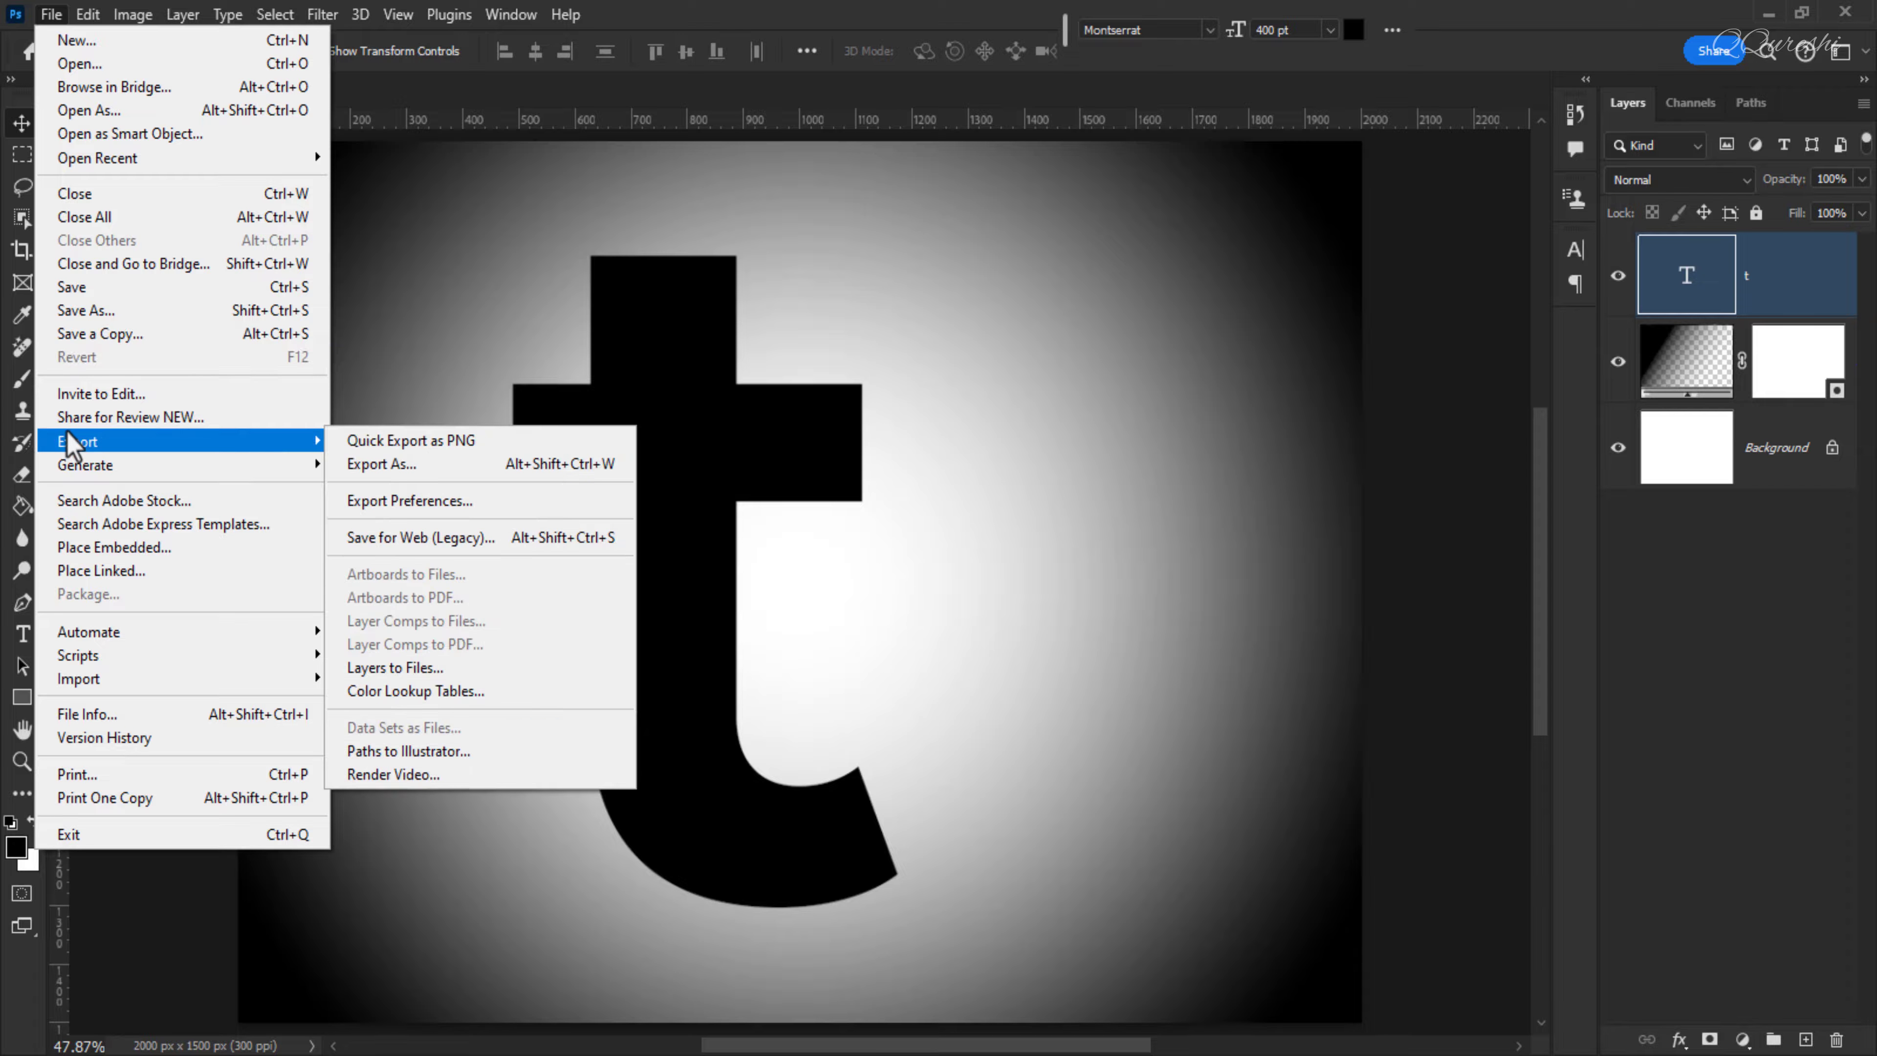
{"action": "left_click", "coordinate": [104, 549]}
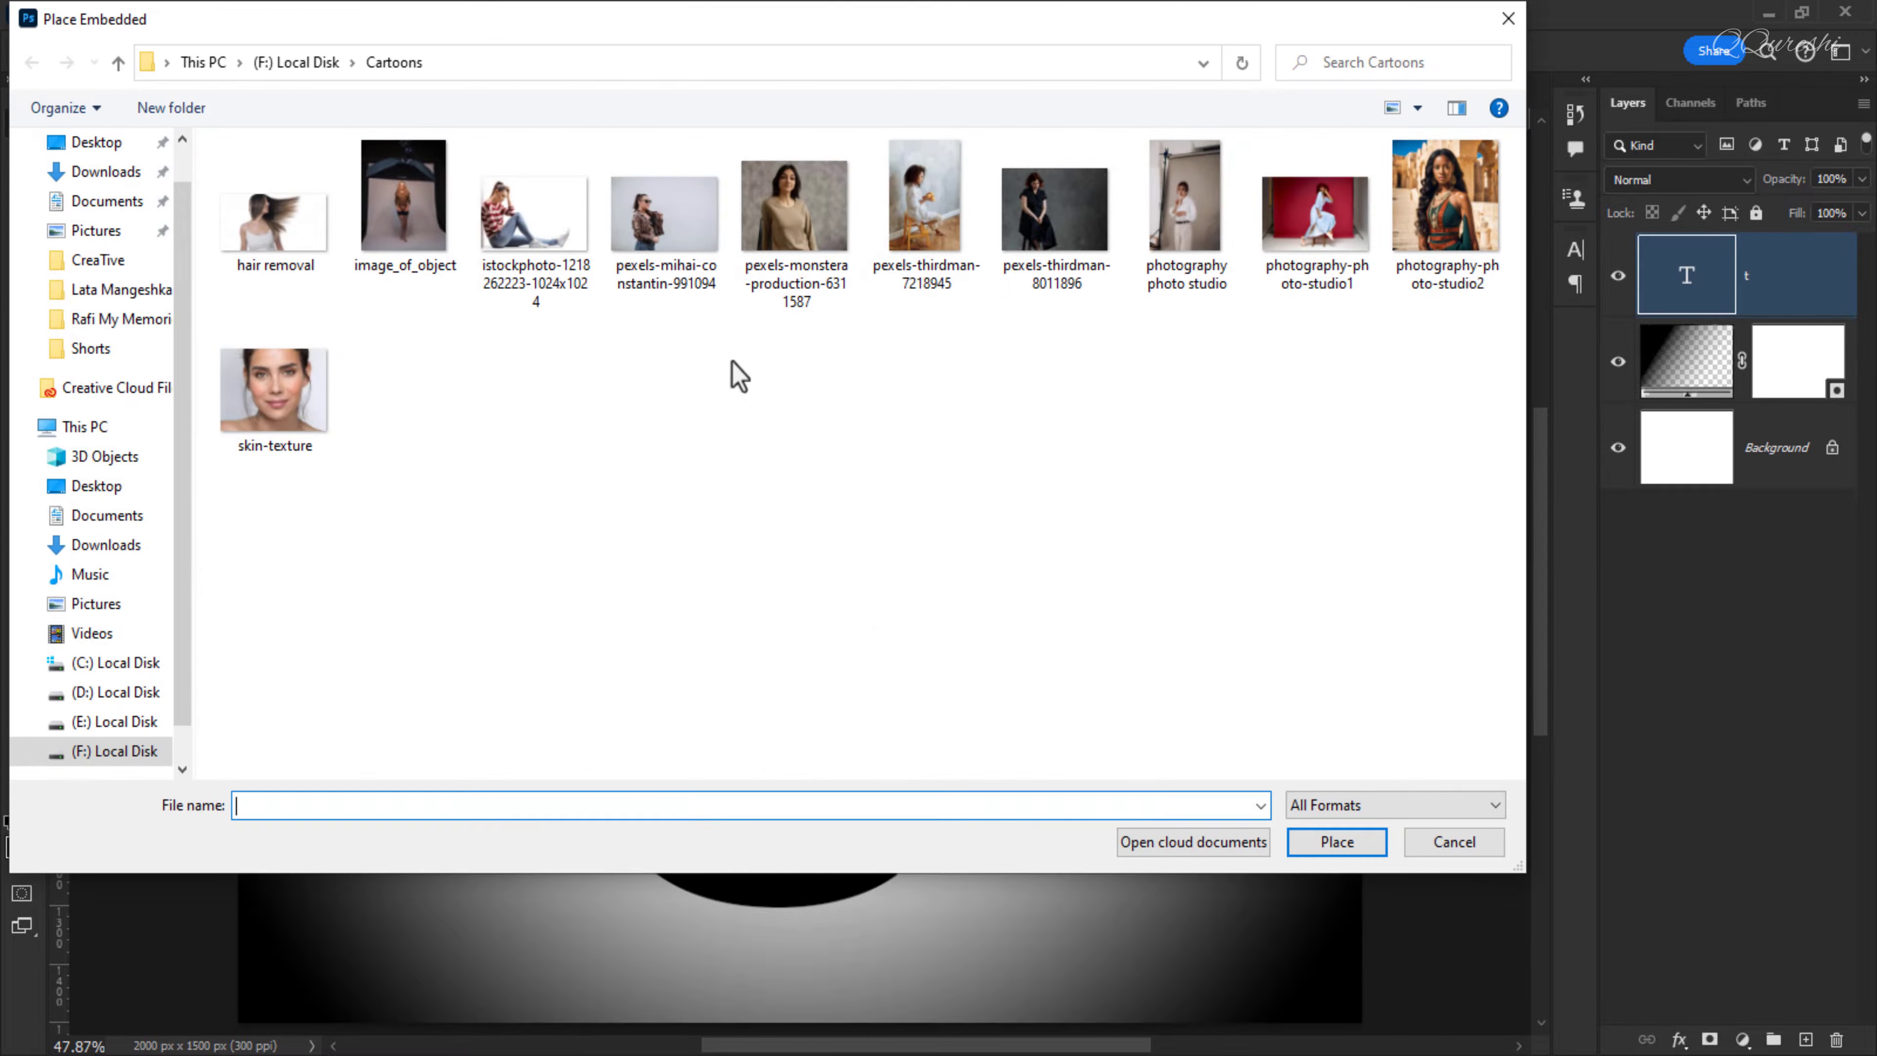
{"action": "left_click", "coordinate": [517, 248]}
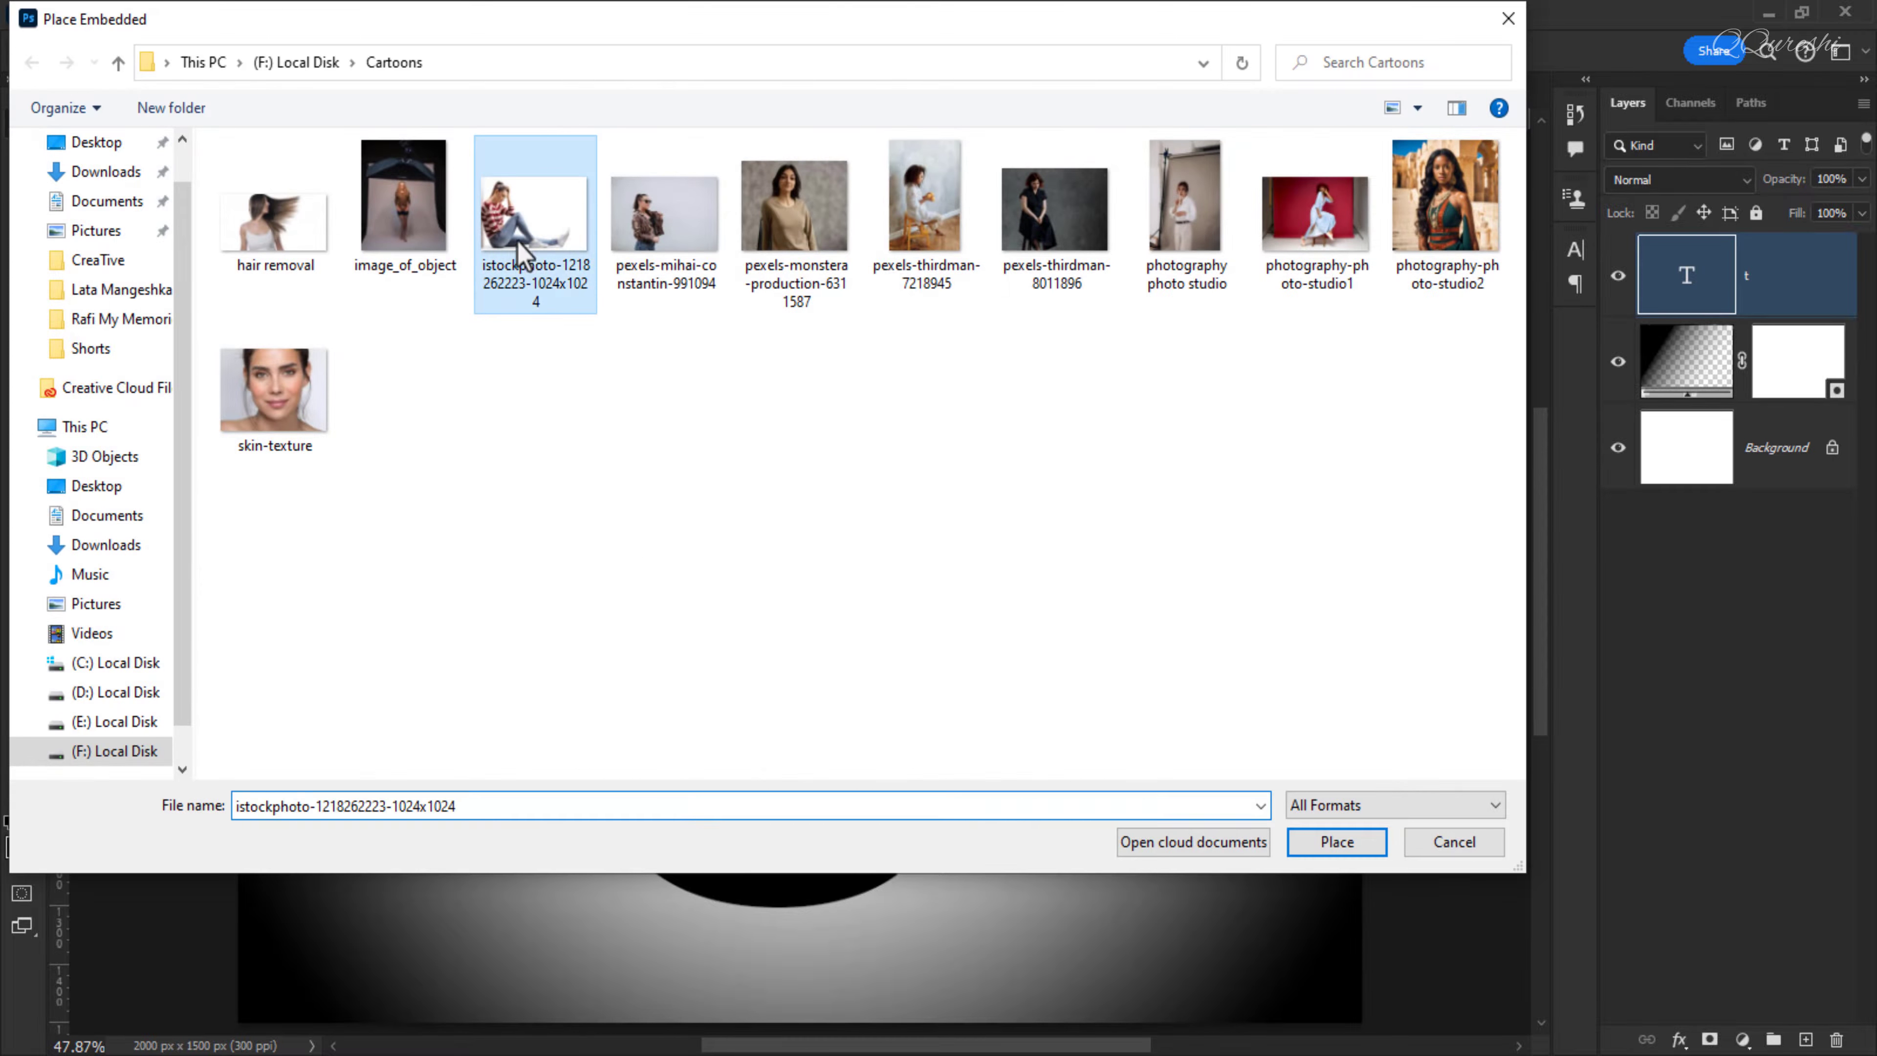
{"action": "left_click", "coordinate": [1320, 855]}
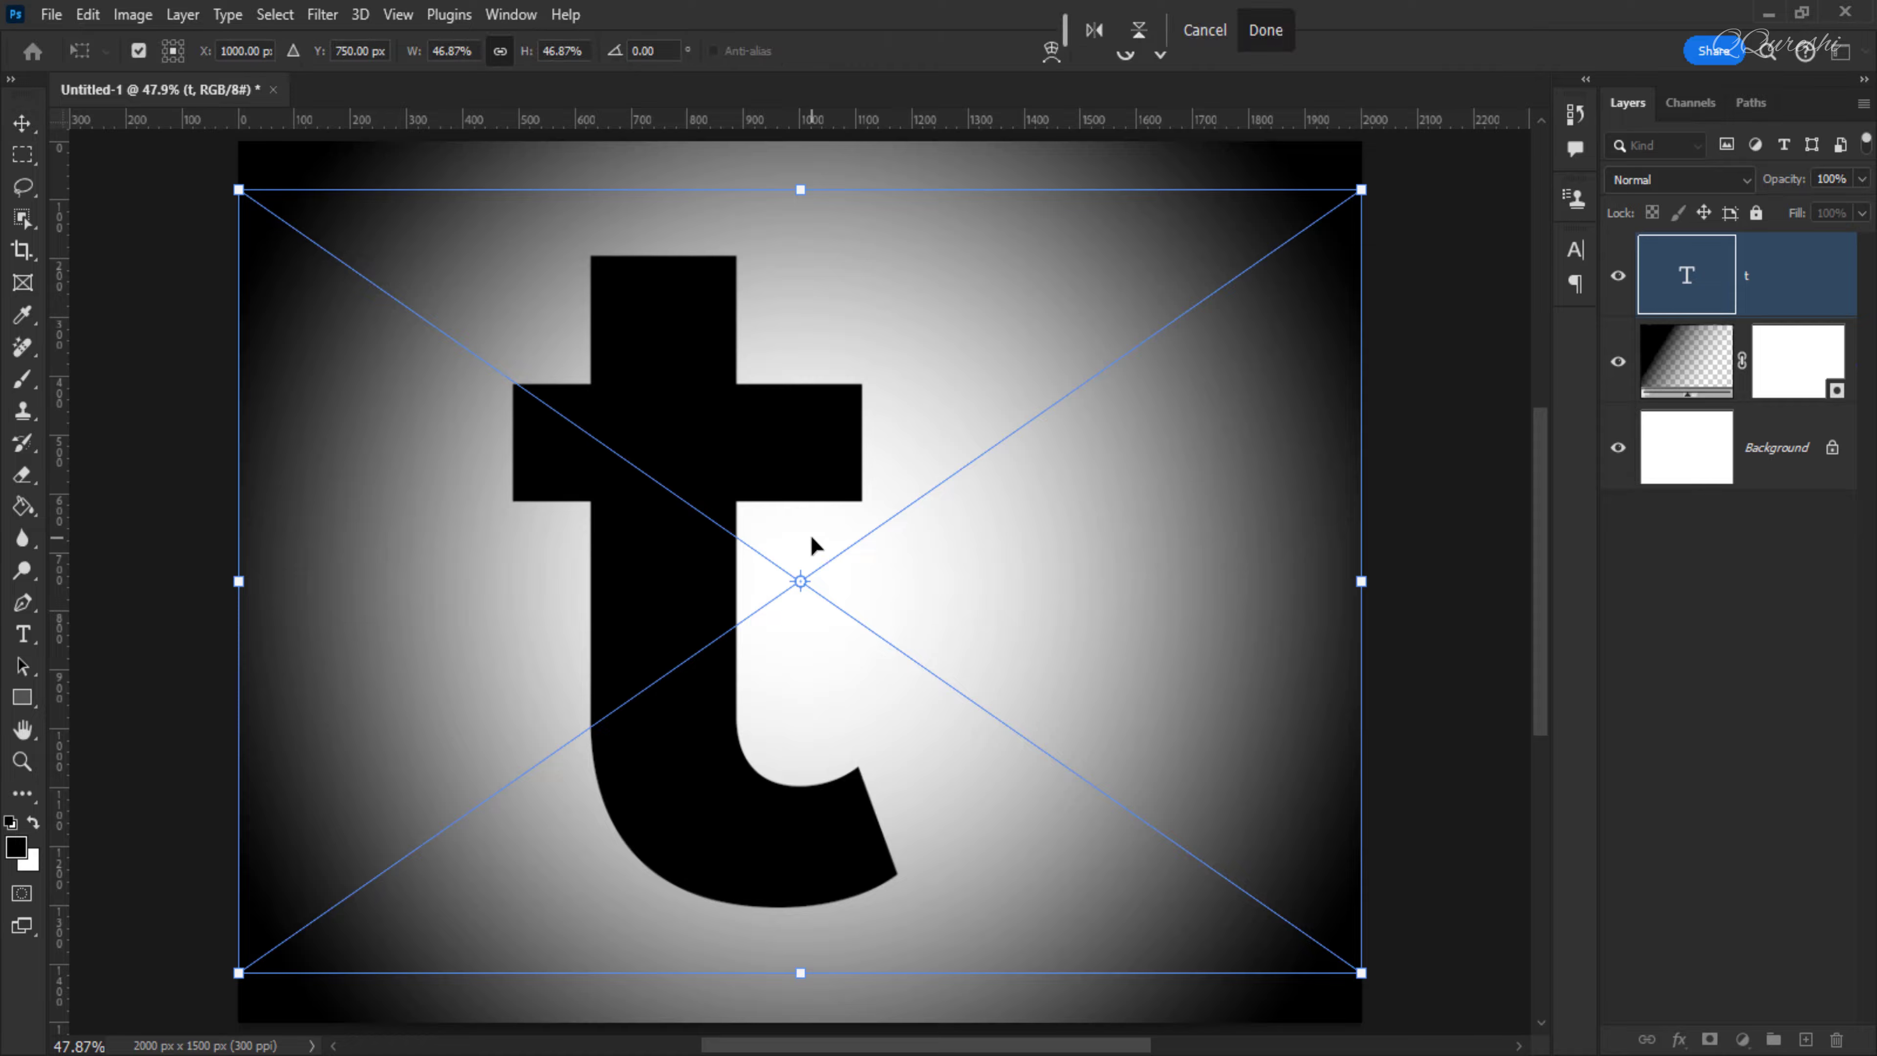
{"action": "key", "text": "Return"}
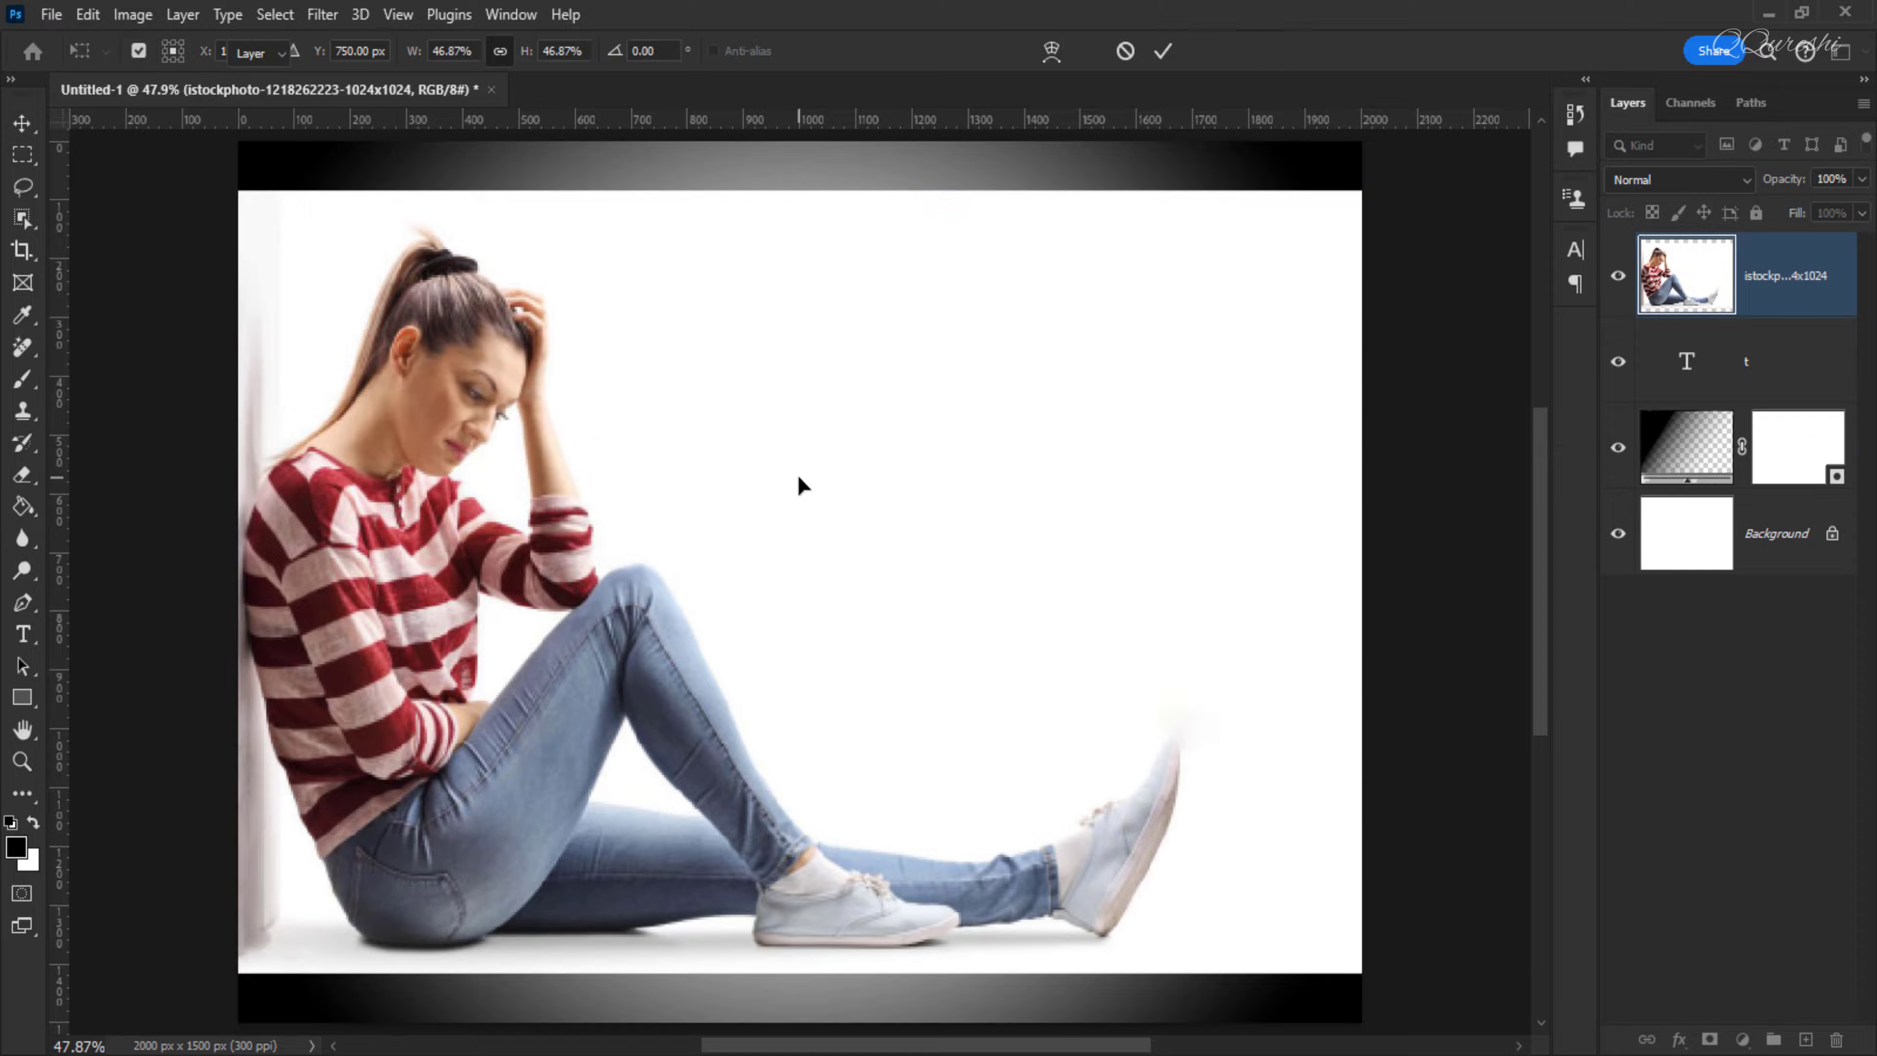
Set the placed photo layer's opacity to 47% and move the photo so the woman overlaps the letter t
{"action": "left_click", "coordinate": [1858, 183]}
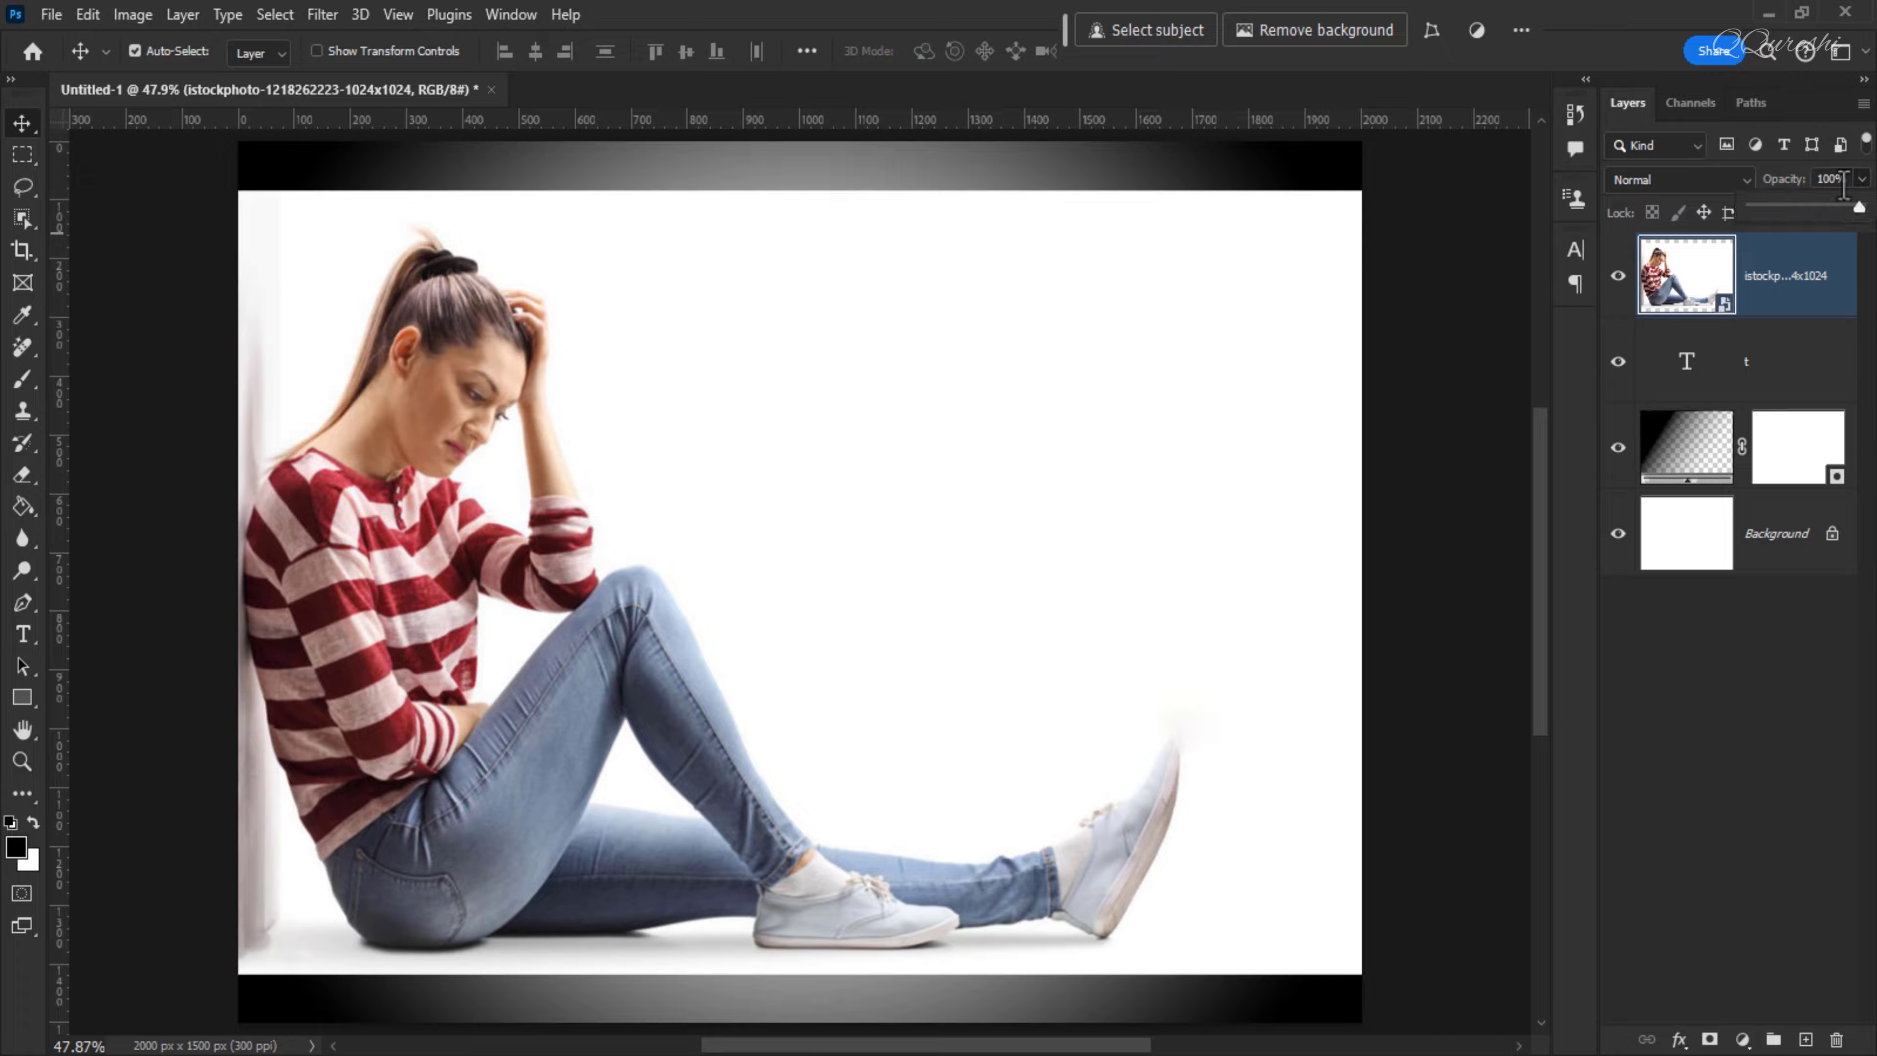
{"action": "left_click", "coordinate": [1803, 209]}
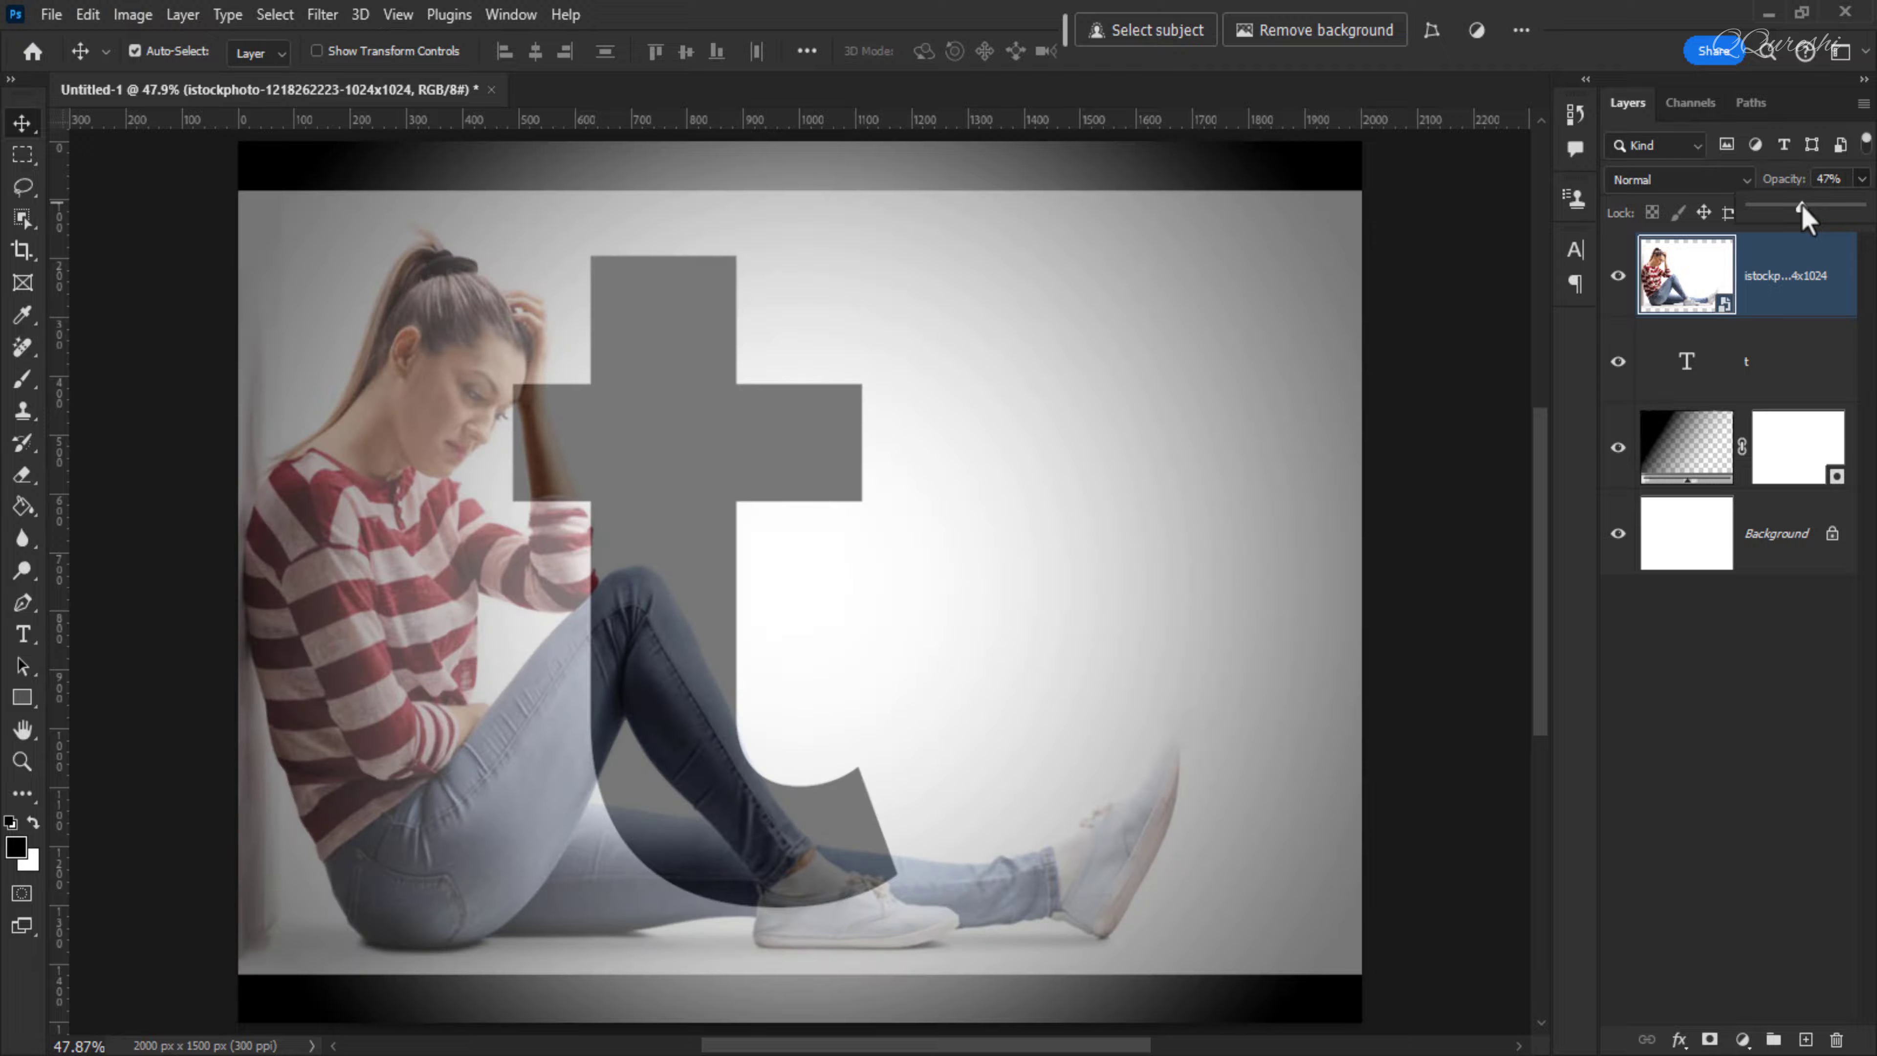
{"action": "left_click_drag", "start_coordinate": [387, 495], "coordinate": [660, 493]}
Scale the placed photo proportionally to about 31% and position the seated woman over the stem of the letter t
{"action": "key", "text": "ctrl+t"}
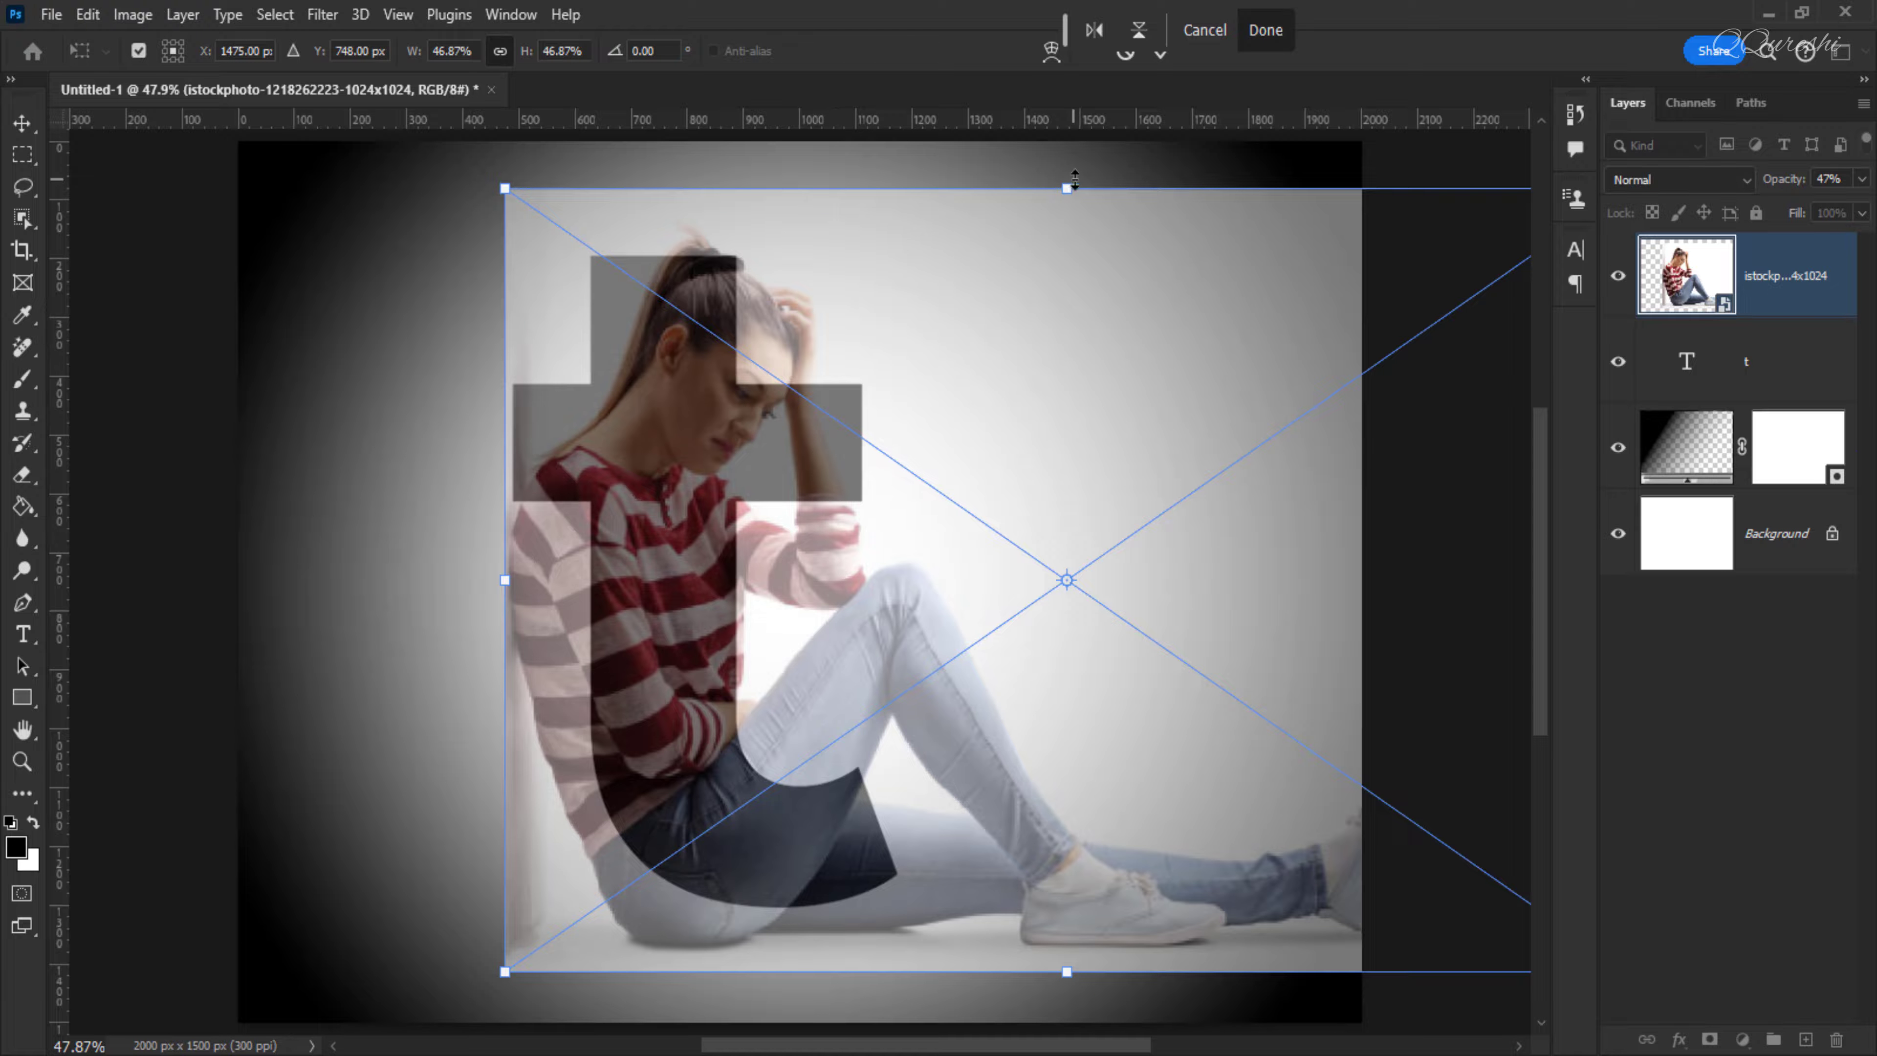
{"action": "left_click_drag", "start_coordinate": [1067, 188], "coordinate": [1035, 332]}
{"action": "left_click_drag", "start_coordinate": [1047, 470], "coordinate": [974, 440]}
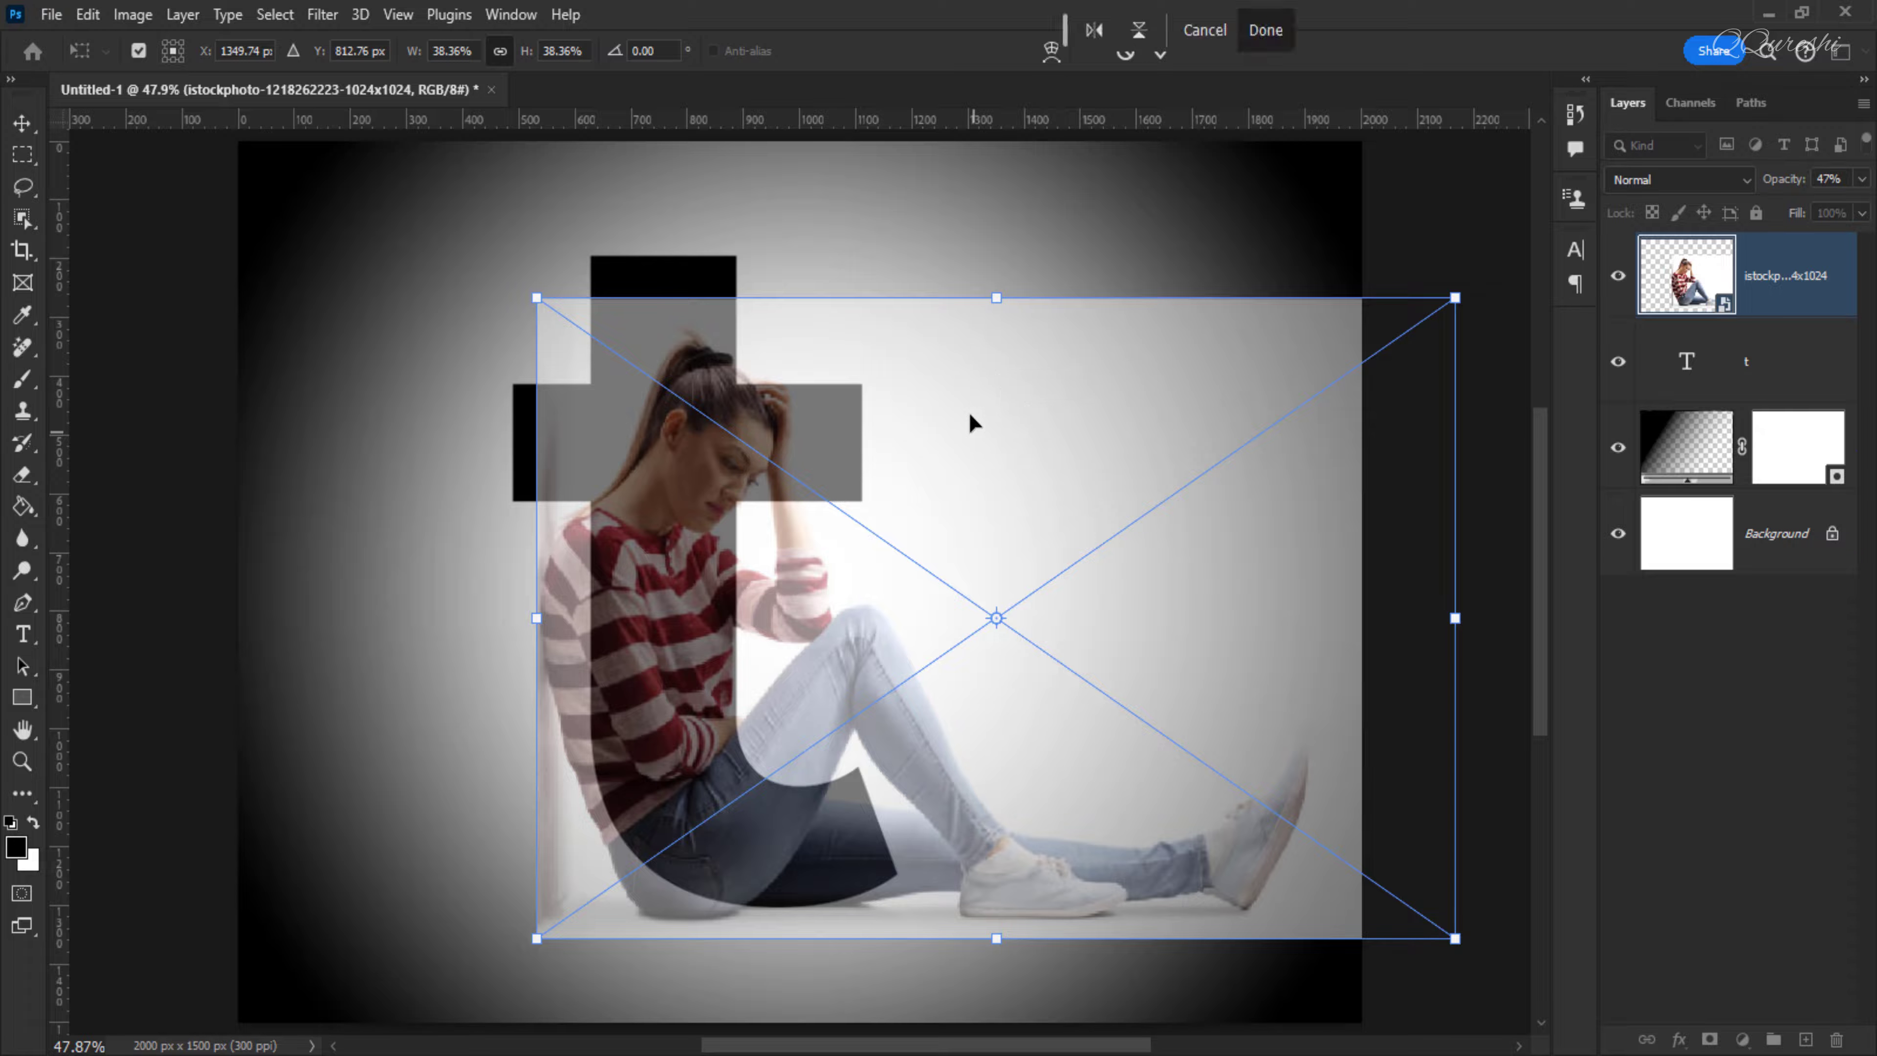
{"action": "left_click_drag", "start_coordinate": [997, 296], "coordinate": [994, 354]}
{"action": "left_click_drag", "start_coordinate": [1024, 475], "coordinate": [992, 453]}
{"action": "left_click_drag", "start_coordinate": [957, 323], "coordinate": [957, 353]}
{"action": "left_click_drag", "start_coordinate": [968, 480], "coordinate": [953, 458]}
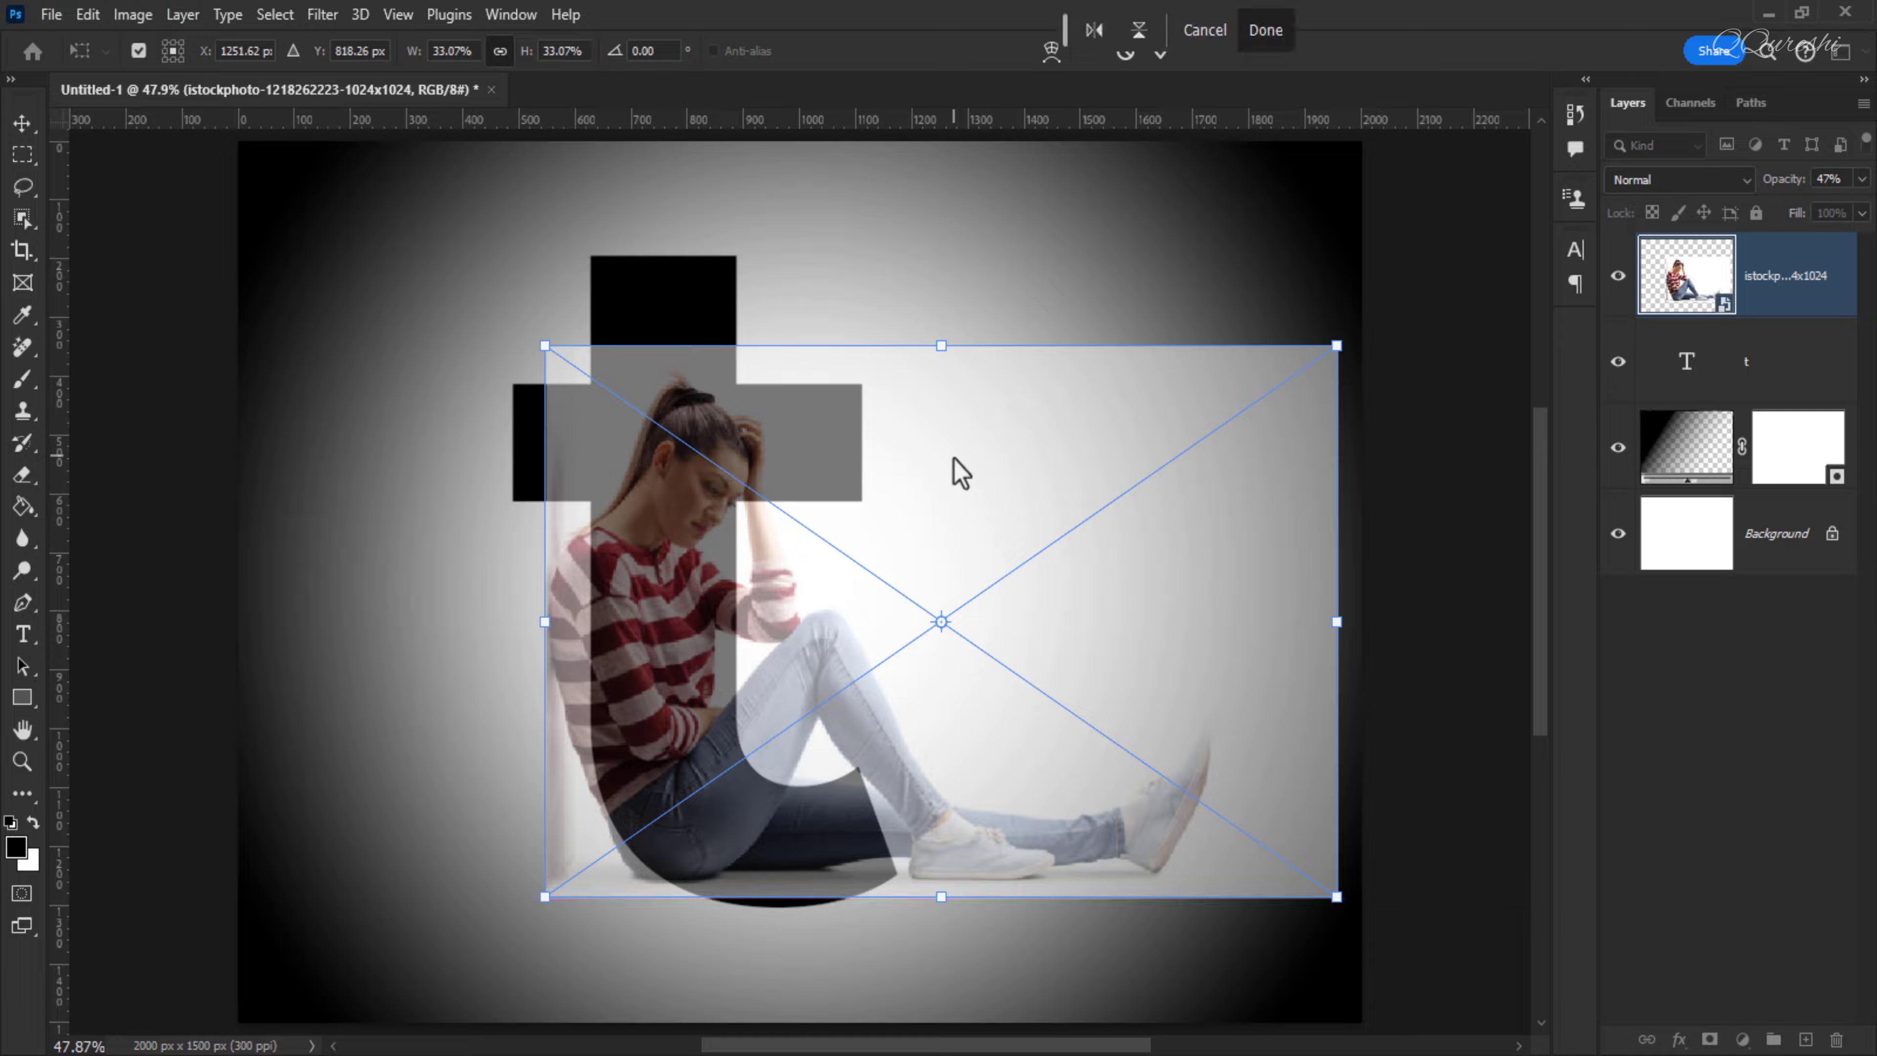
{"action": "key", "text": "ctrl+z"}
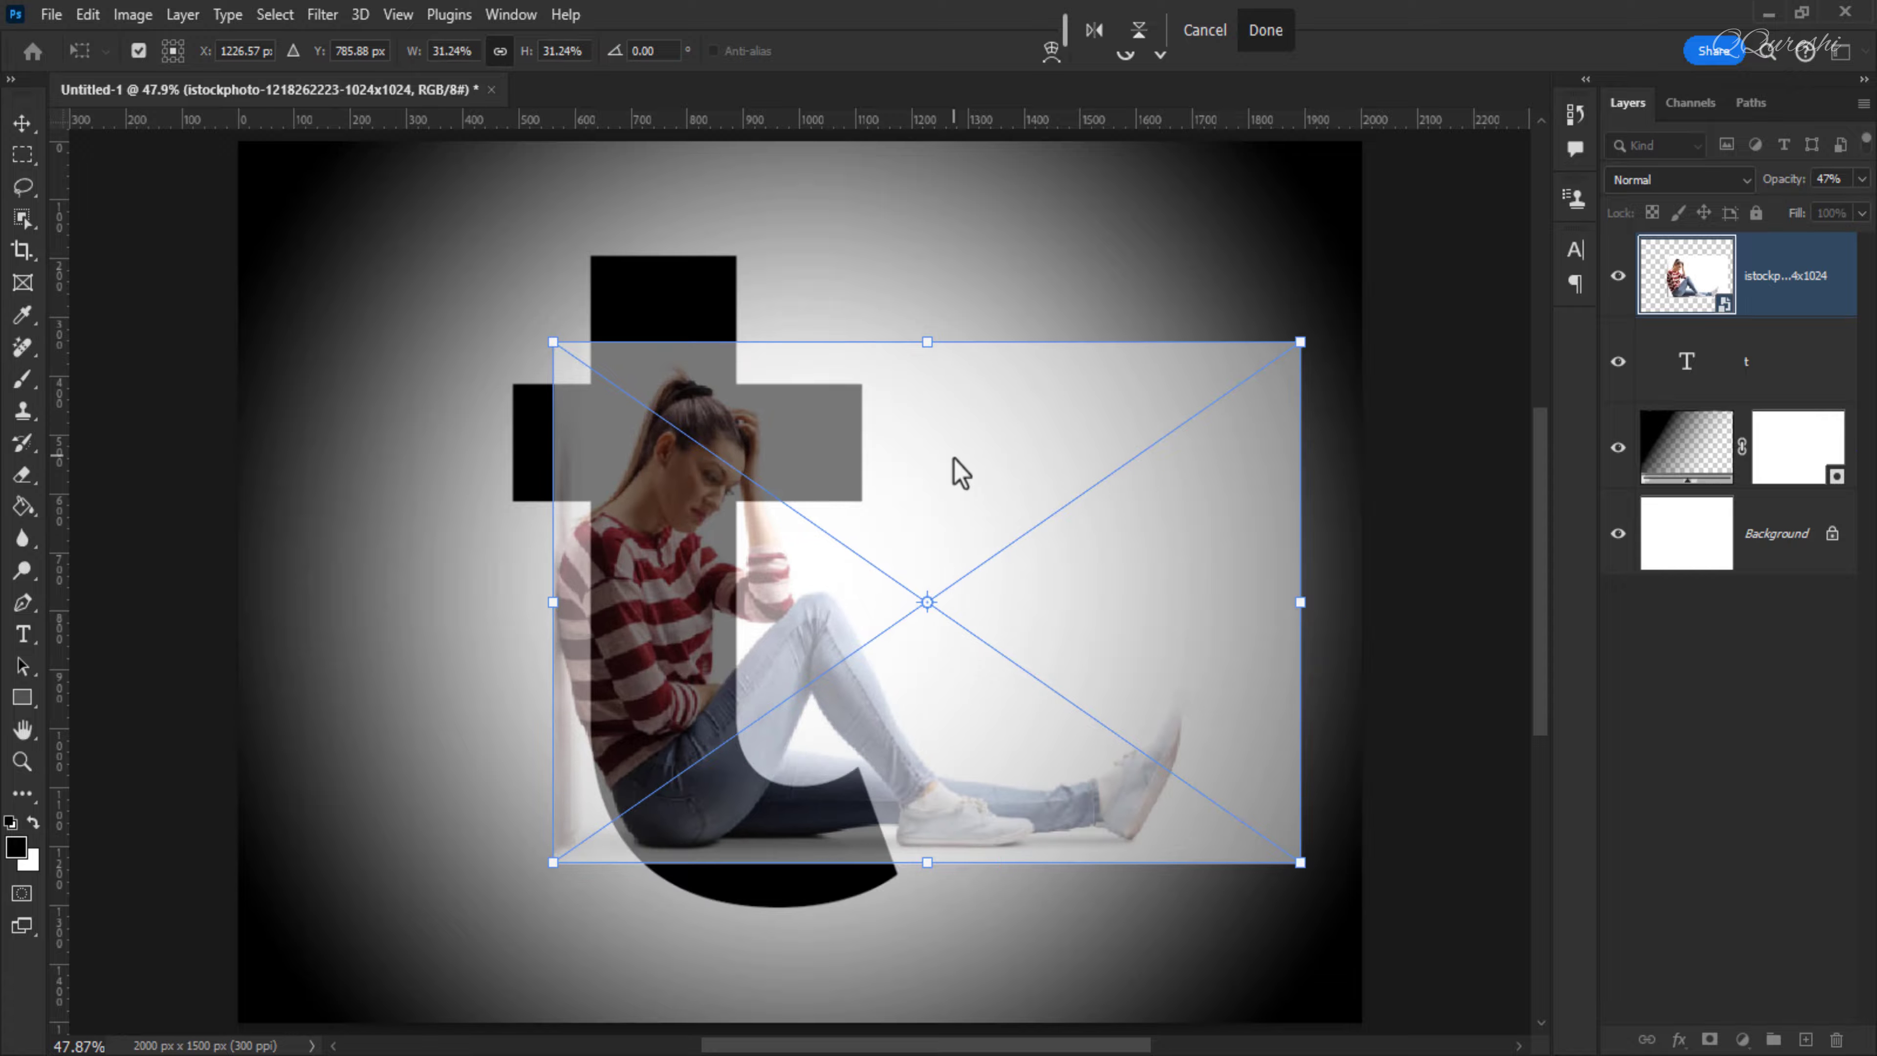
{"action": "key", "text": "Return"}
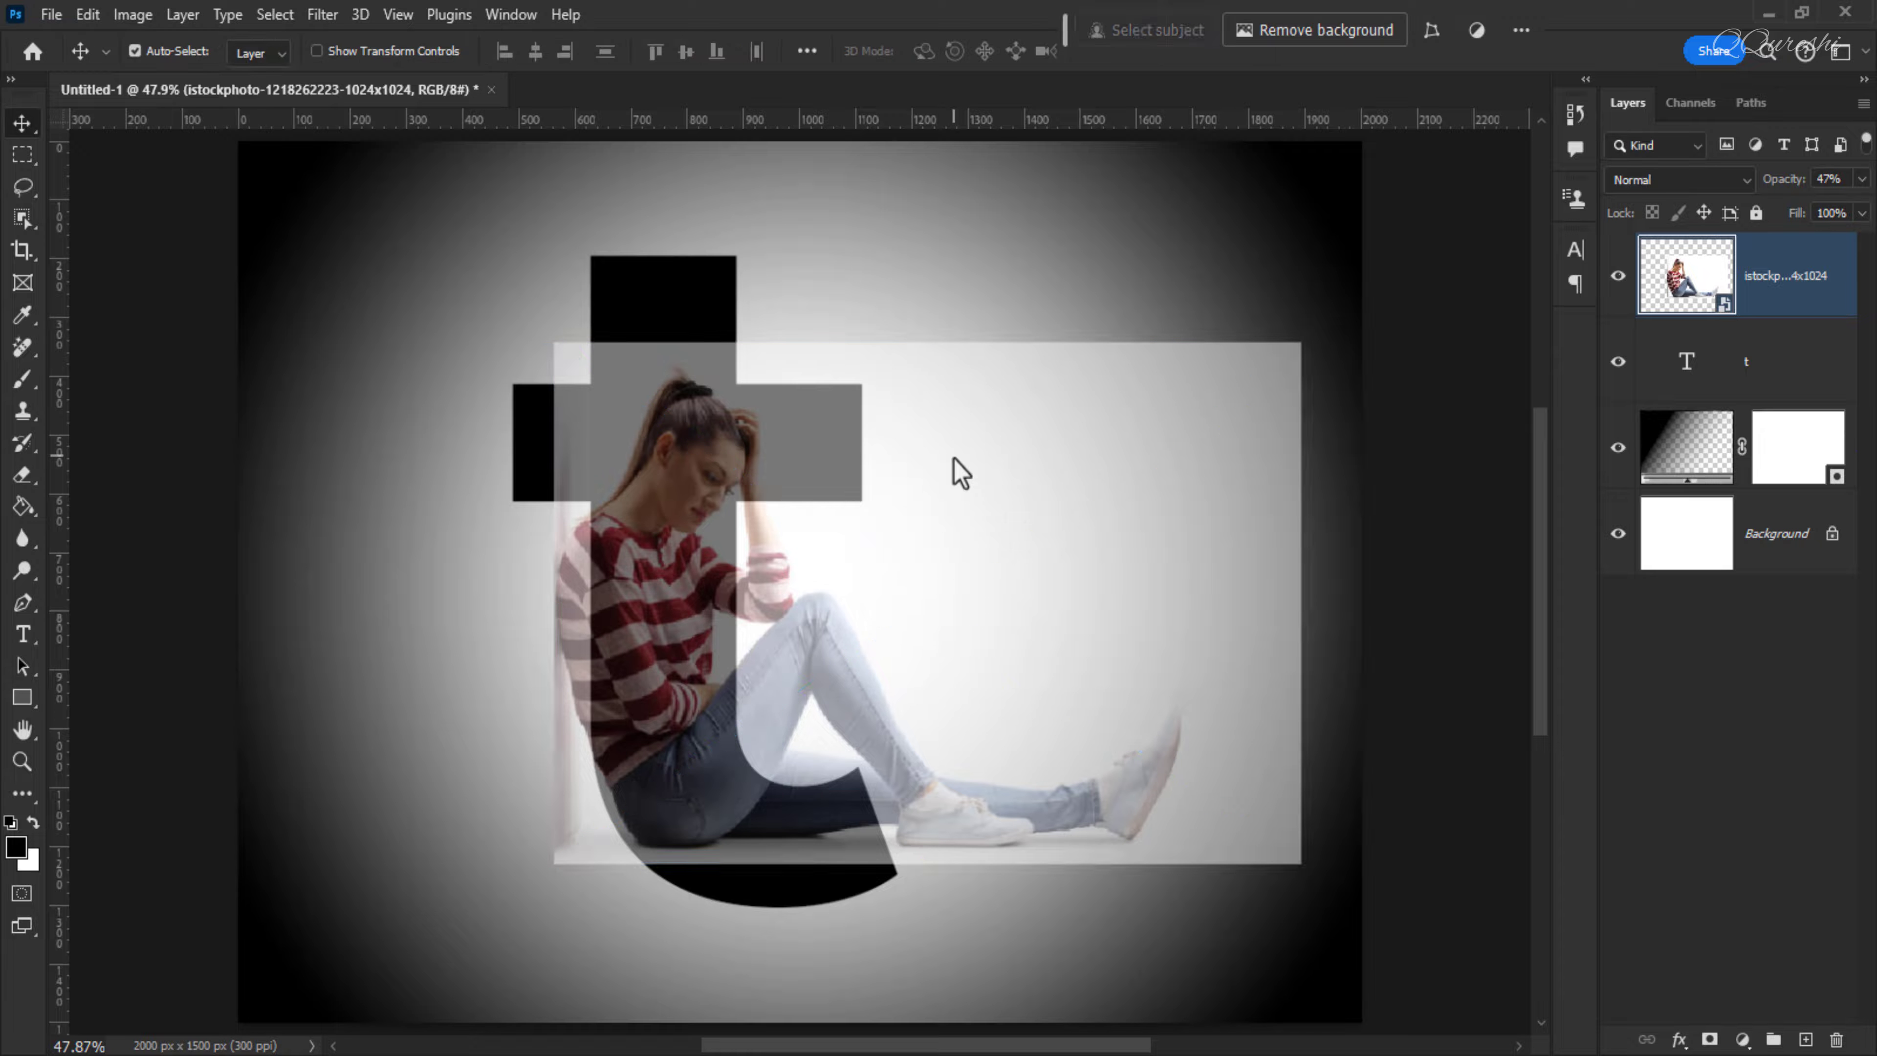
Restore the placed photo layer's opacity to 100%
{"action": "left_click", "coordinate": [1862, 179]}
{"action": "left_click_drag", "start_coordinate": [1811, 213], "coordinate": [1863, 211]}
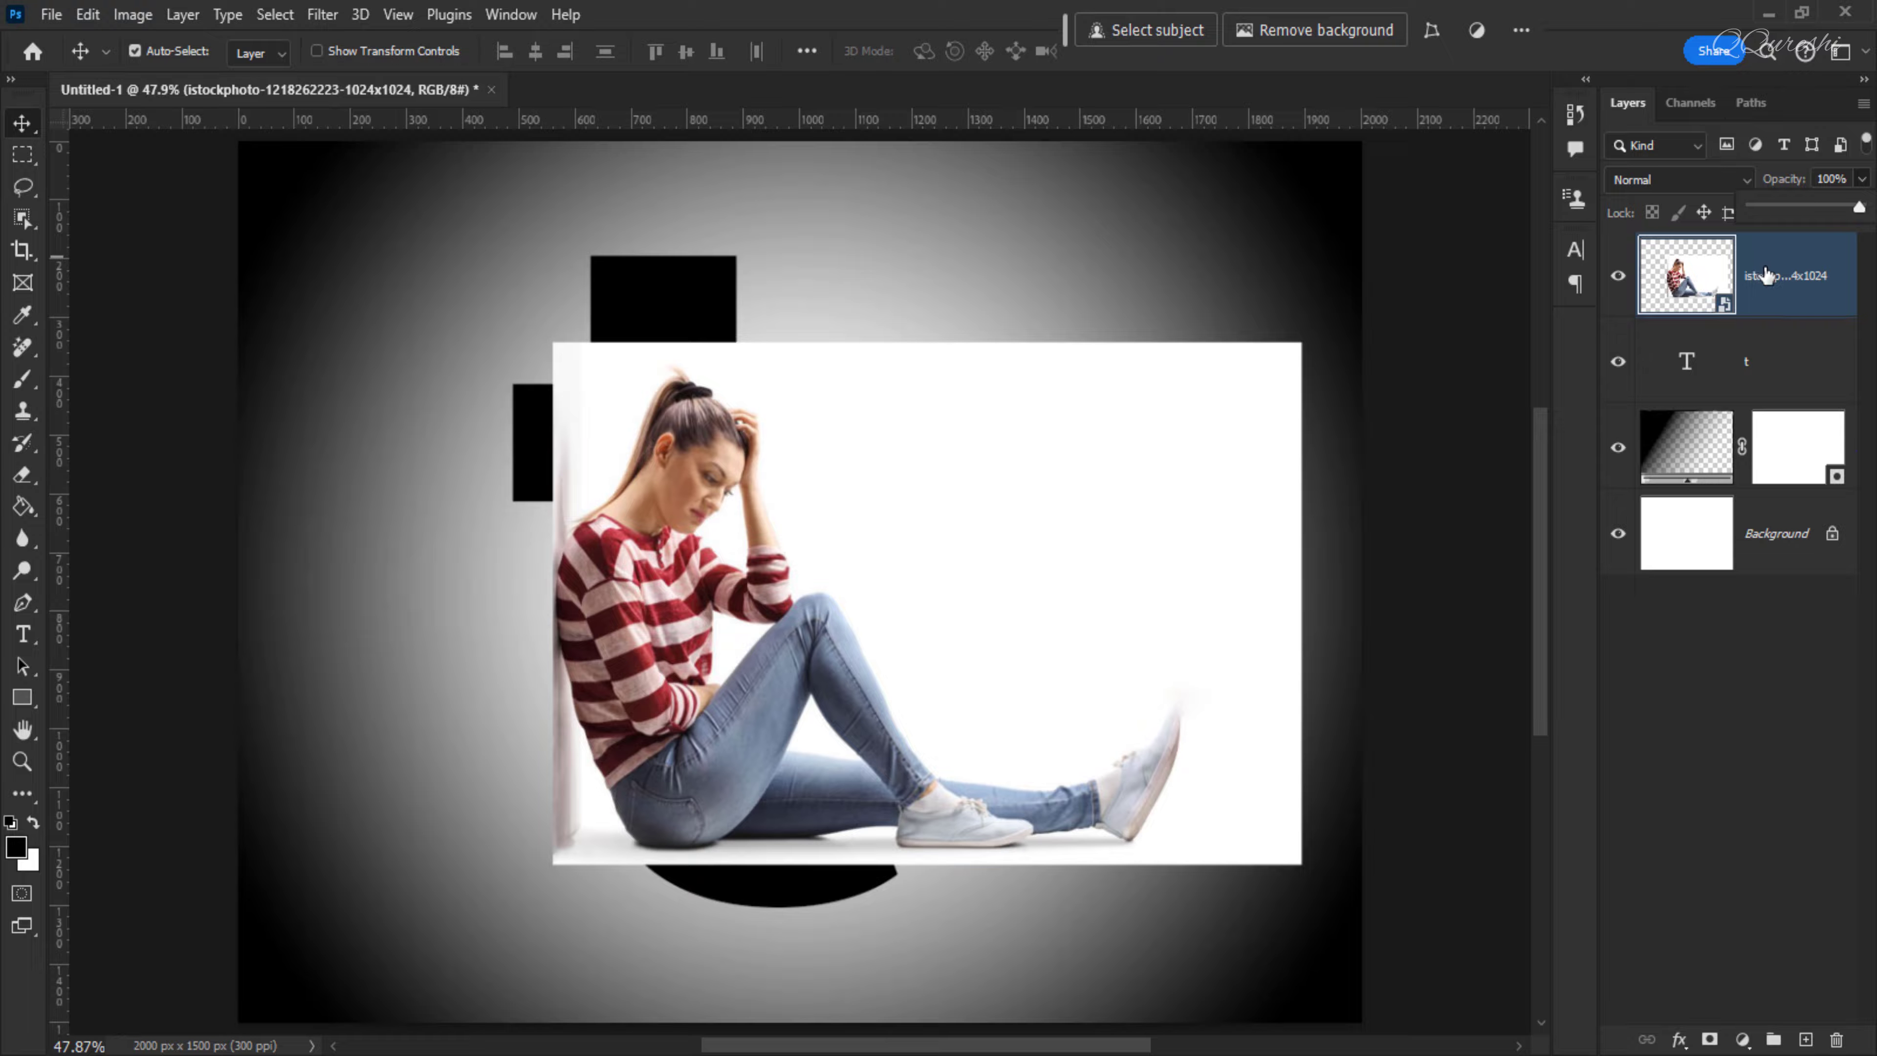
{"action": "key", "text": "alt"}
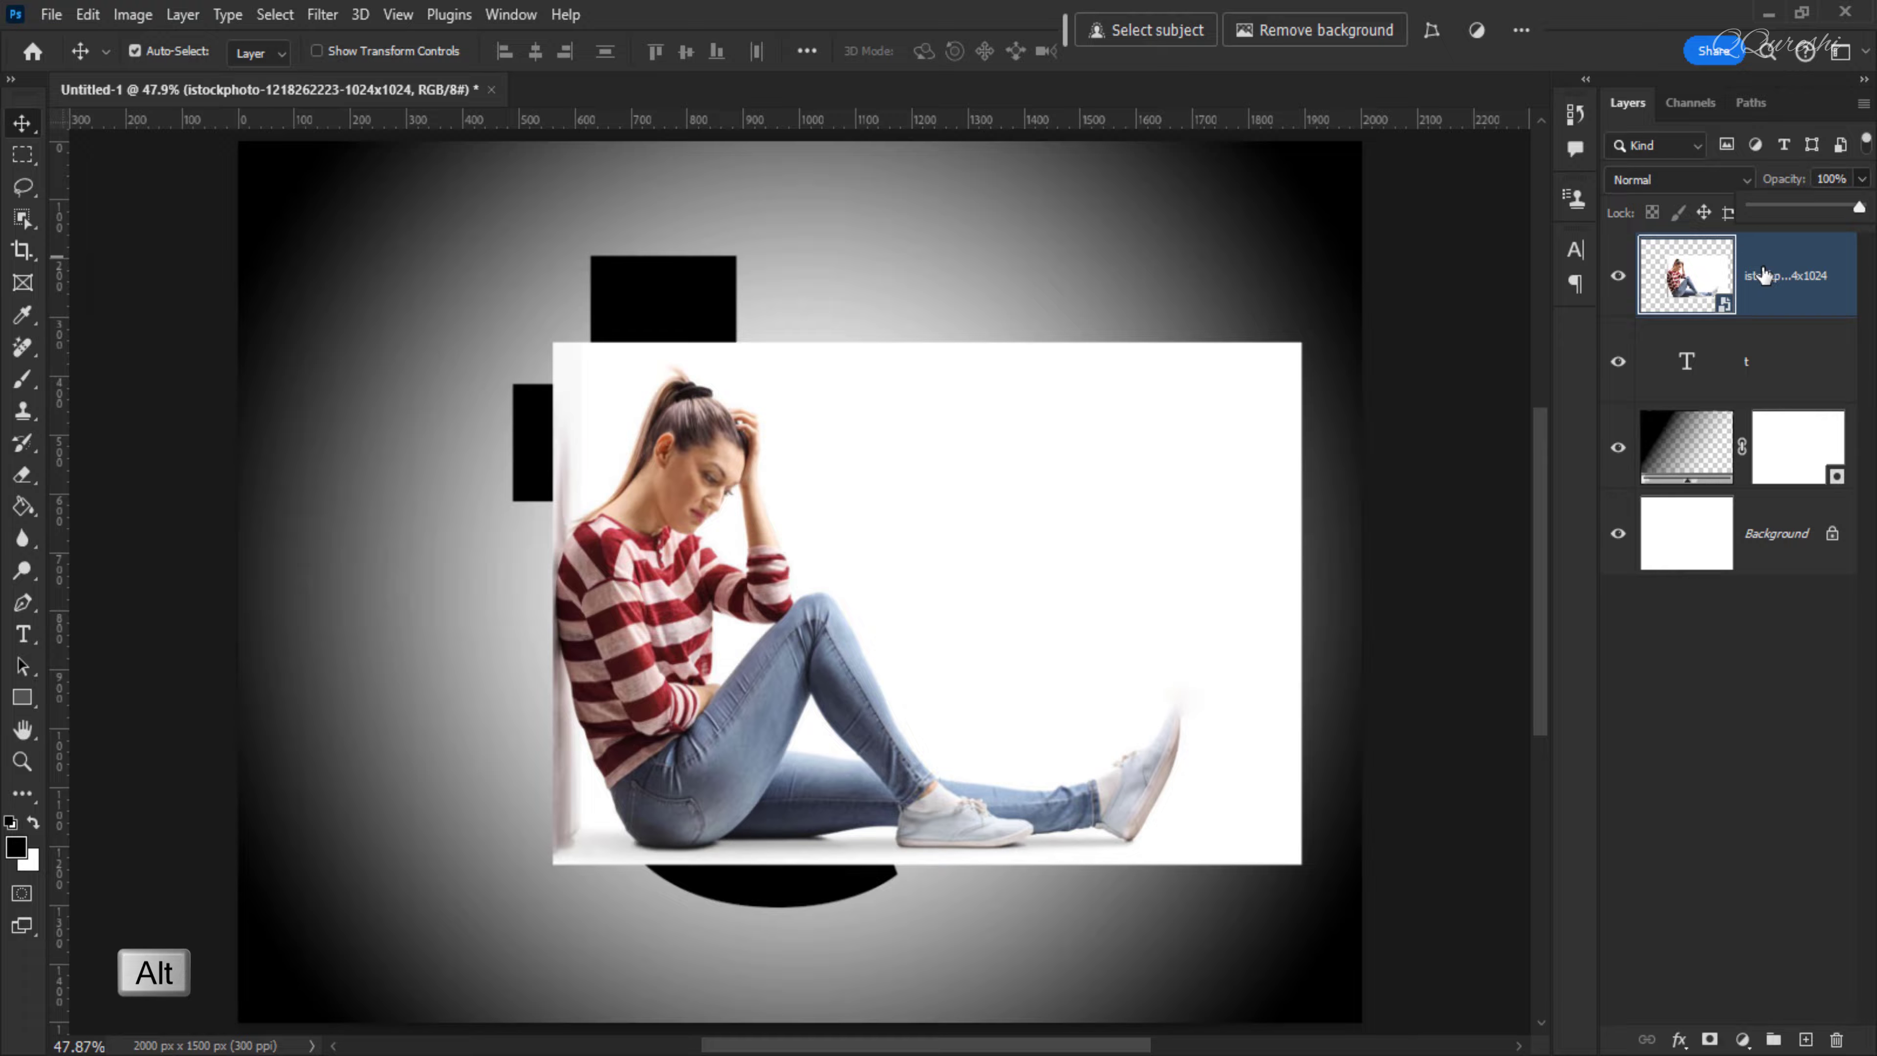
Clip the photo layer to the letter t layer below it and duplicate the clipped photo layer
{"action": "left_click", "coordinate": [1709, 309], "text": "alt"}
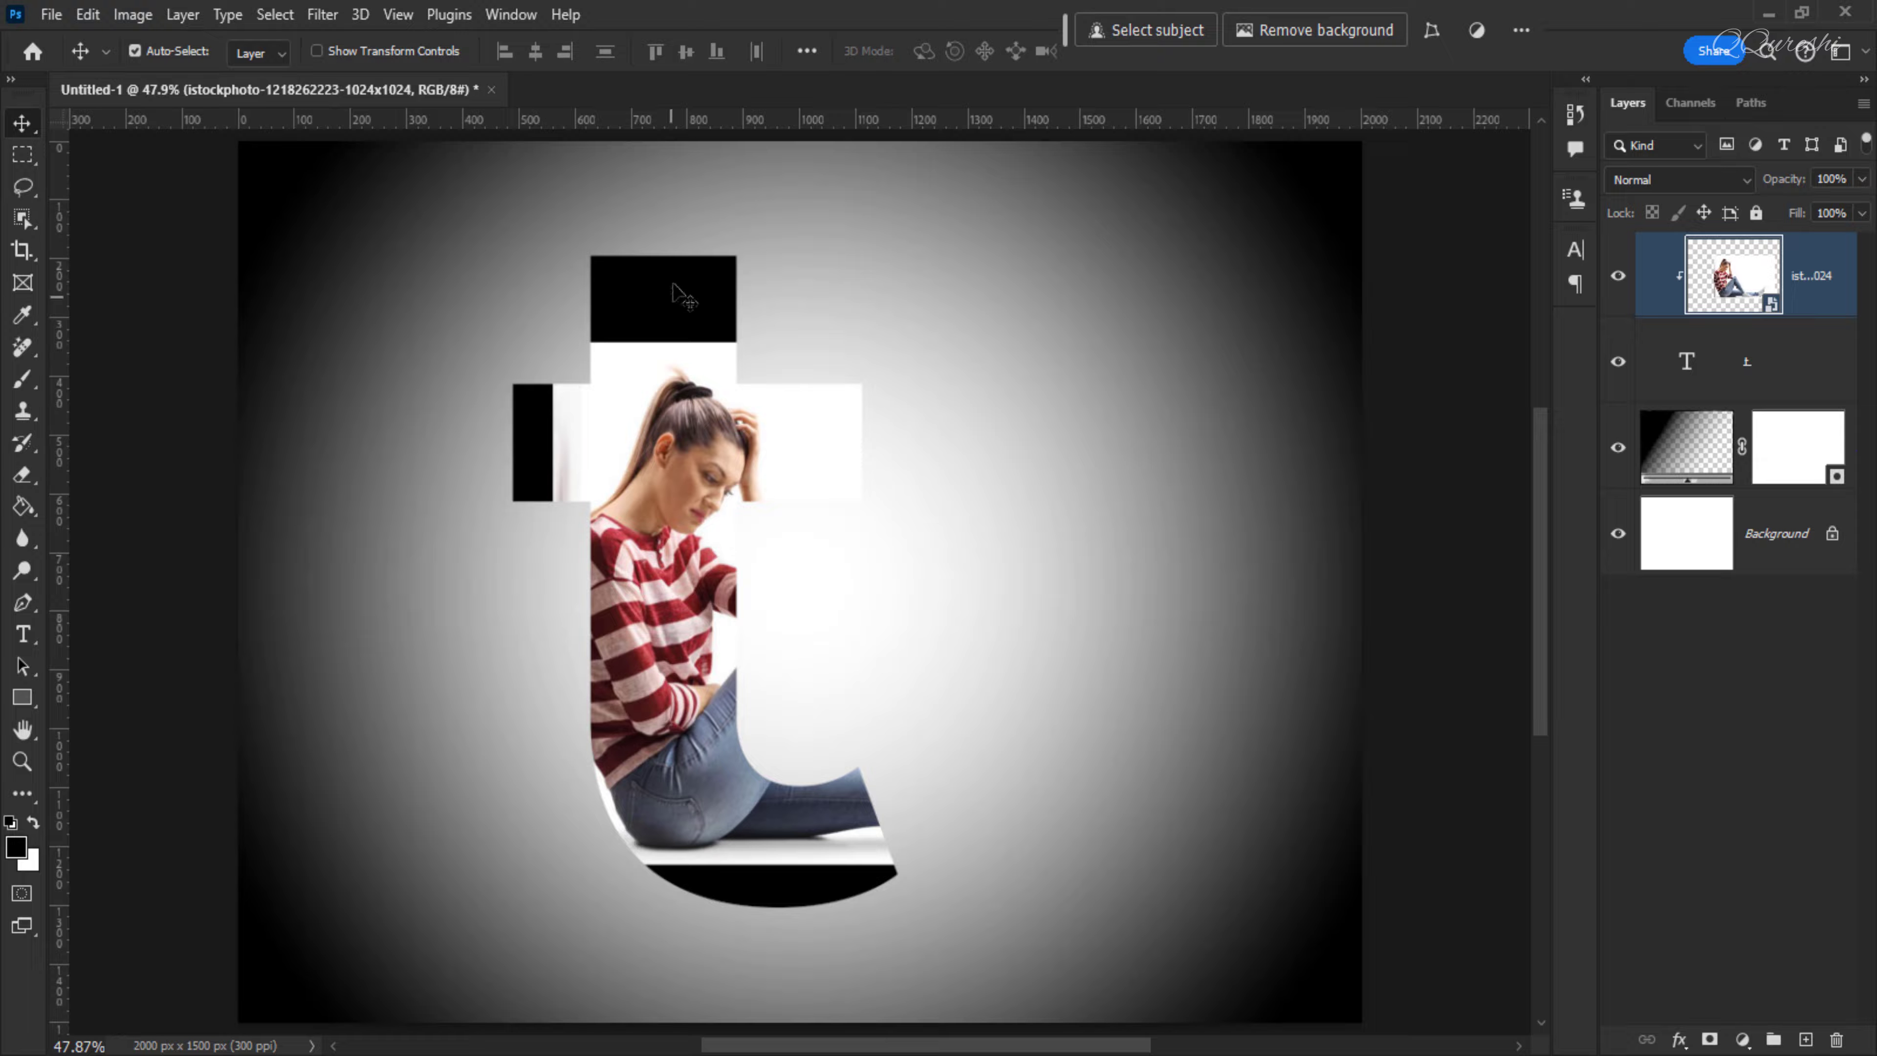
{"action": "key", "text": "ctrl+j"}
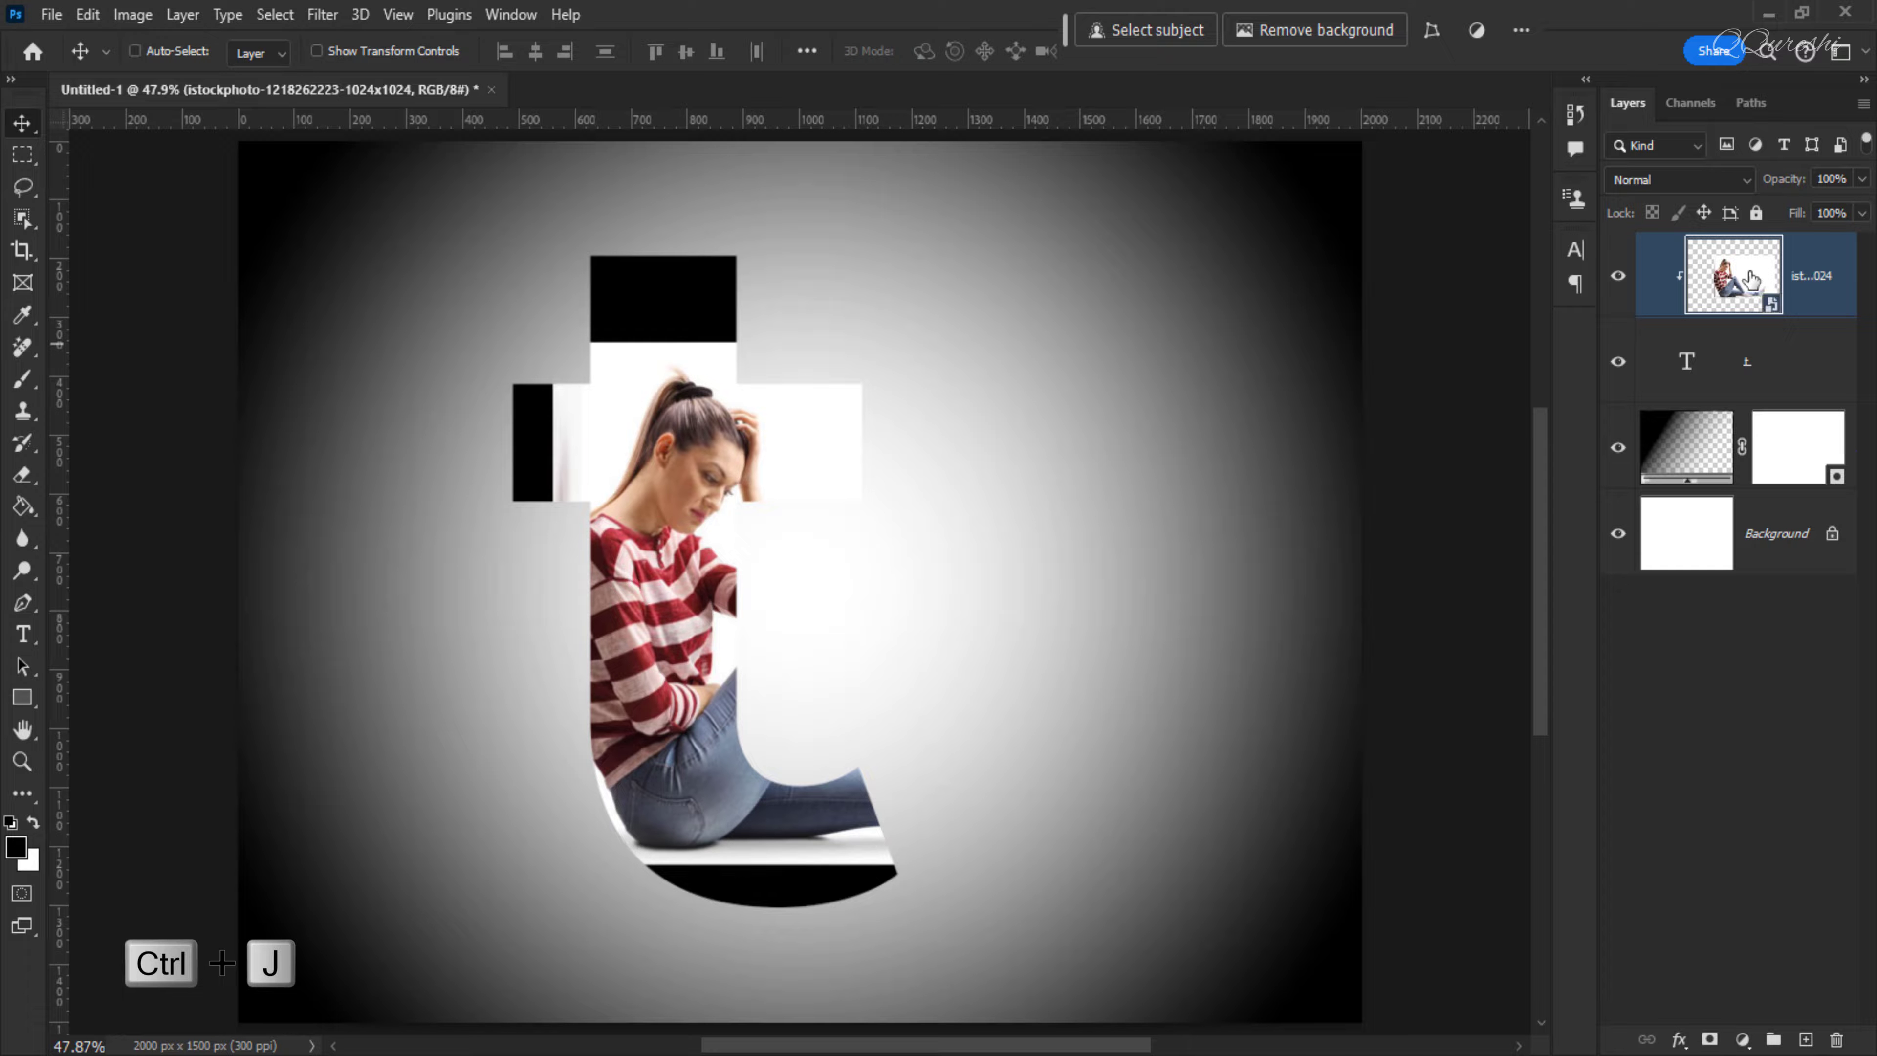
{"action": "key", "text": "ctrl+j"}
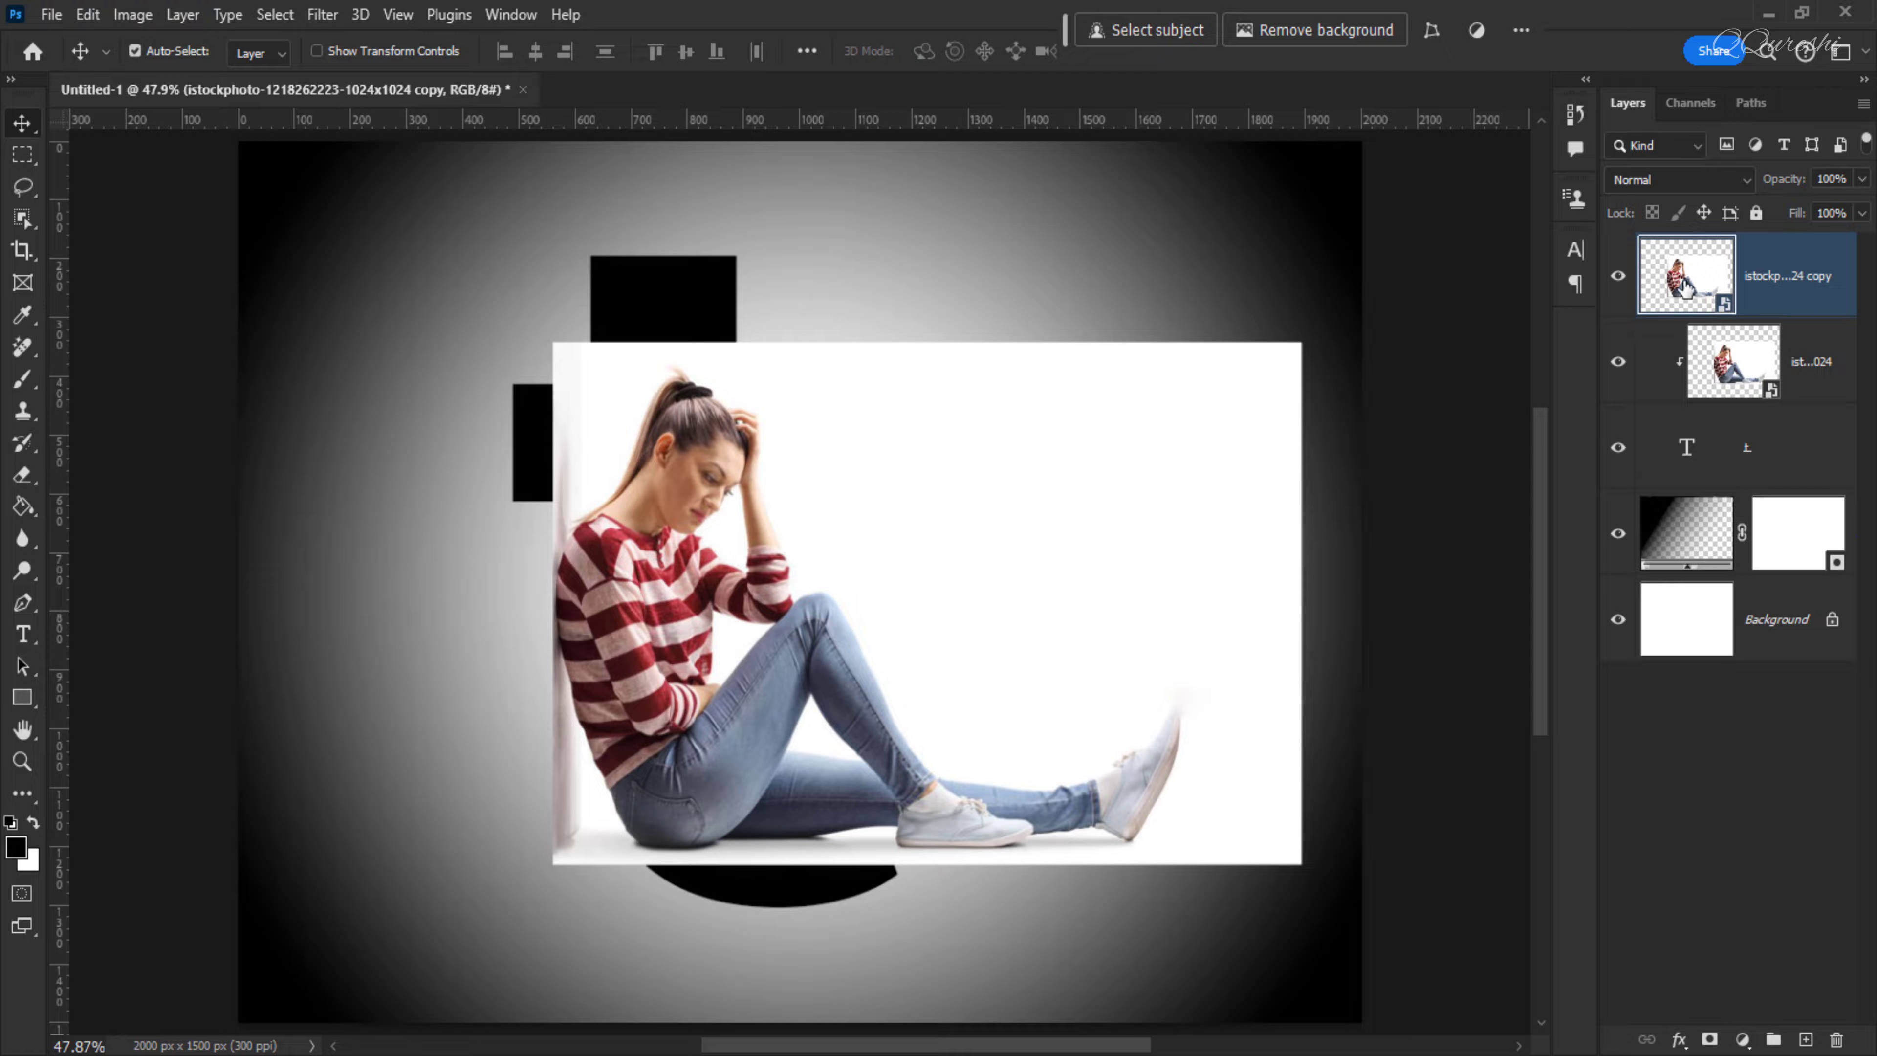
Select the woman as the subject on the photo copy and add a layer mask from that selection
{"action": "left_click", "coordinate": [275, 17]}
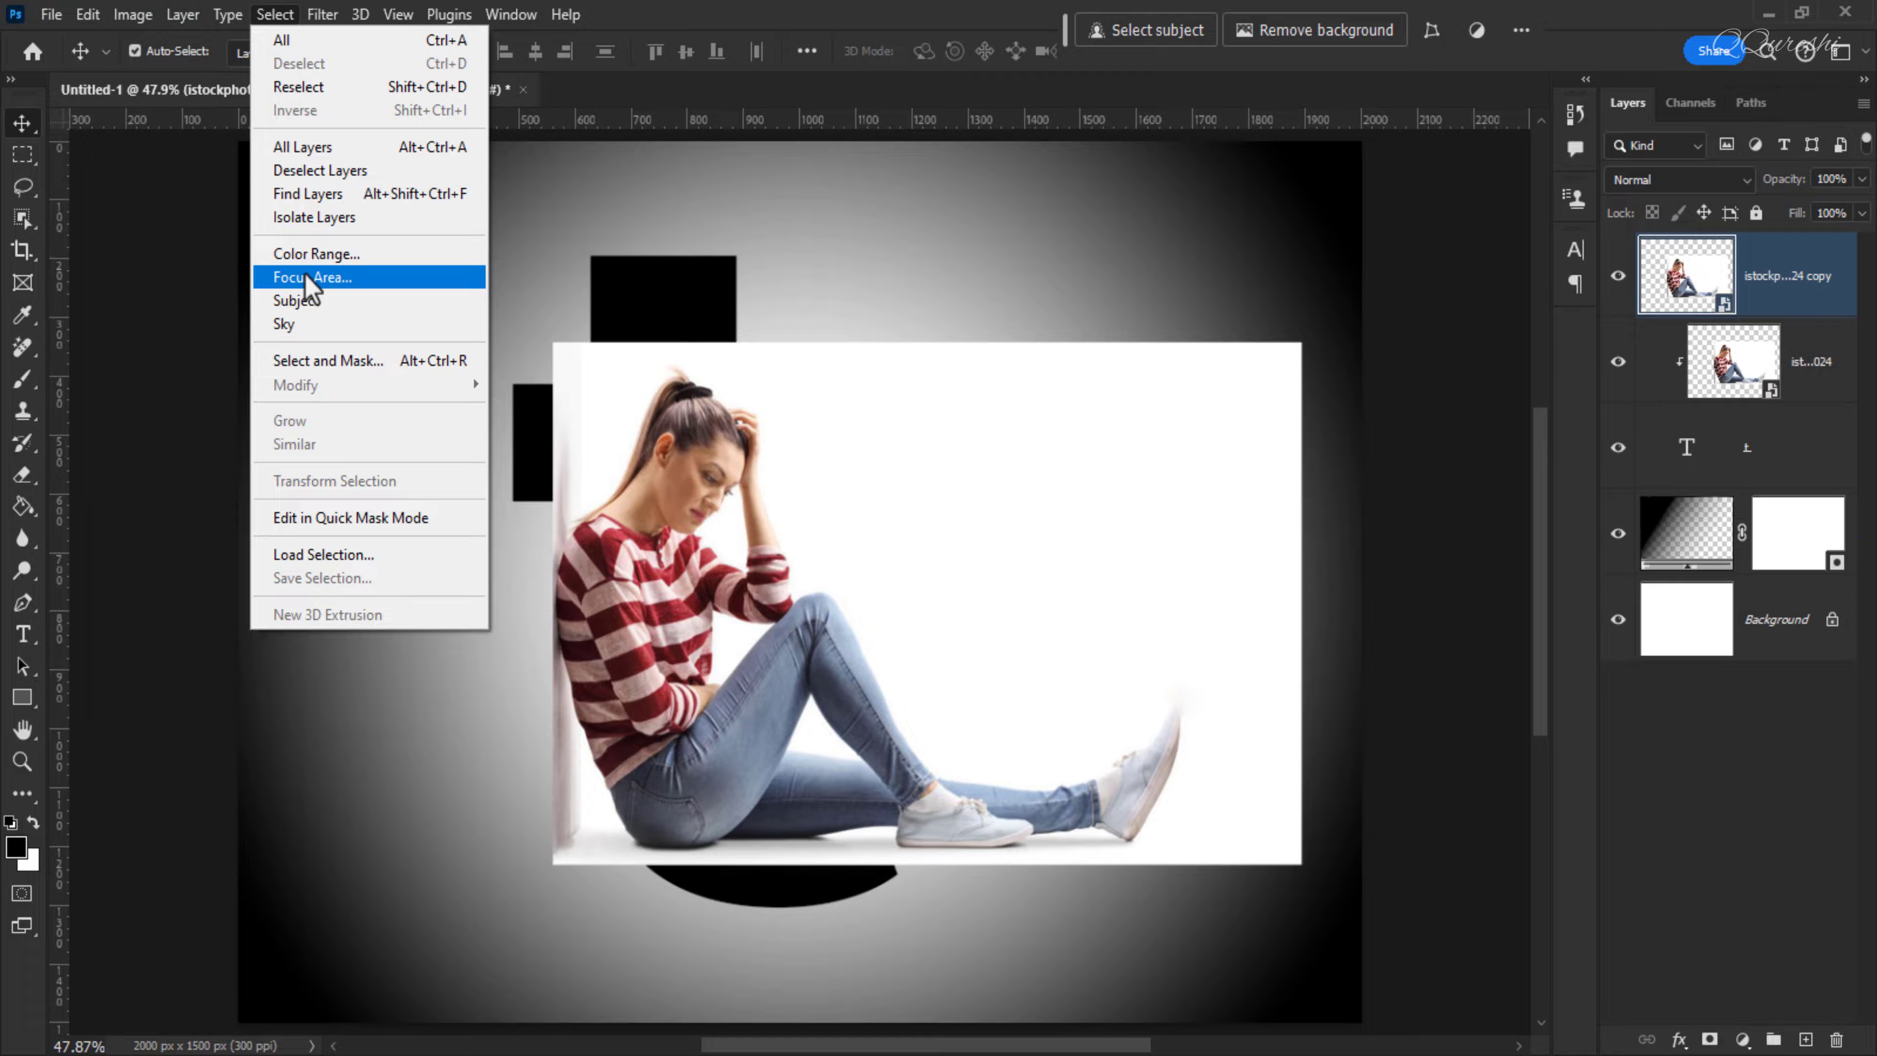
{"action": "left_click", "coordinate": [295, 301]}
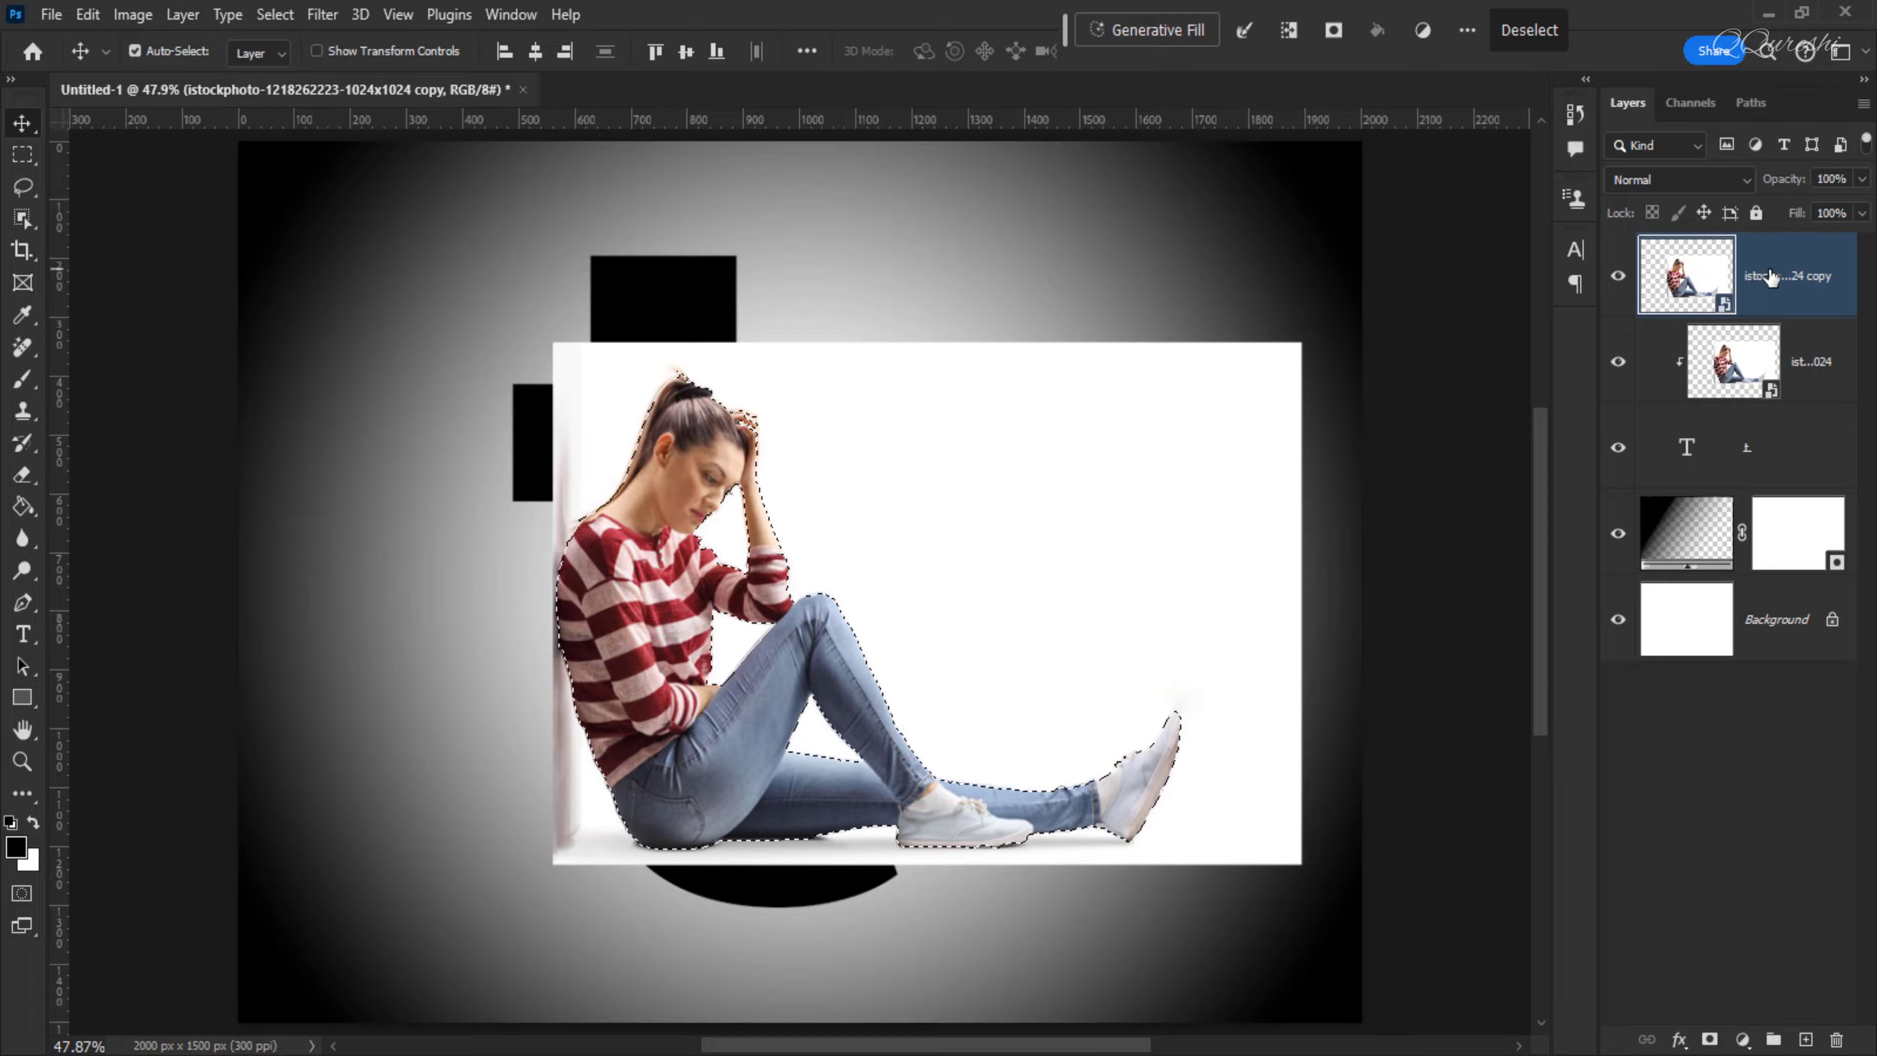
{"action": "left_click", "coordinate": [1710, 1039]}
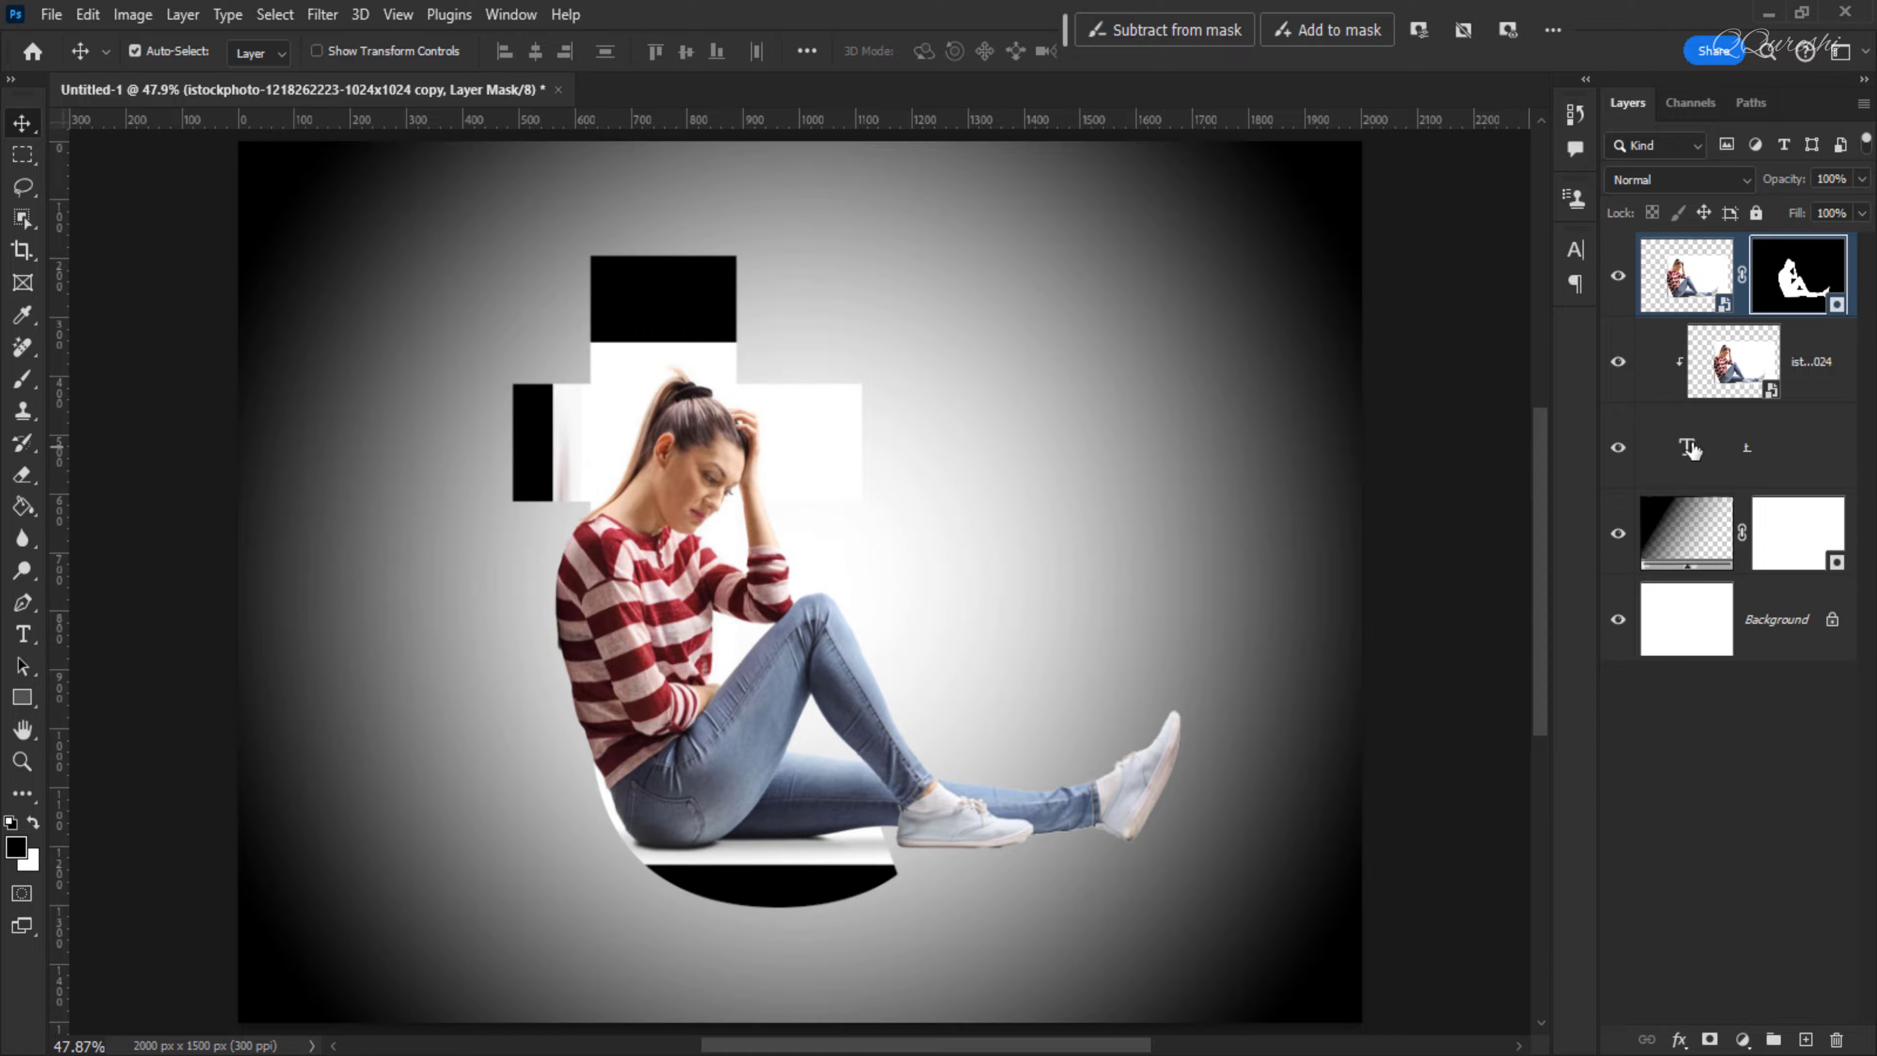
Load the letter t's outline as a selection, invert it, and paint black on the copy's mask to hide the woman's back outside the stem
{"action": "key", "text": "ctrl"}
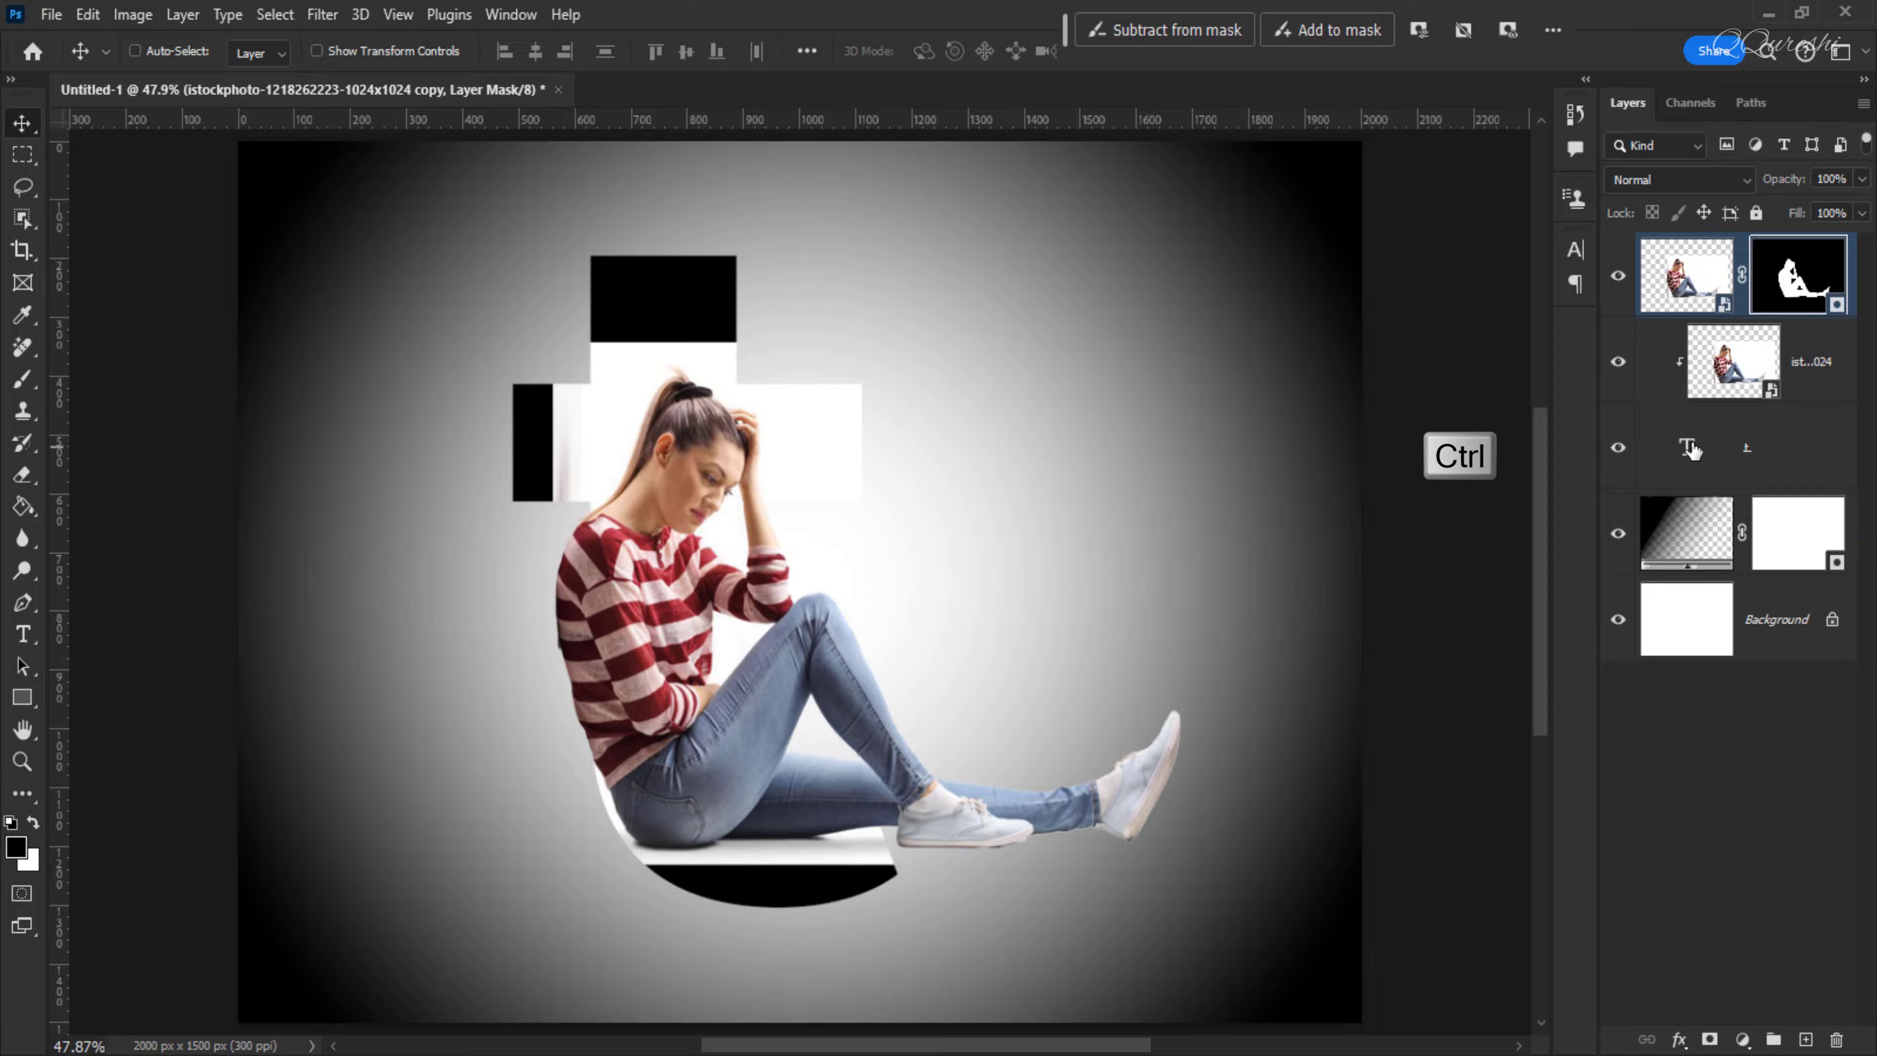
{"action": "left_click", "coordinate": [1690, 449], "text": "ctrl"}
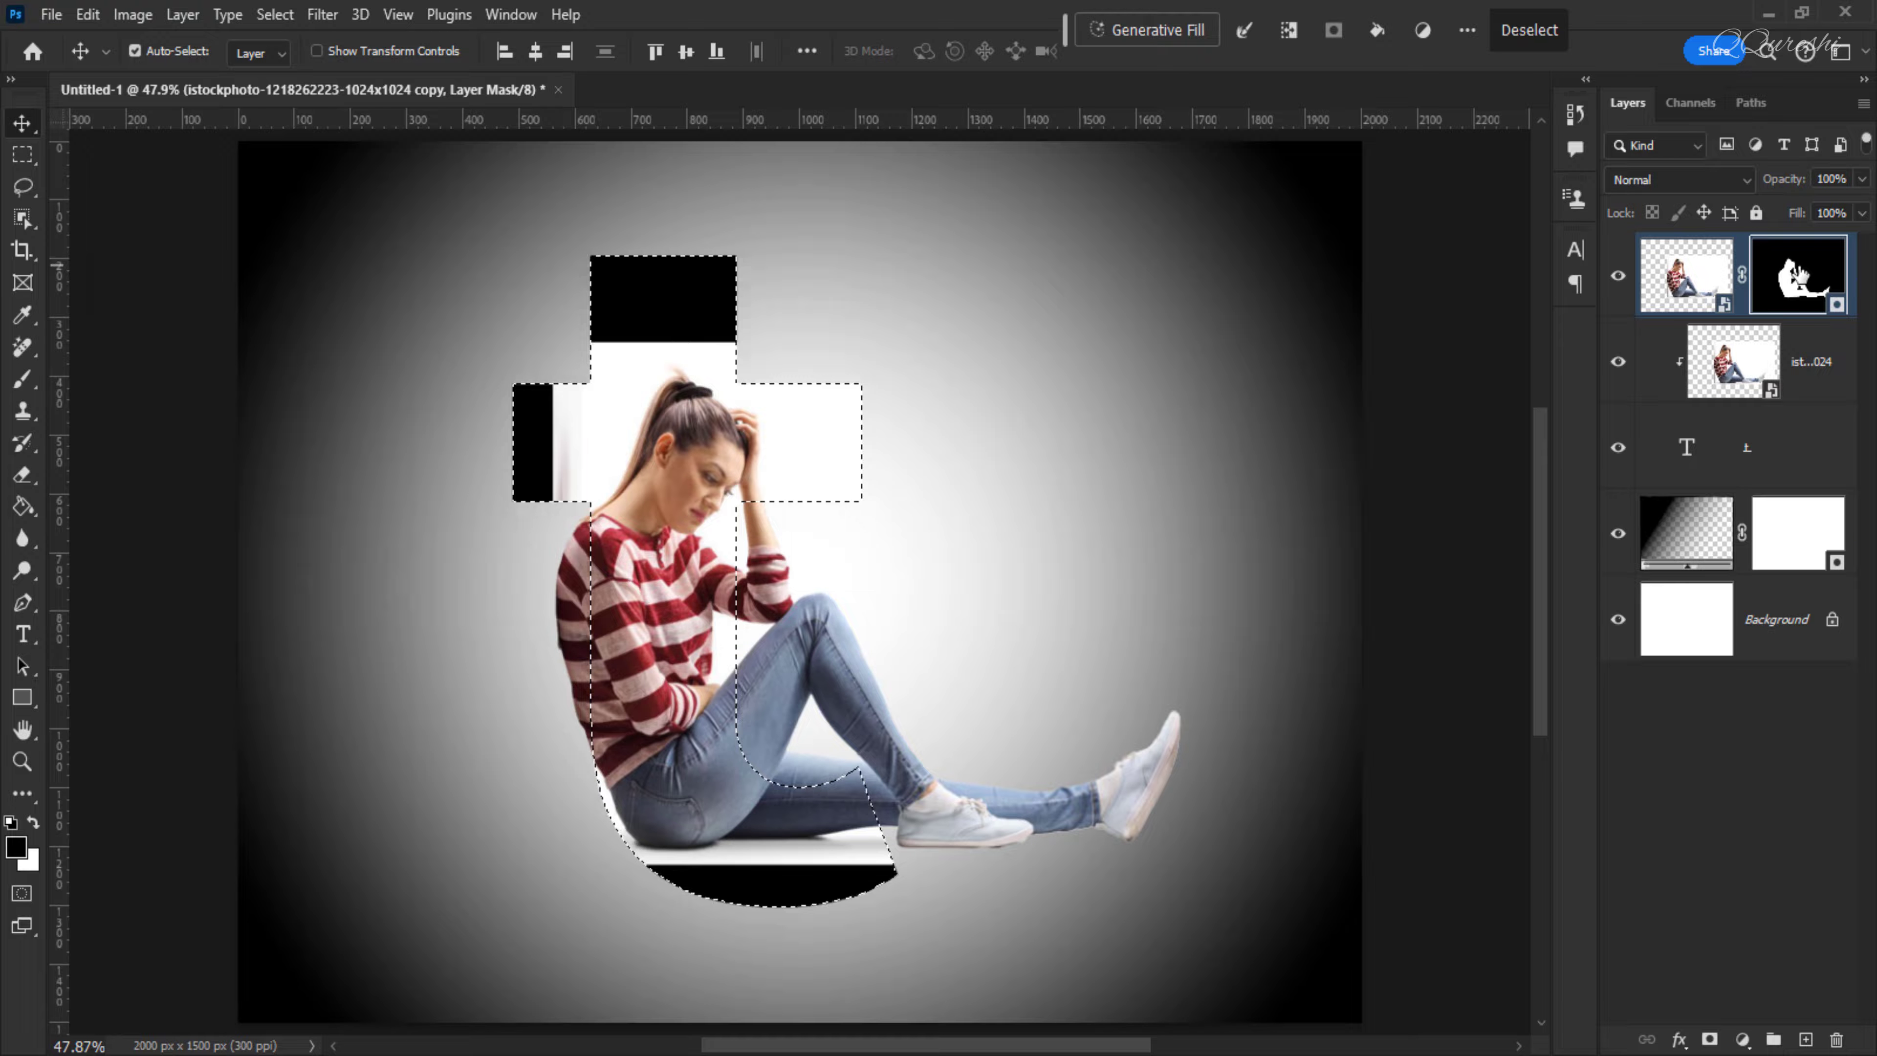
{"action": "key", "text": "ctrl+shift+i"}
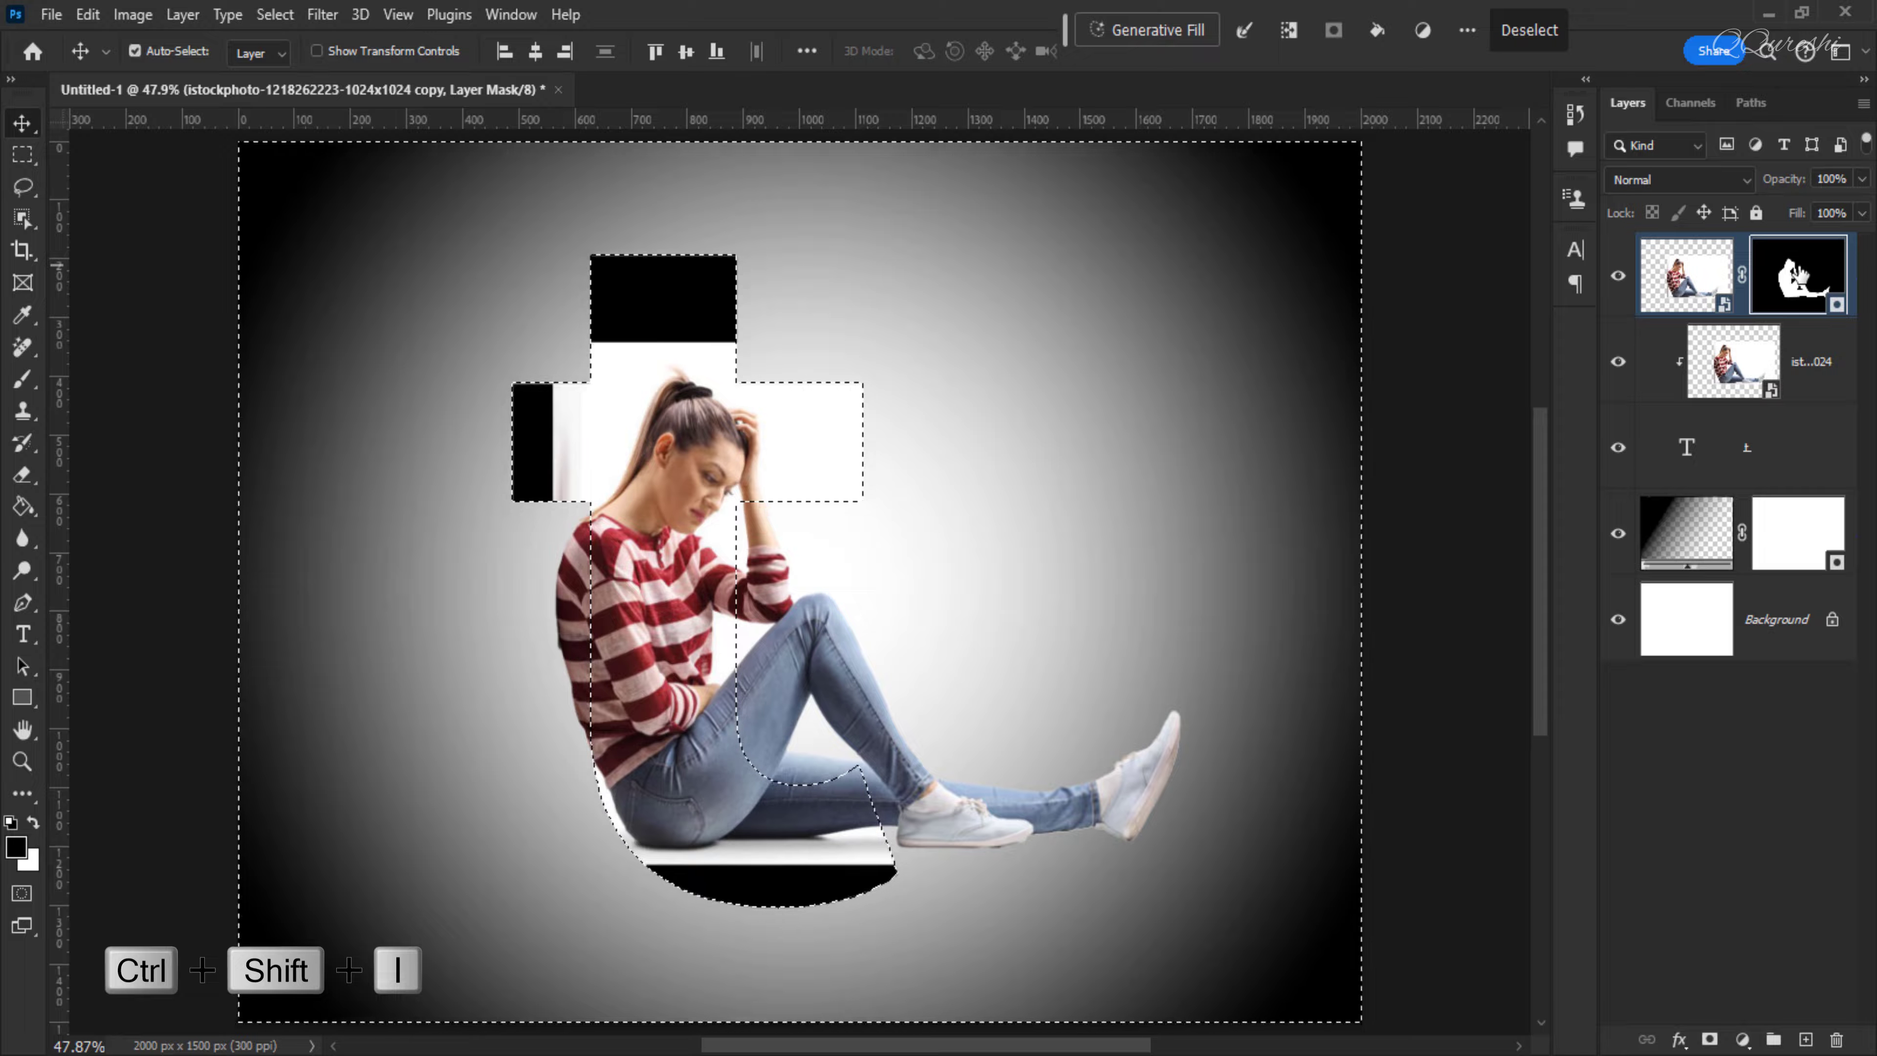
{"action": "left_click", "coordinate": [21, 390]}
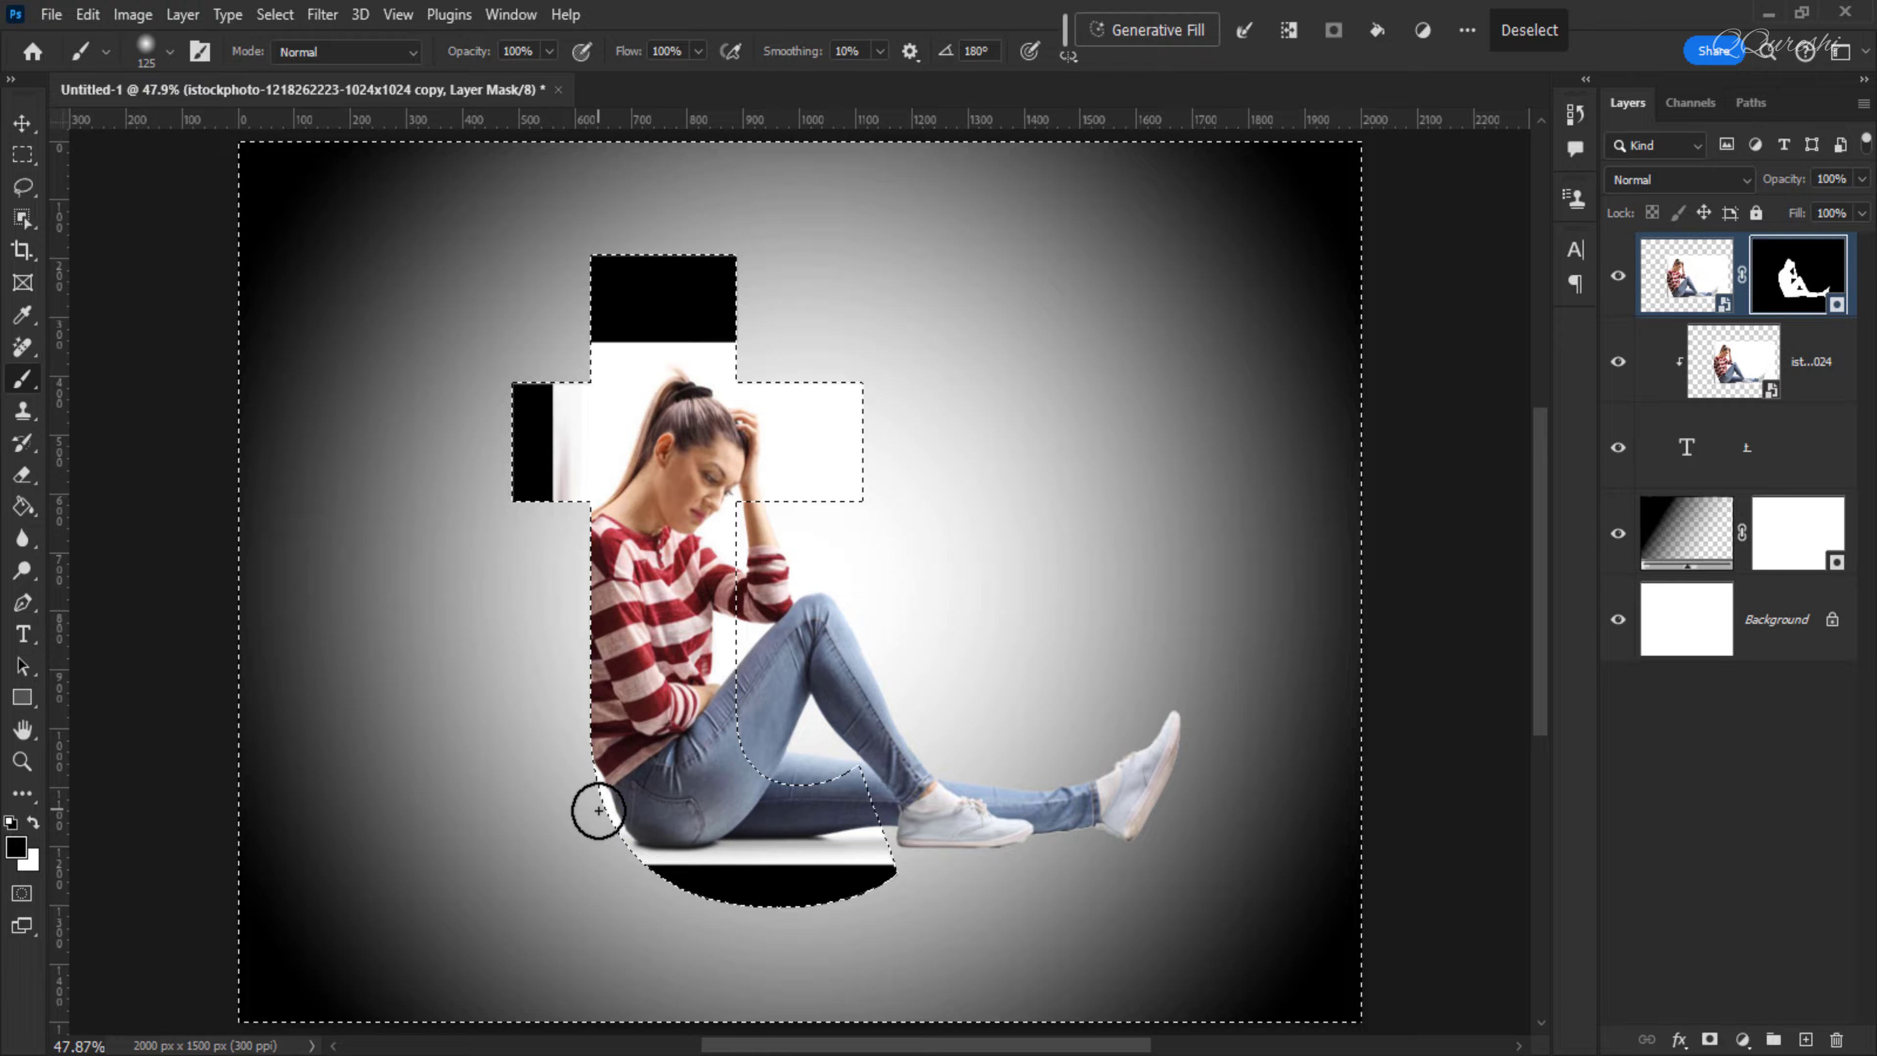
{"action": "key", "text": "ctrl+d"}
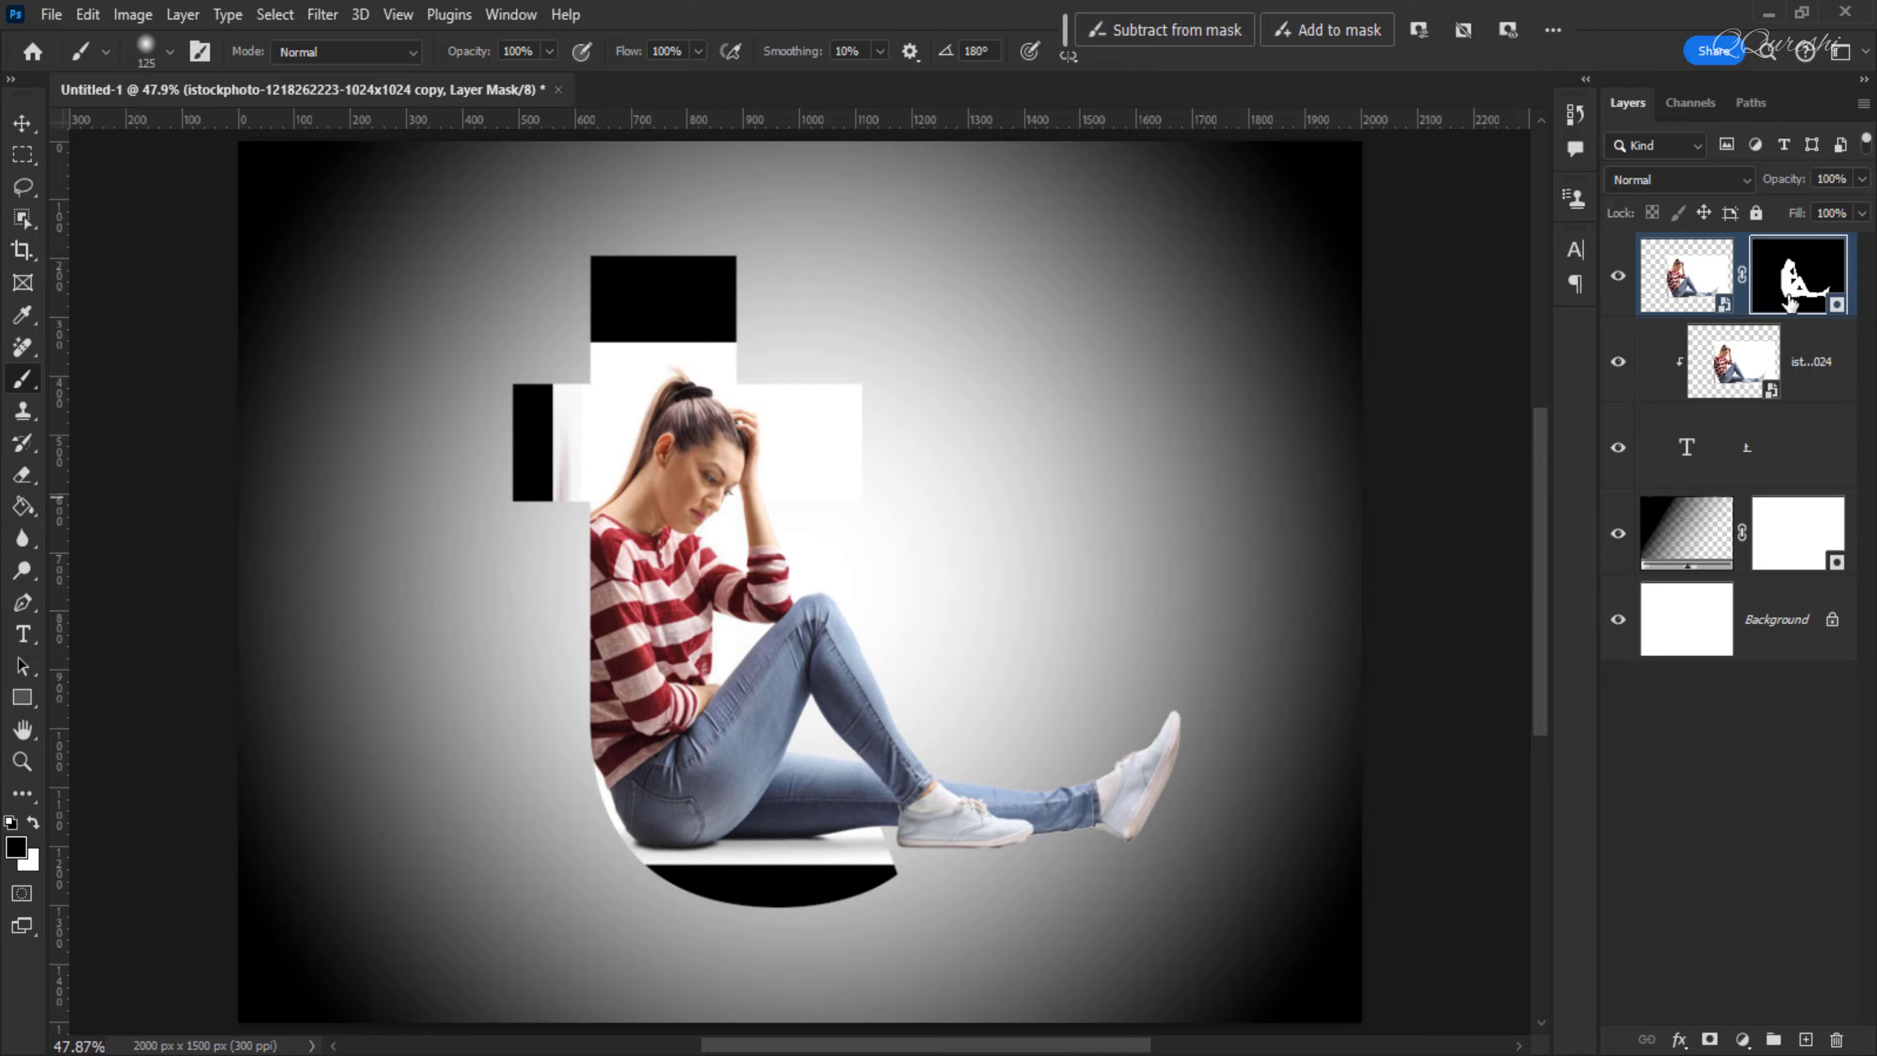
Add a layer mask to the clipped photo and brush out its white backdrop inside the letter t in black
{"action": "left_click", "coordinate": [1803, 377]}
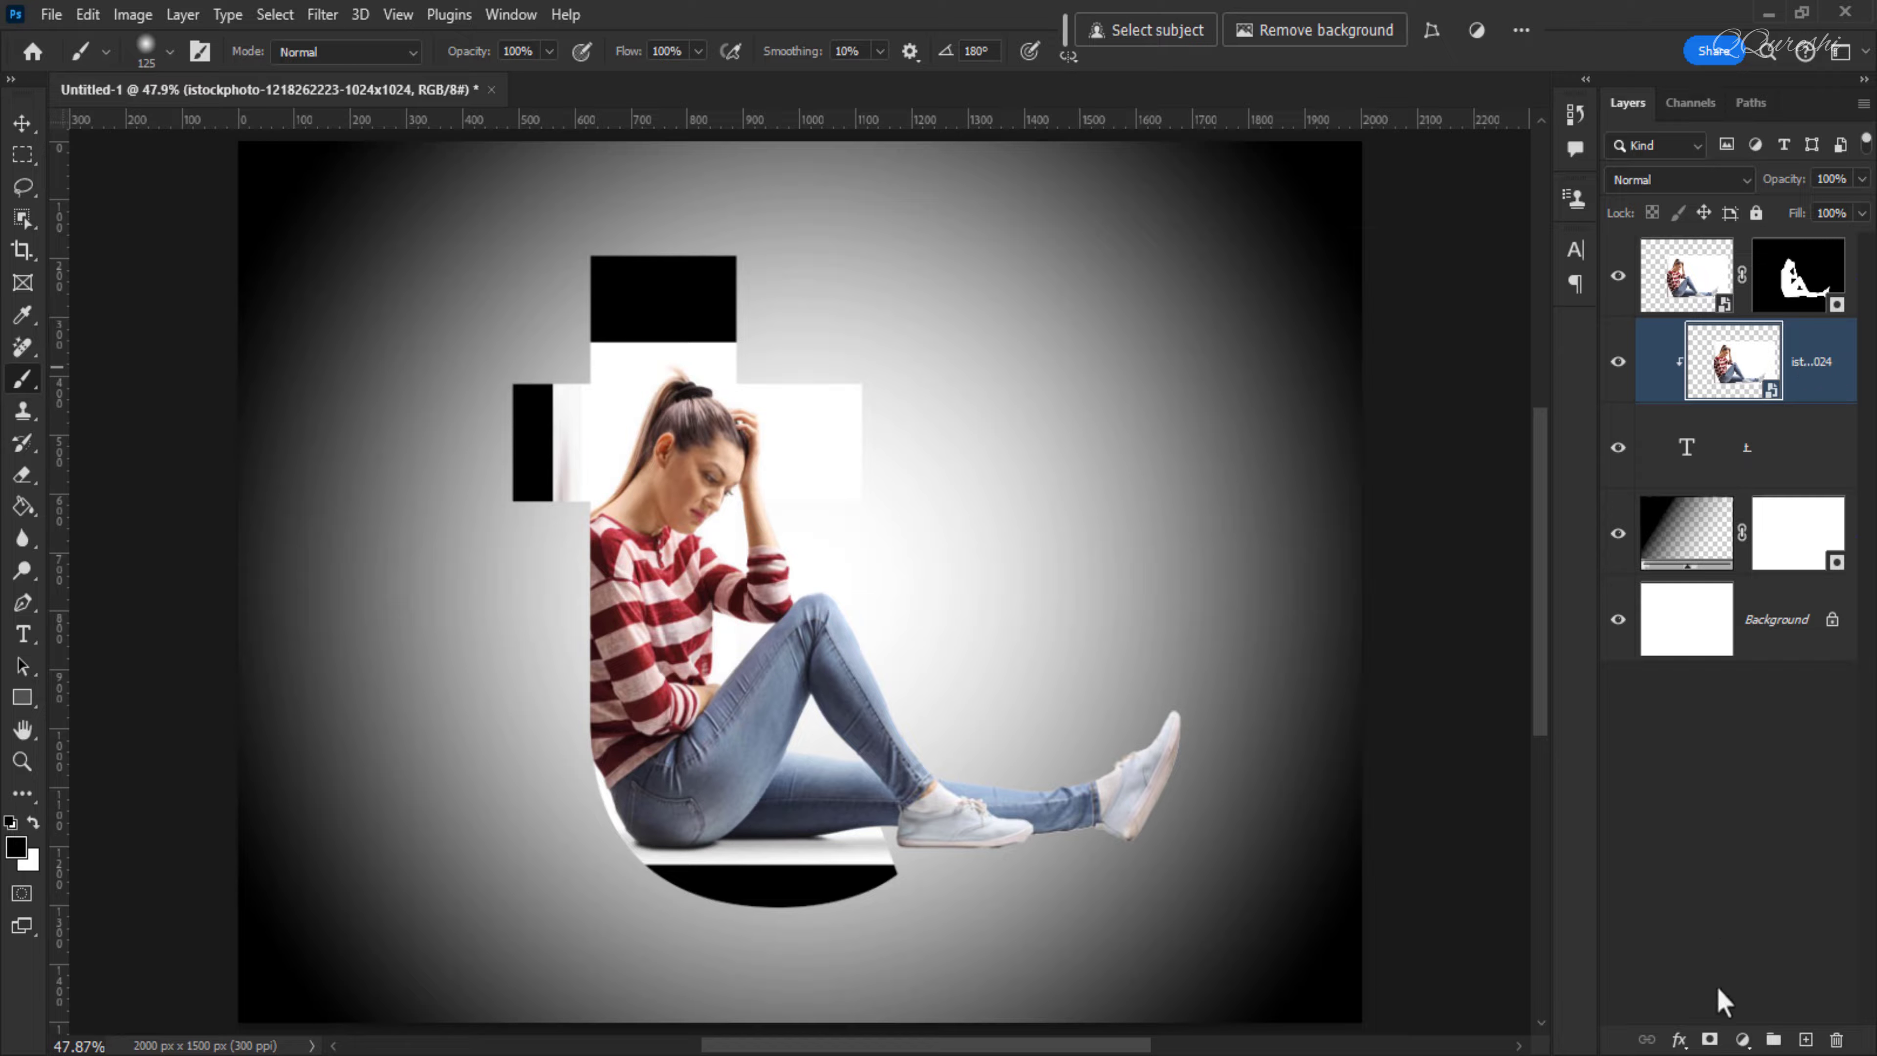
{"action": "left_click", "coordinate": [1710, 1041]}
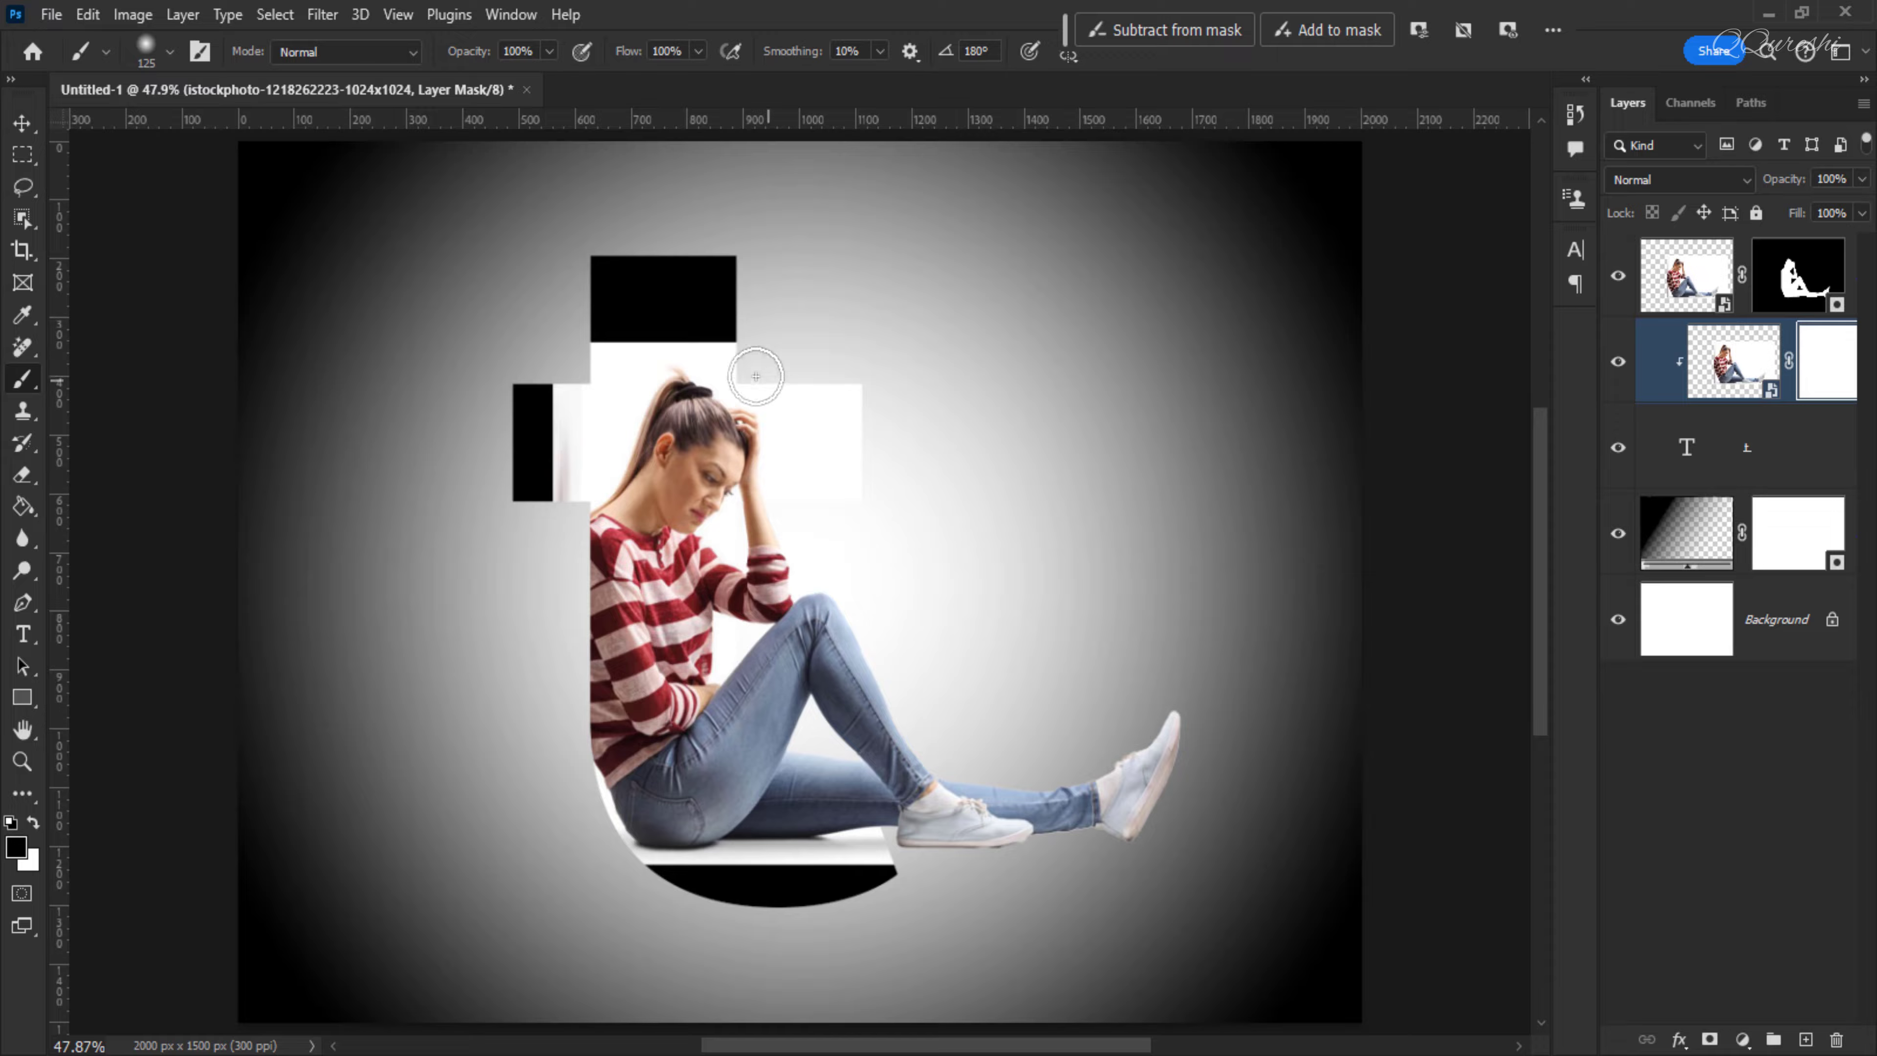
{"action": "mouse_move", "coordinate": [661, 358]}
{"action": "left_mouse_down"}
{"action": "mouse_move", "coordinate": [600, 381]}
{"action": "mouse_move", "coordinate": [629, 330]}
{"action": "mouse_move", "coordinate": [582, 383]}
{"action": "mouse_move", "coordinate": [740, 326]}
{"action": "mouse_move", "coordinate": [629, 362]}
{"action": "mouse_move", "coordinate": [794, 355]}
{"action": "mouse_move", "coordinate": [791, 391]}
{"action": "mouse_move", "coordinate": [657, 420]}
{"action": "mouse_move", "coordinate": [809, 410]}
{"action": "mouse_move", "coordinate": [728, 434]}
{"action": "mouse_move", "coordinate": [875, 451]}
{"action": "mouse_move", "coordinate": [902, 479]}
{"action": "mouse_move", "coordinate": [537, 500]}
{"action": "mouse_move", "coordinate": [665, 476]}
{"action": "mouse_move", "coordinate": [610, 385]}
{"action": "mouse_move", "coordinate": [577, 392]}
{"action": "mouse_move", "coordinate": [592, 429]}
{"action": "mouse_move", "coordinate": [564, 385]}
{"action": "mouse_move", "coordinate": [581, 382]}
{"action": "mouse_move", "coordinate": [563, 414]}
{"action": "mouse_move", "coordinate": [638, 441]}
{"action": "left_mouse_up"}
{"action": "mouse_move", "coordinate": [595, 762]}
{"action": "left_mouse_down"}
{"action": "mouse_move", "coordinate": [617, 860]}
{"action": "mouse_move", "coordinate": [599, 792]}
{"action": "mouse_move", "coordinate": [651, 879]}
{"action": "mouse_move", "coordinate": [905, 859]}
{"action": "left_mouse_up"}
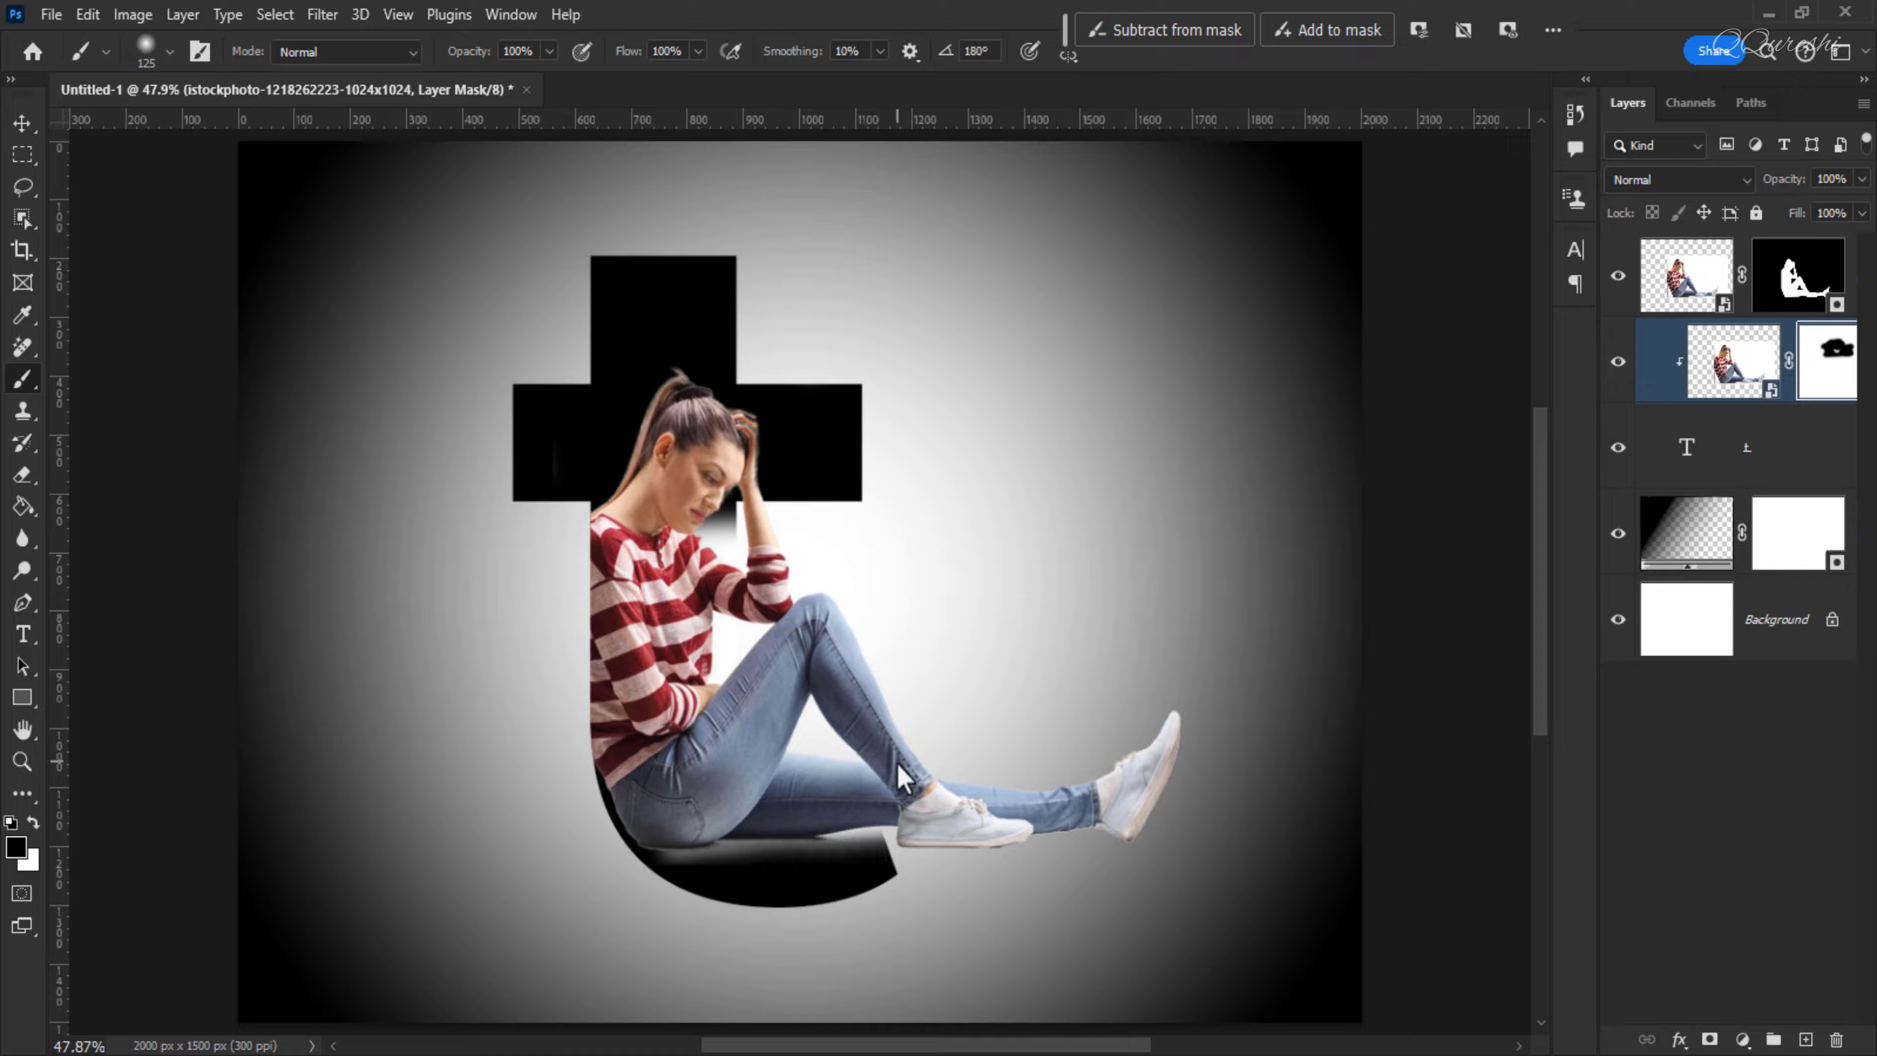
{"action": "mouse_move", "coordinate": [720, 563]}
{"action": "left_mouse_down"}
{"action": "mouse_move", "coordinate": [715, 490]}
{"action": "mouse_move", "coordinate": [703, 660]}
{"action": "mouse_move", "coordinate": [718, 614]}
{"action": "left_mouse_up"}
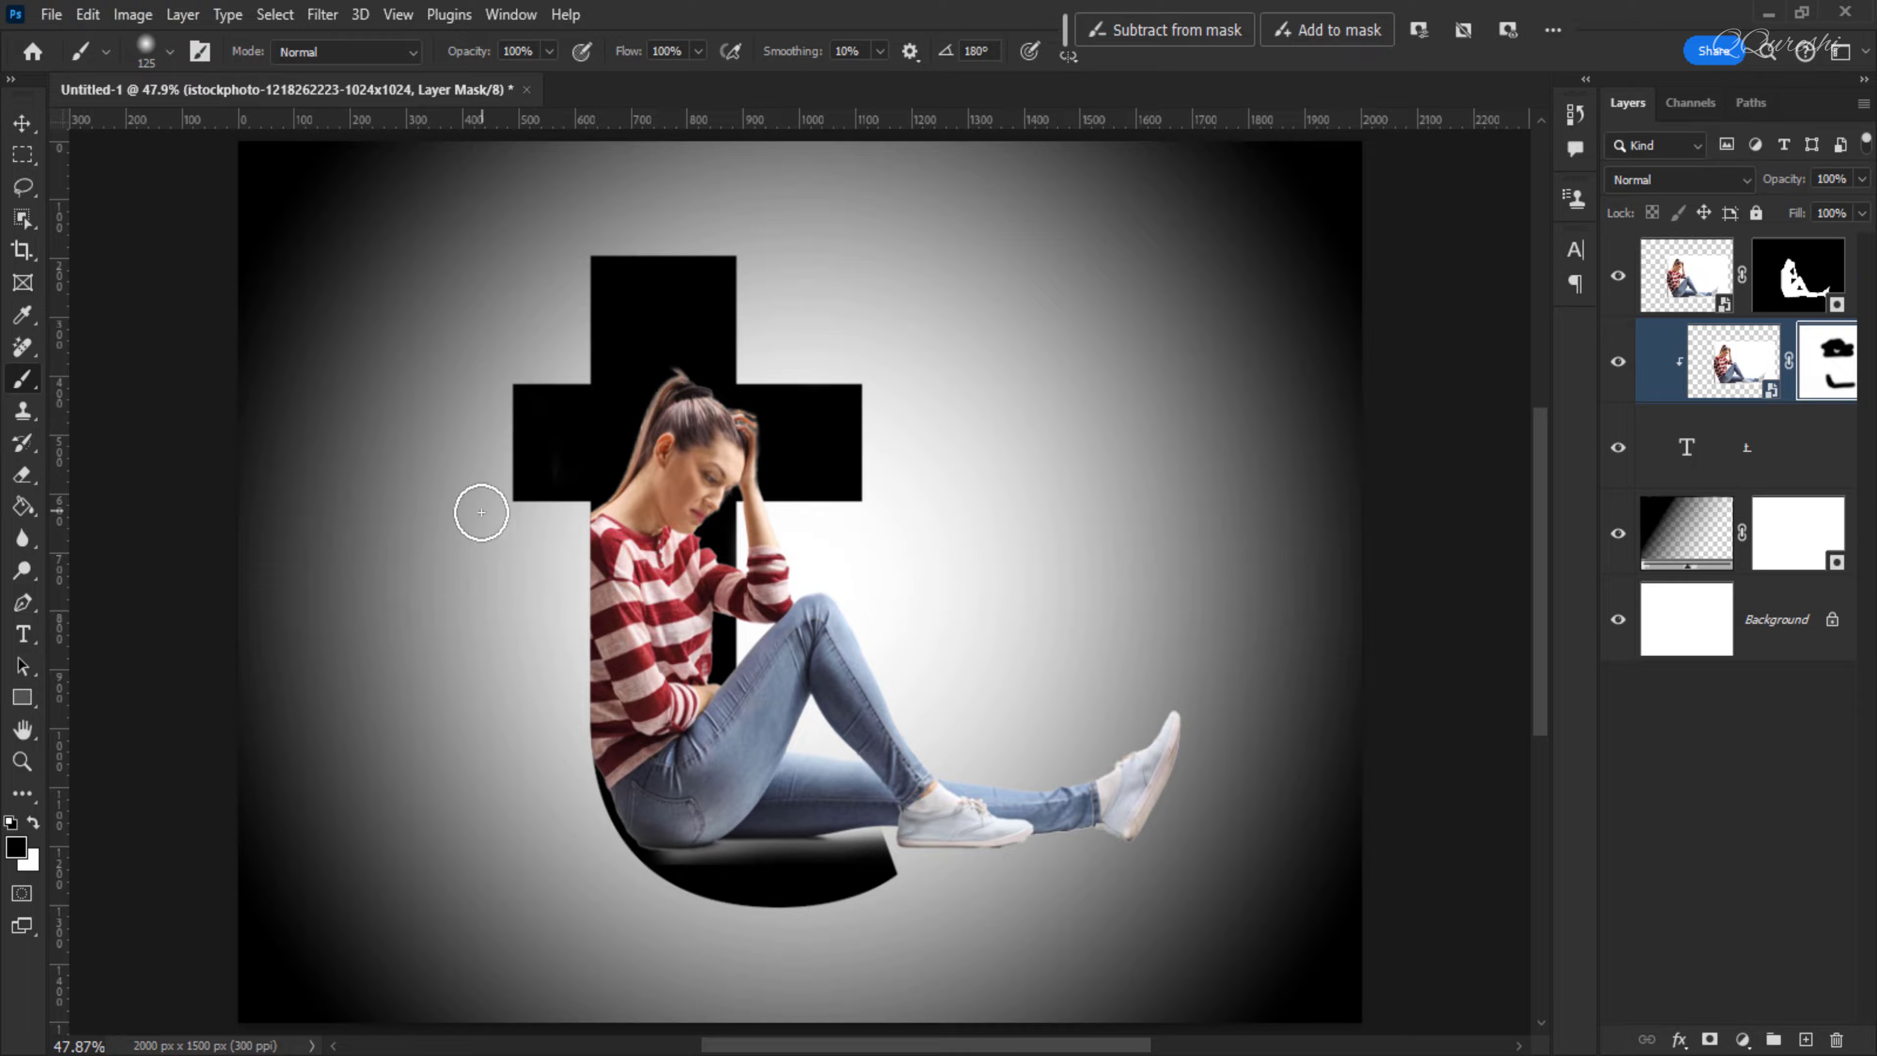
{"action": "mouse_move", "coordinate": [650, 789]}
{"action": "left_mouse_down"}
{"action": "mouse_move", "coordinate": [574, 796]}
{"action": "mouse_move", "coordinate": [603, 884]}
{"action": "mouse_move", "coordinate": [692, 884]}
{"action": "mouse_move", "coordinate": [739, 850]}
{"action": "mouse_move", "coordinate": [897, 860]}
{"action": "mouse_move", "coordinate": [817, 887]}
{"action": "mouse_move", "coordinate": [607, 877]}
{"action": "left_mouse_up"}
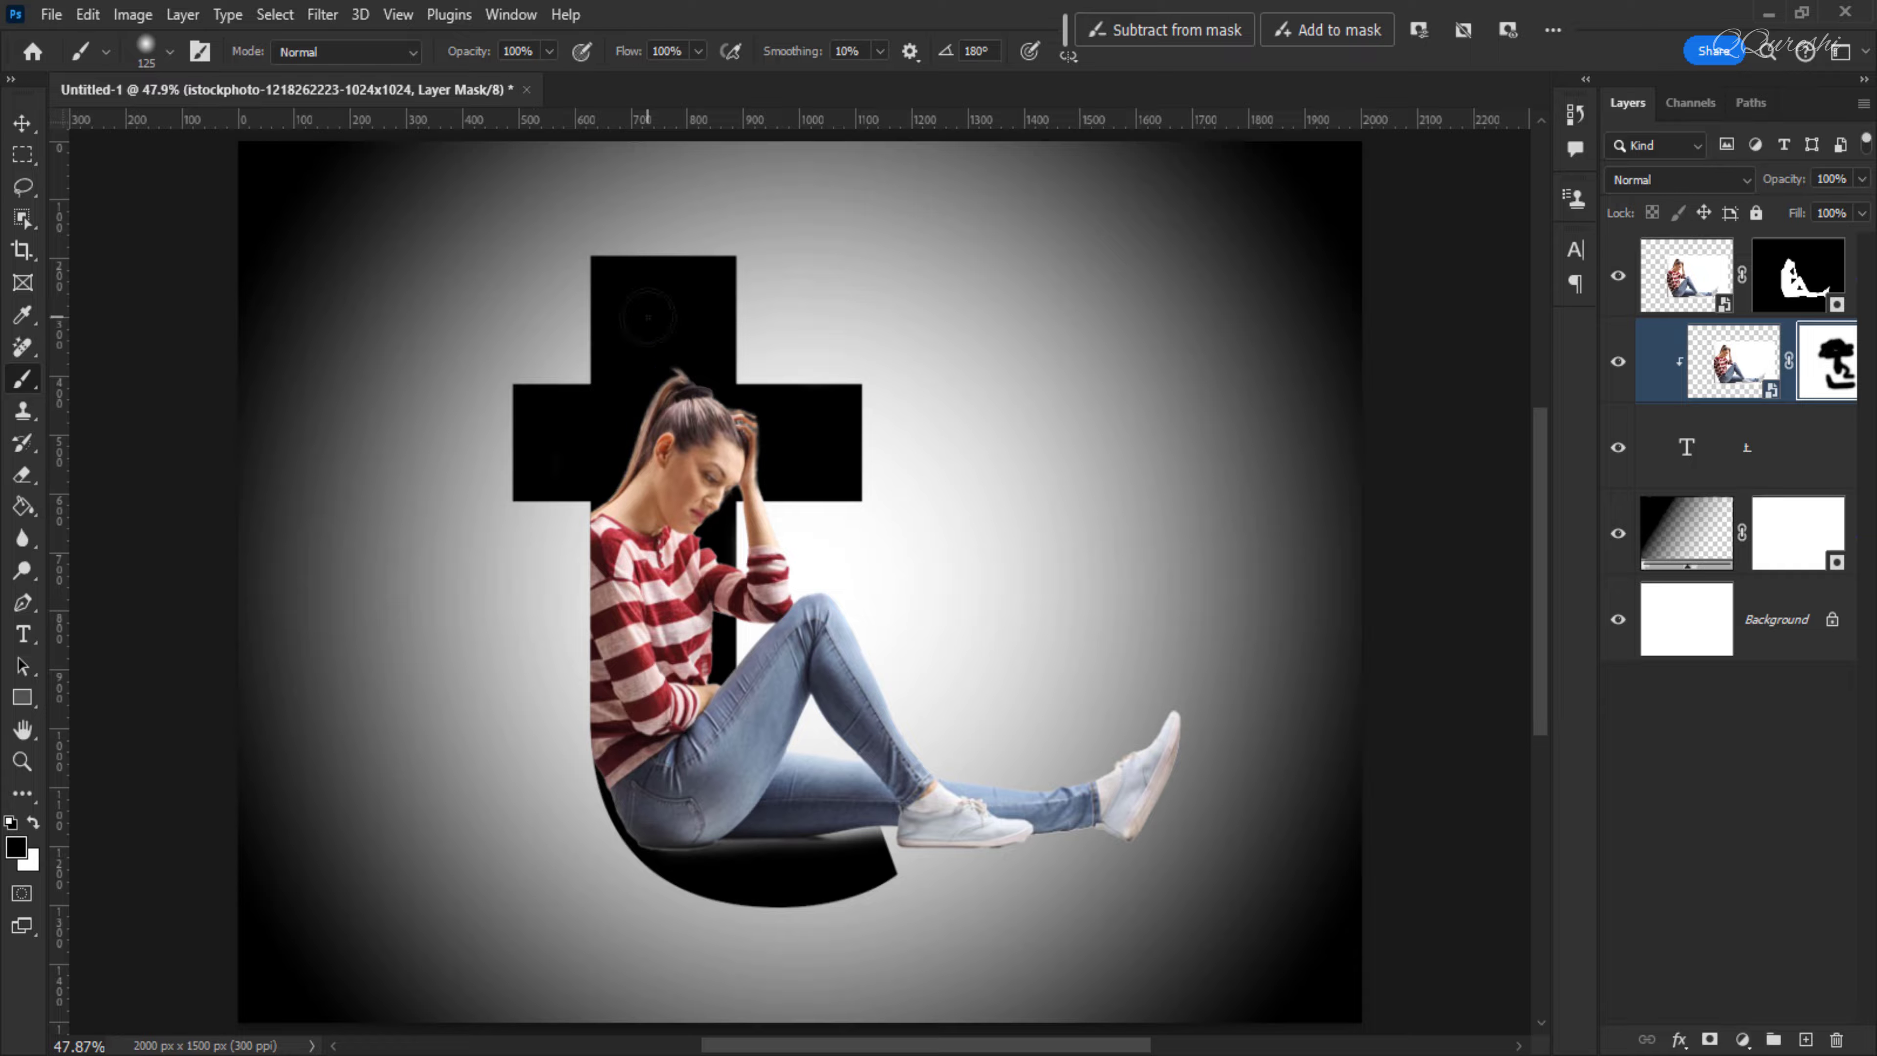
Change the gradient fill's black color stop to the blue-gray 5b6681, starting from a color sampled from the jeans
{"action": "left_click", "coordinate": [1696, 545]}
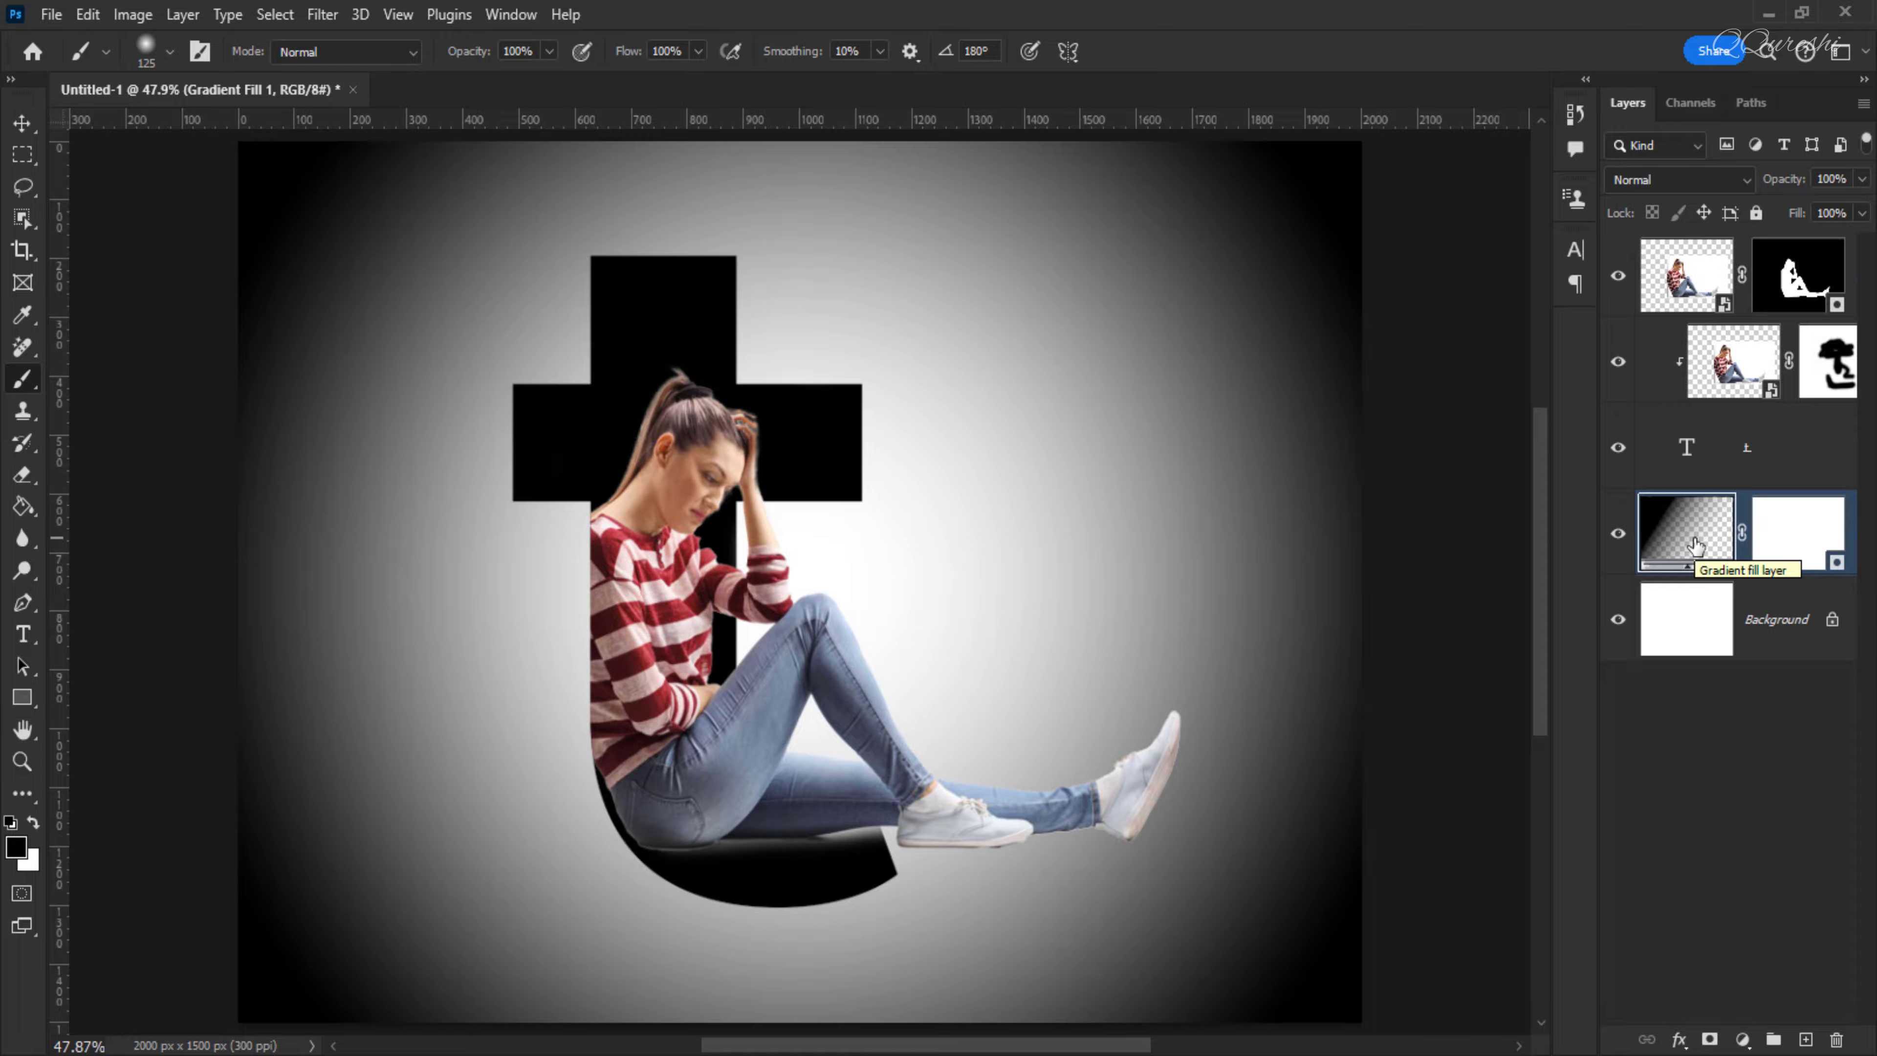
{"action": "double_click", "coordinate": [1695, 546]}
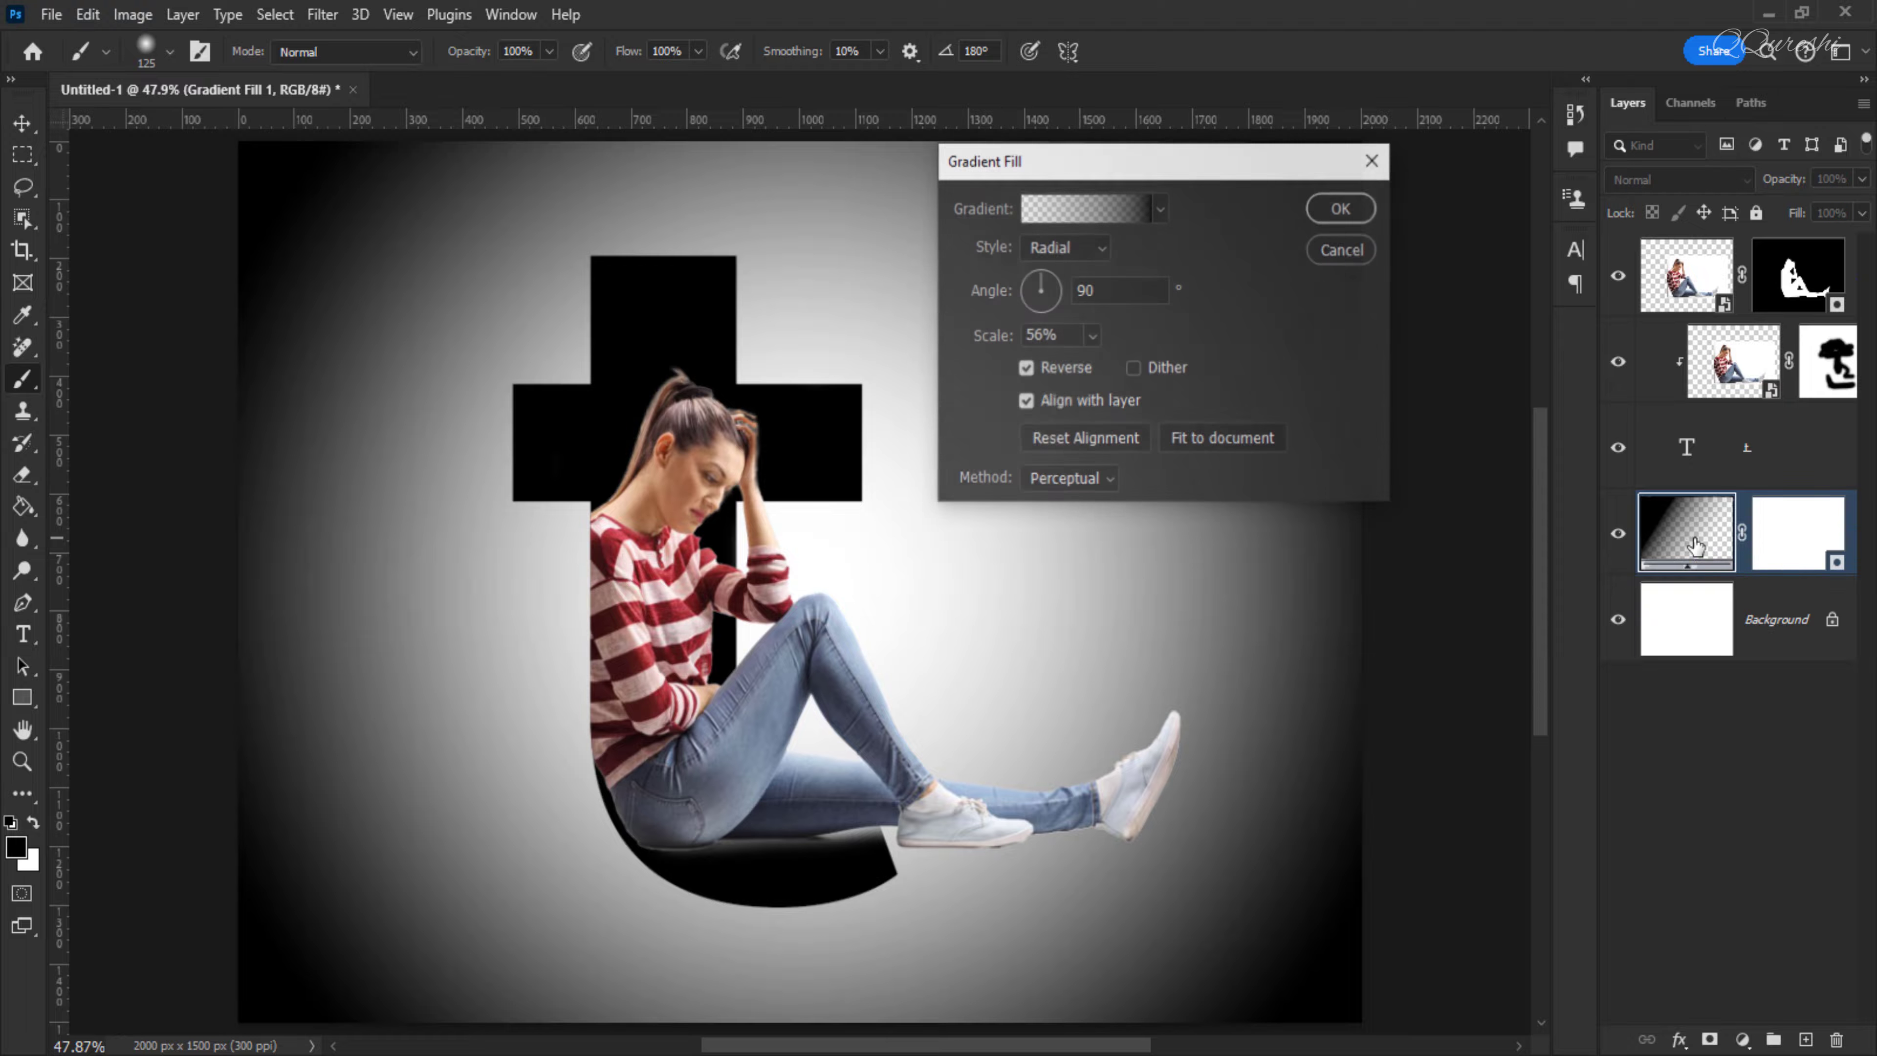
{"action": "left_click", "coordinate": [1107, 212]}
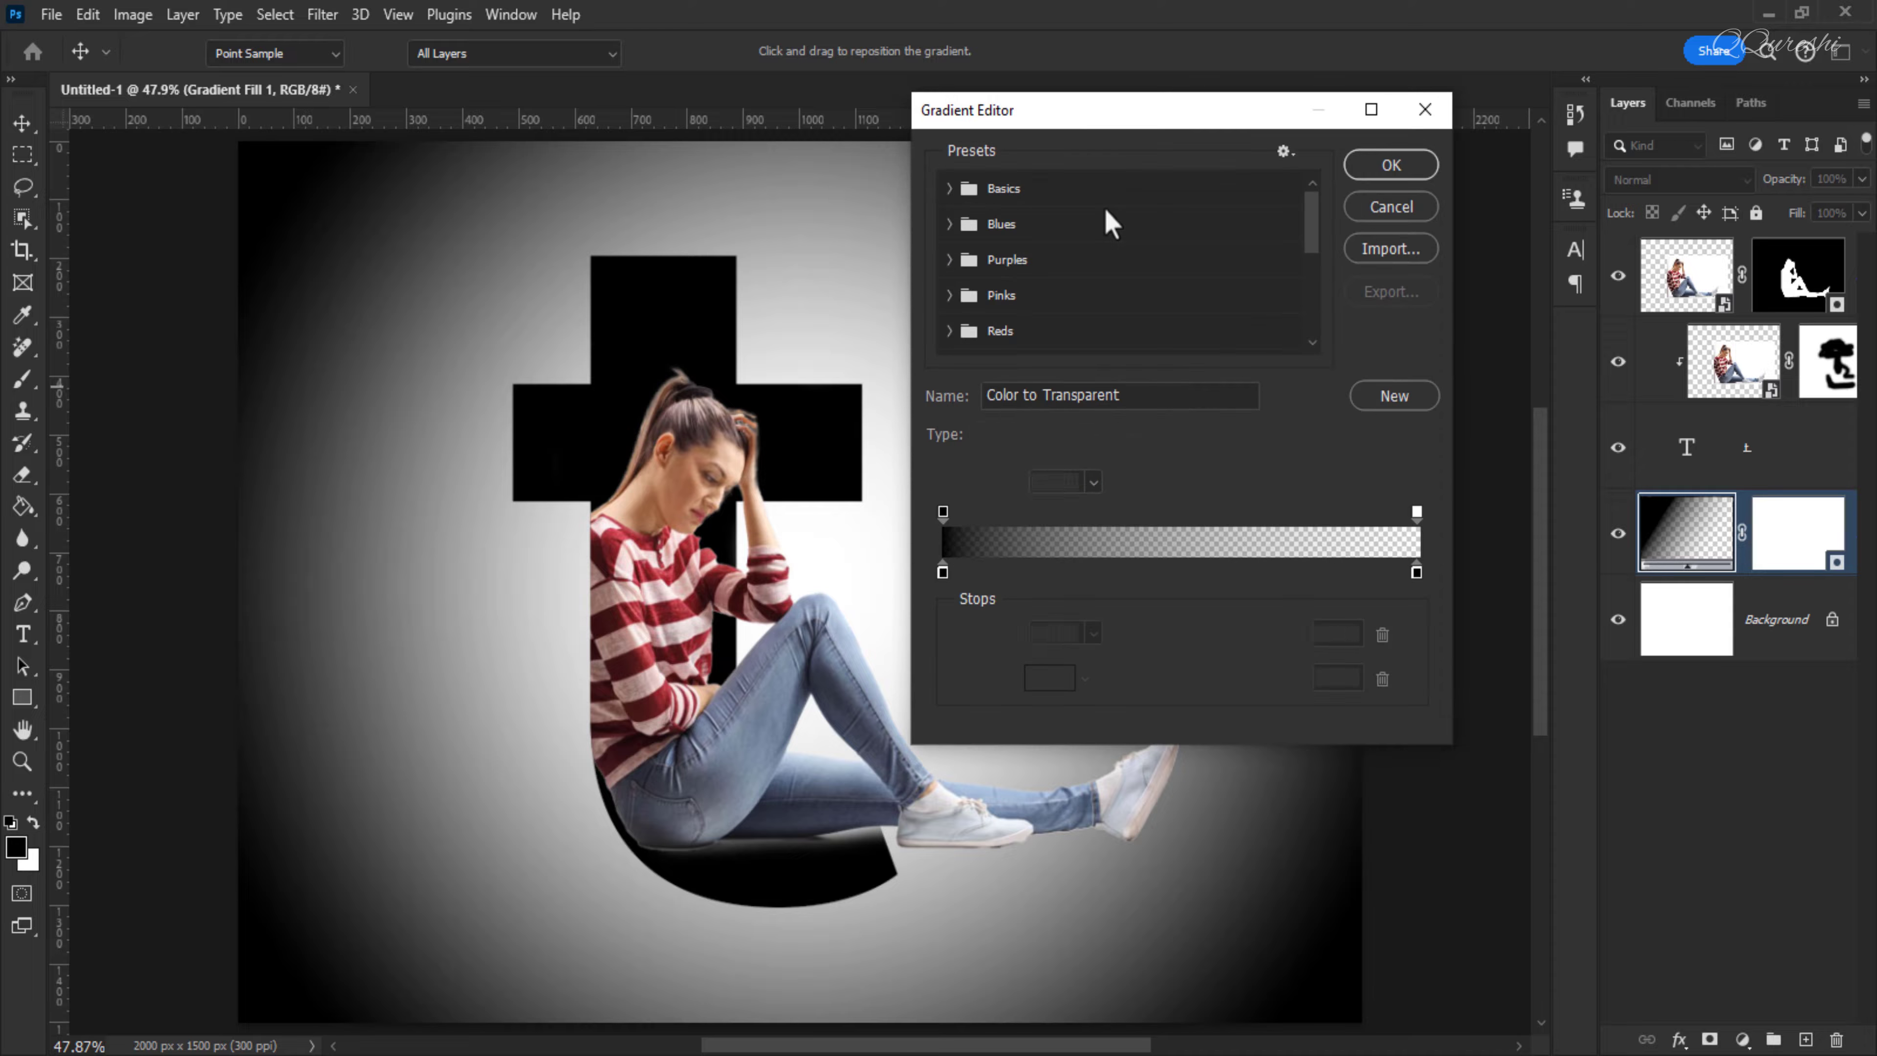
{"action": "left_click", "coordinate": [943, 573]}
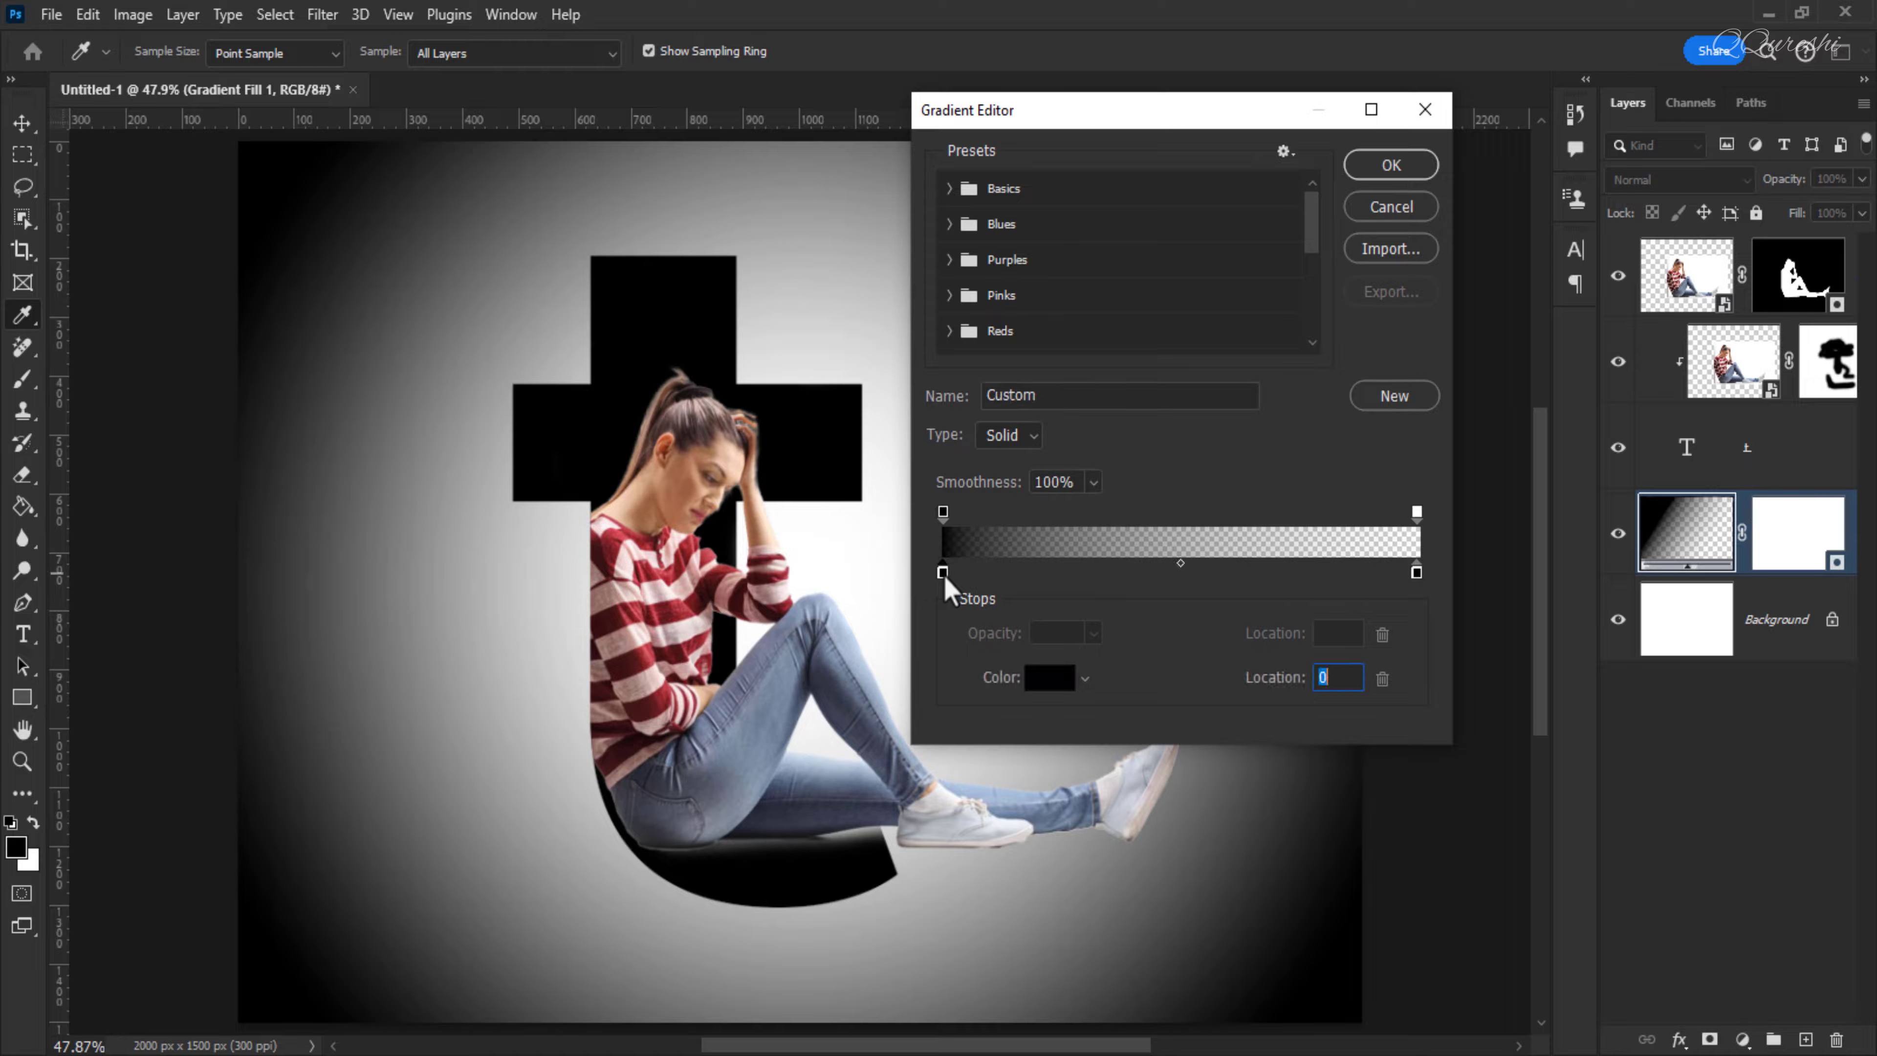
{"action": "left_click", "coordinate": [1046, 680]}
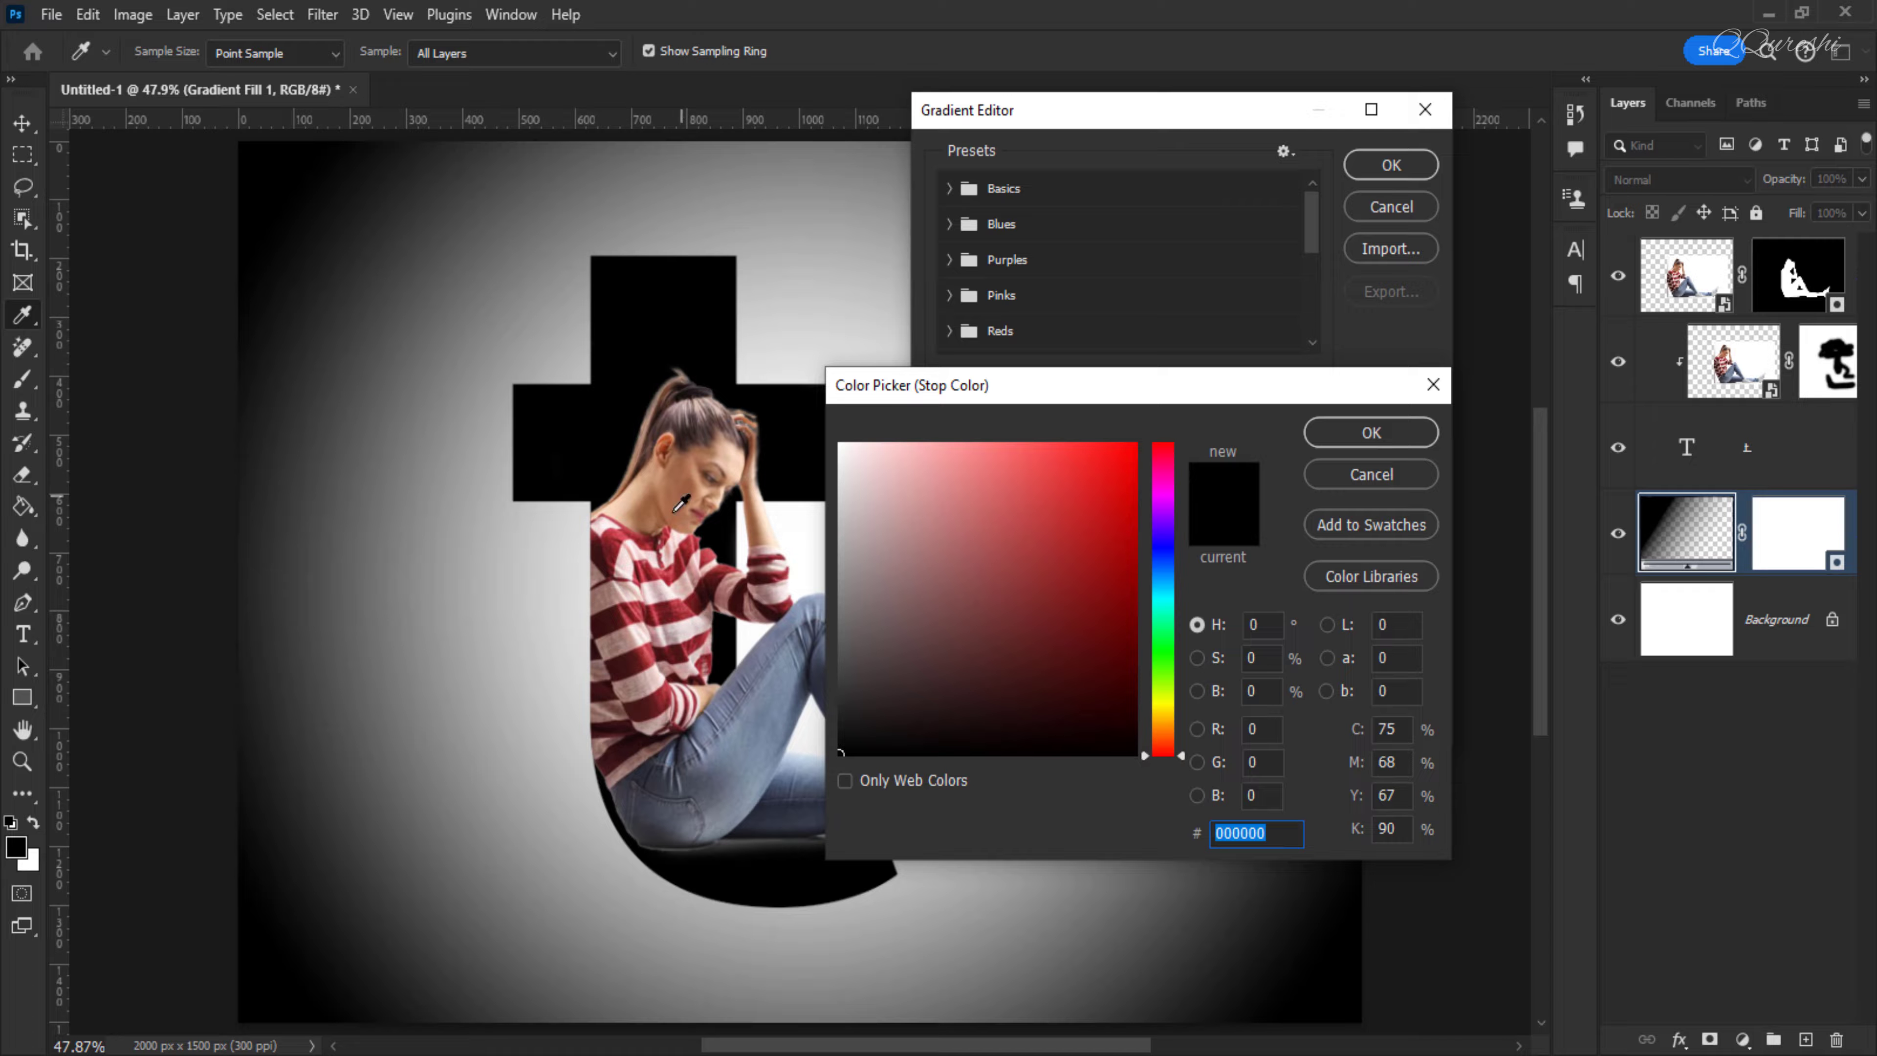
{"action": "left_click", "coordinate": [706, 778]}
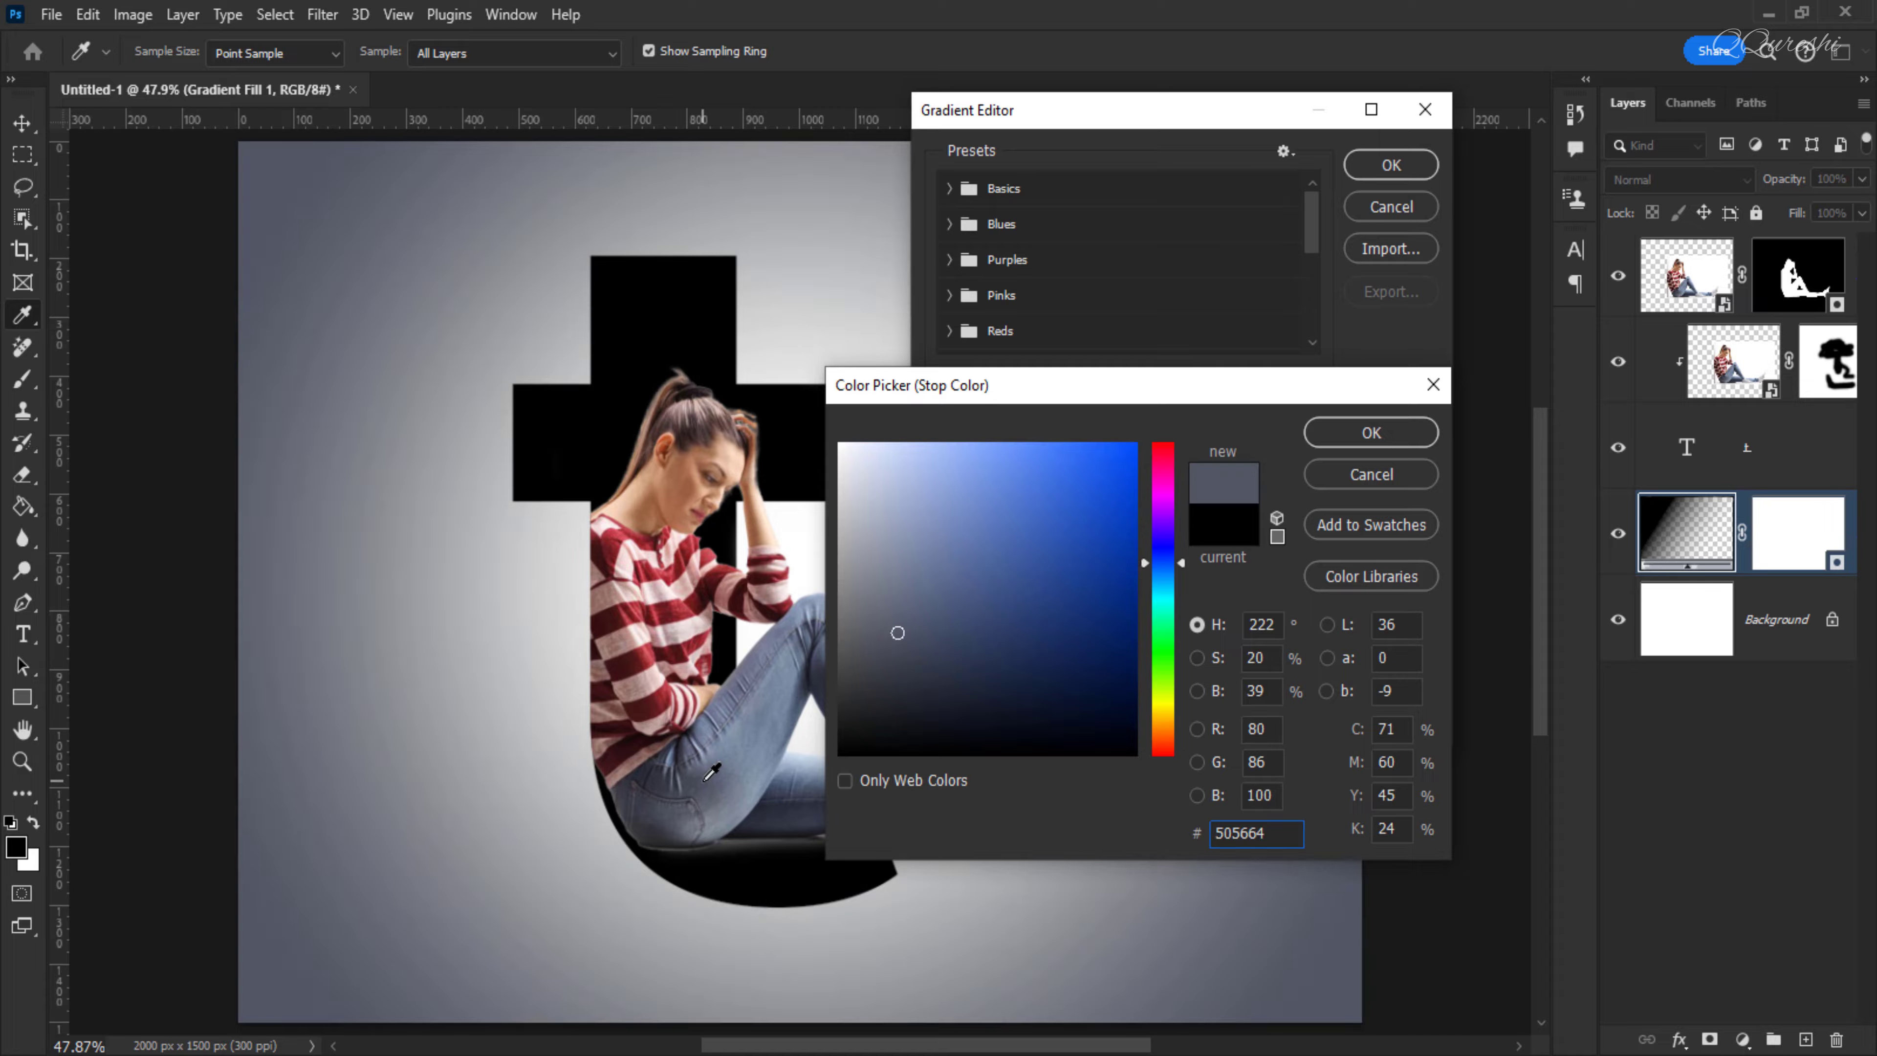
{"action": "left_click", "coordinate": [915, 612]}
{"action": "left_click", "coordinate": [928, 597]}
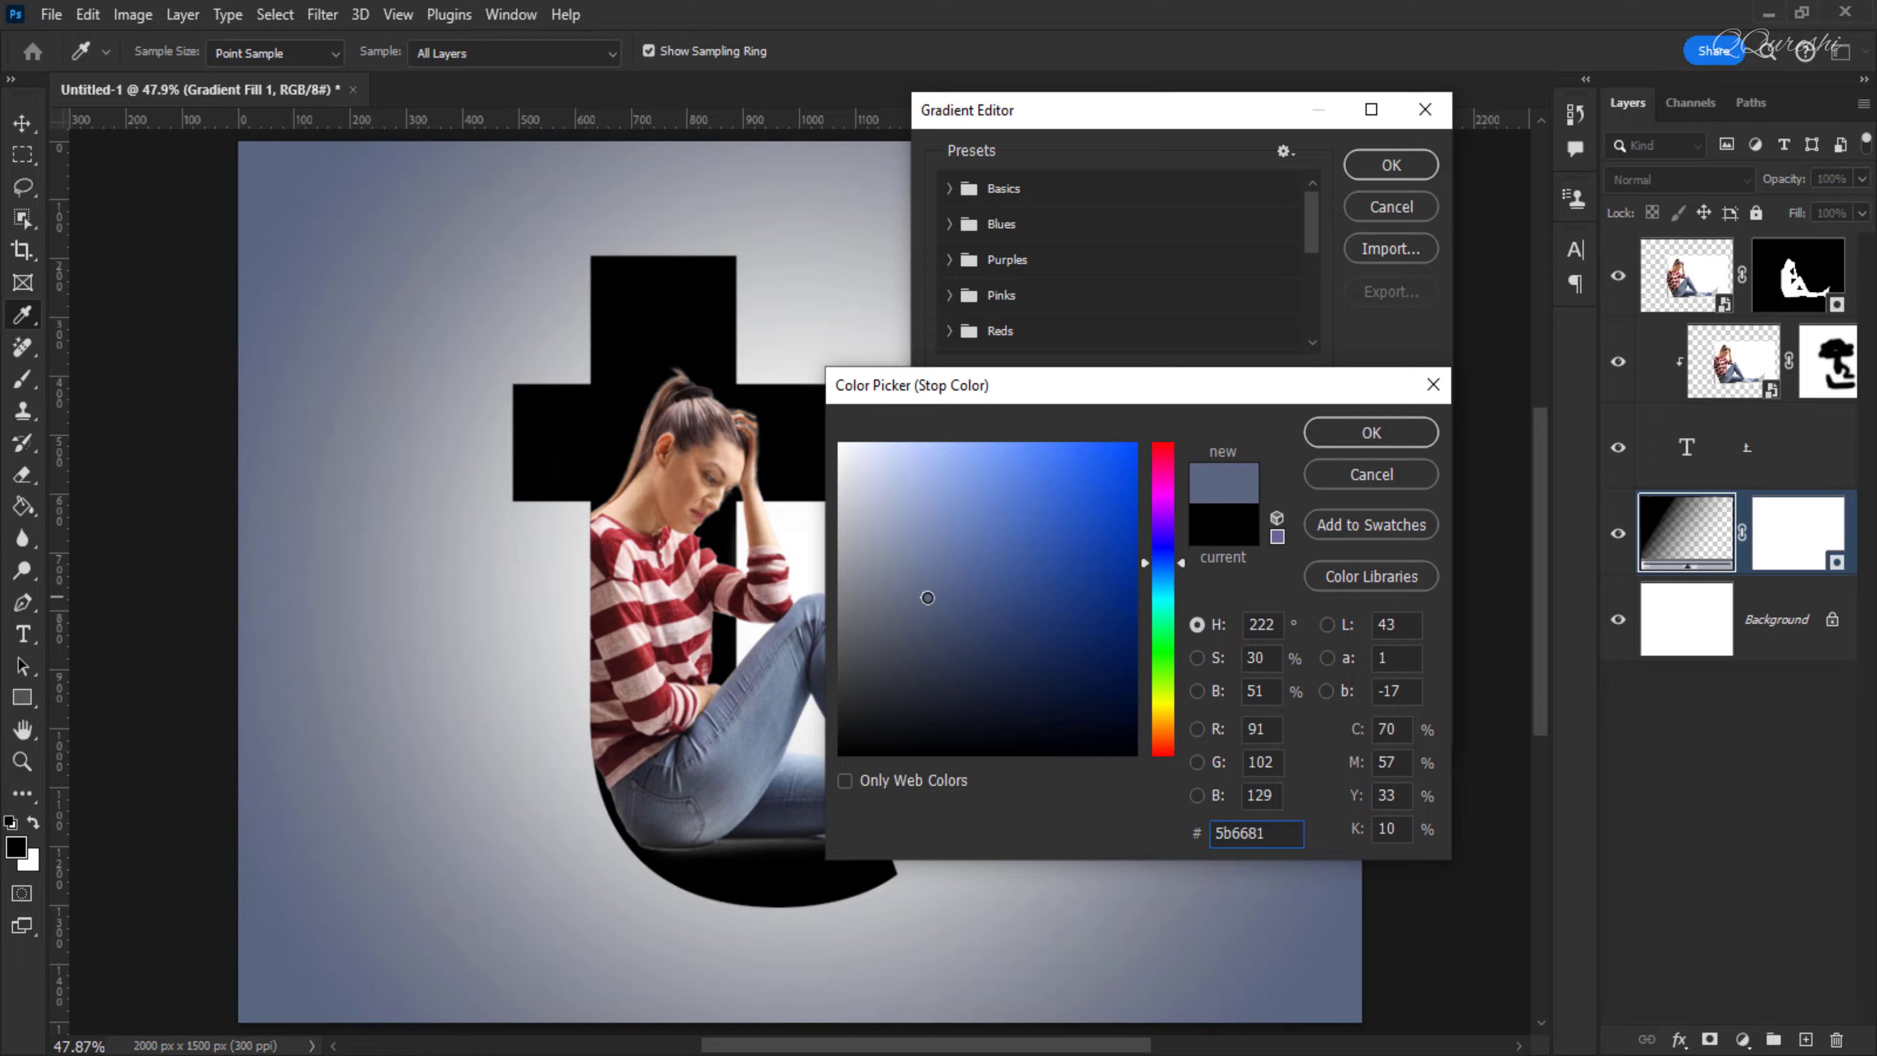
{"action": "left_click", "coordinate": [1322, 430]}
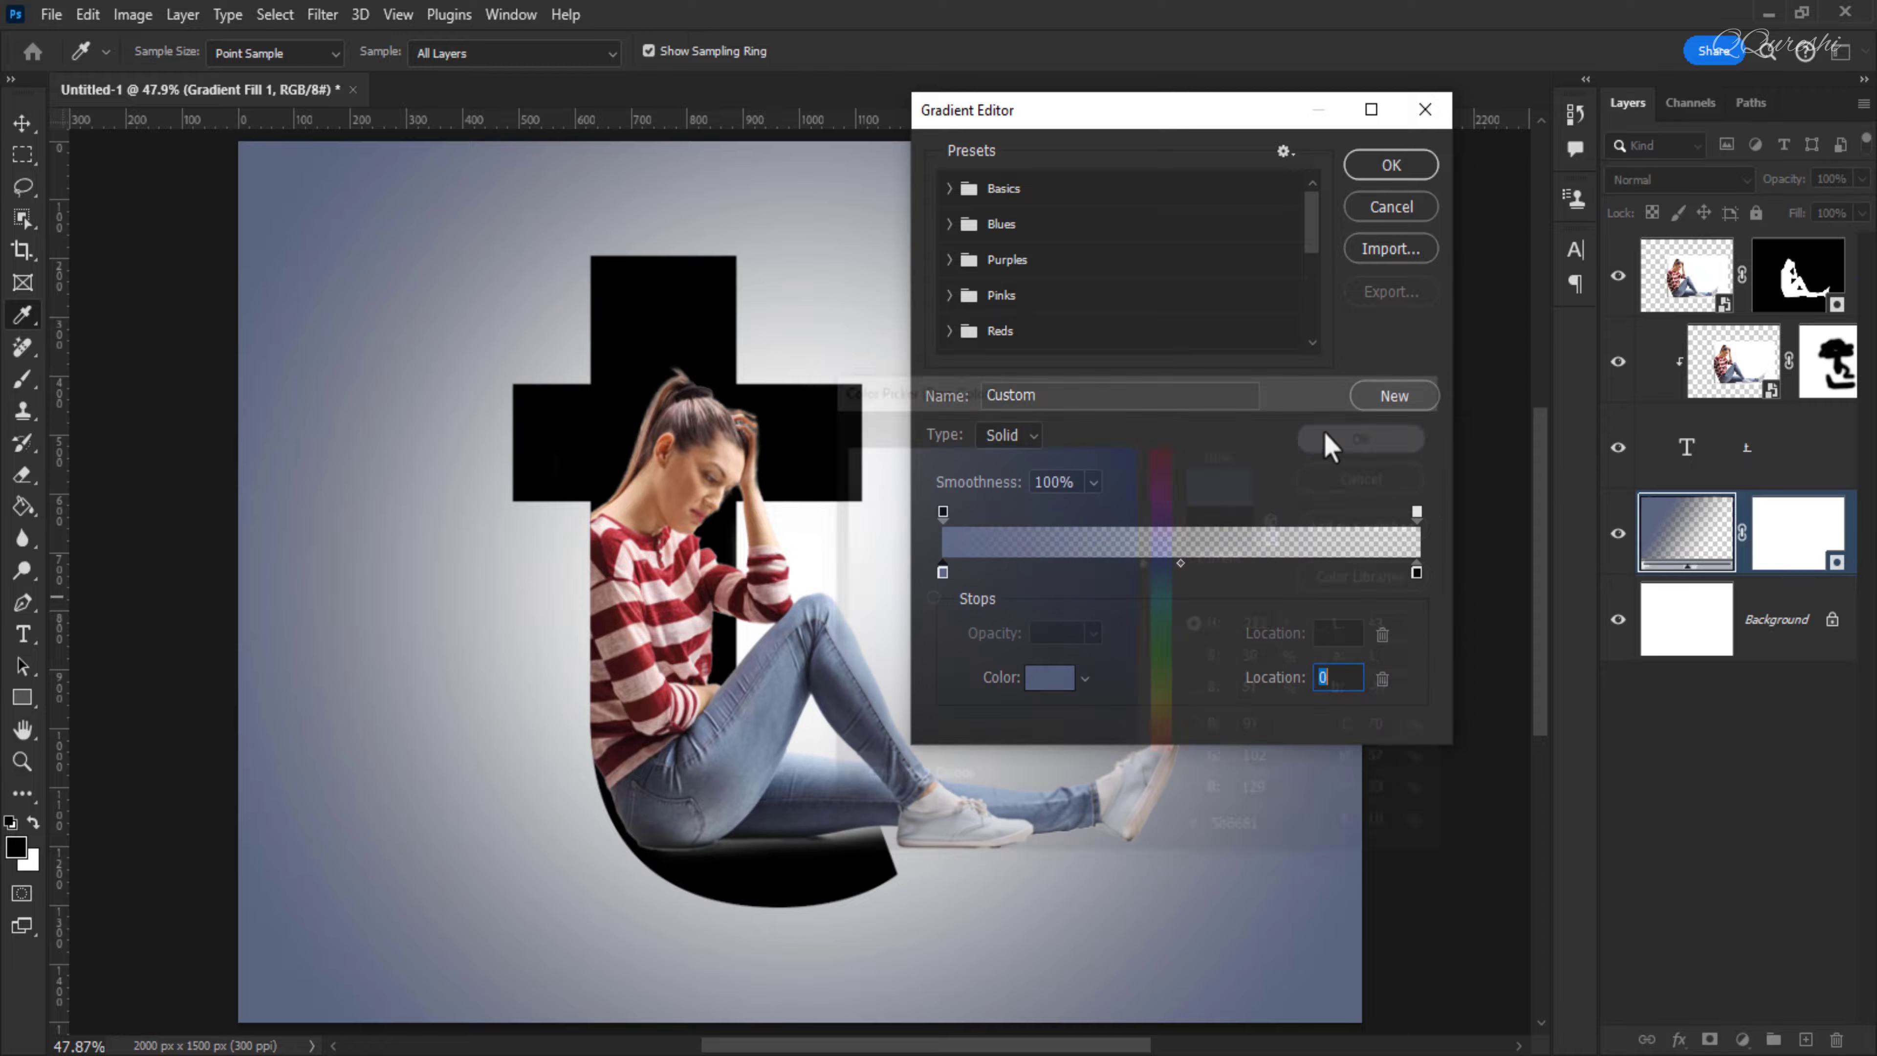
{"action": "left_click", "coordinate": [1388, 168]}
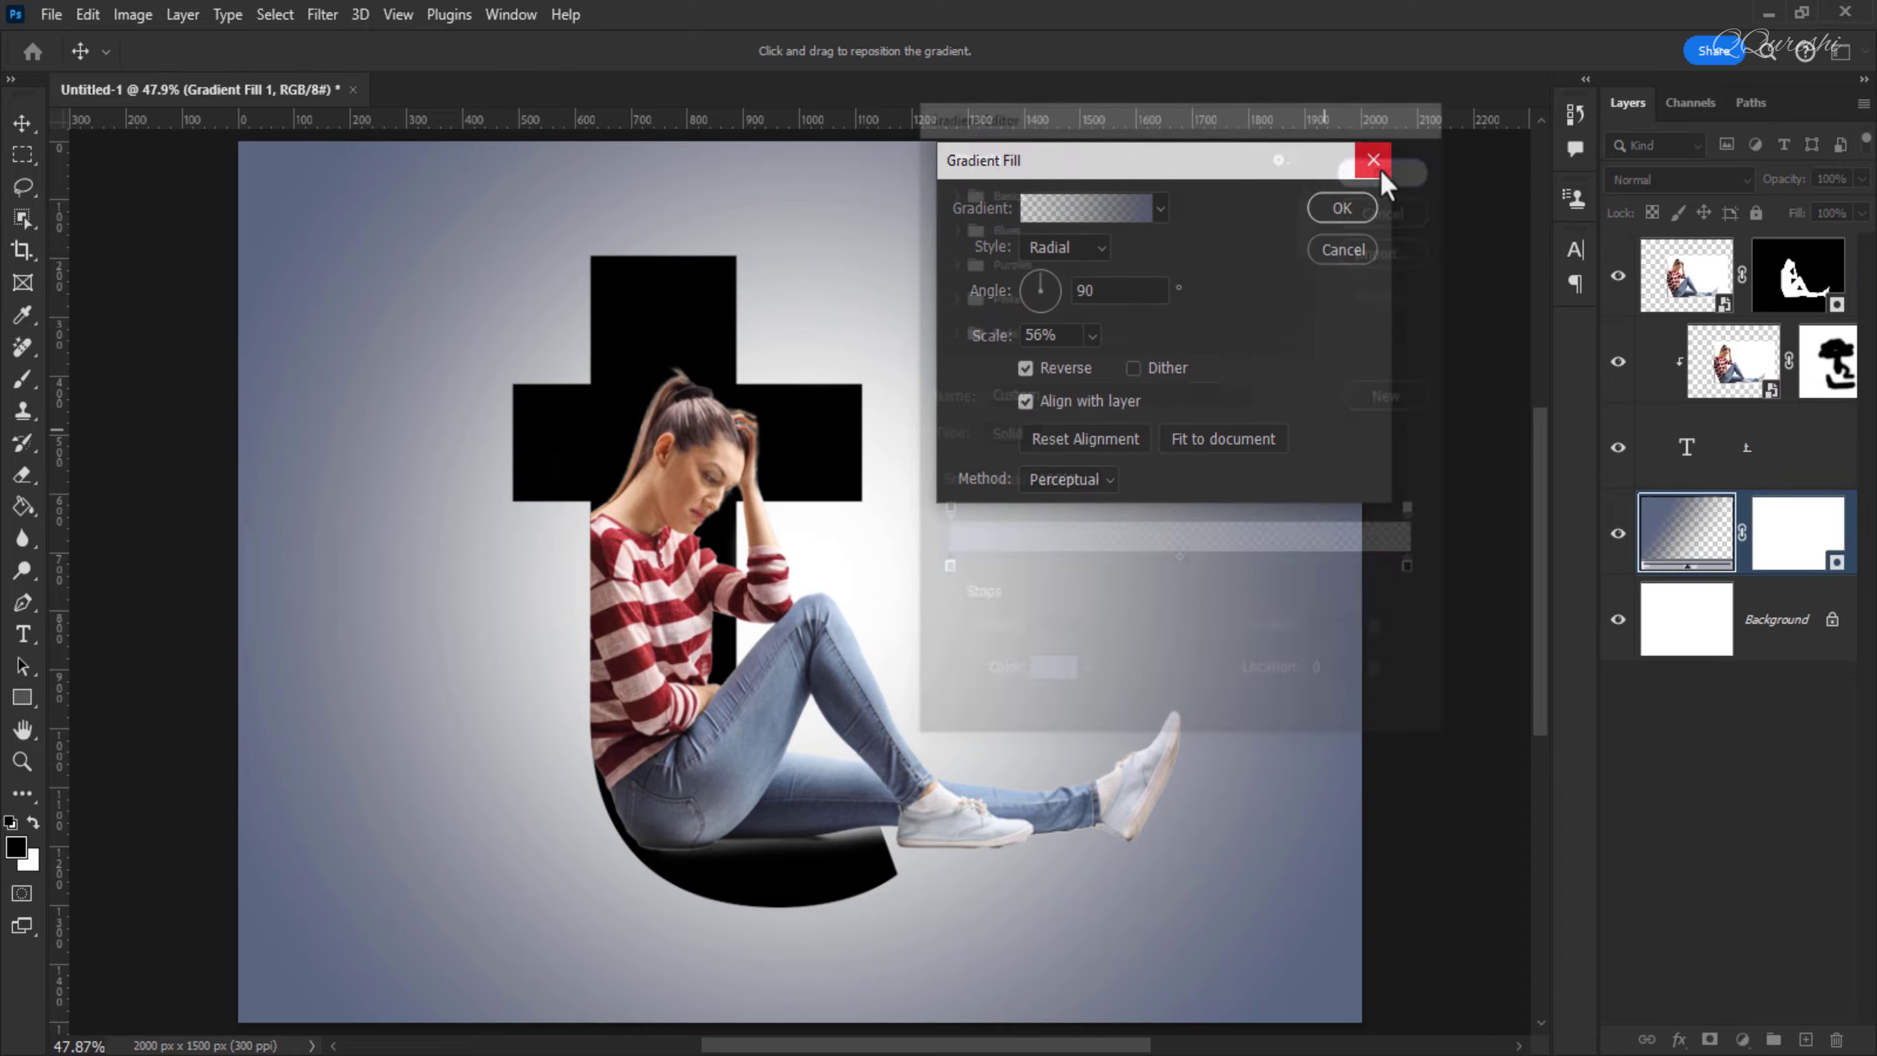
{"action": "left_click", "coordinate": [1342, 209]}
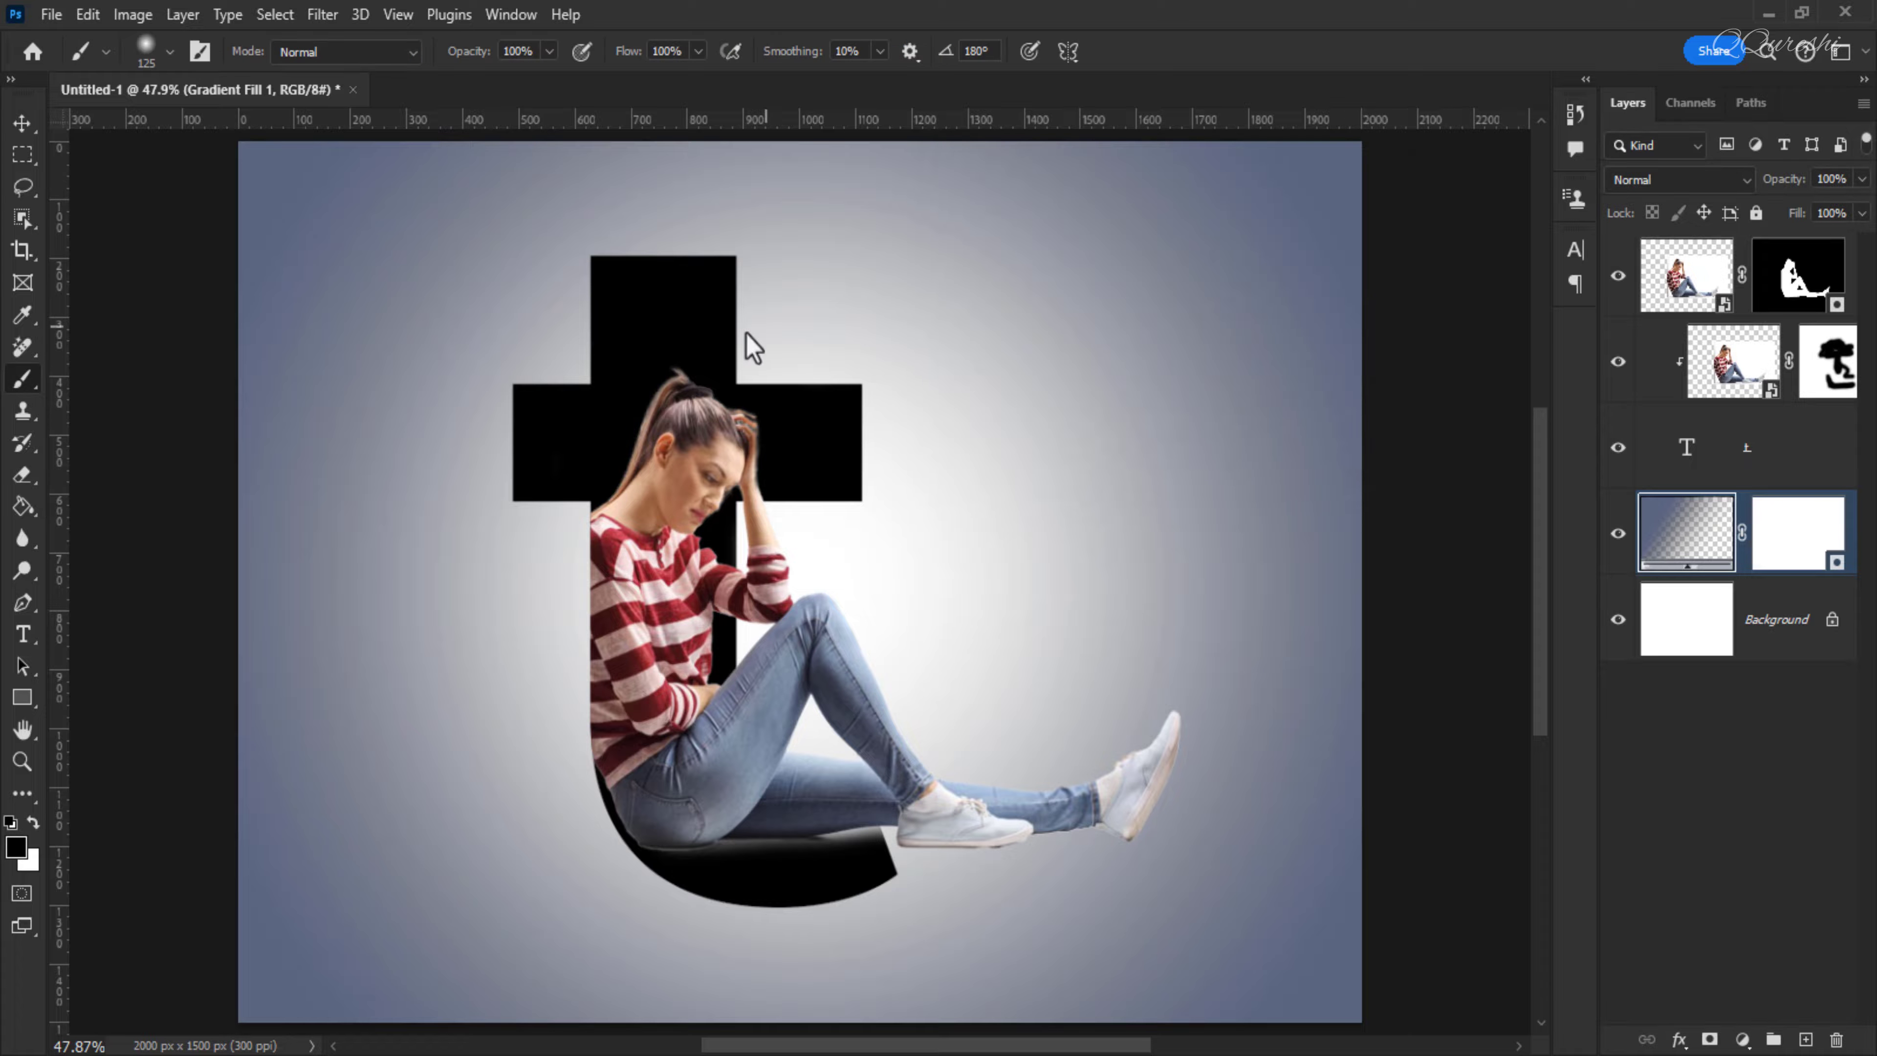
Recolor the letter t to 4c515e, sampled from the woman's jeans
{"action": "left_click", "coordinate": [1688, 454]}
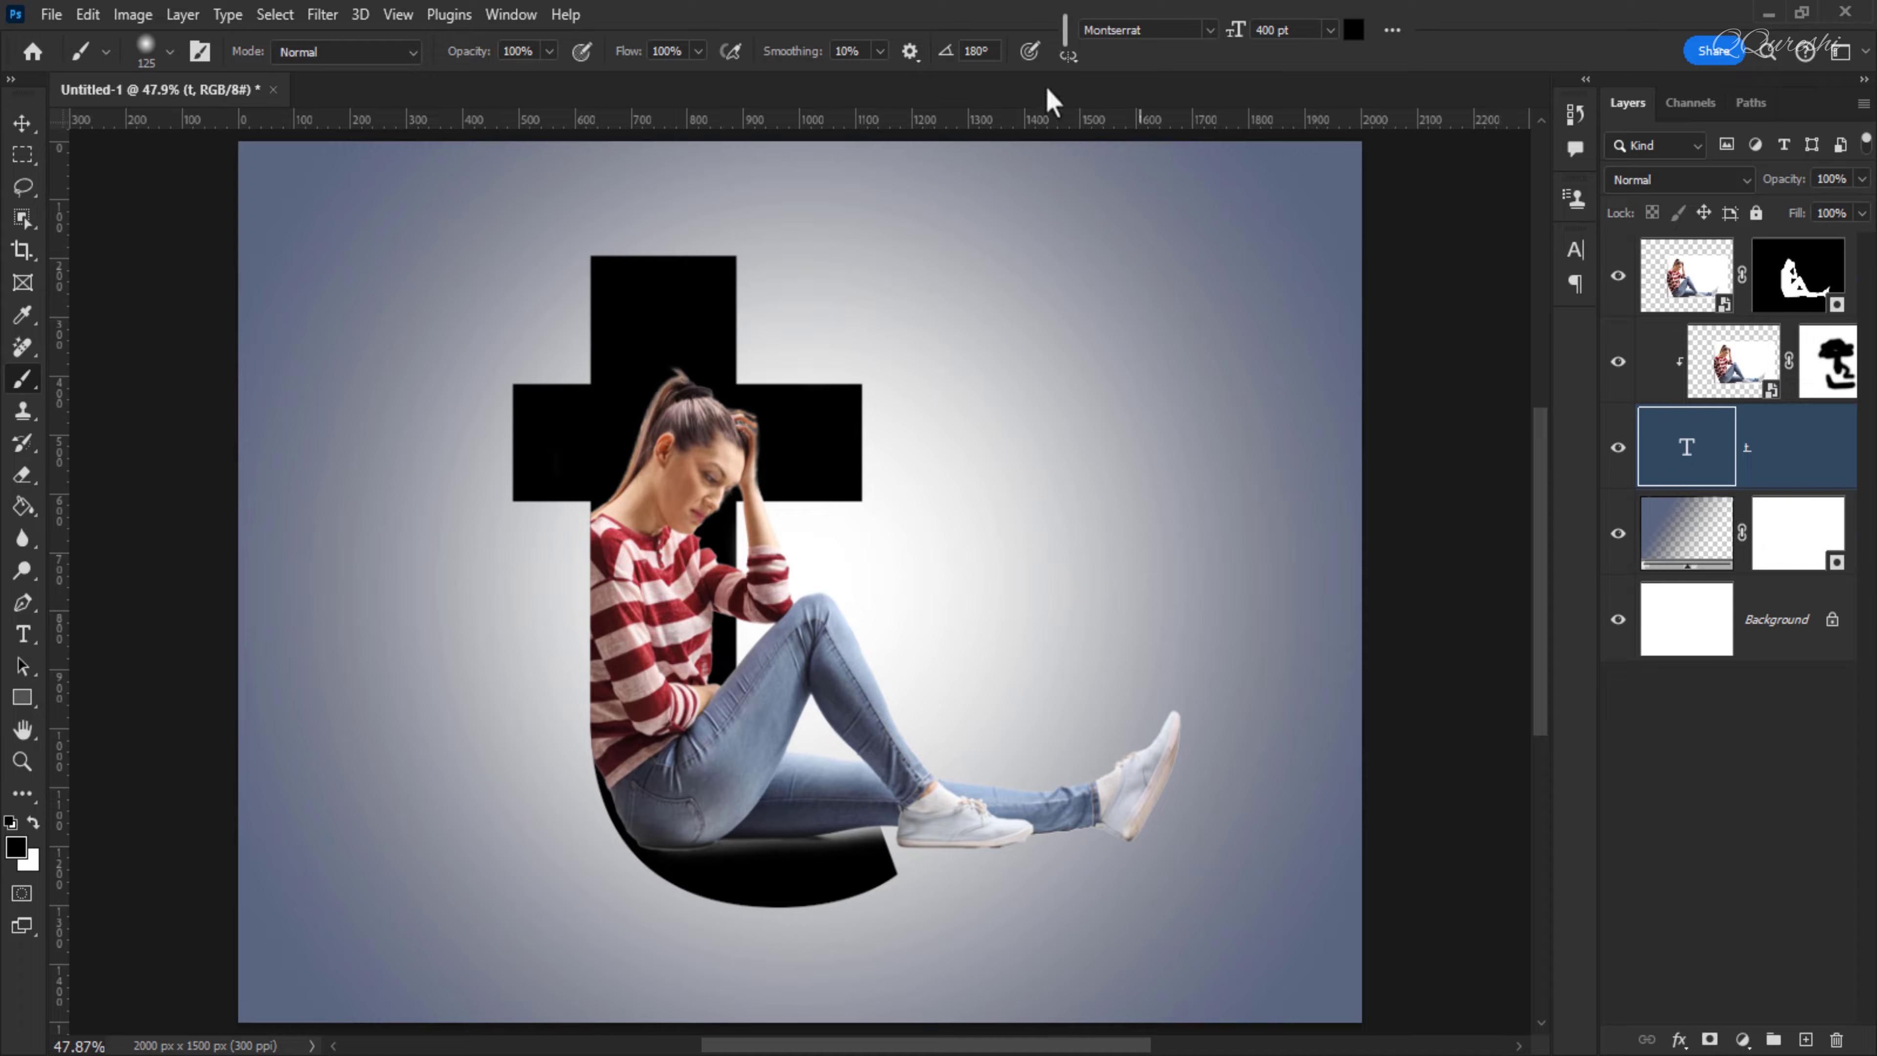
{"action": "left_click", "coordinate": [1355, 31]}
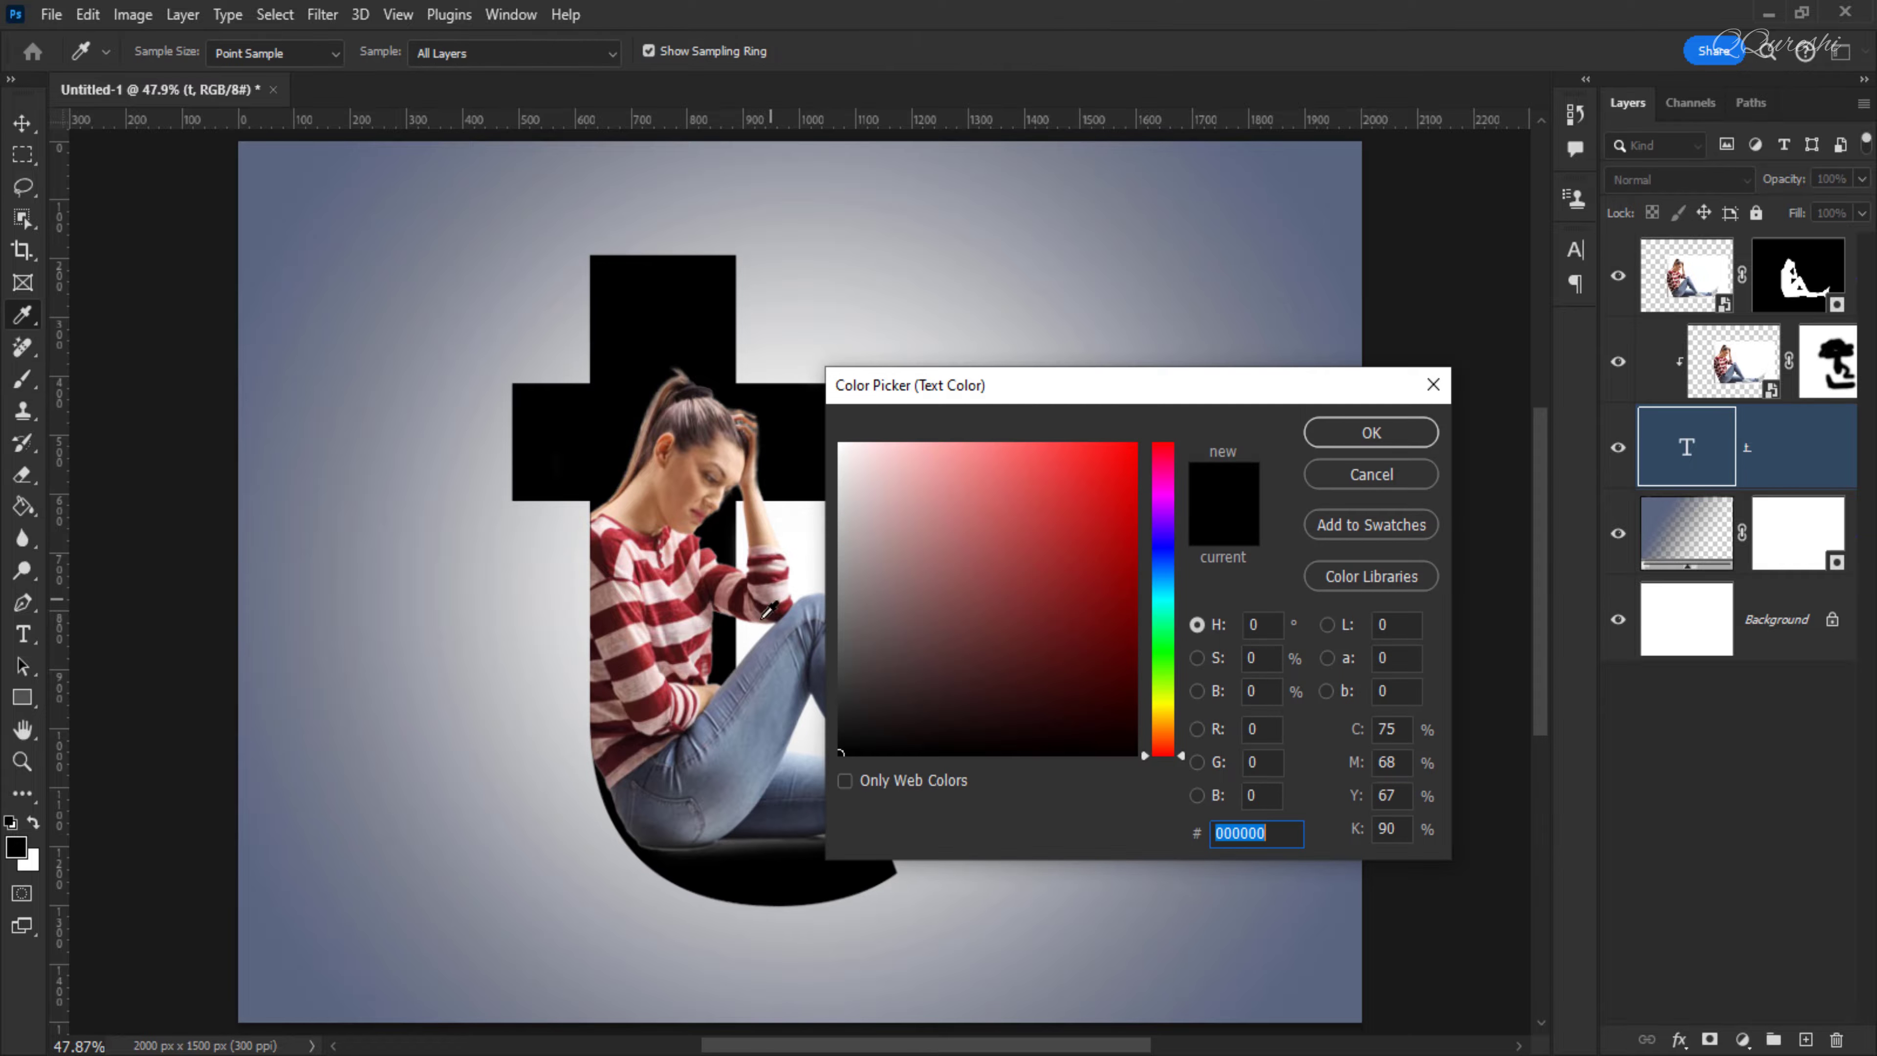
{"action": "left_click", "coordinate": [710, 786]}
{"action": "left_click", "coordinate": [694, 791]}
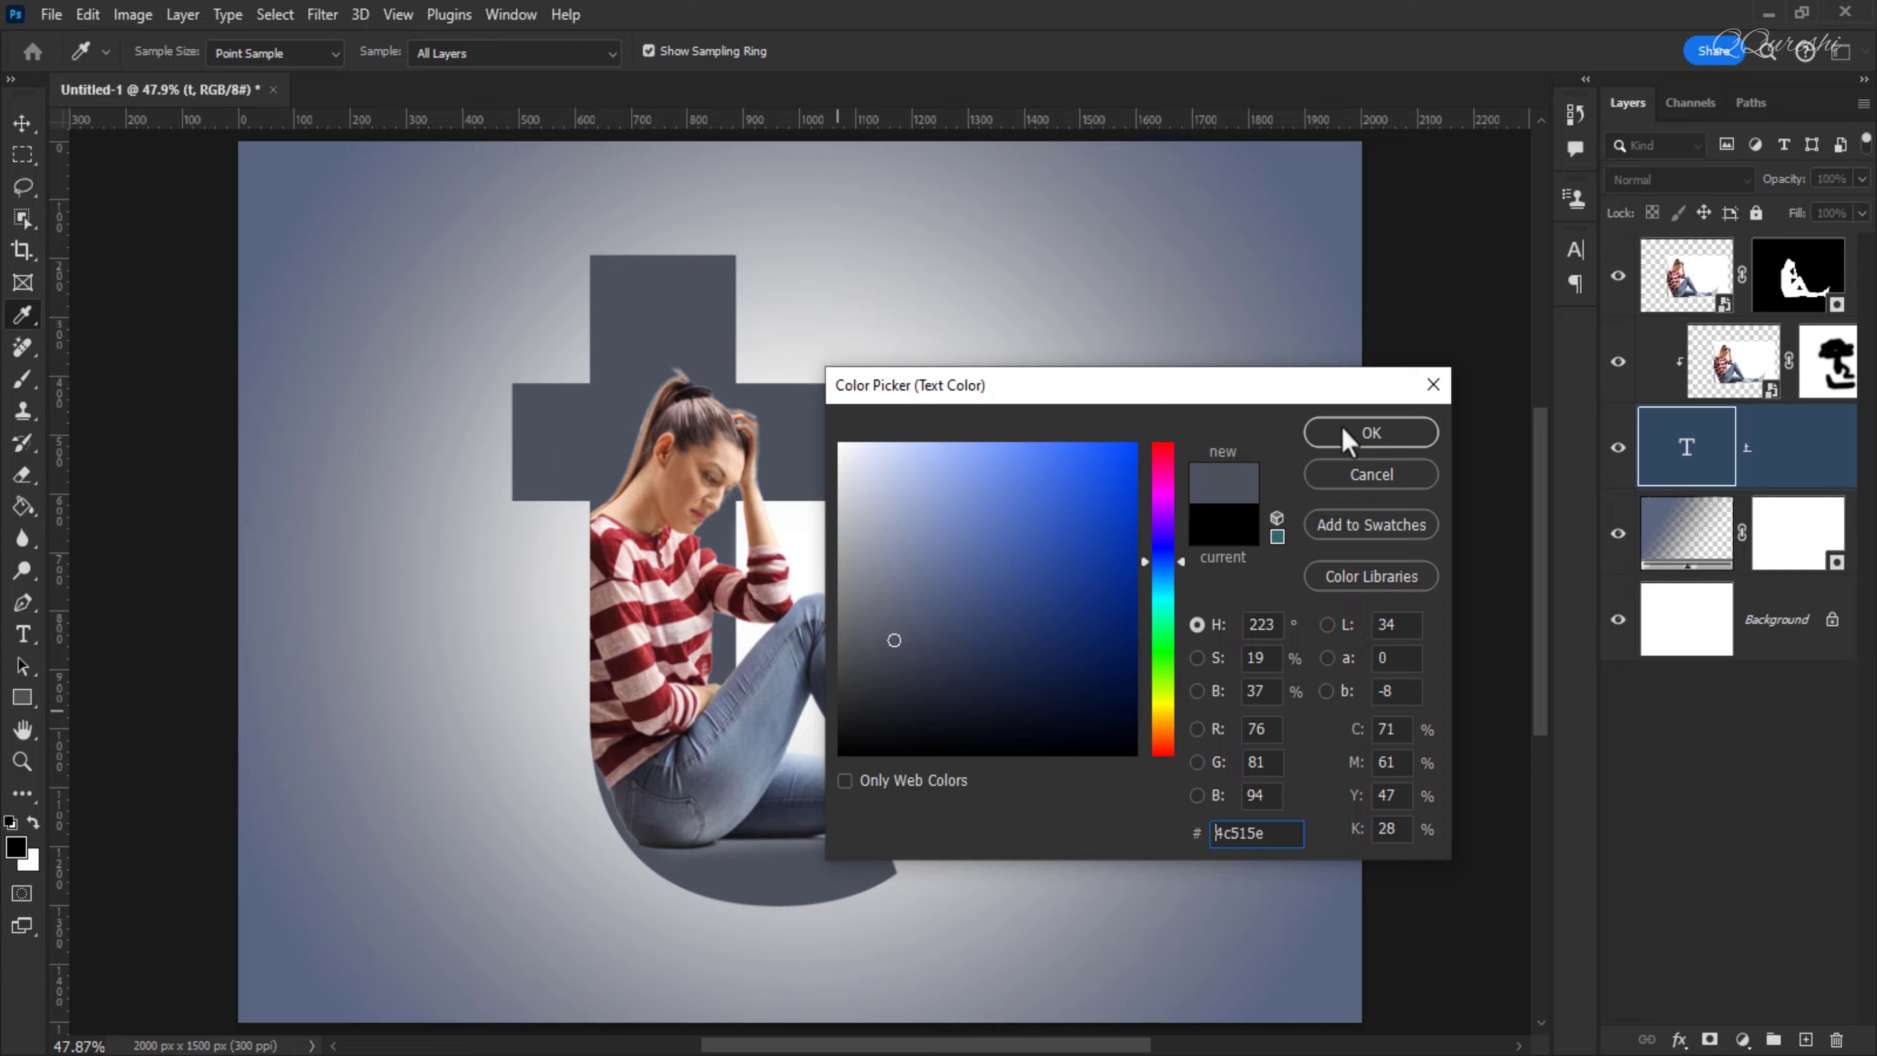
{"action": "left_click", "coordinate": [1369, 433]}
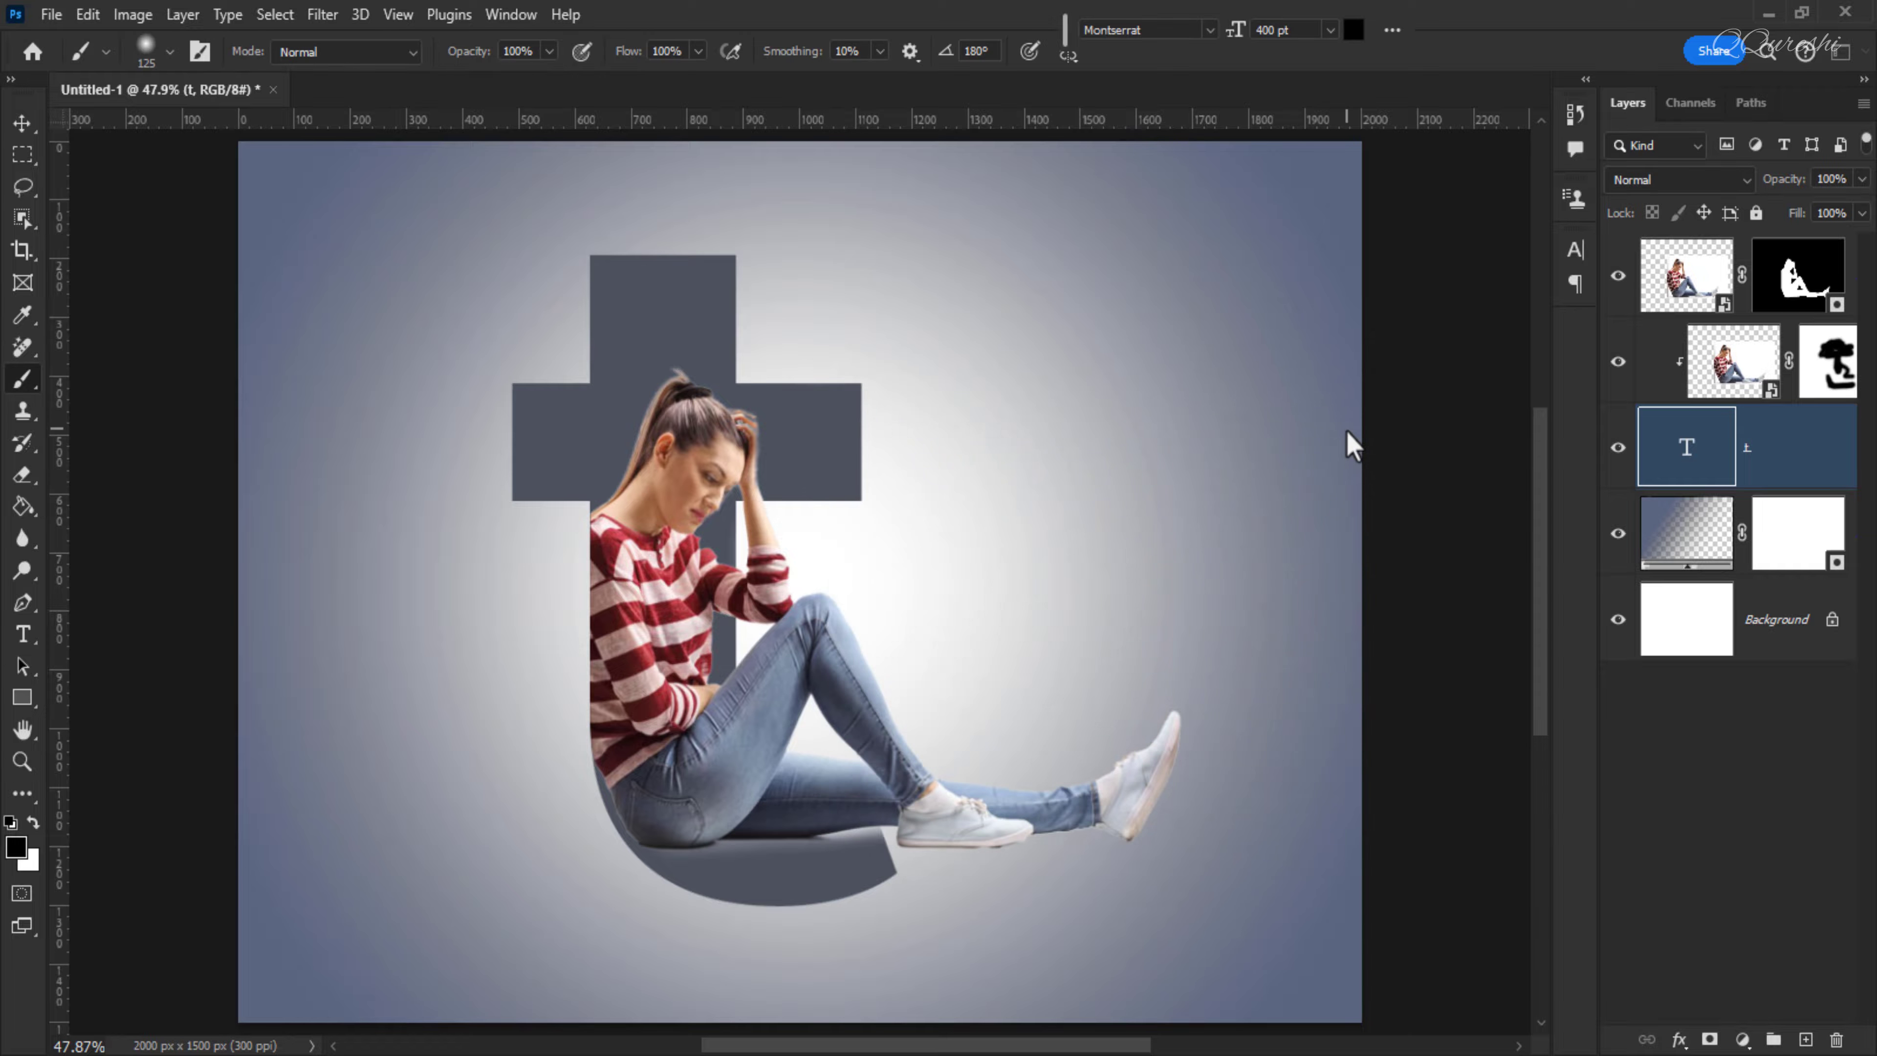
Give the letter t a 7 px white outside stroke and a black drop shadow with 15 px distance and 15 px size
{"action": "right_click", "coordinate": [1798, 452]}
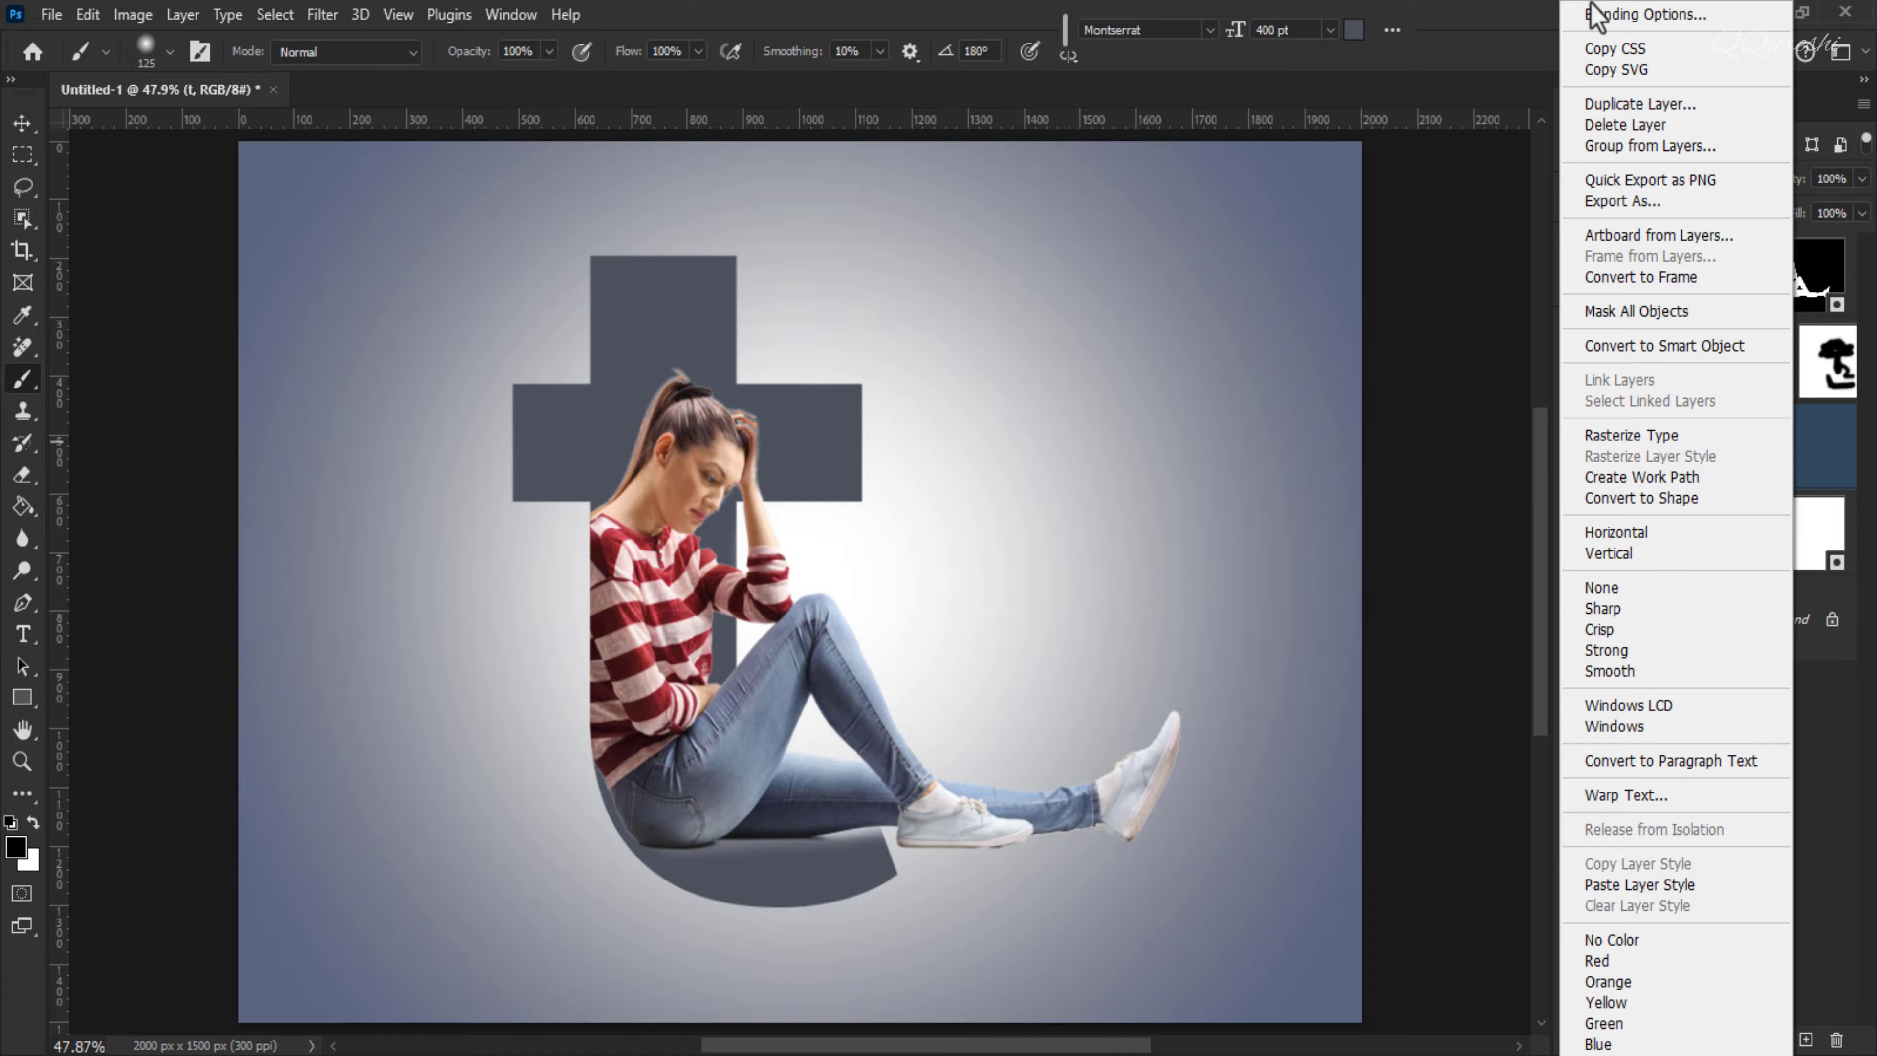
{"action": "left_click", "coordinate": [1626, 14]}
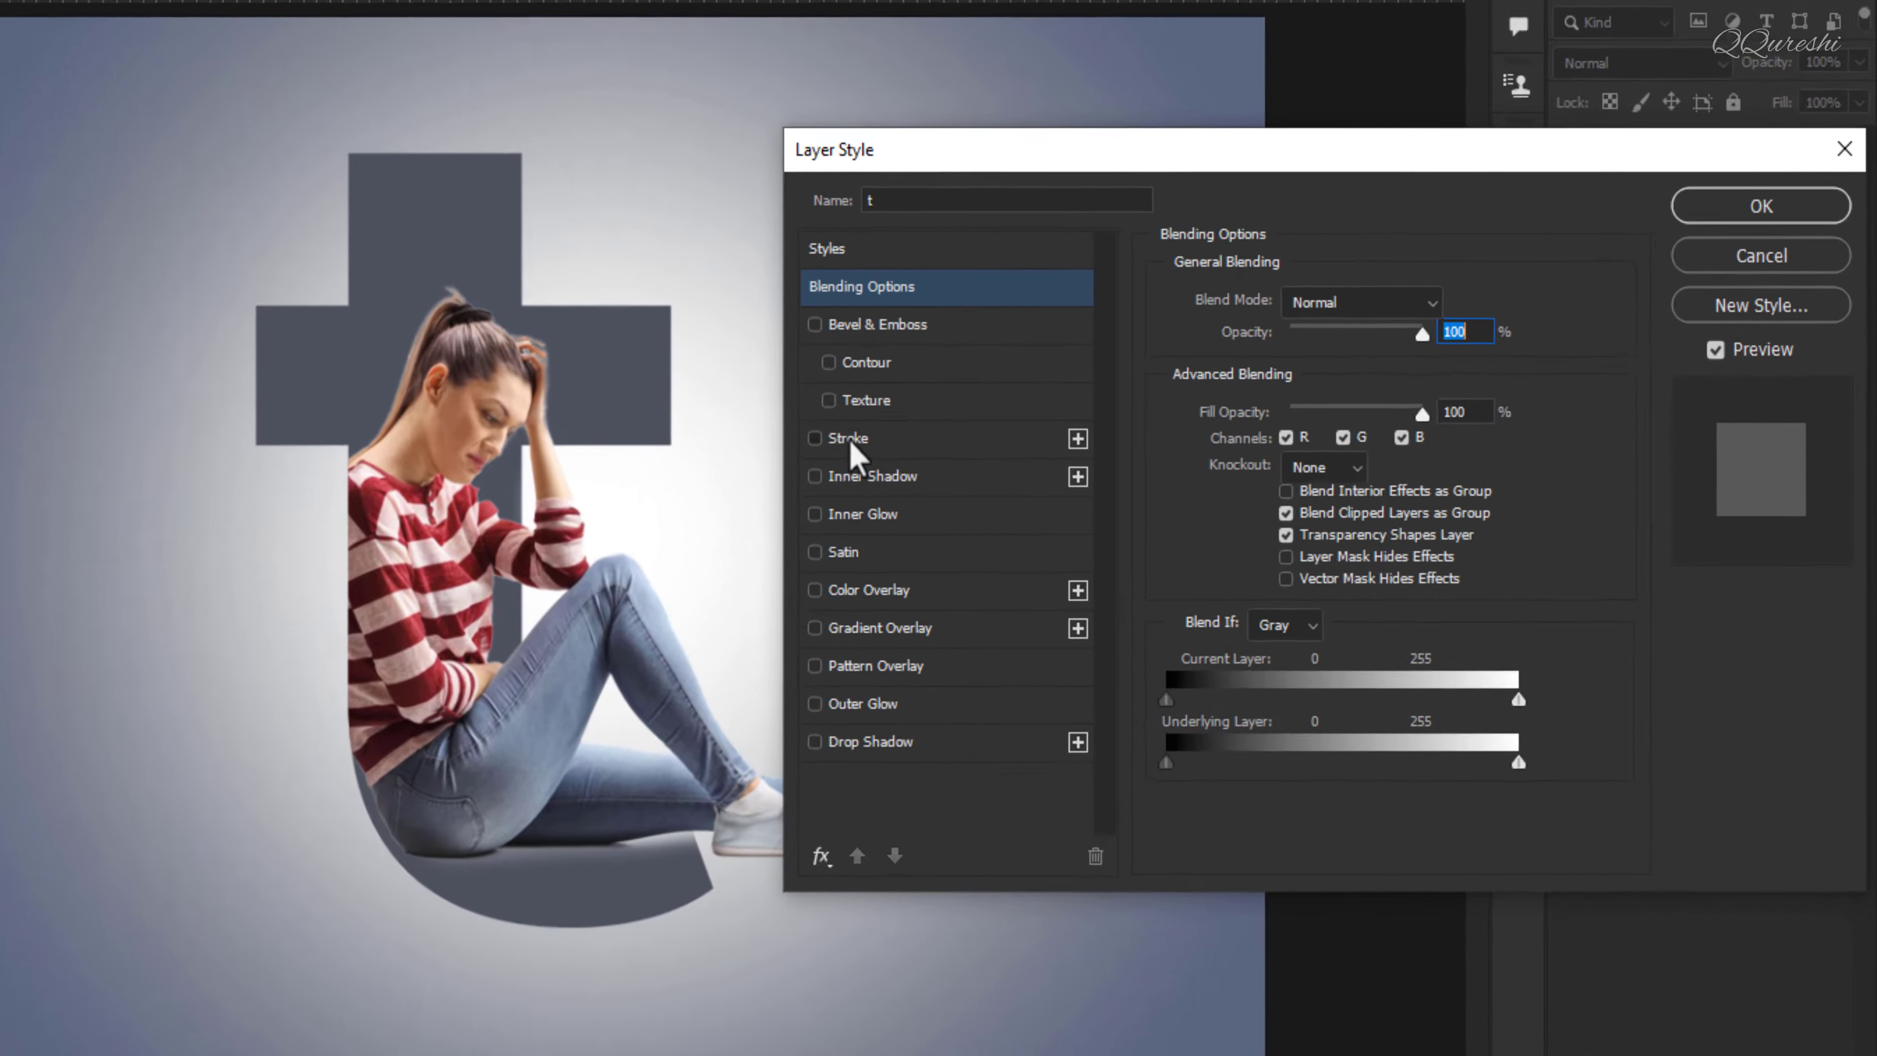
{"action": "left_click", "coordinate": [1012, 499]}
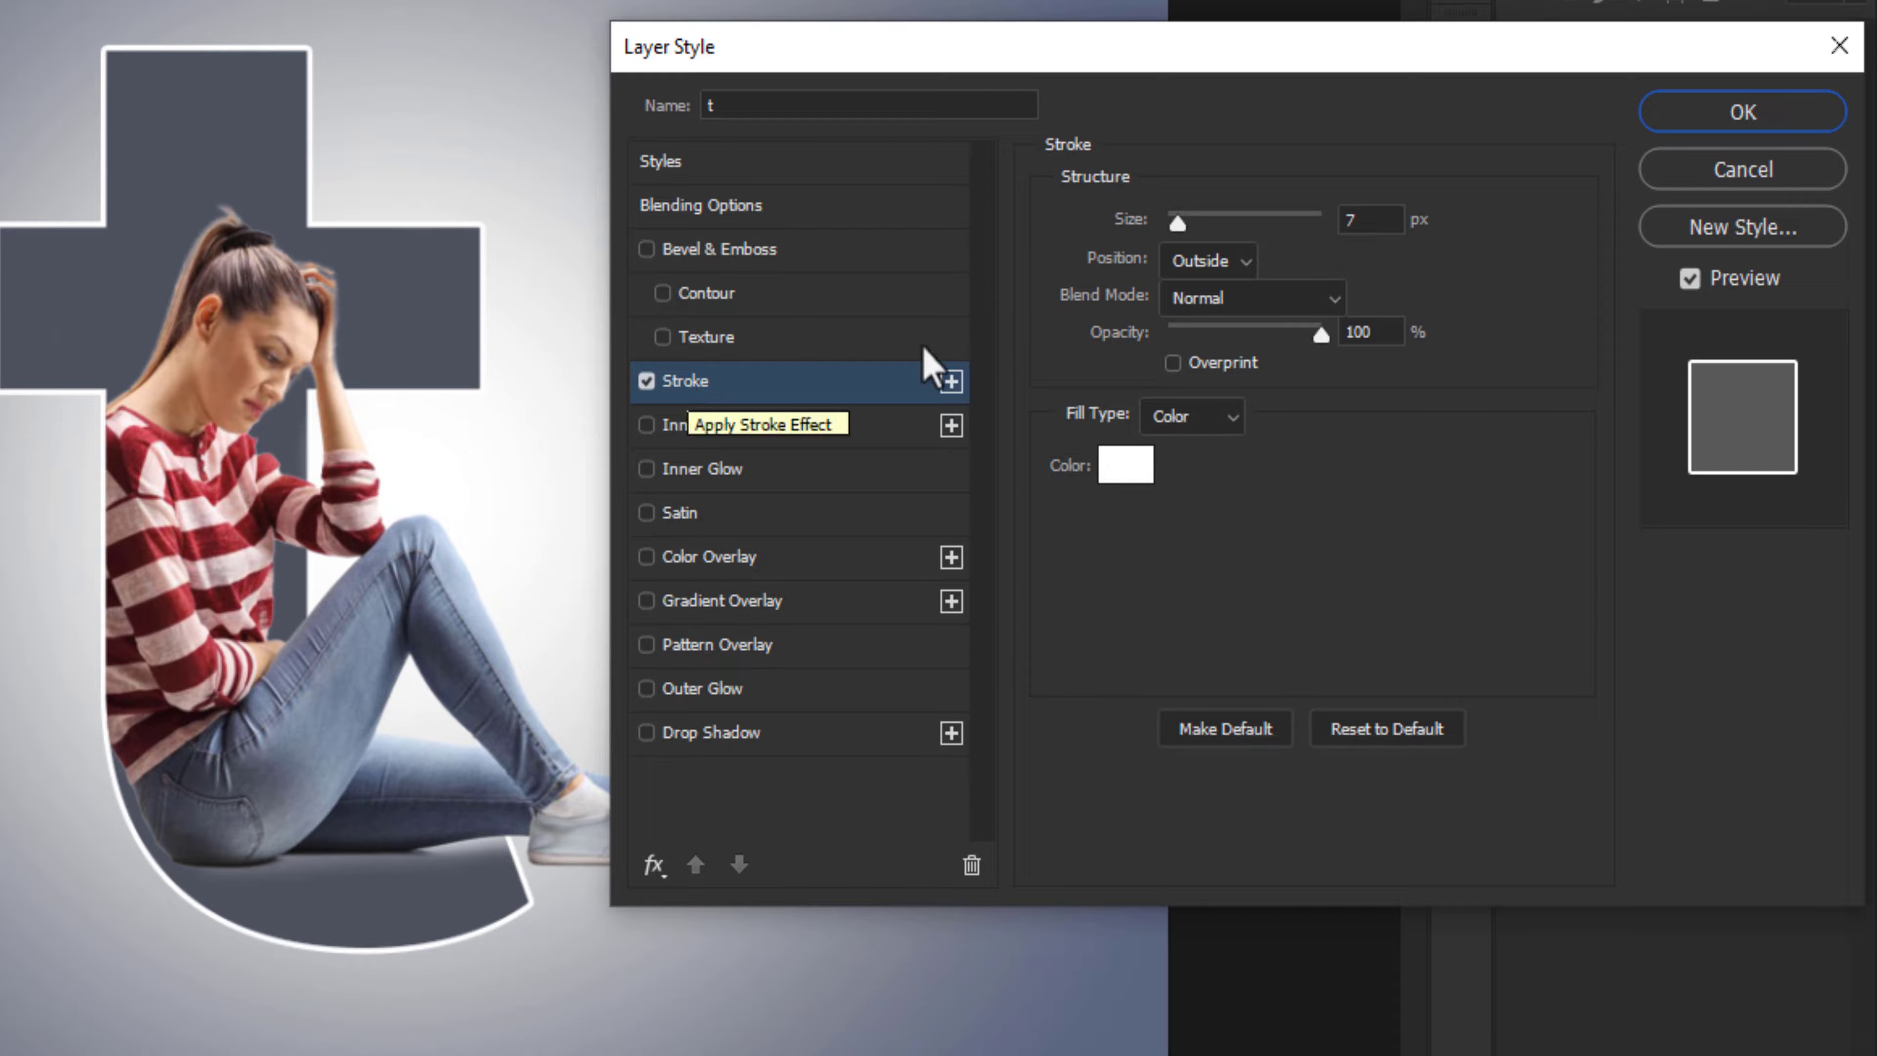
{"action": "left_click", "coordinate": [1373, 222]}
{"action": "key", "text": "Up"}
{"action": "key", "text": "Up"}
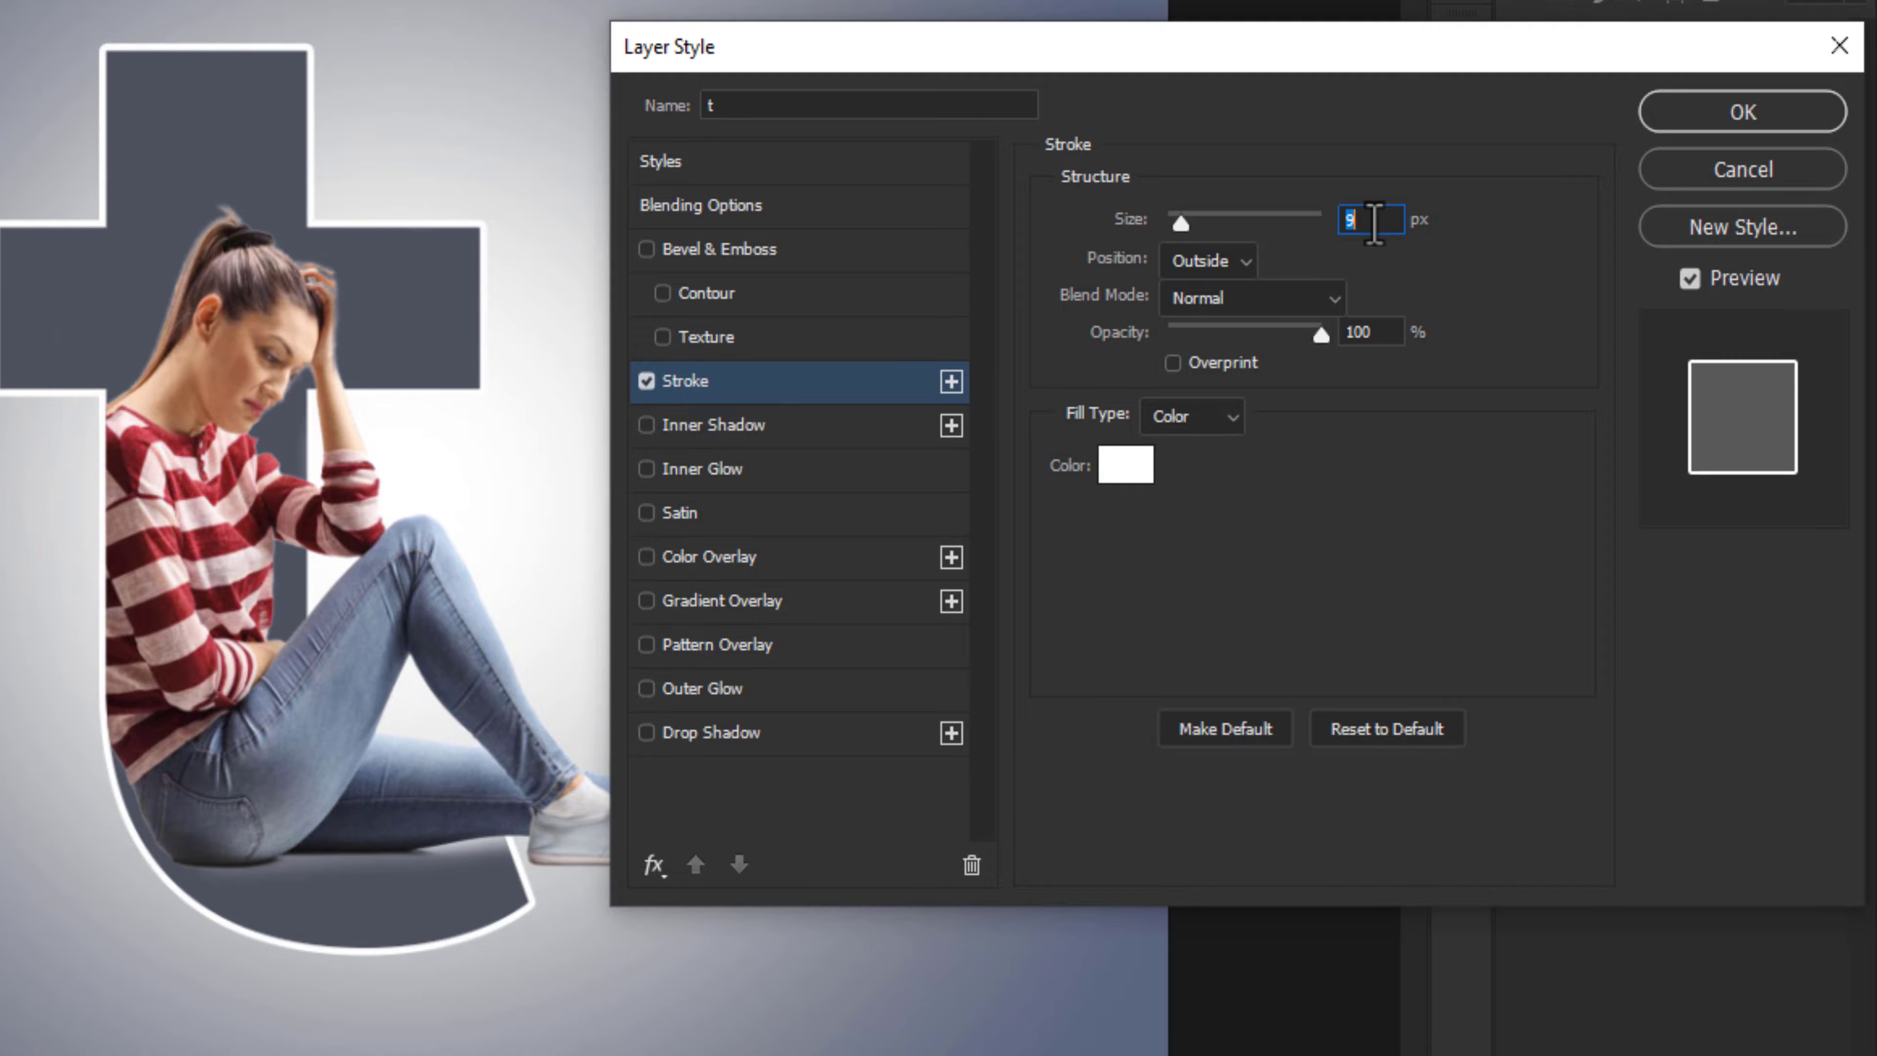
{"action": "key", "text": "Down"}
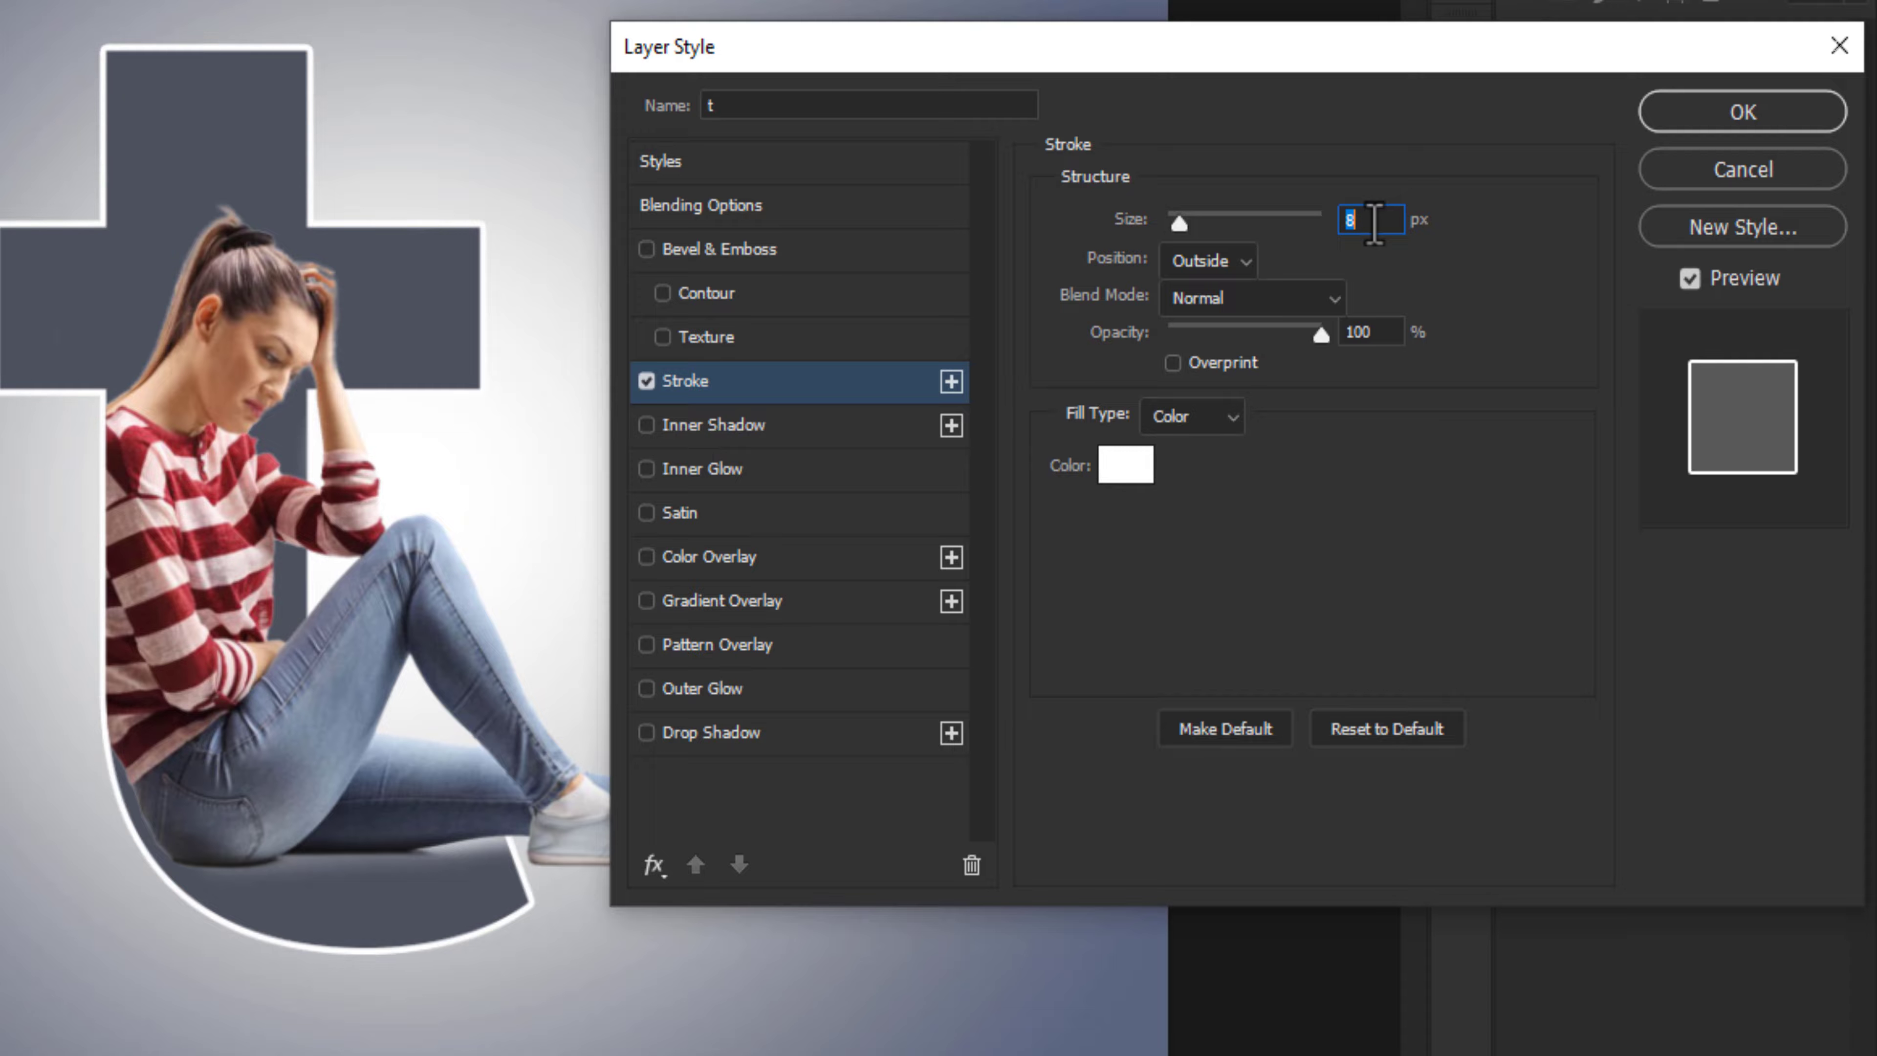
{"action": "key", "text": "Down"}
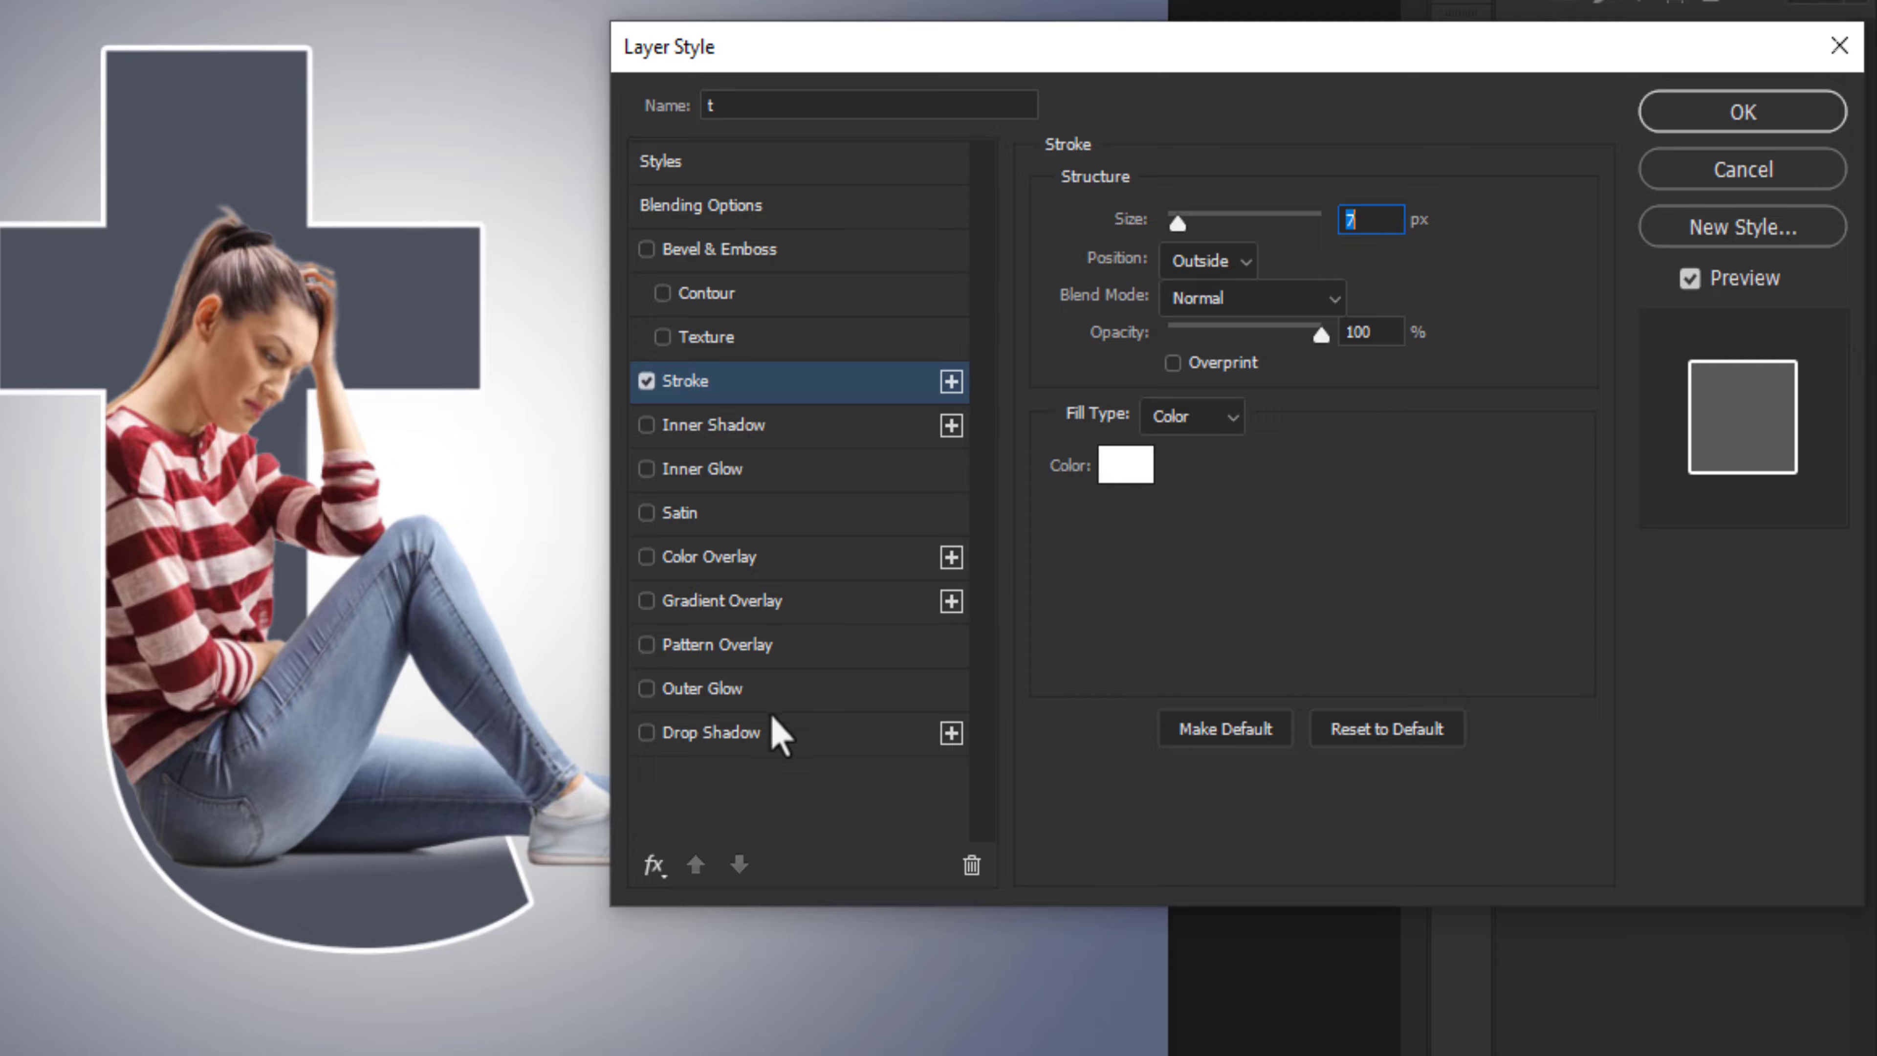
{"action": "left_click", "coordinate": [697, 739]}
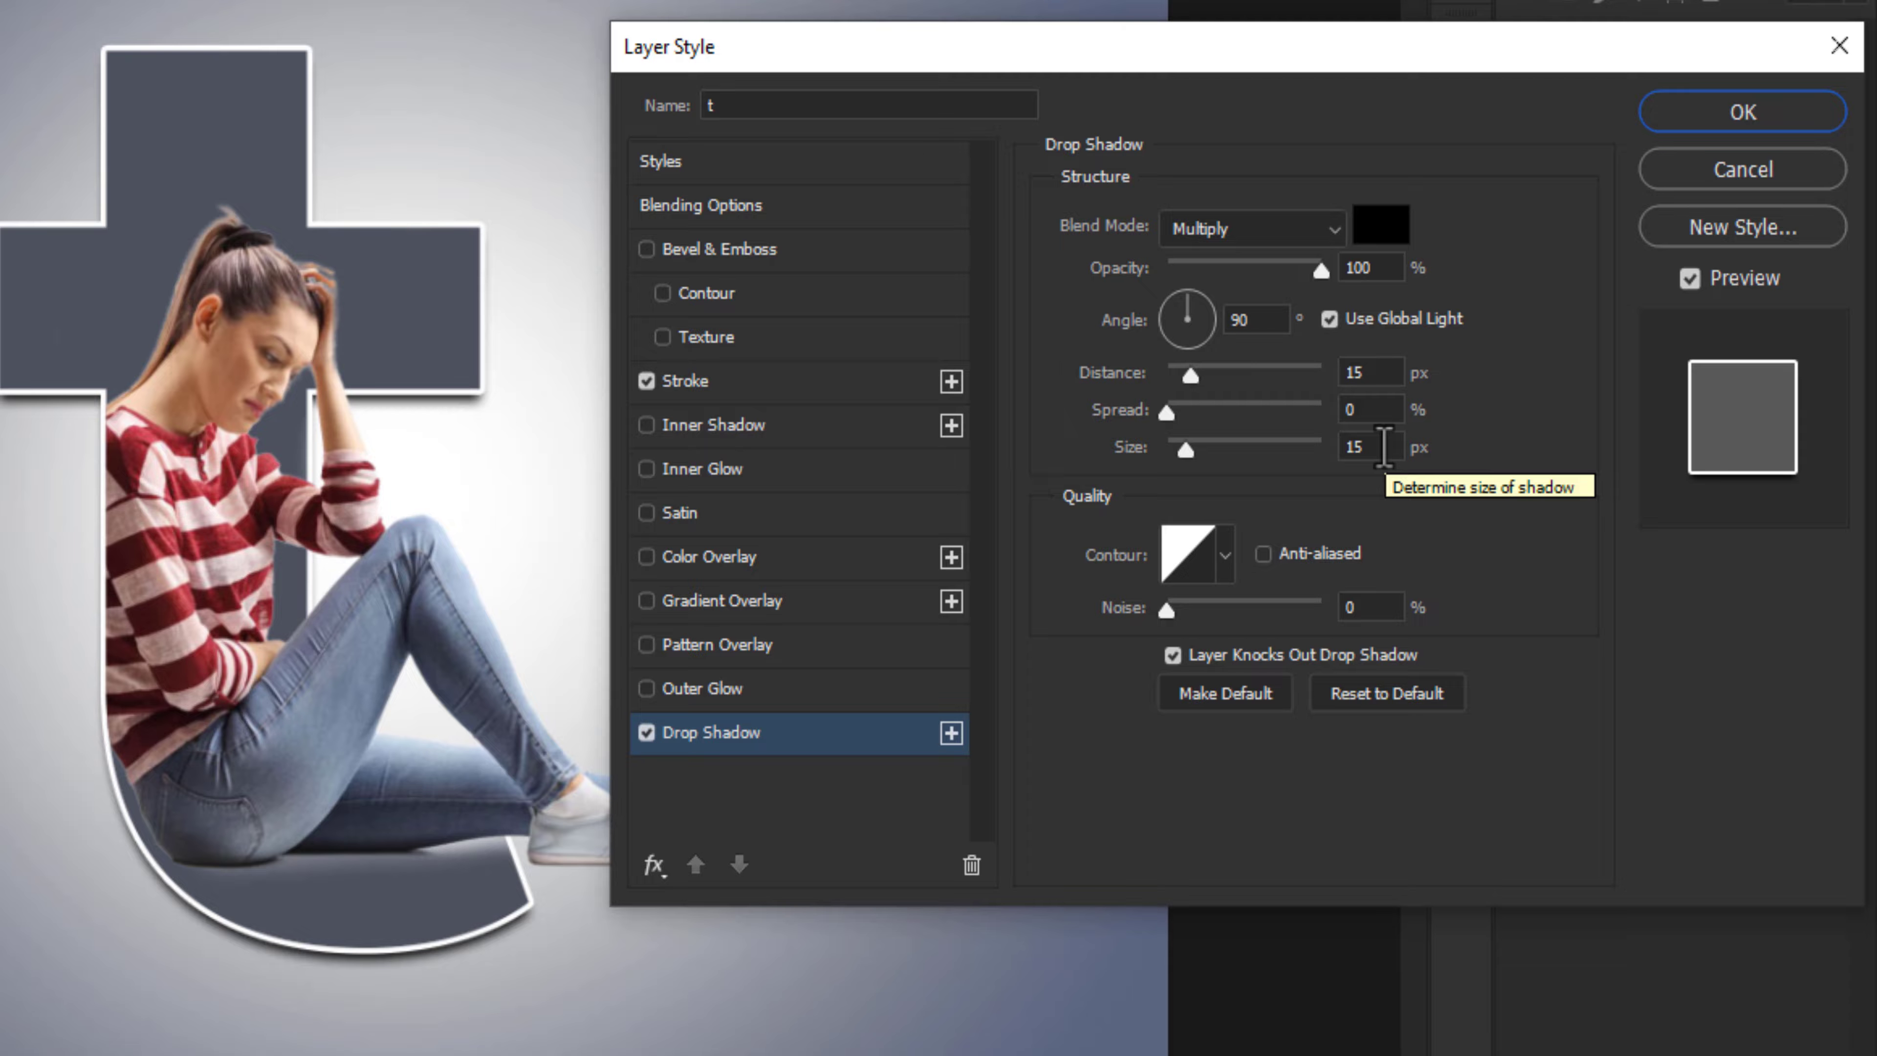
Add a Multiply pattern overlay to the letter t with the thick diagonal pattern from Legacy Default Patterns at 100% scale and opacity
{"action": "left_click", "coordinate": [699, 647]}
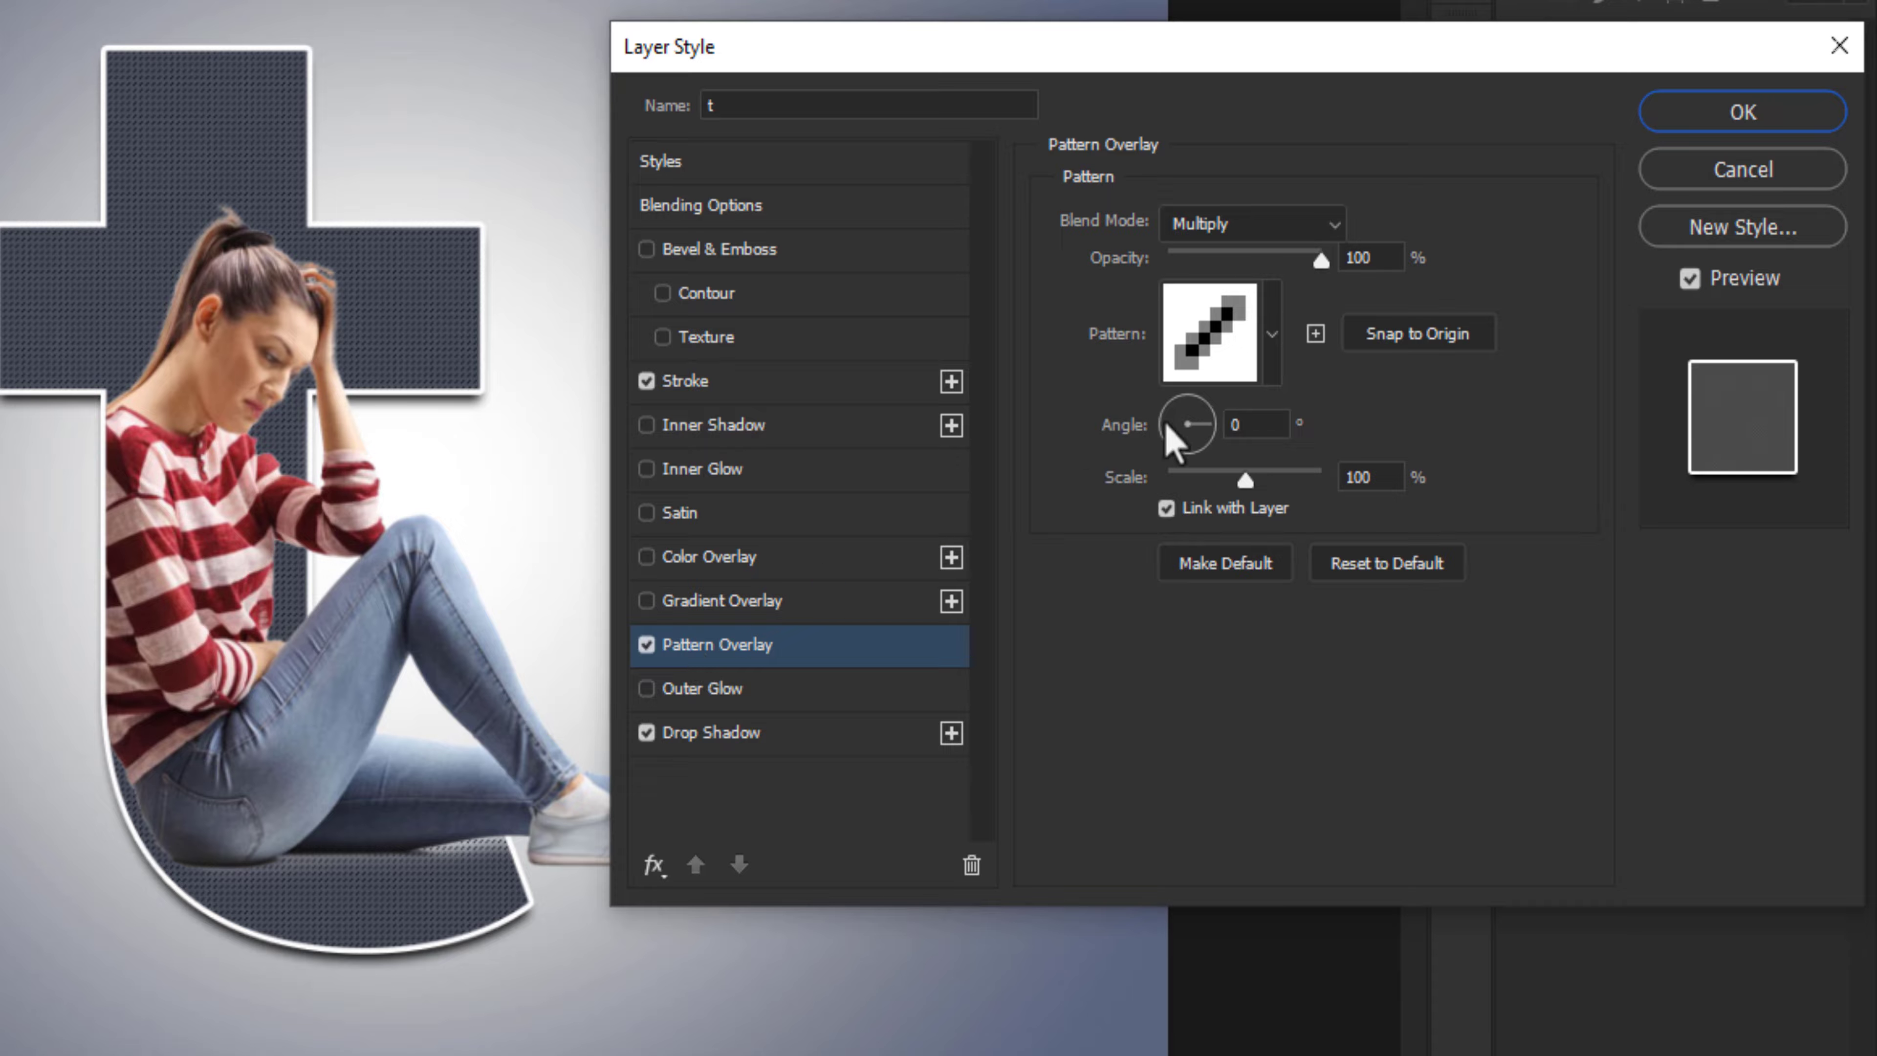
{"action": "left_click", "coordinate": [1271, 344]}
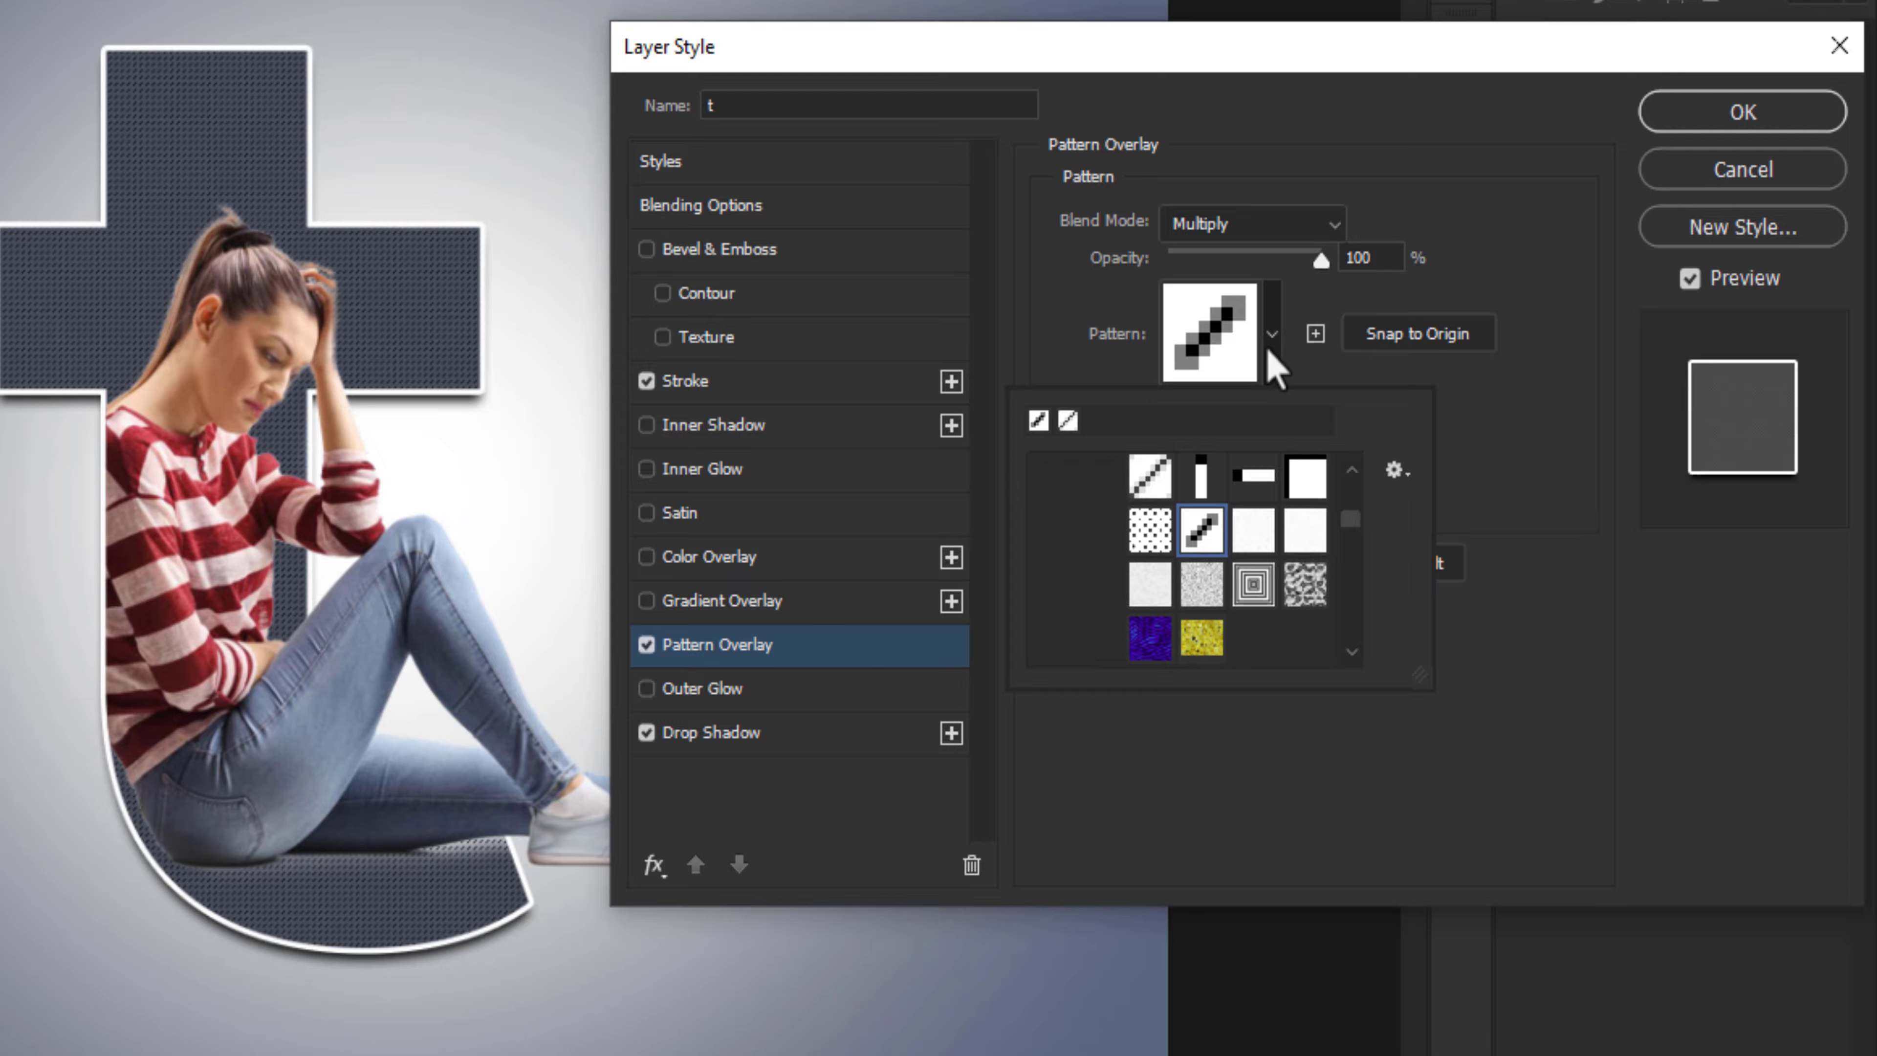
{"action": "scroll", "coordinate": [1176, 554], "scroll_direction": "up", "scroll_amount": 3}
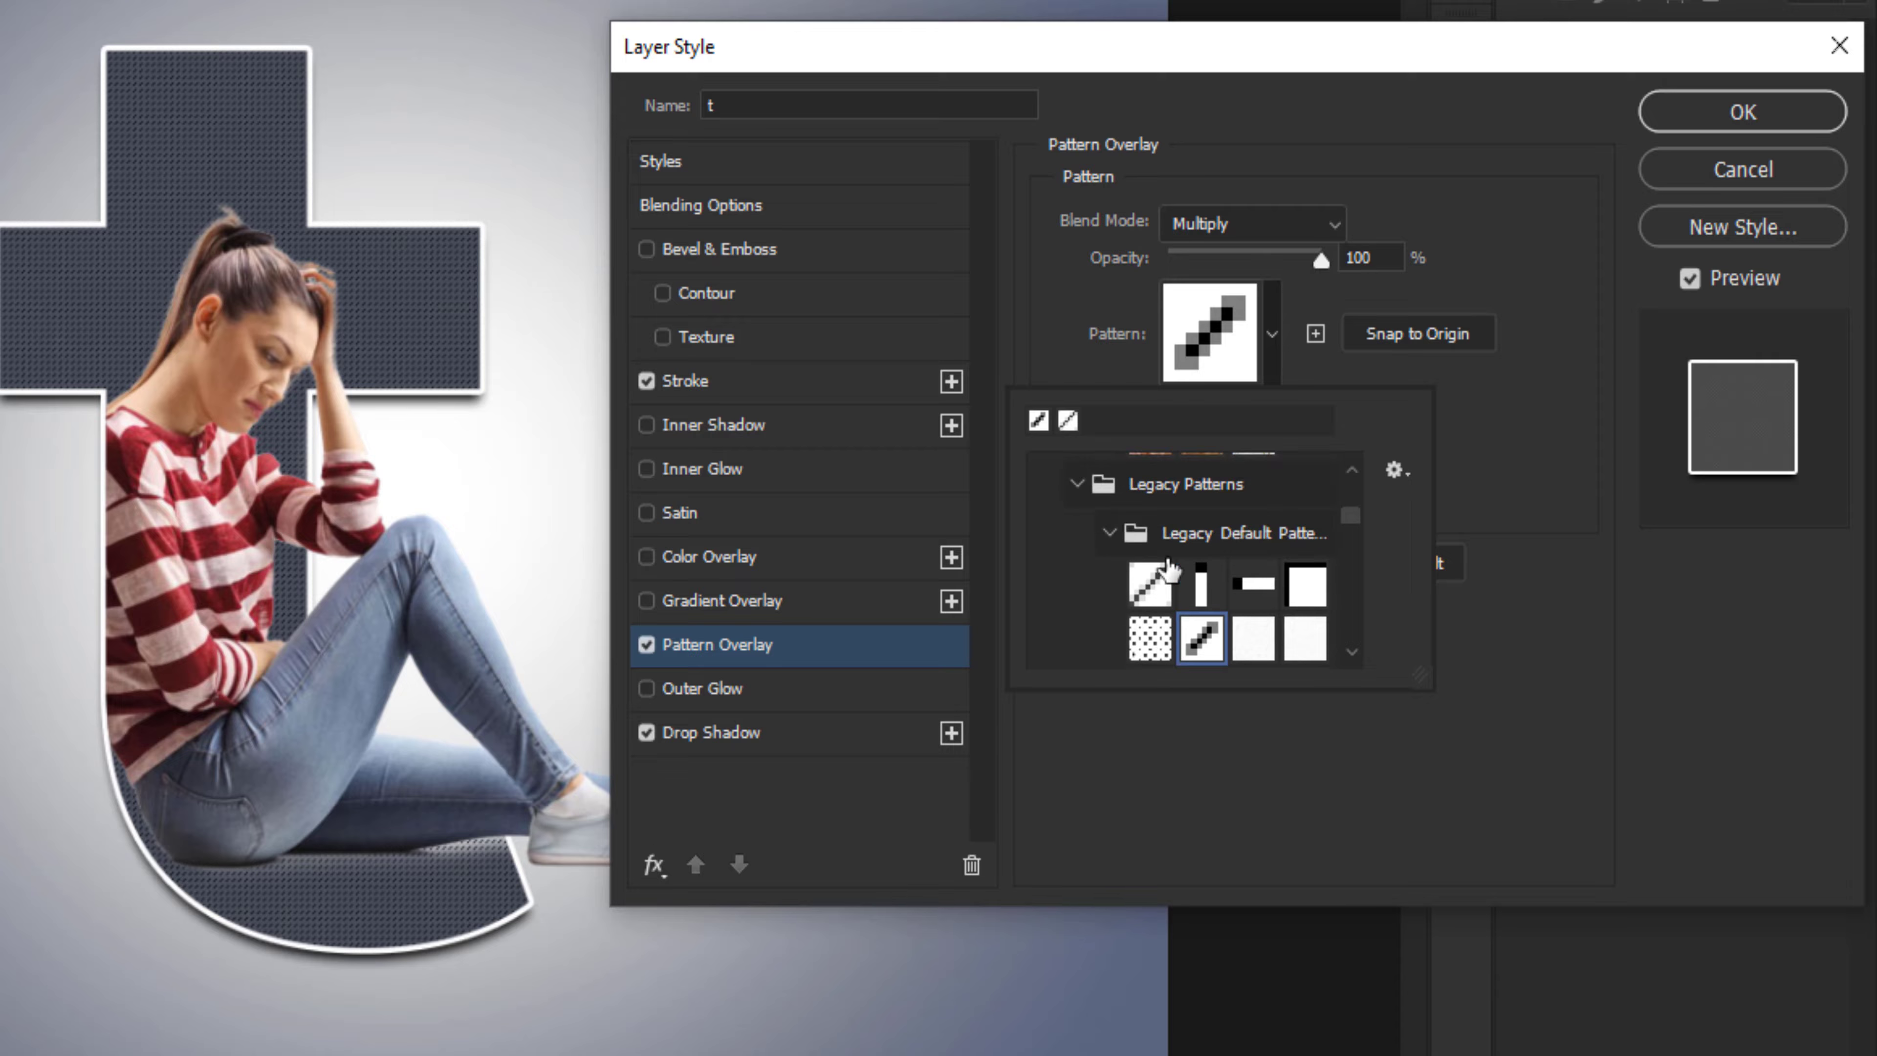
{"action": "scroll", "coordinate": [1158, 551], "scroll_direction": "up", "scroll_amount": 5}
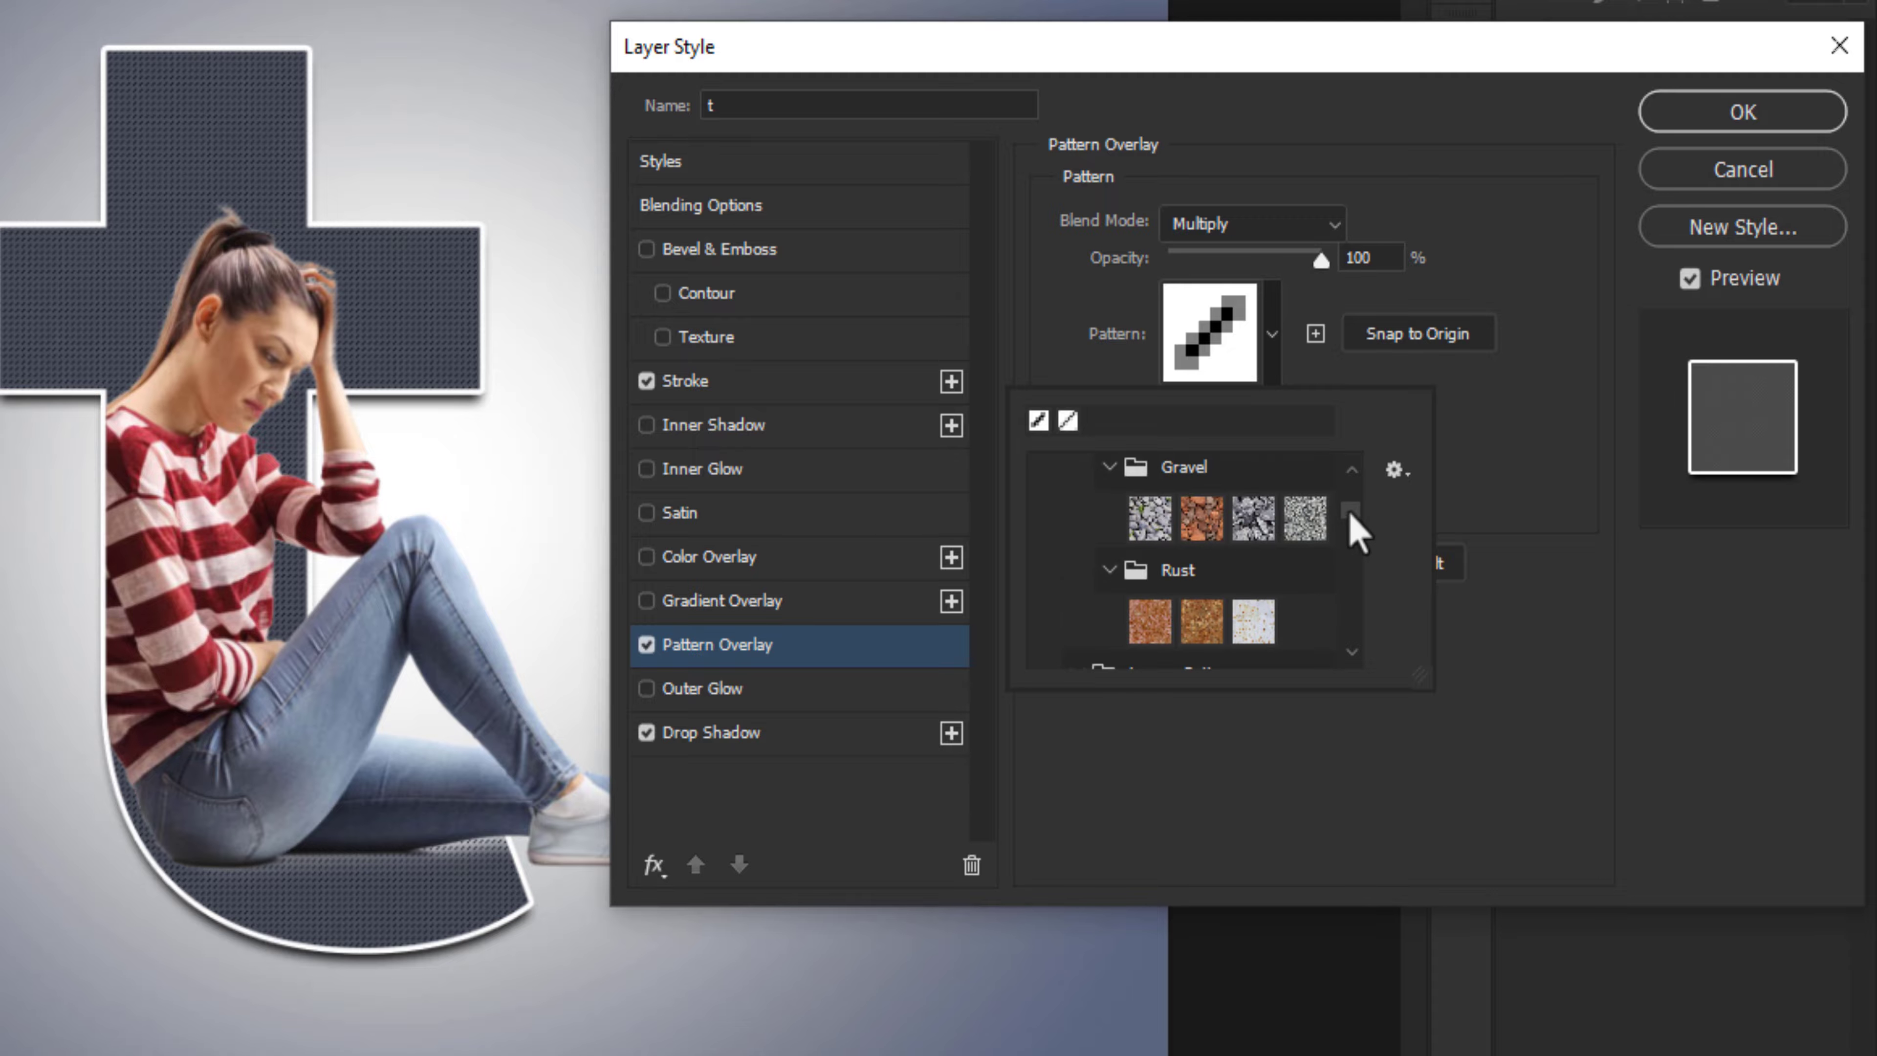
{"action": "mouse_move", "coordinate": [1353, 532]}
{"action": "left_mouse_down"}
{"action": "mouse_move", "coordinate": [1349, 497]}
{"action": "mouse_move", "coordinate": [1350, 527]}
{"action": "left_mouse_up"}
{"action": "scroll", "coordinate": [1212, 579], "scroll_direction": "down", "scroll_amount": 3}
{"action": "scroll", "coordinate": [1198, 553], "scroll_direction": "up", "scroll_amount": 4}
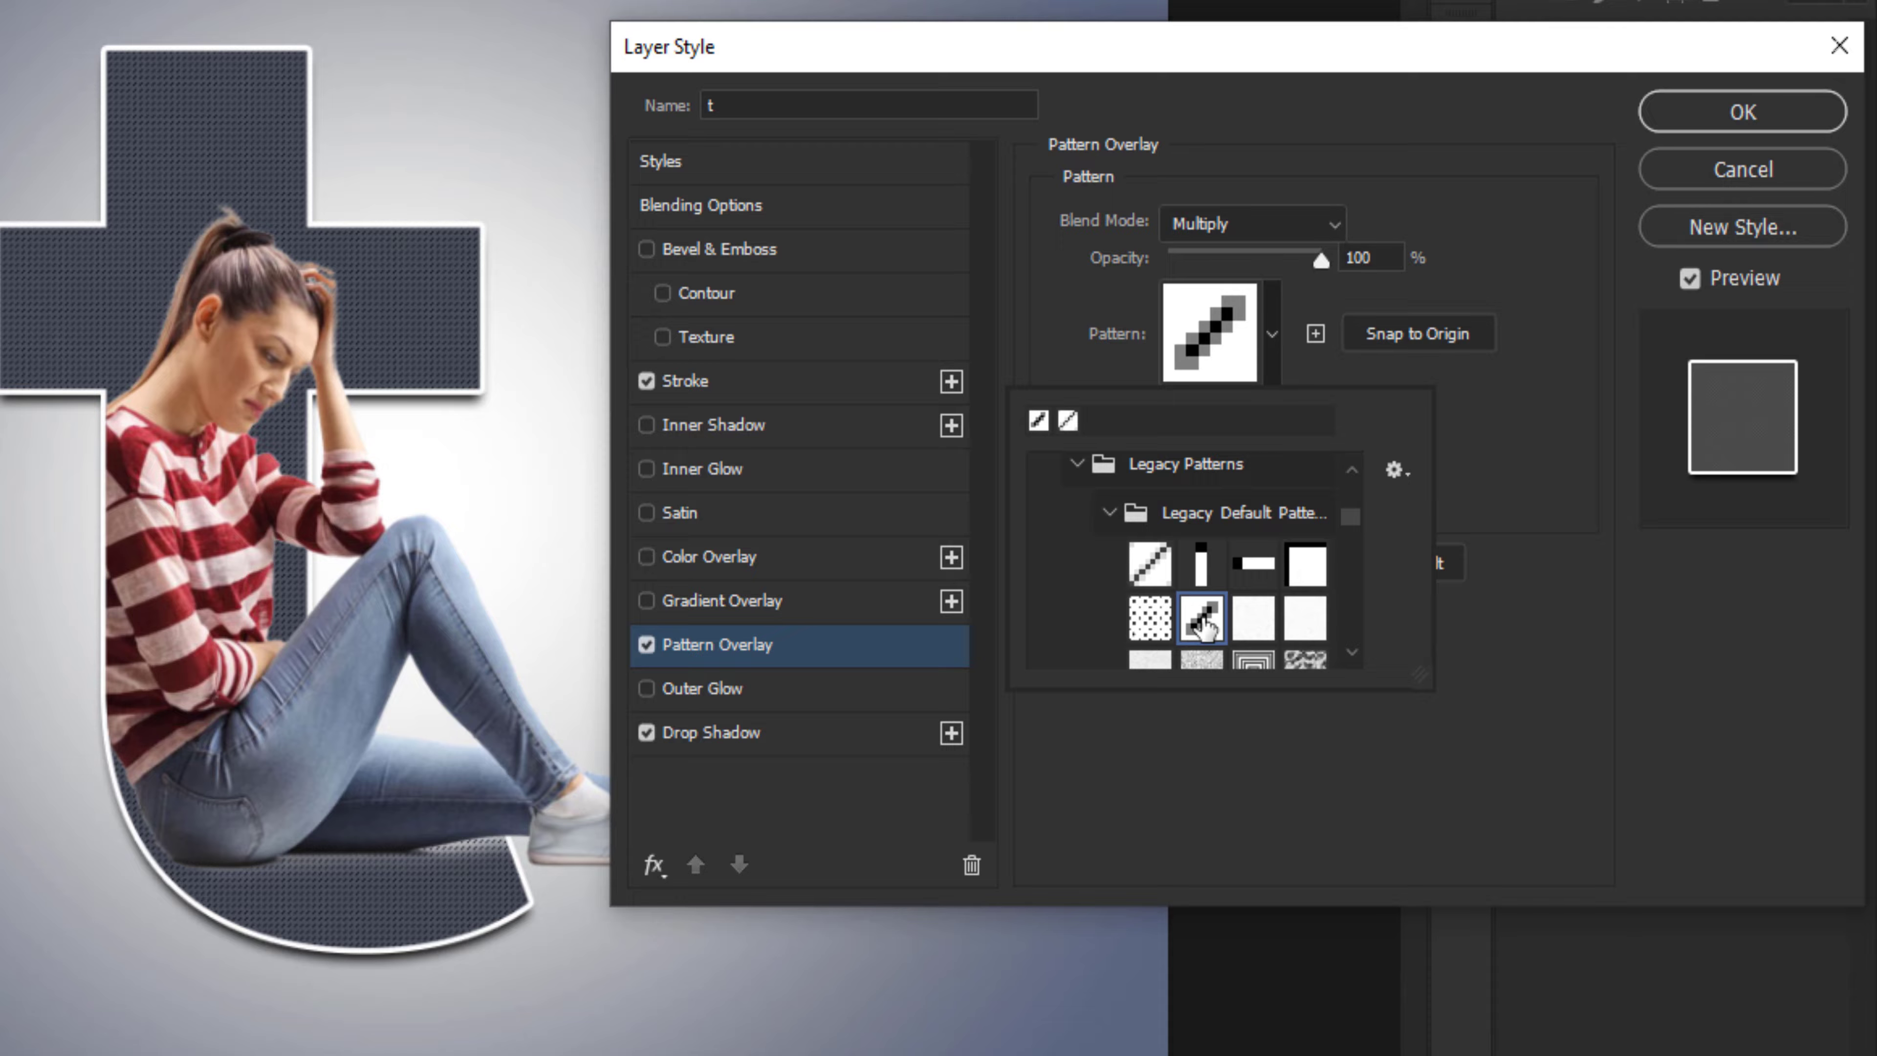
{"action": "left_click", "coordinate": [1527, 442]}
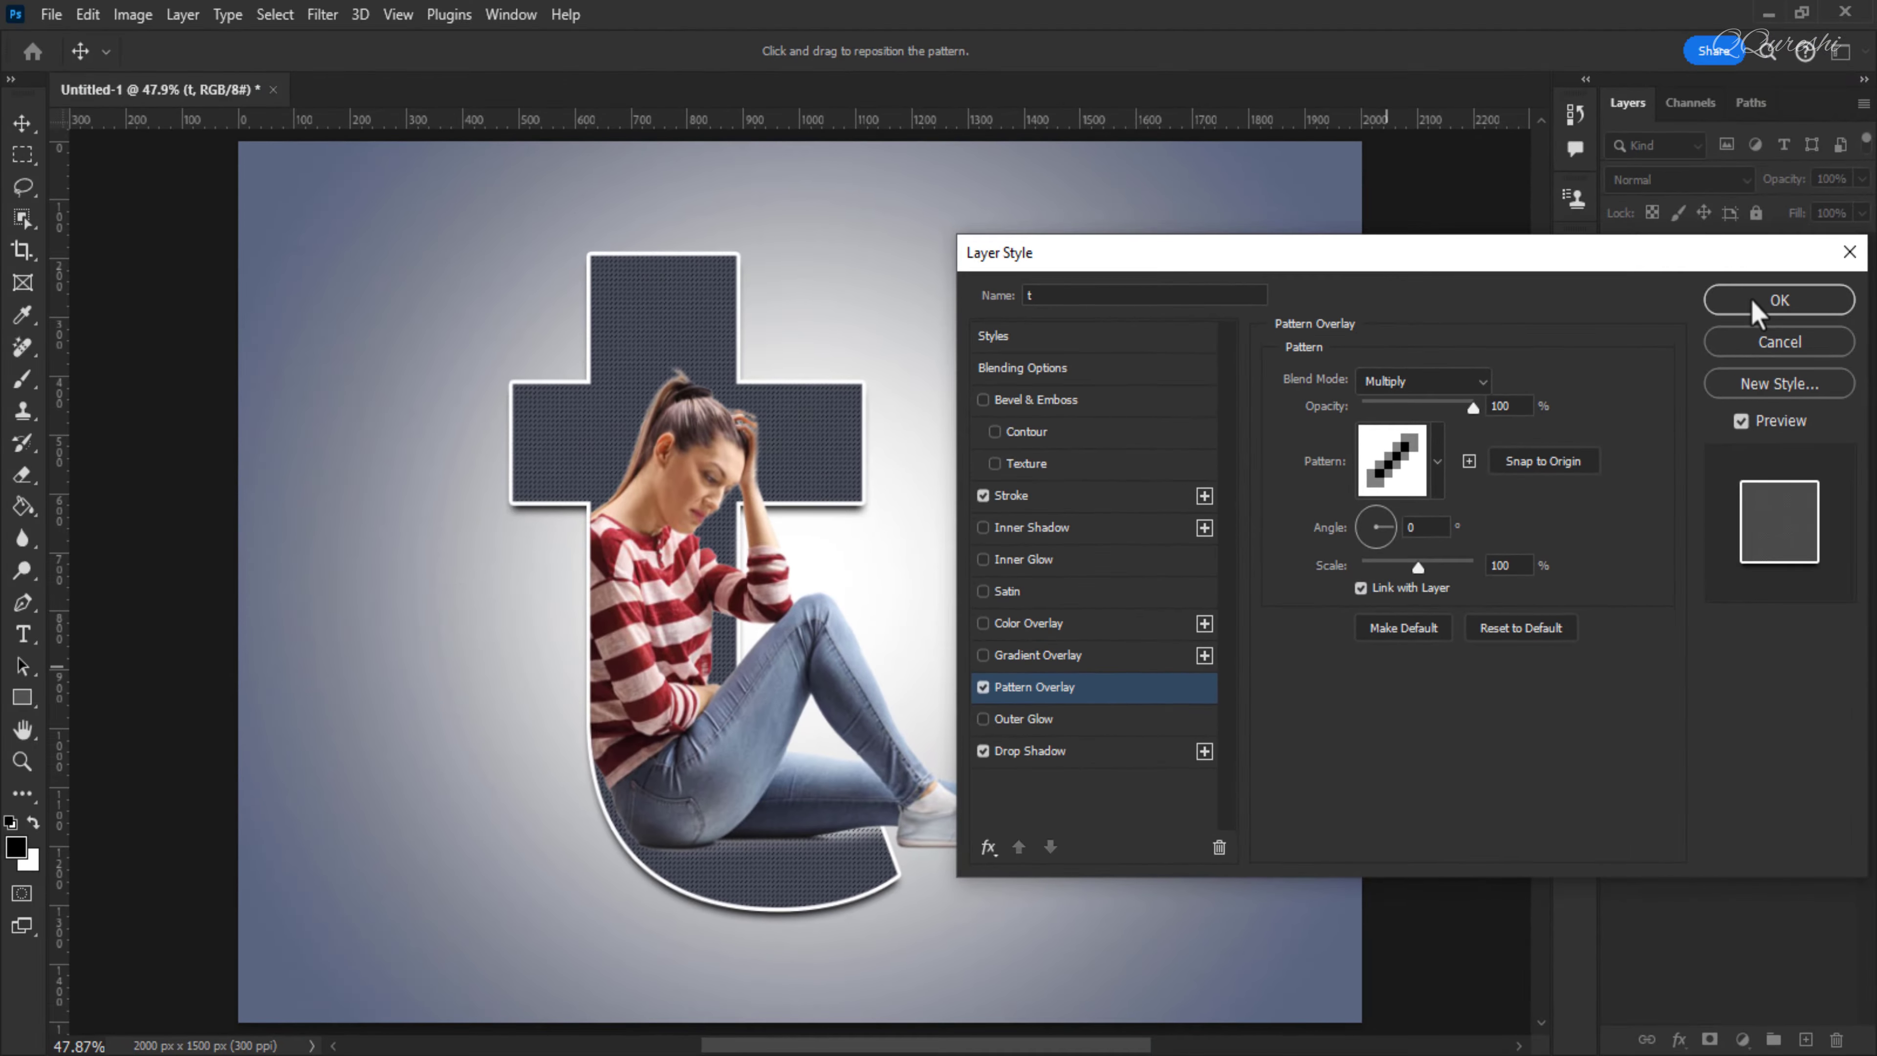
{"action": "left_click", "coordinate": [1757, 310]}
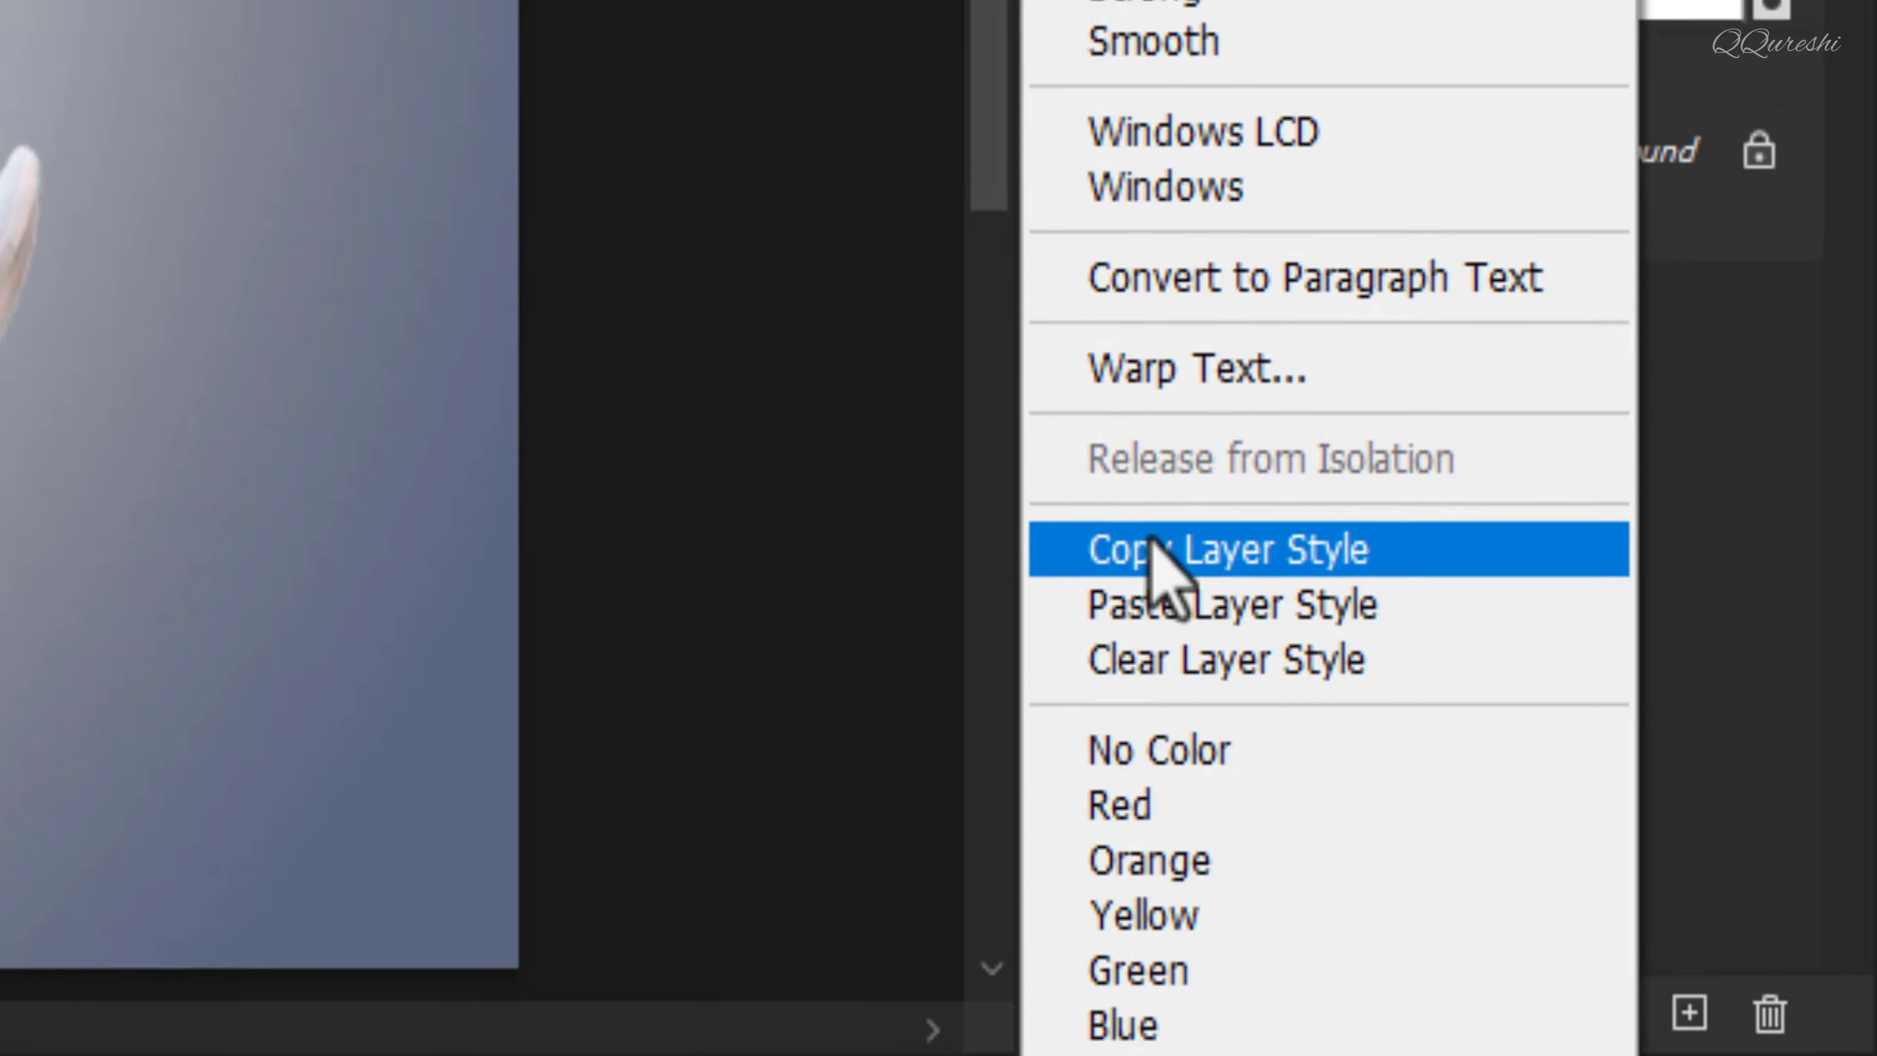
Copy the letter t's layer style and paste it onto the gradient fill layer
{"action": "left_click", "coordinate": [1125, 527]}
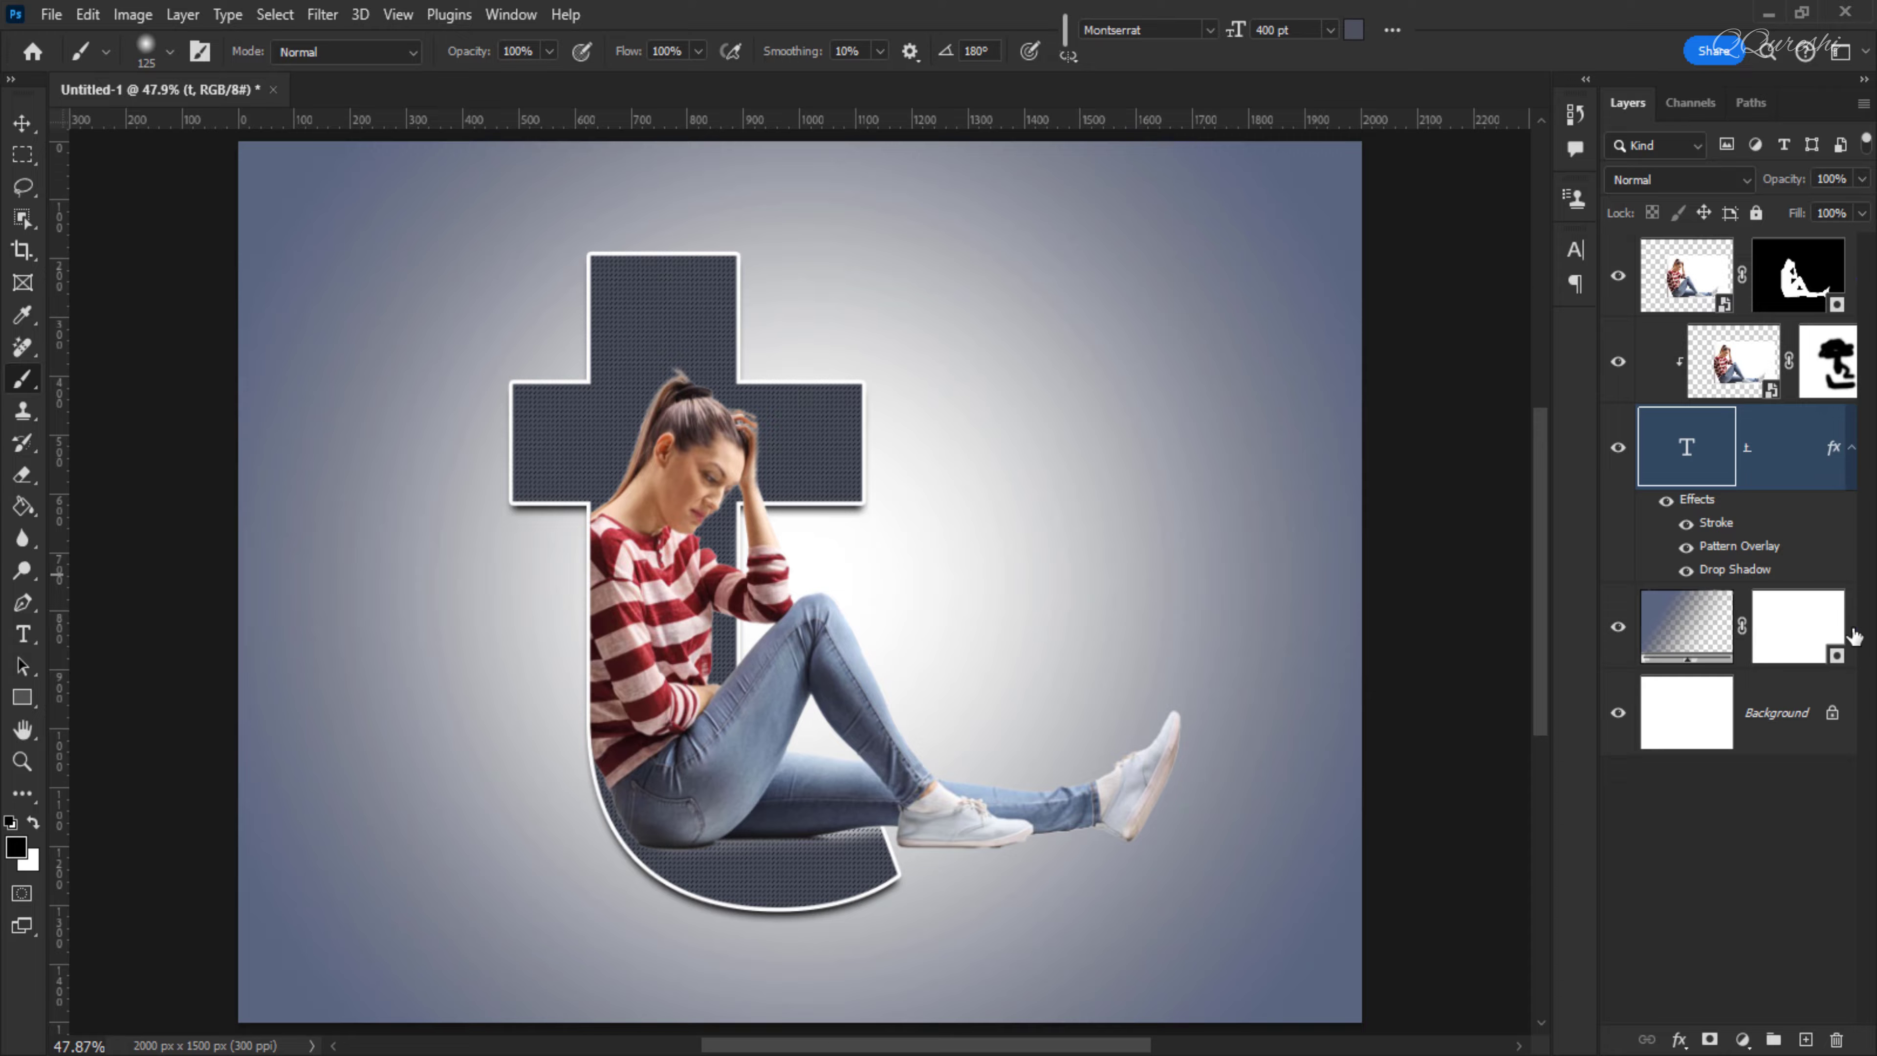
{"action": "left_click", "coordinate": [1852, 629]}
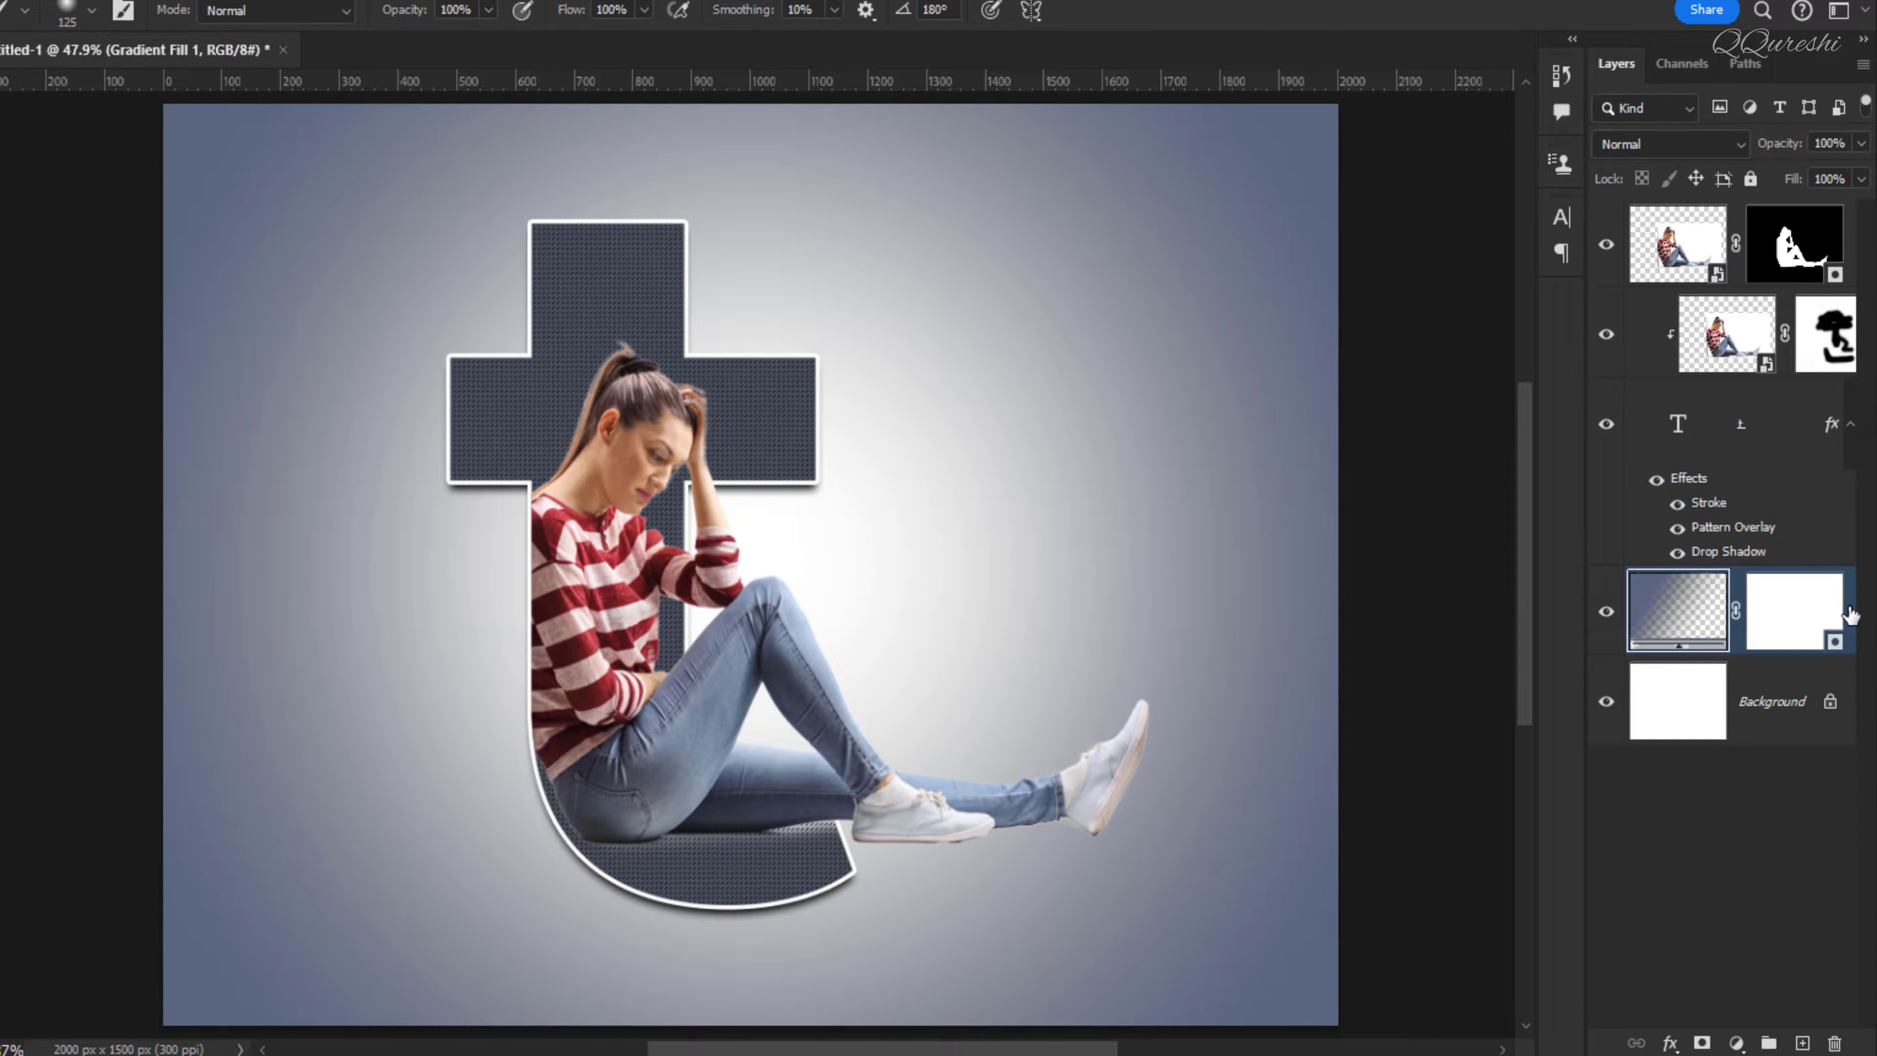
{"action": "right_click", "coordinate": [1852, 629]}
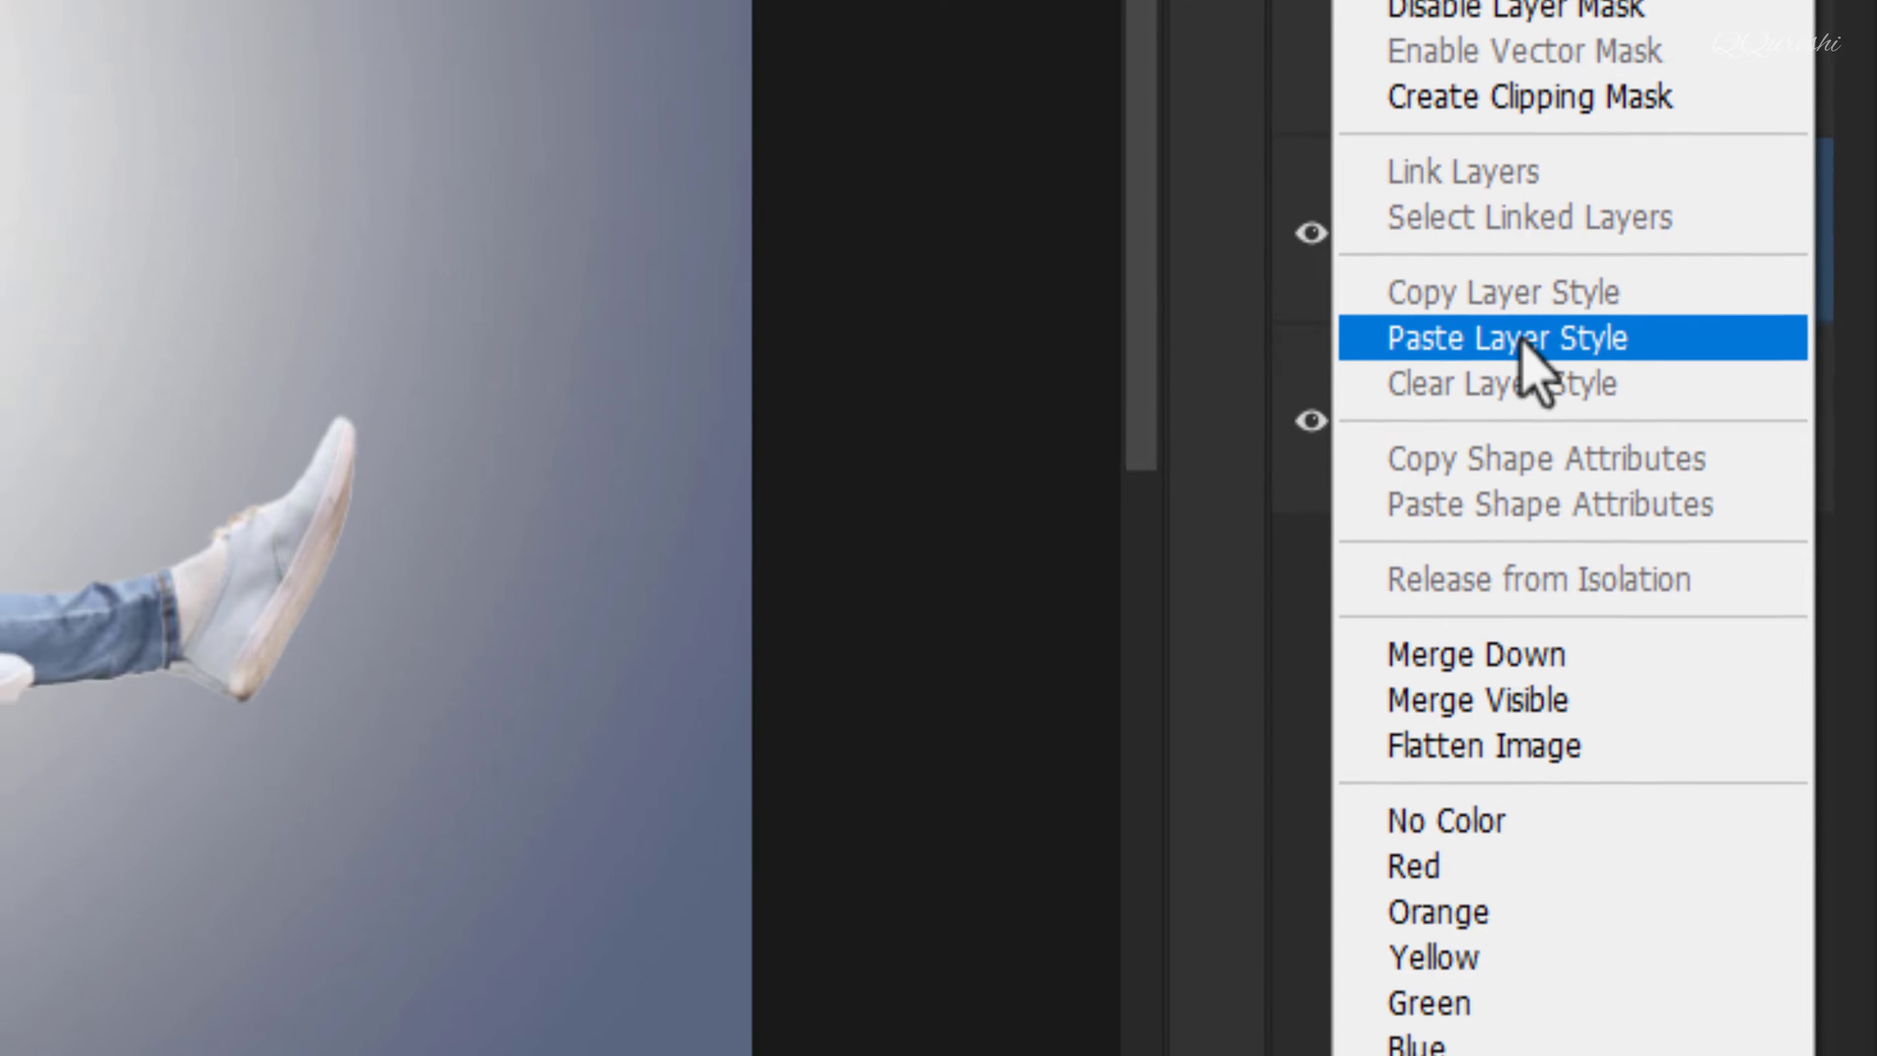
{"action": "left_click", "coordinate": [1456, 309]}
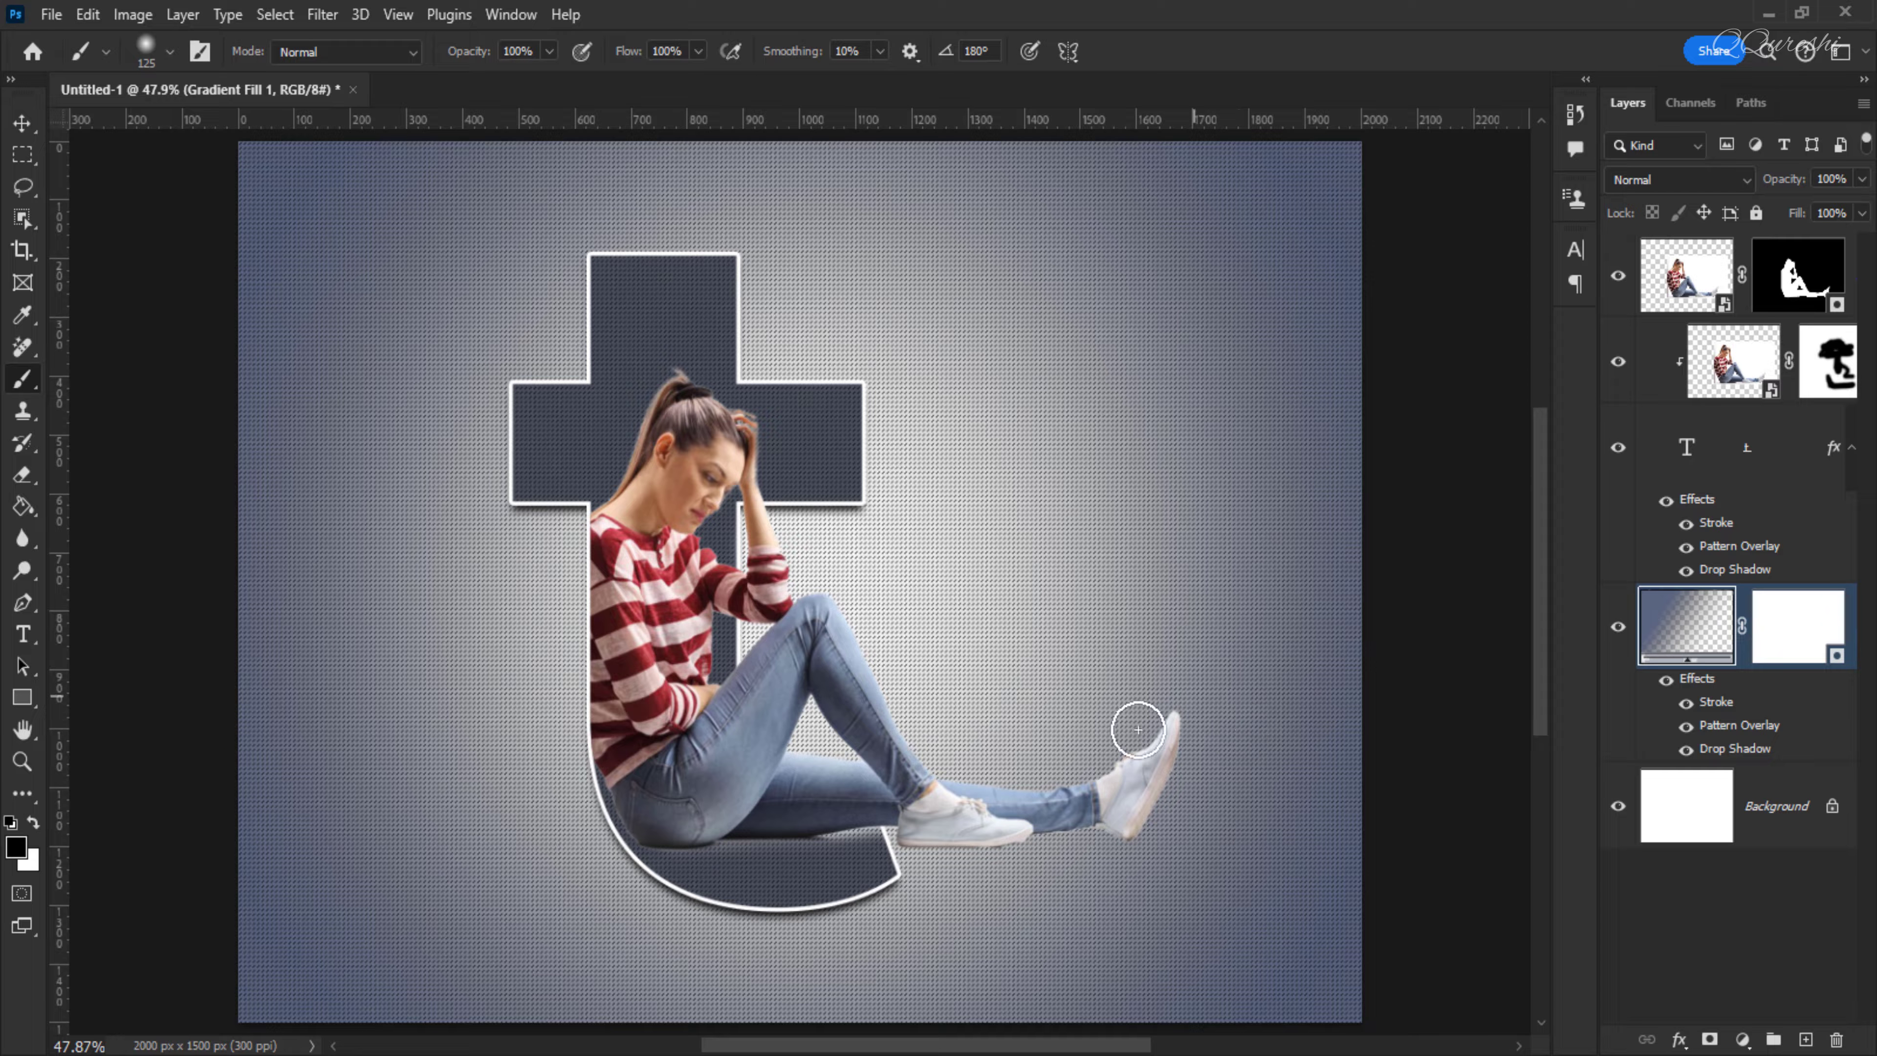
Create a new layer above the clipped photo and brush a soft black shadow beneath the woman's legs and shoes
{"action": "left_click", "coordinate": [1736, 361]}
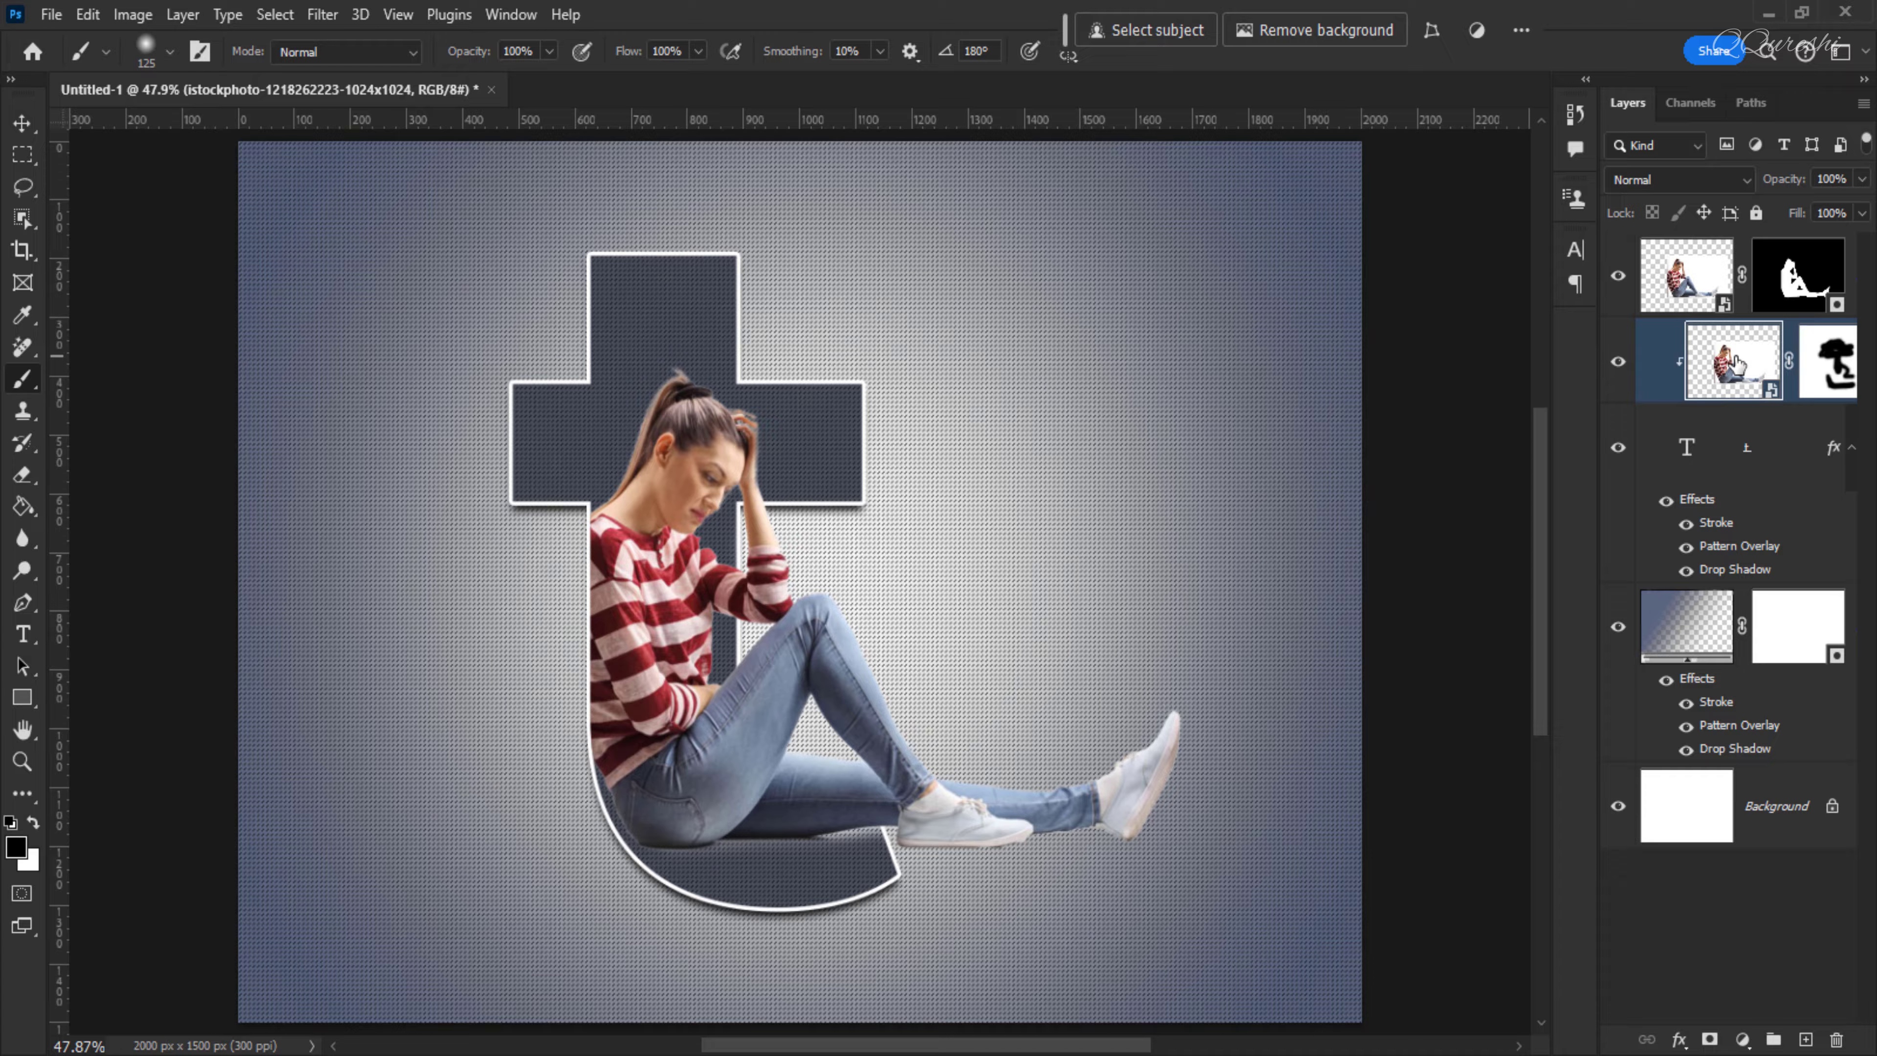
{"action": "left_click", "coordinate": [1805, 1040]}
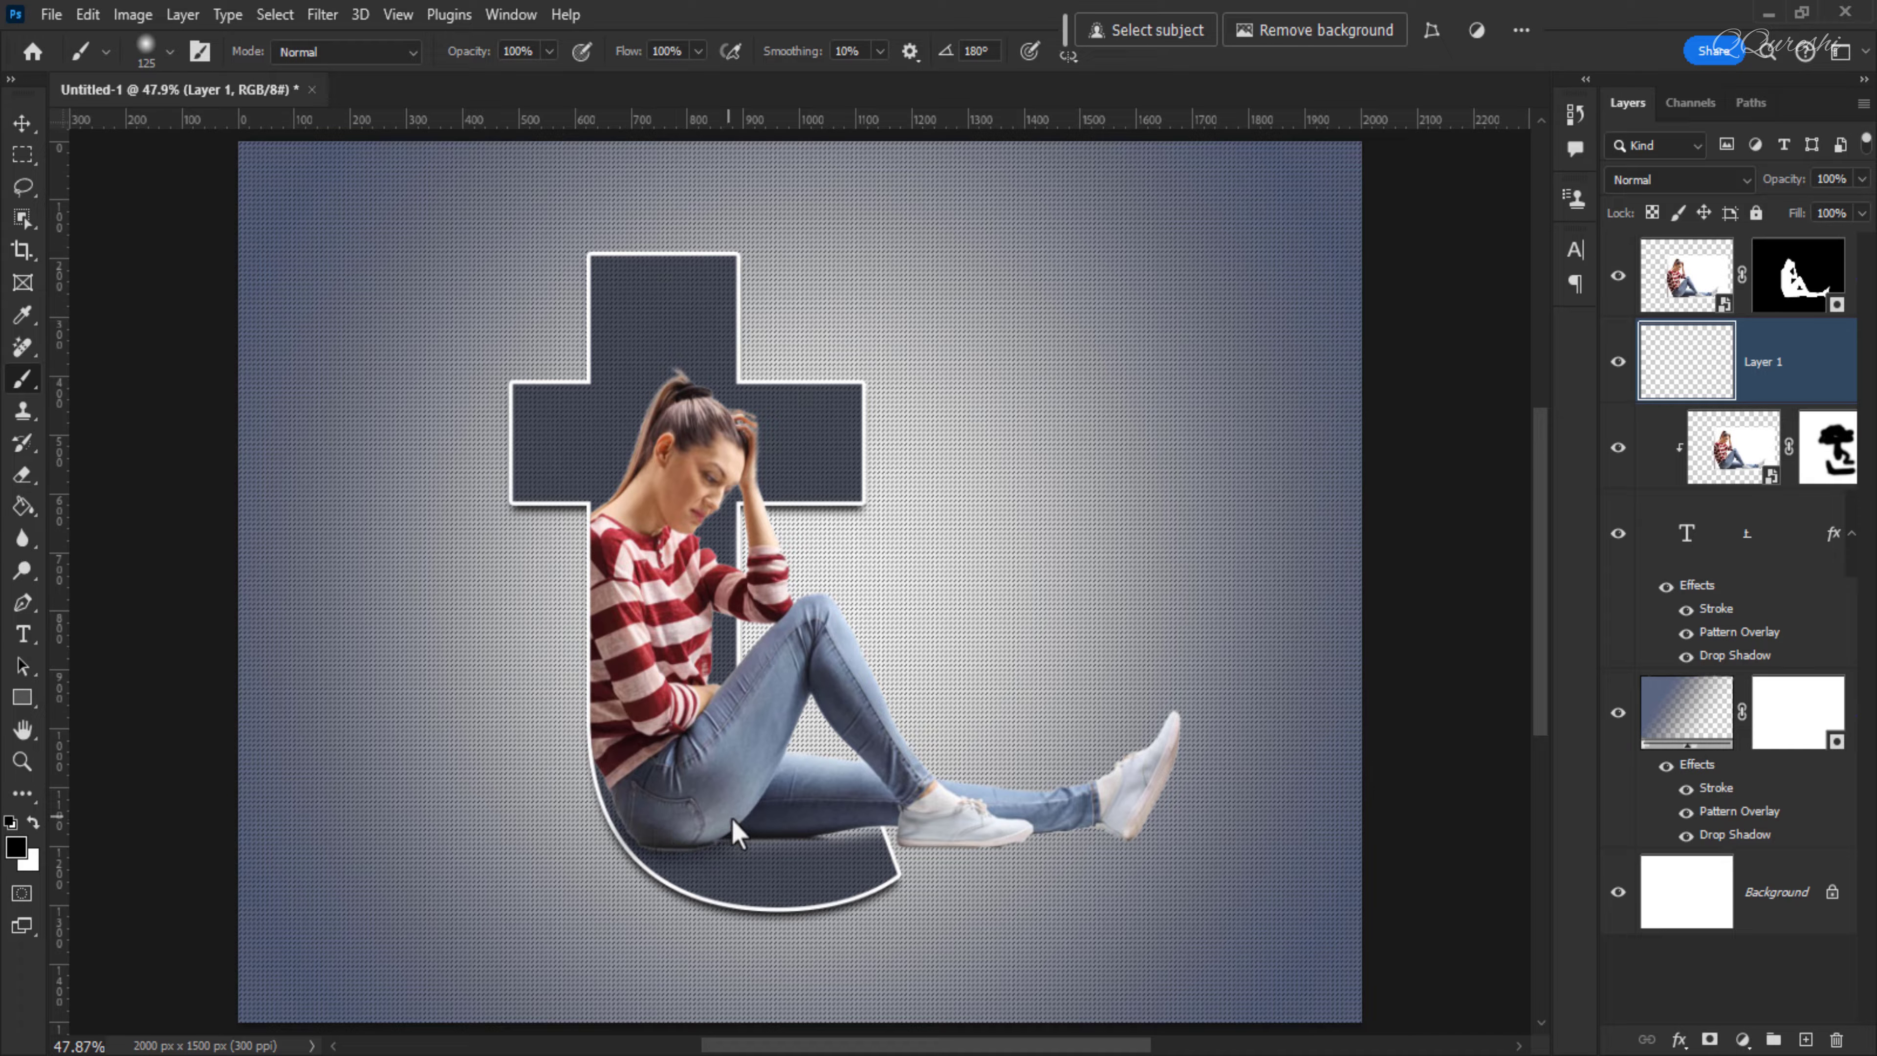
{"action": "mouse_move", "coordinate": [802, 817]}
{"action": "left_mouse_down"}
{"action": "mouse_move", "coordinate": [696, 820]}
{"action": "mouse_move", "coordinate": [904, 811]}
{"action": "mouse_move", "coordinate": [945, 839]}
{"action": "mouse_move", "coordinate": [1068, 824]}
{"action": "left_mouse_up"}
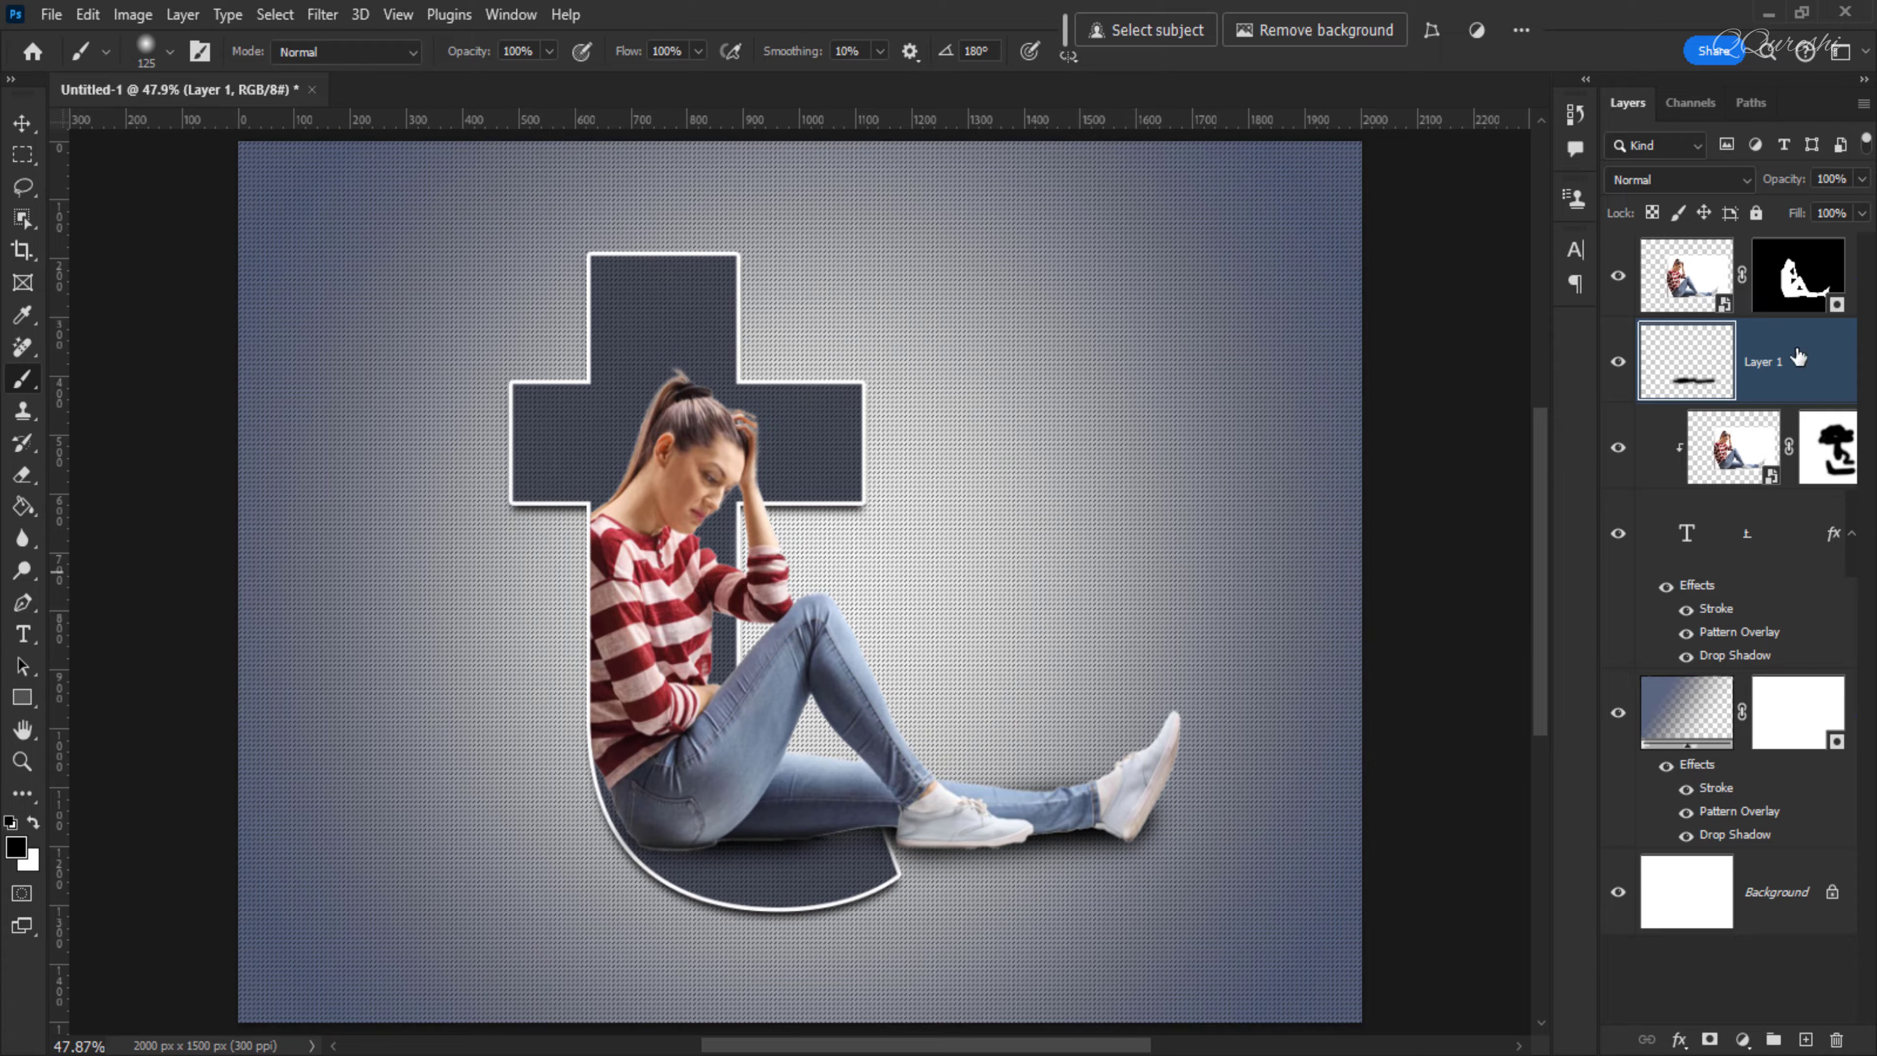
Mask the shadow layer, brush away the excess shadow around the raised foot, and lower the layer's opacity to 60%
{"action": "left_click", "coordinate": [1710, 1039]}
{"action": "left_click_drag", "start_coordinate": [1076, 760], "coordinate": [1120, 737]}
{"action": "left_click_drag", "start_coordinate": [1184, 810], "coordinate": [1169, 853]}
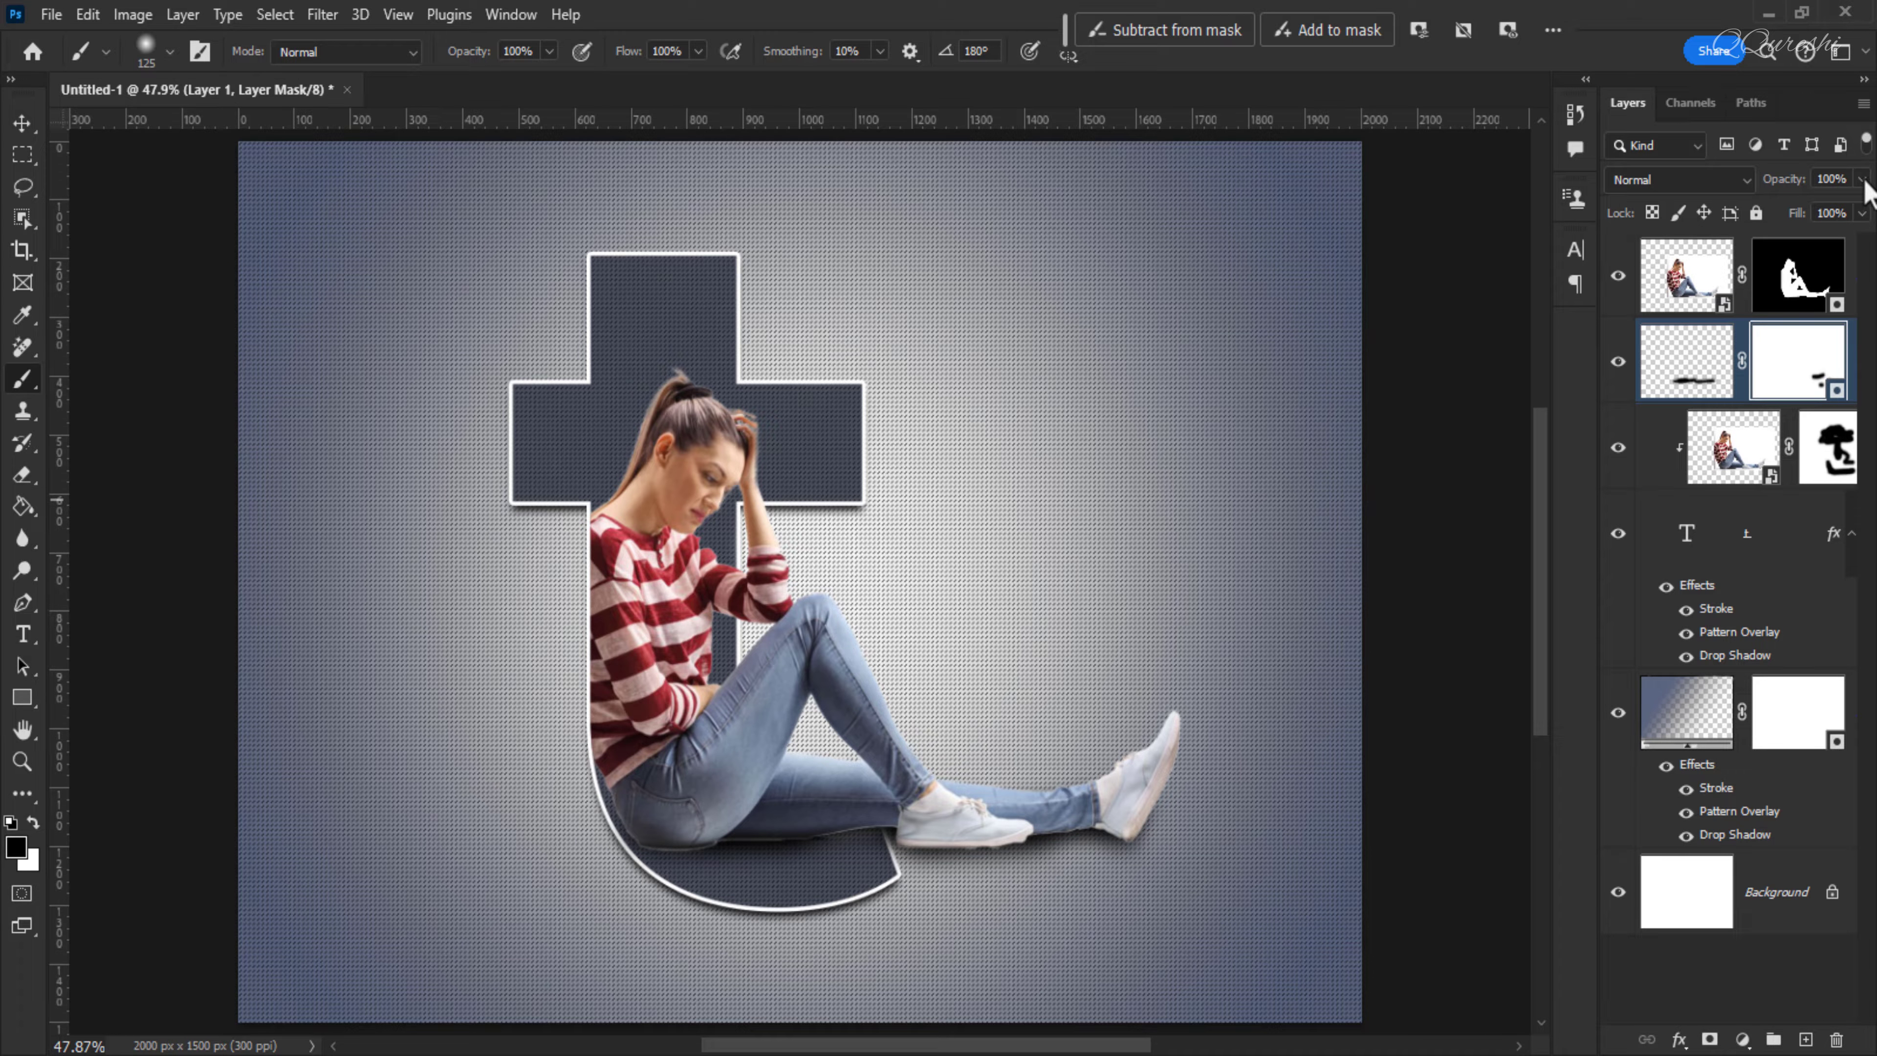
{"action": "left_click", "coordinate": [1832, 178]}
{"action": "type", "text": "60"}
{"action": "key", "text": "Return"}
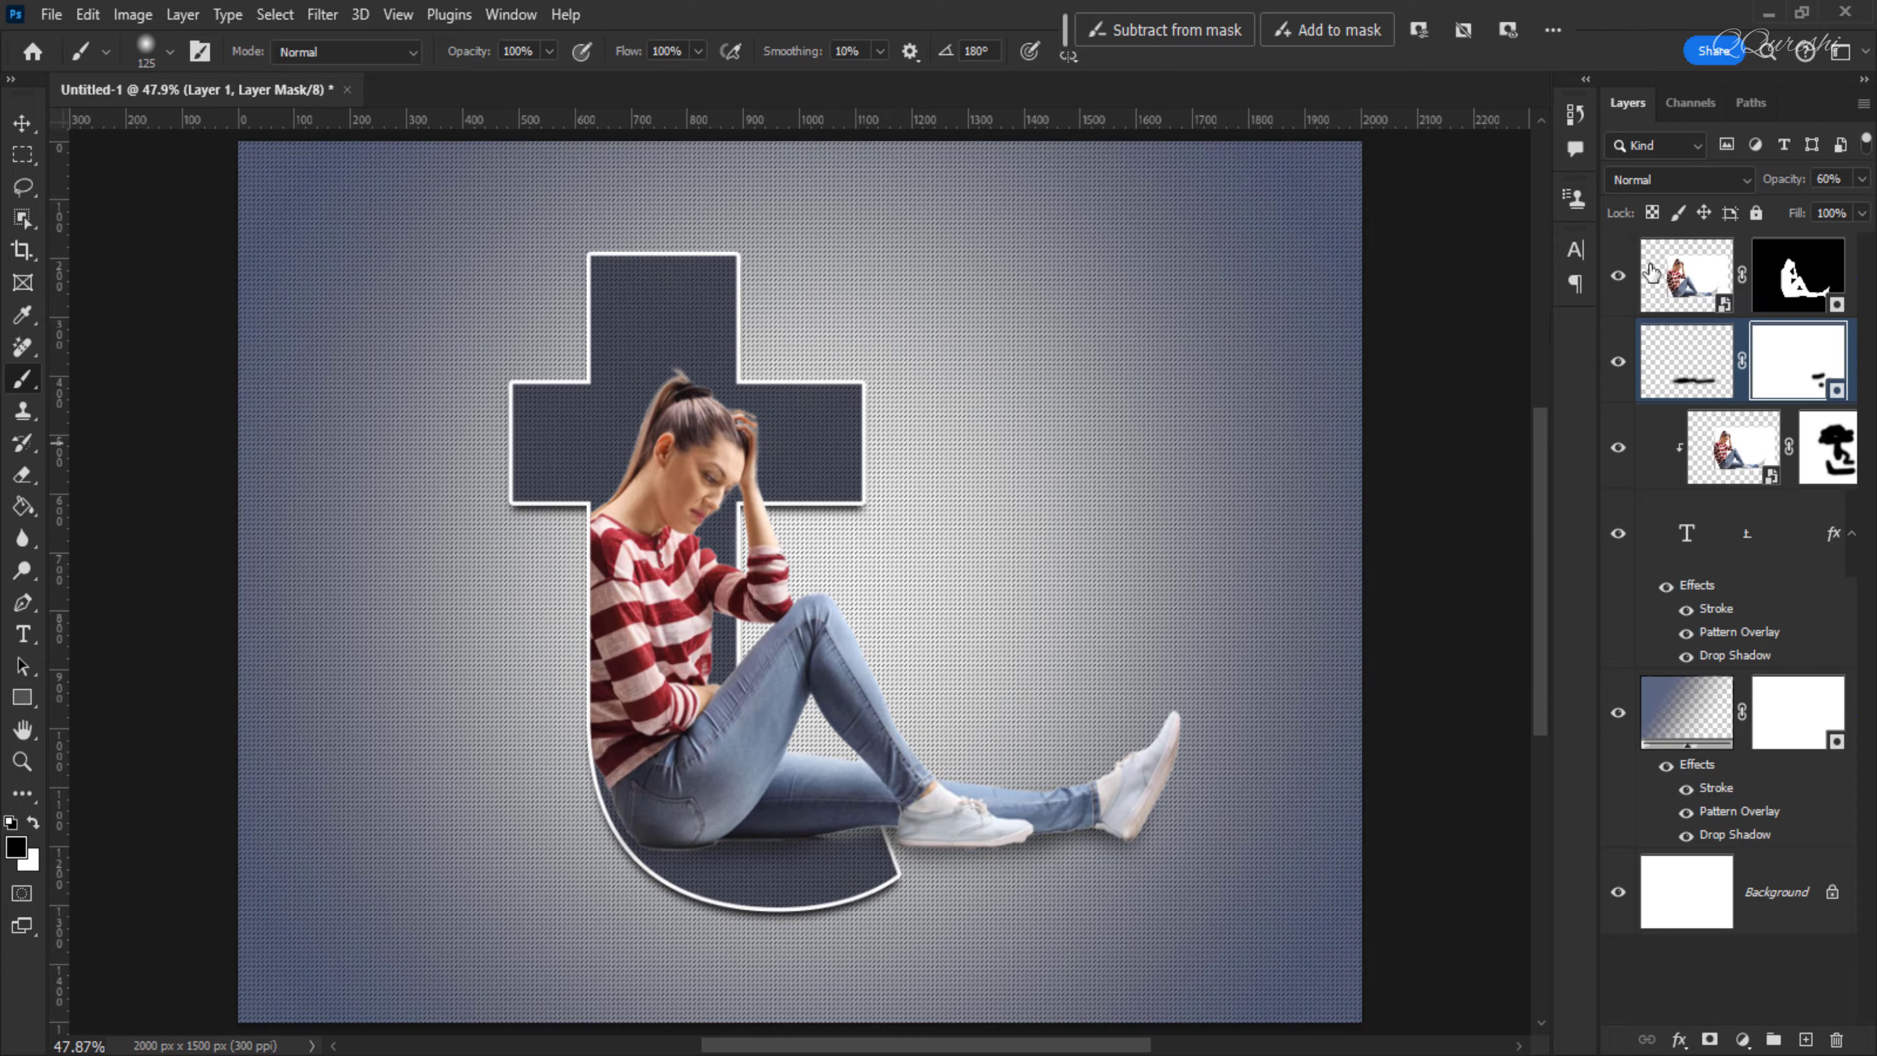
Add the text LETTER in Montserrat Bold at 11 pt above the letter t, on a layer above the woman's photo copy
{"action": "left_click", "coordinate": [1681, 272]}
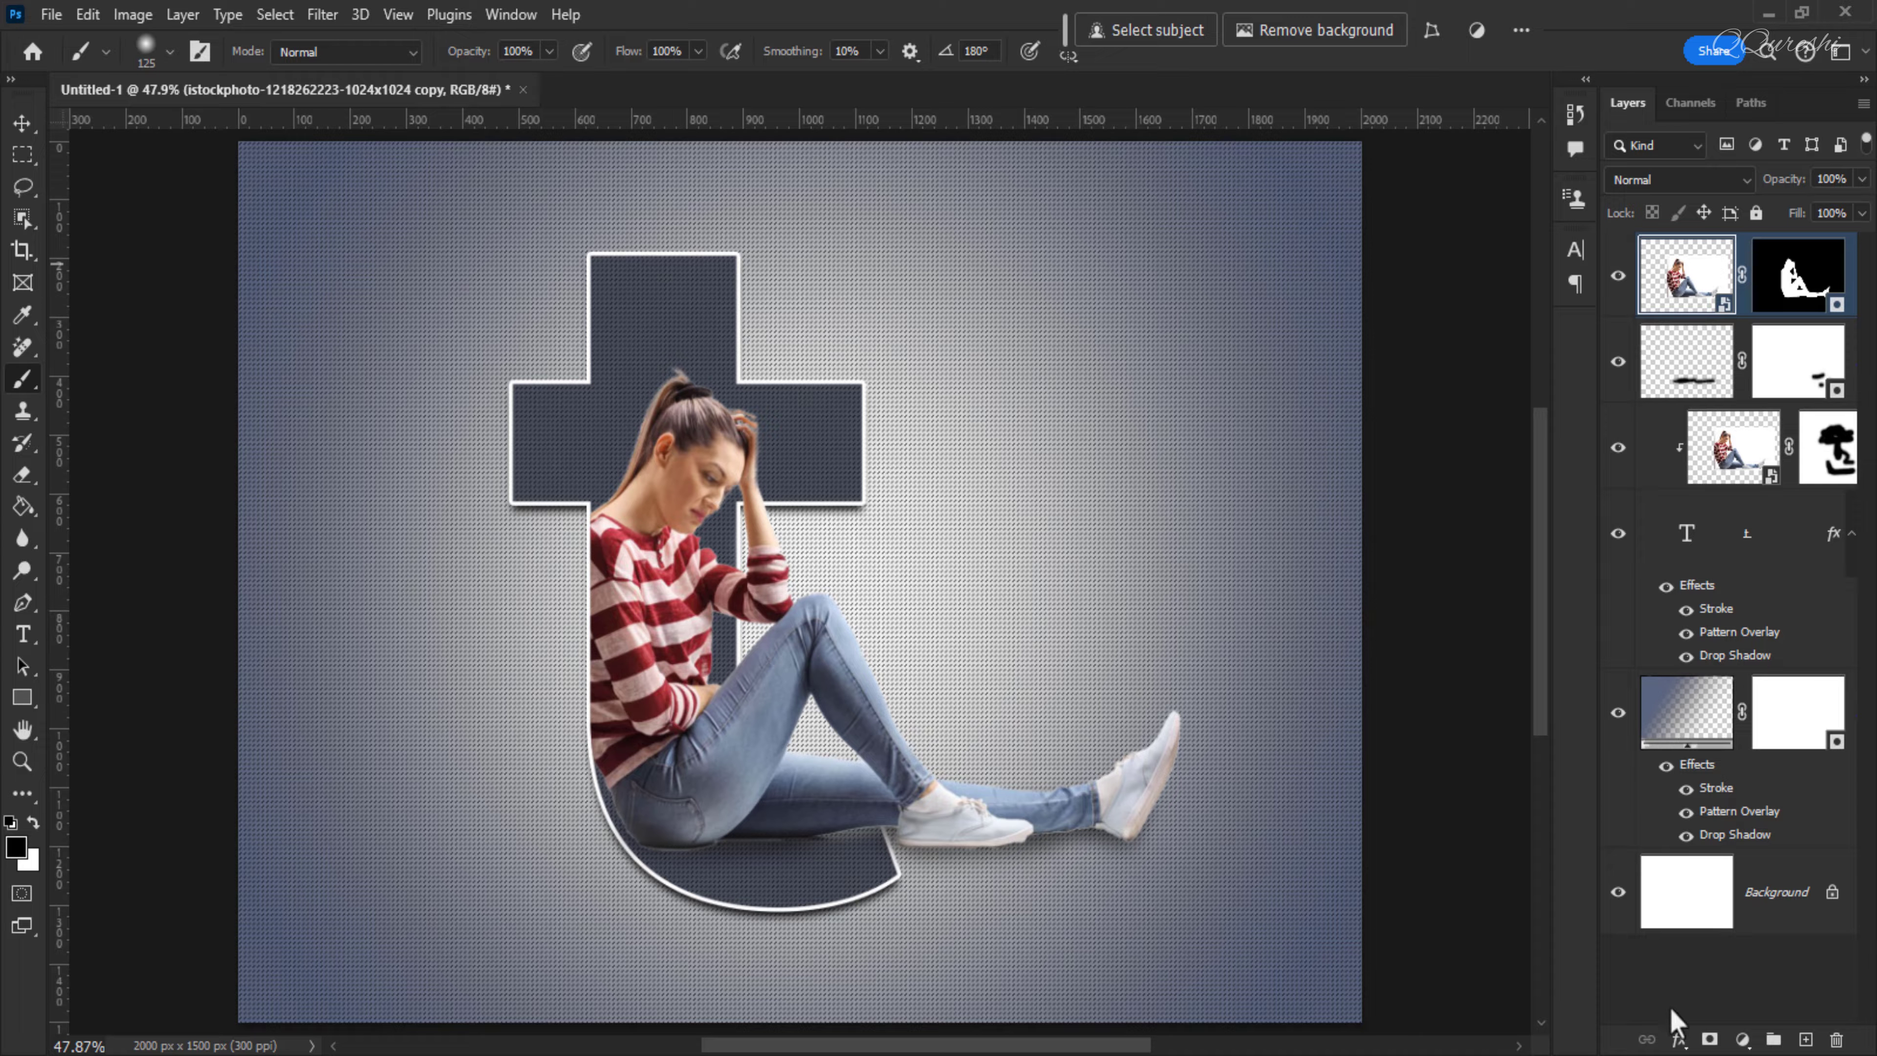
{"action": "left_click", "coordinate": [24, 636]}
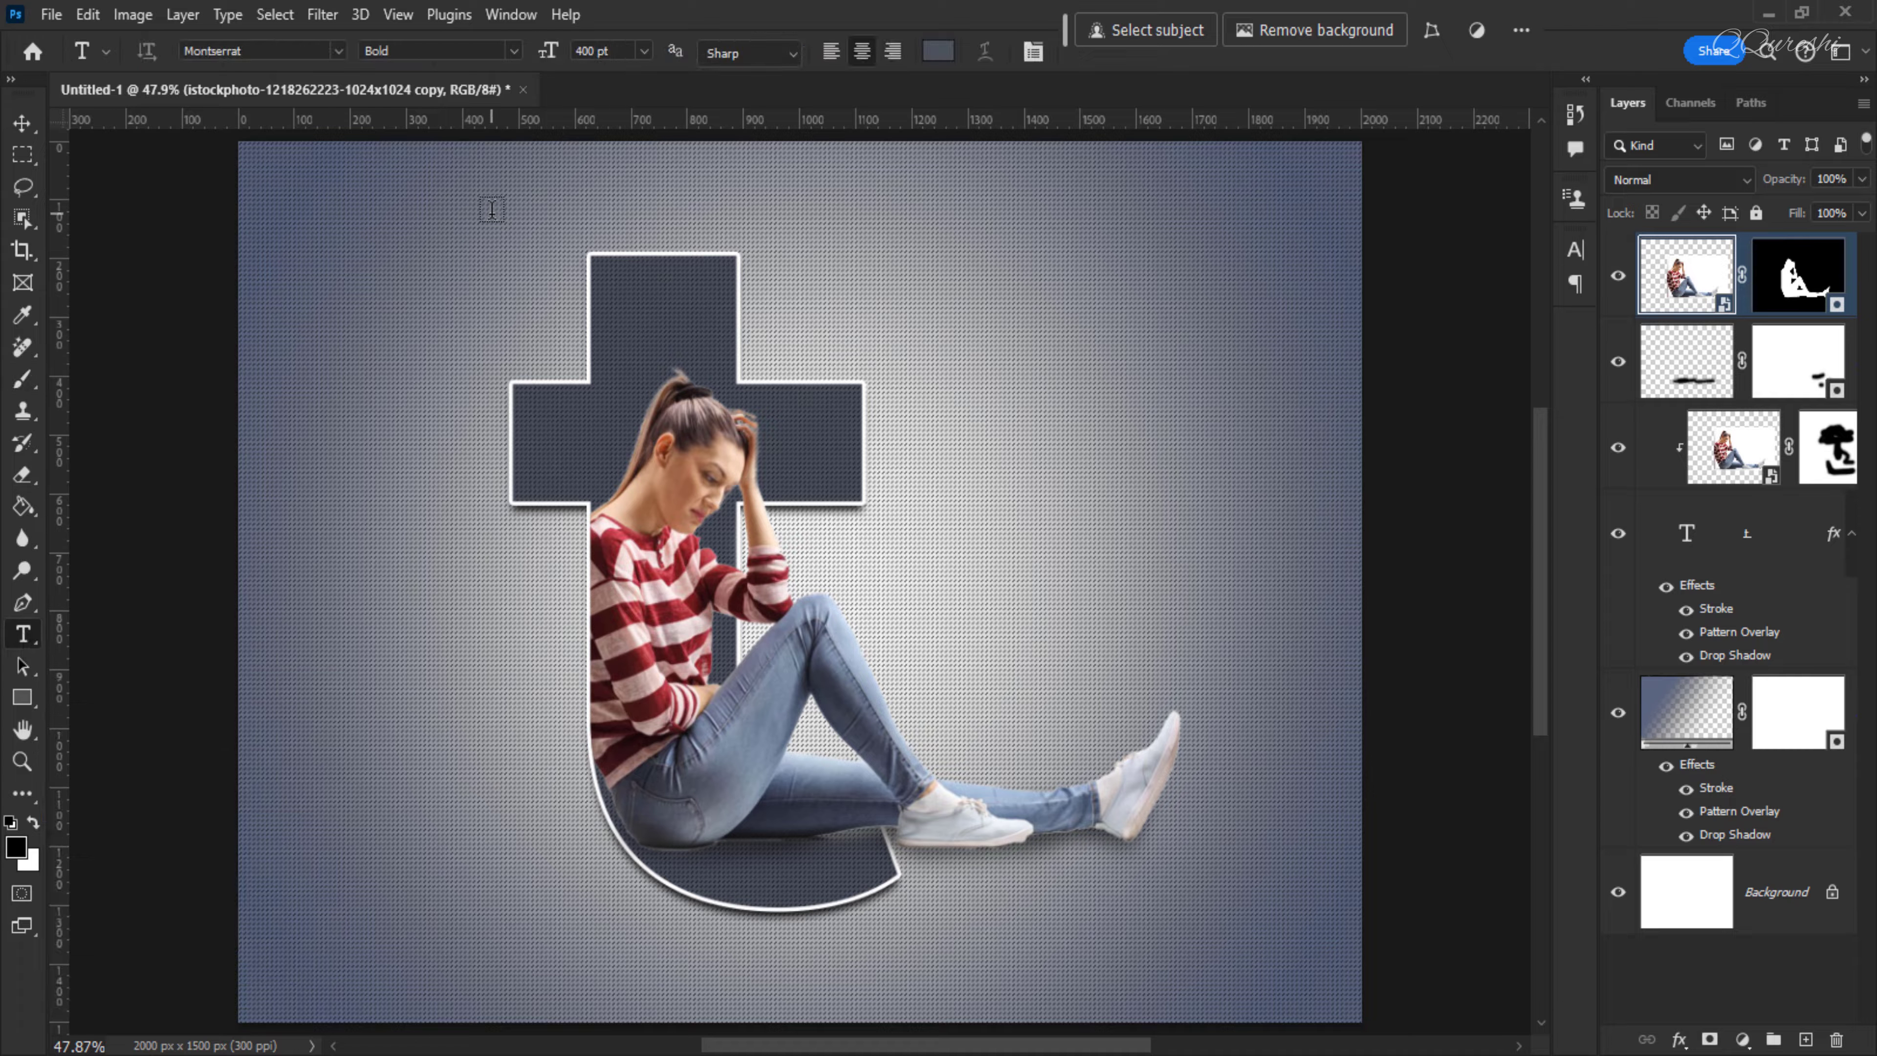
{"action": "left_click", "coordinate": [446, 376]}
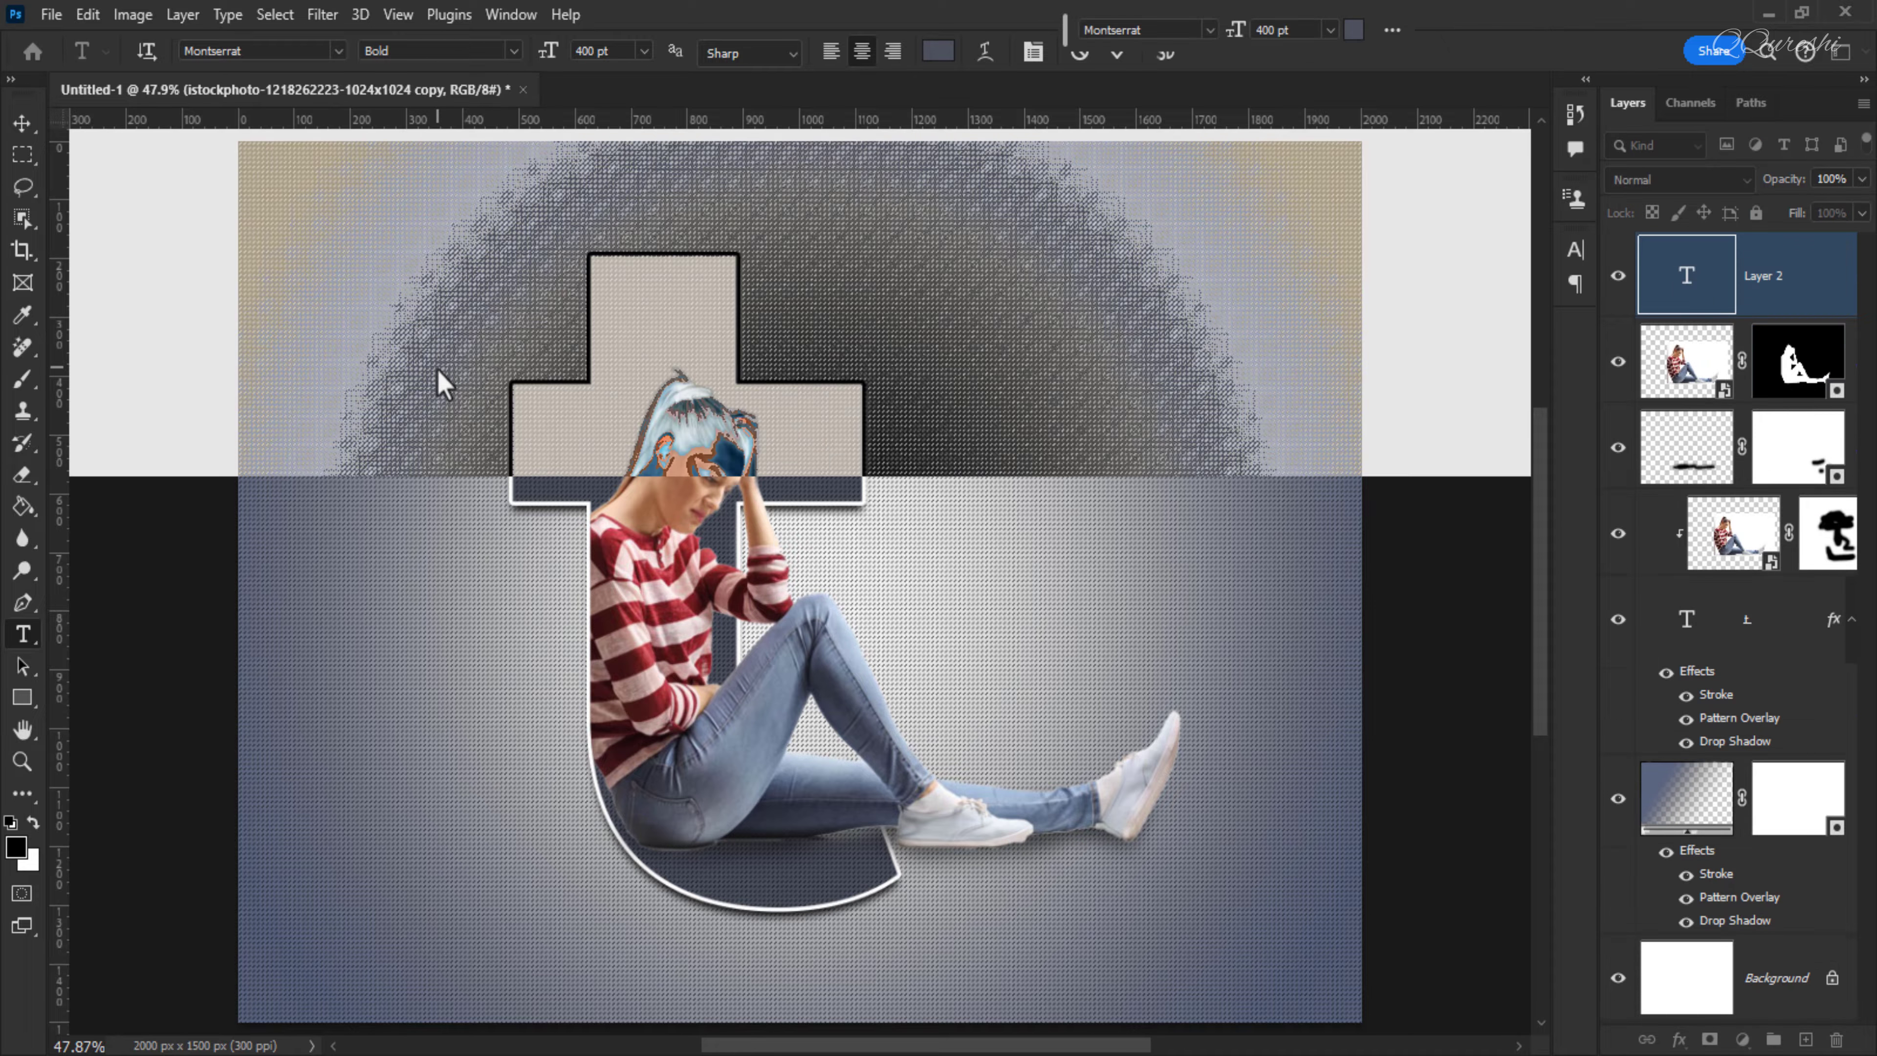
{"action": "left_click", "coordinate": [1330, 30]}
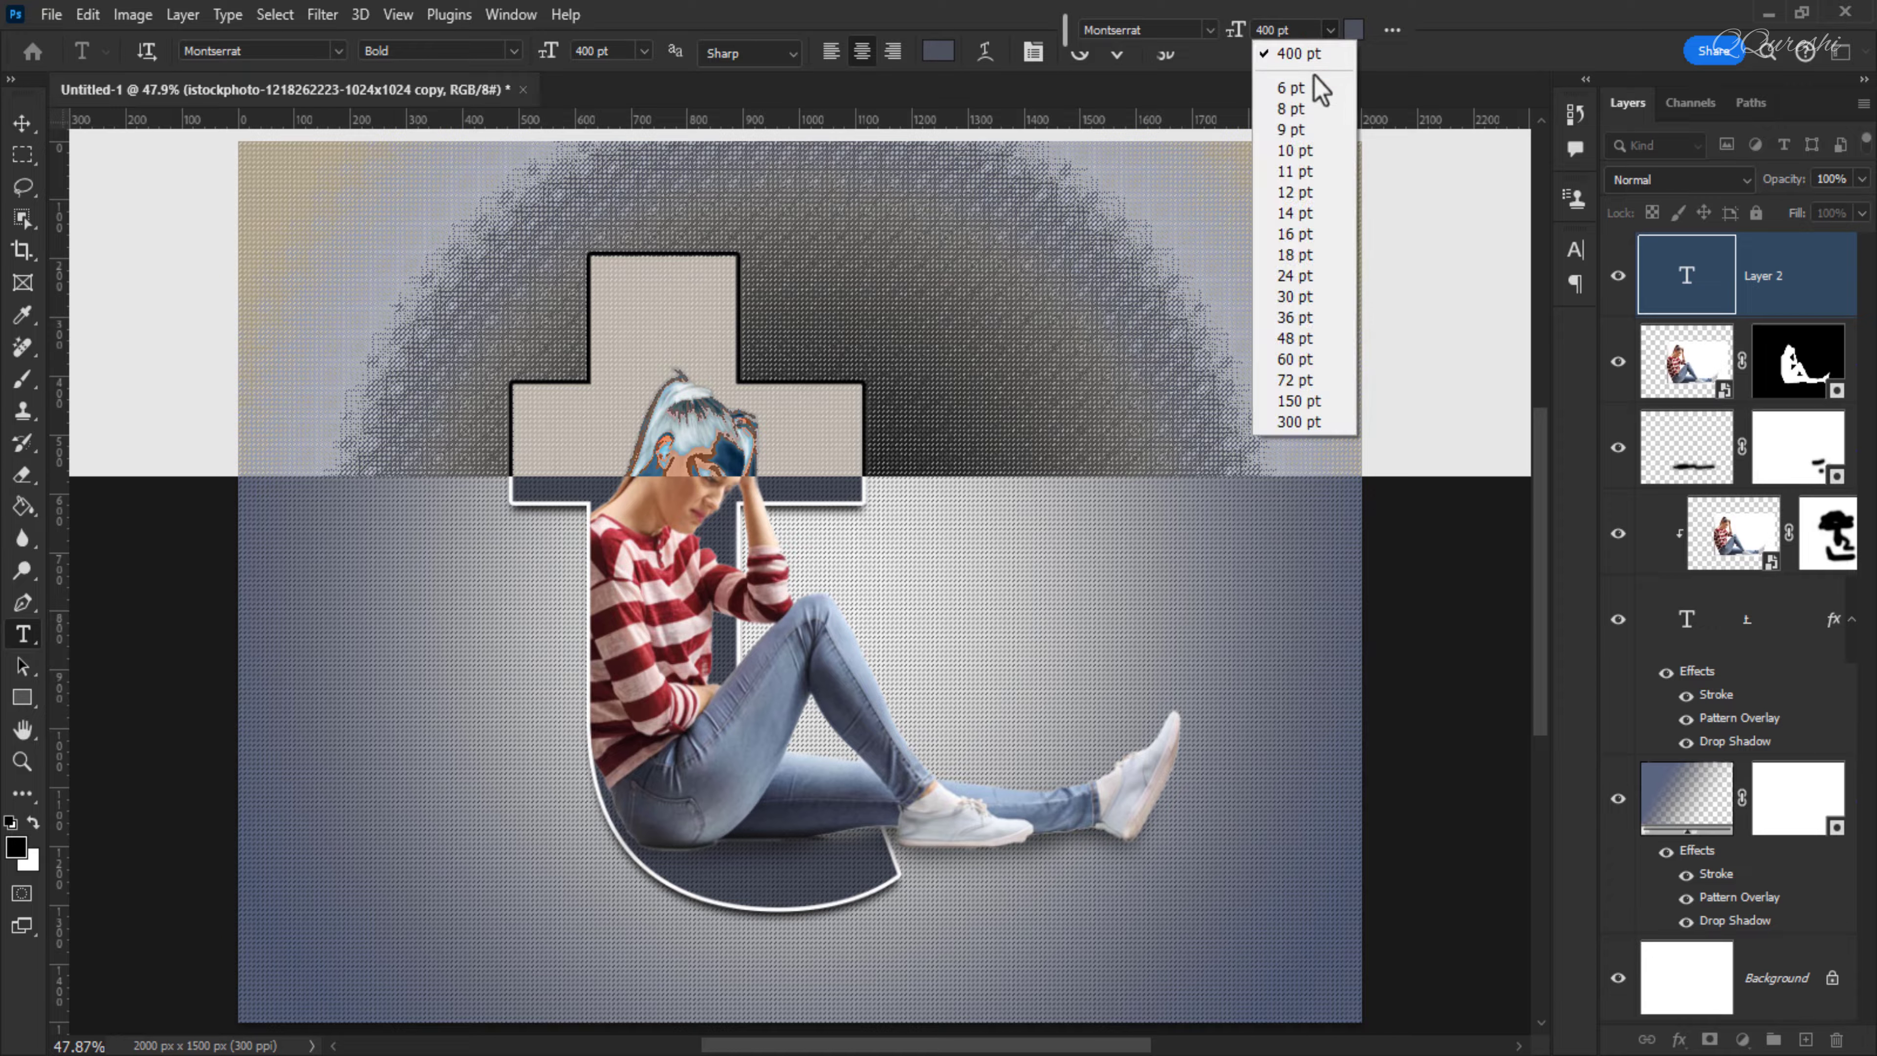
{"action": "left_click", "coordinate": [1296, 171]}
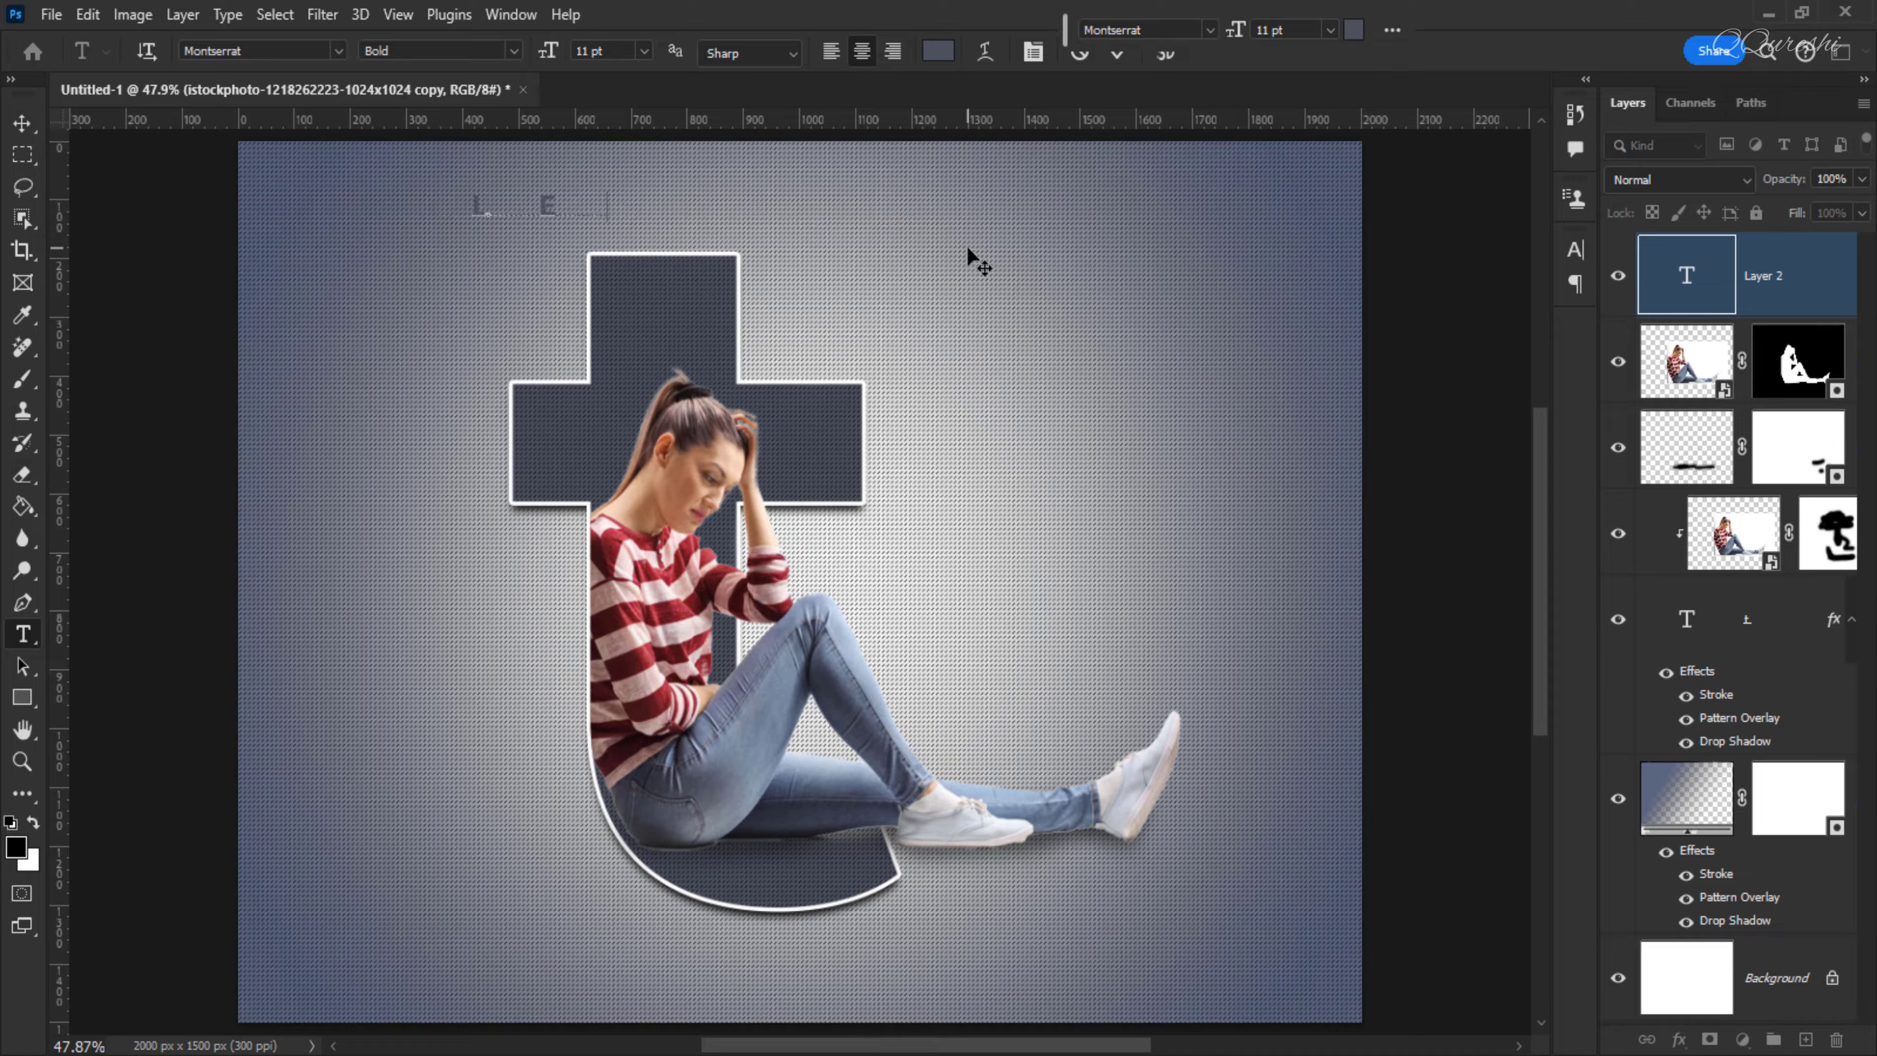
{"action": "left_click", "coordinate": [1700, 275]}
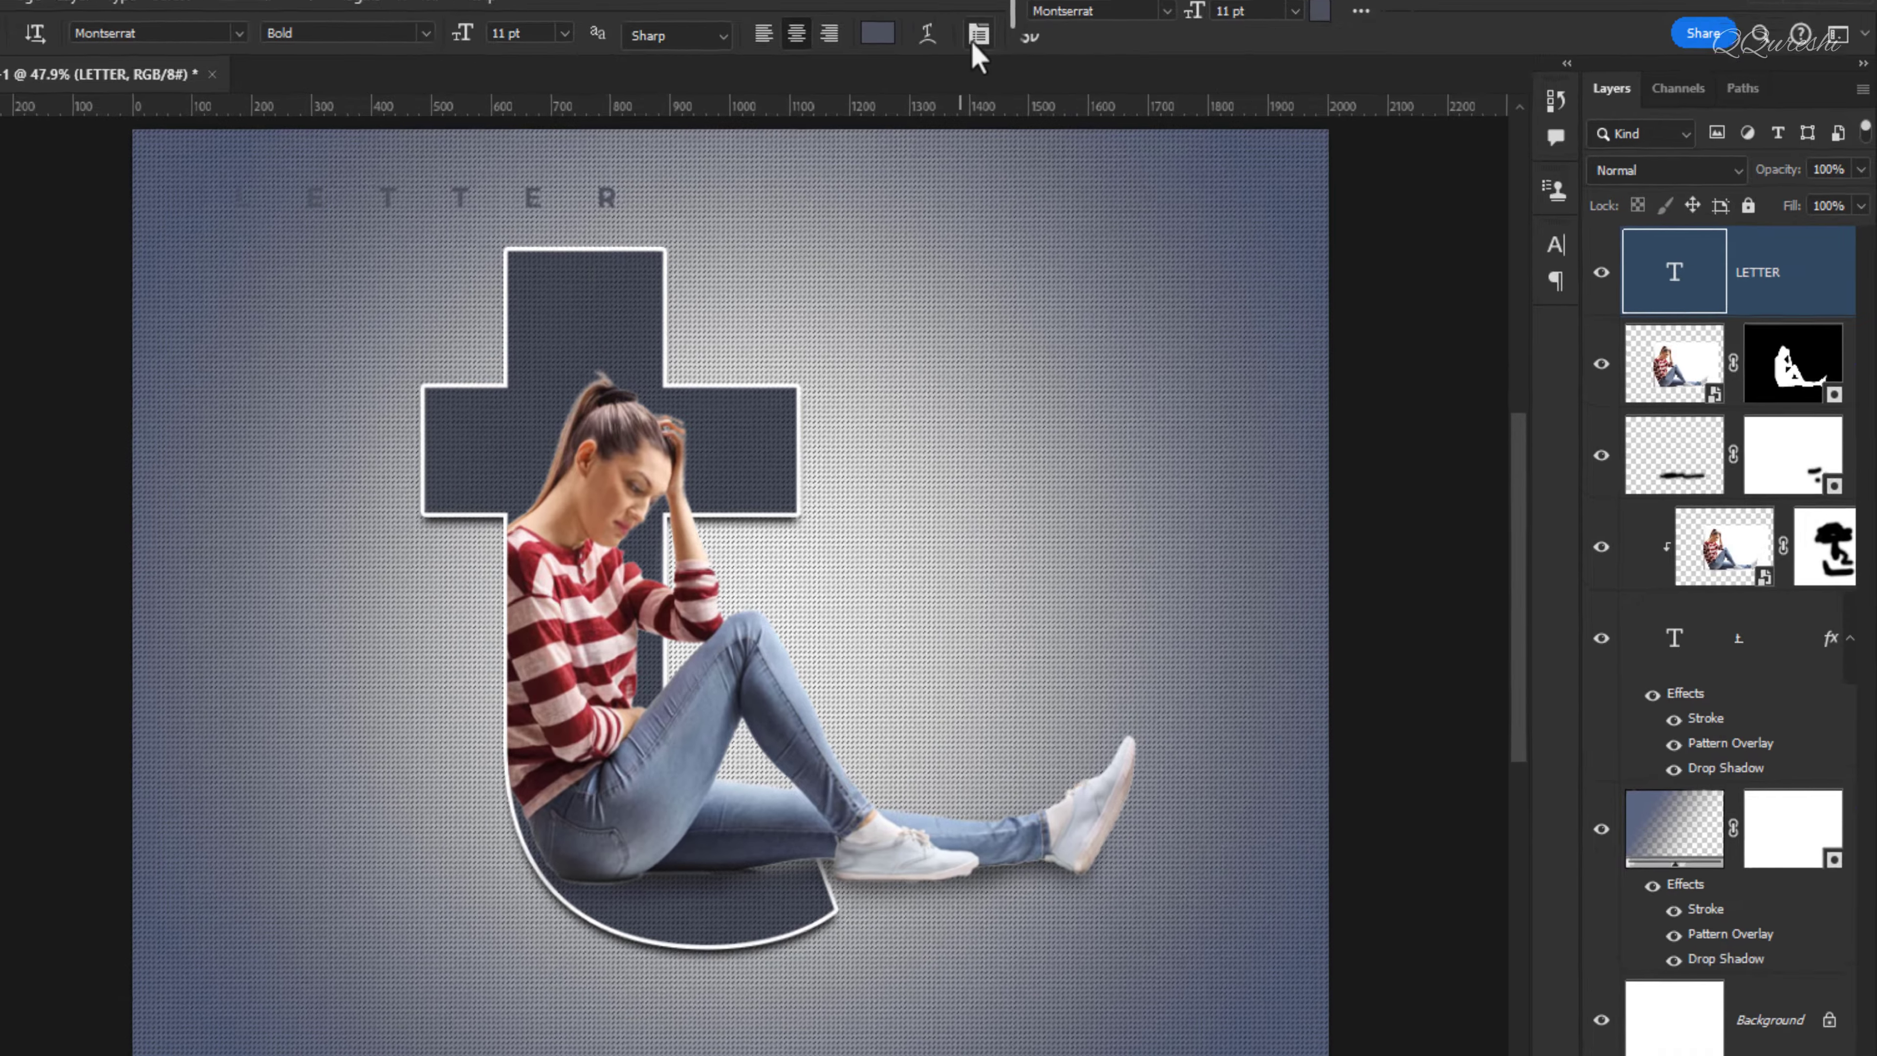
Try a tracking of 0 on the LETTER text and set it back to 2000
{"action": "left_click", "coordinate": [979, 34]}
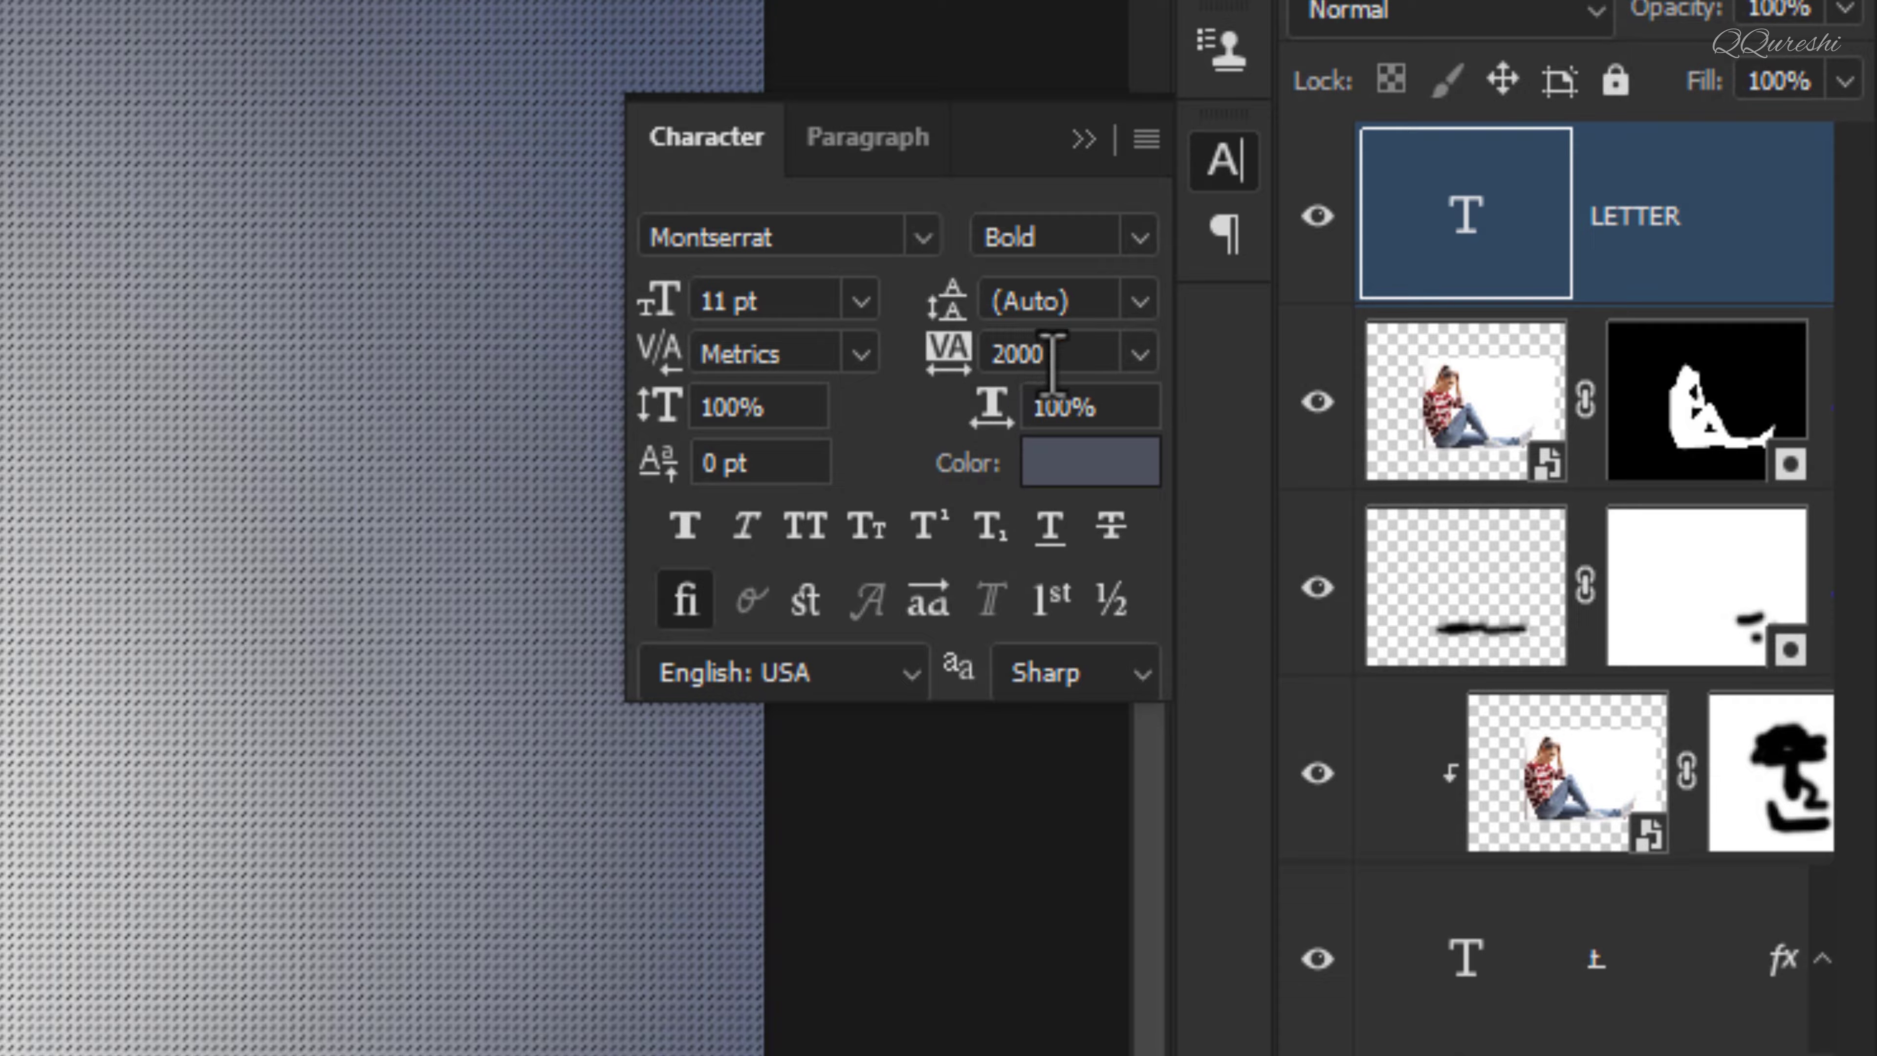
{"action": "left_click", "coordinate": [950, 355]}
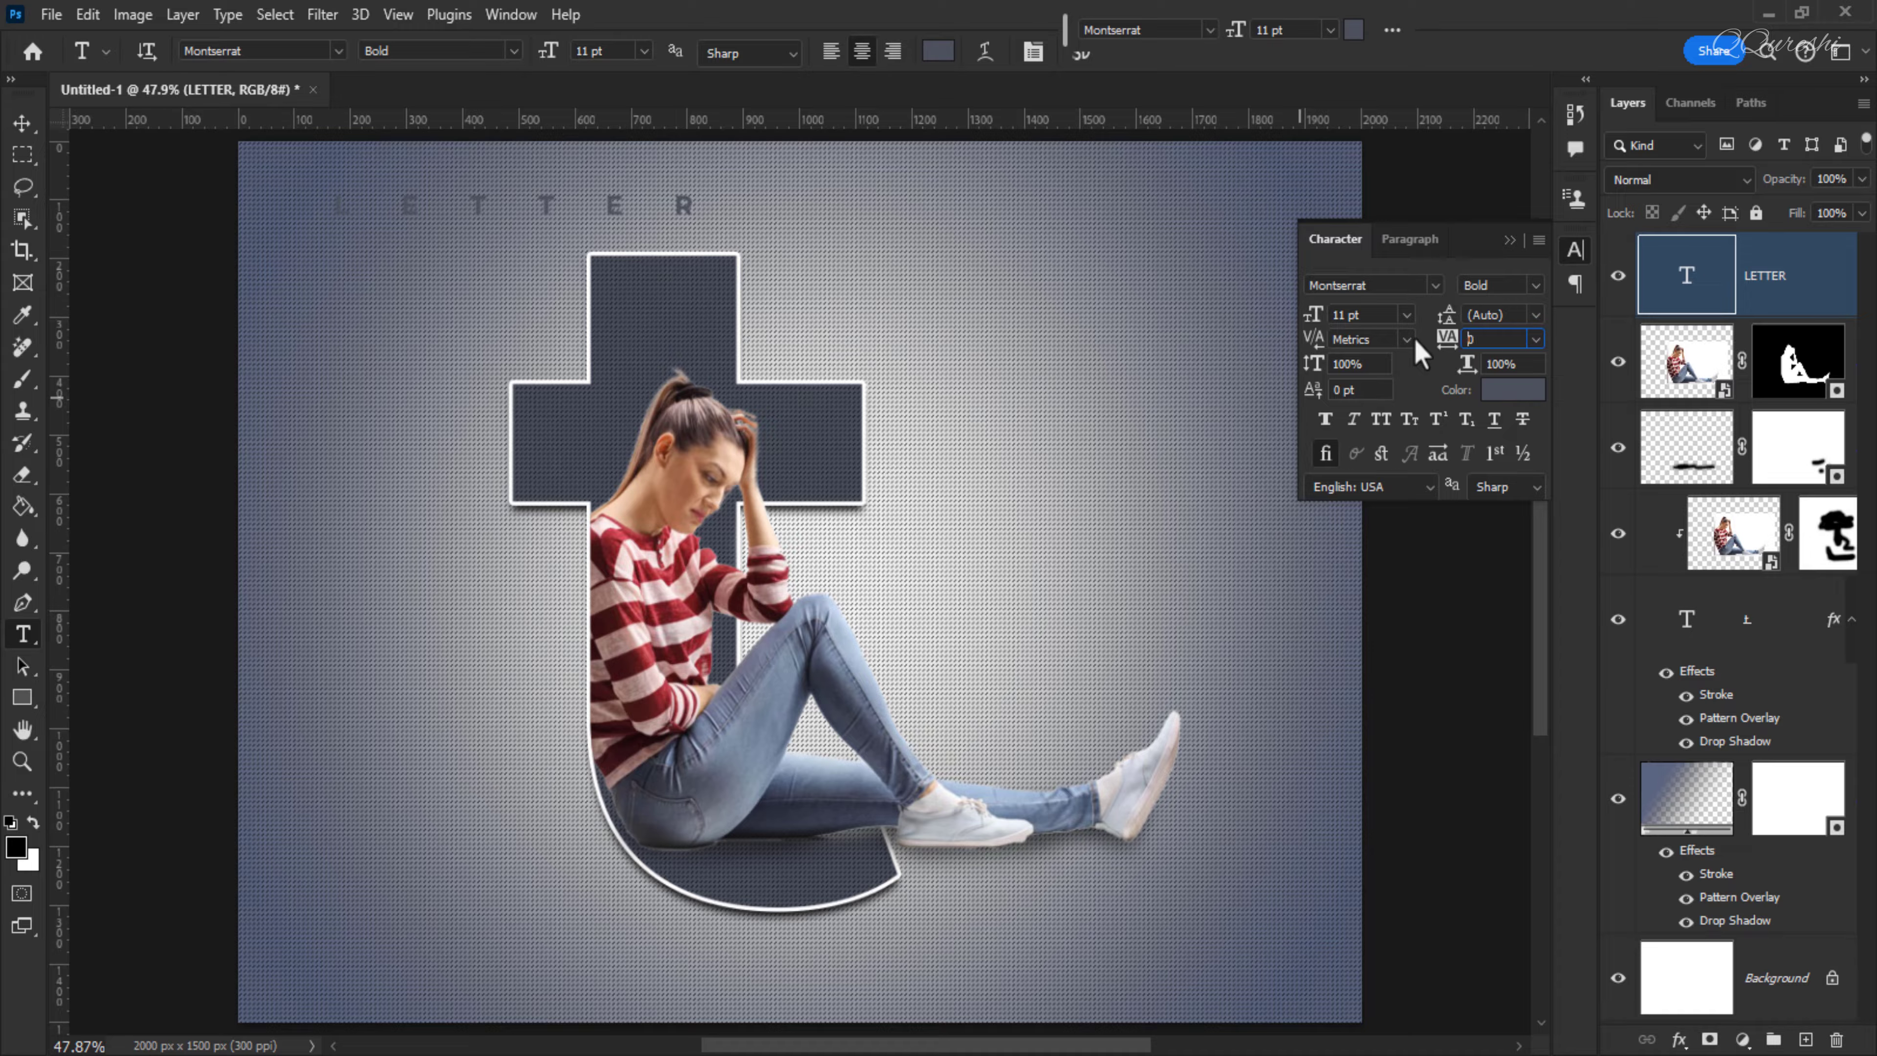
{"action": "key", "text": "Return"}
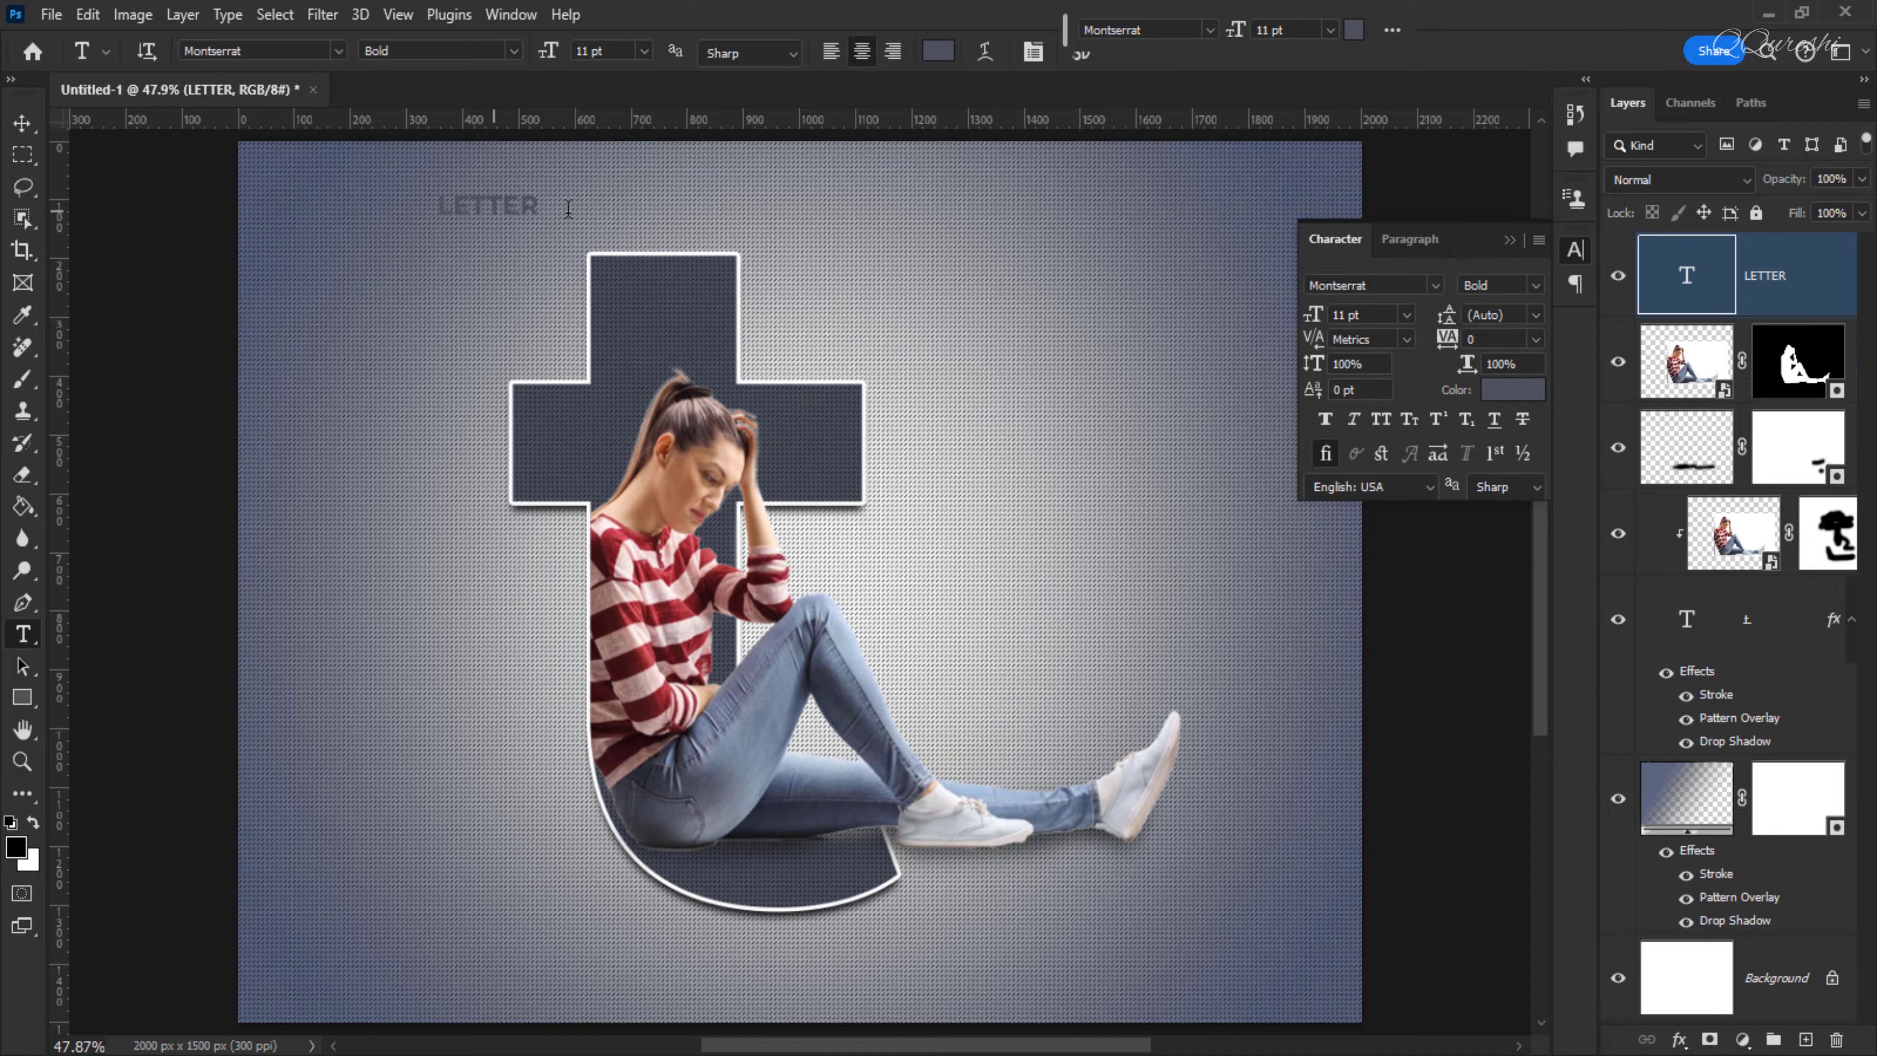
{"action": "left_click", "coordinate": [1473, 339]}
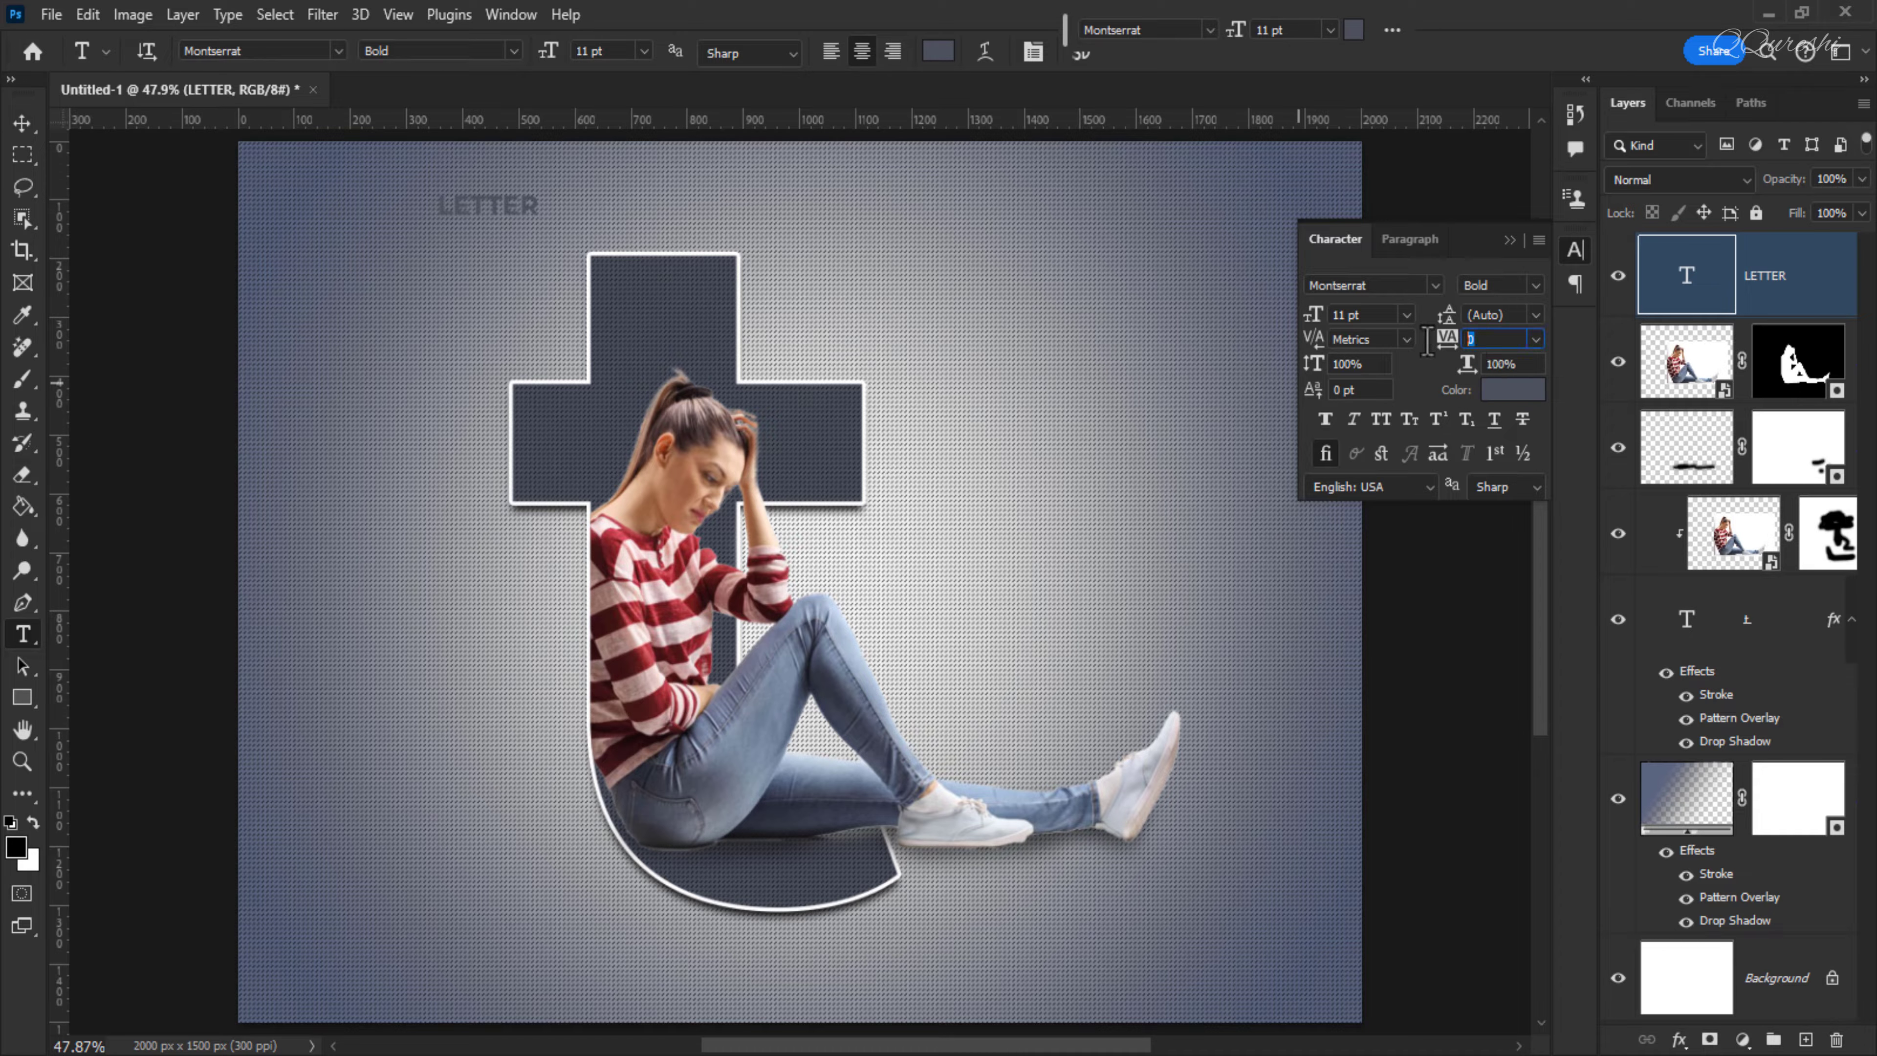
{"action": "type", "text": "2000"}
{"action": "key", "text": "Return"}
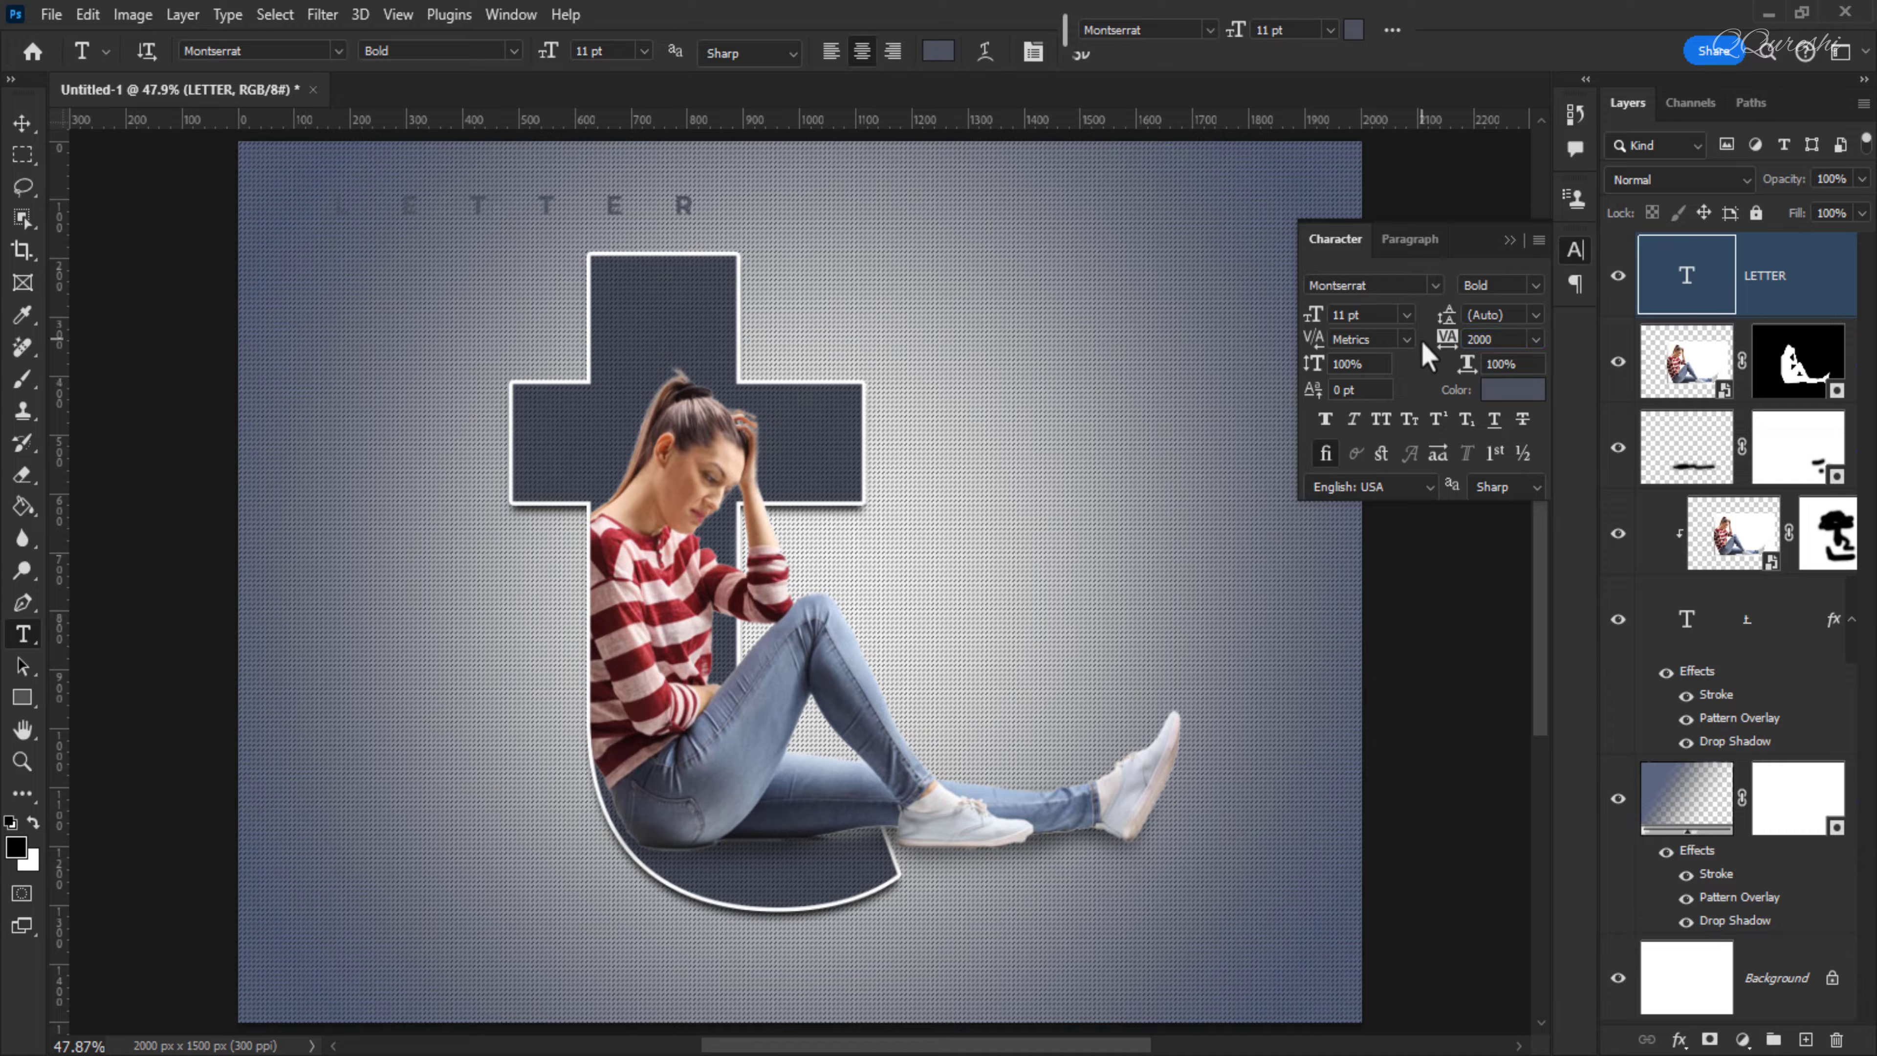
Change the LETTER text colour to black (000000) and centre the caption above the stem of the letter t
{"action": "left_click", "coordinate": [1512, 390]}
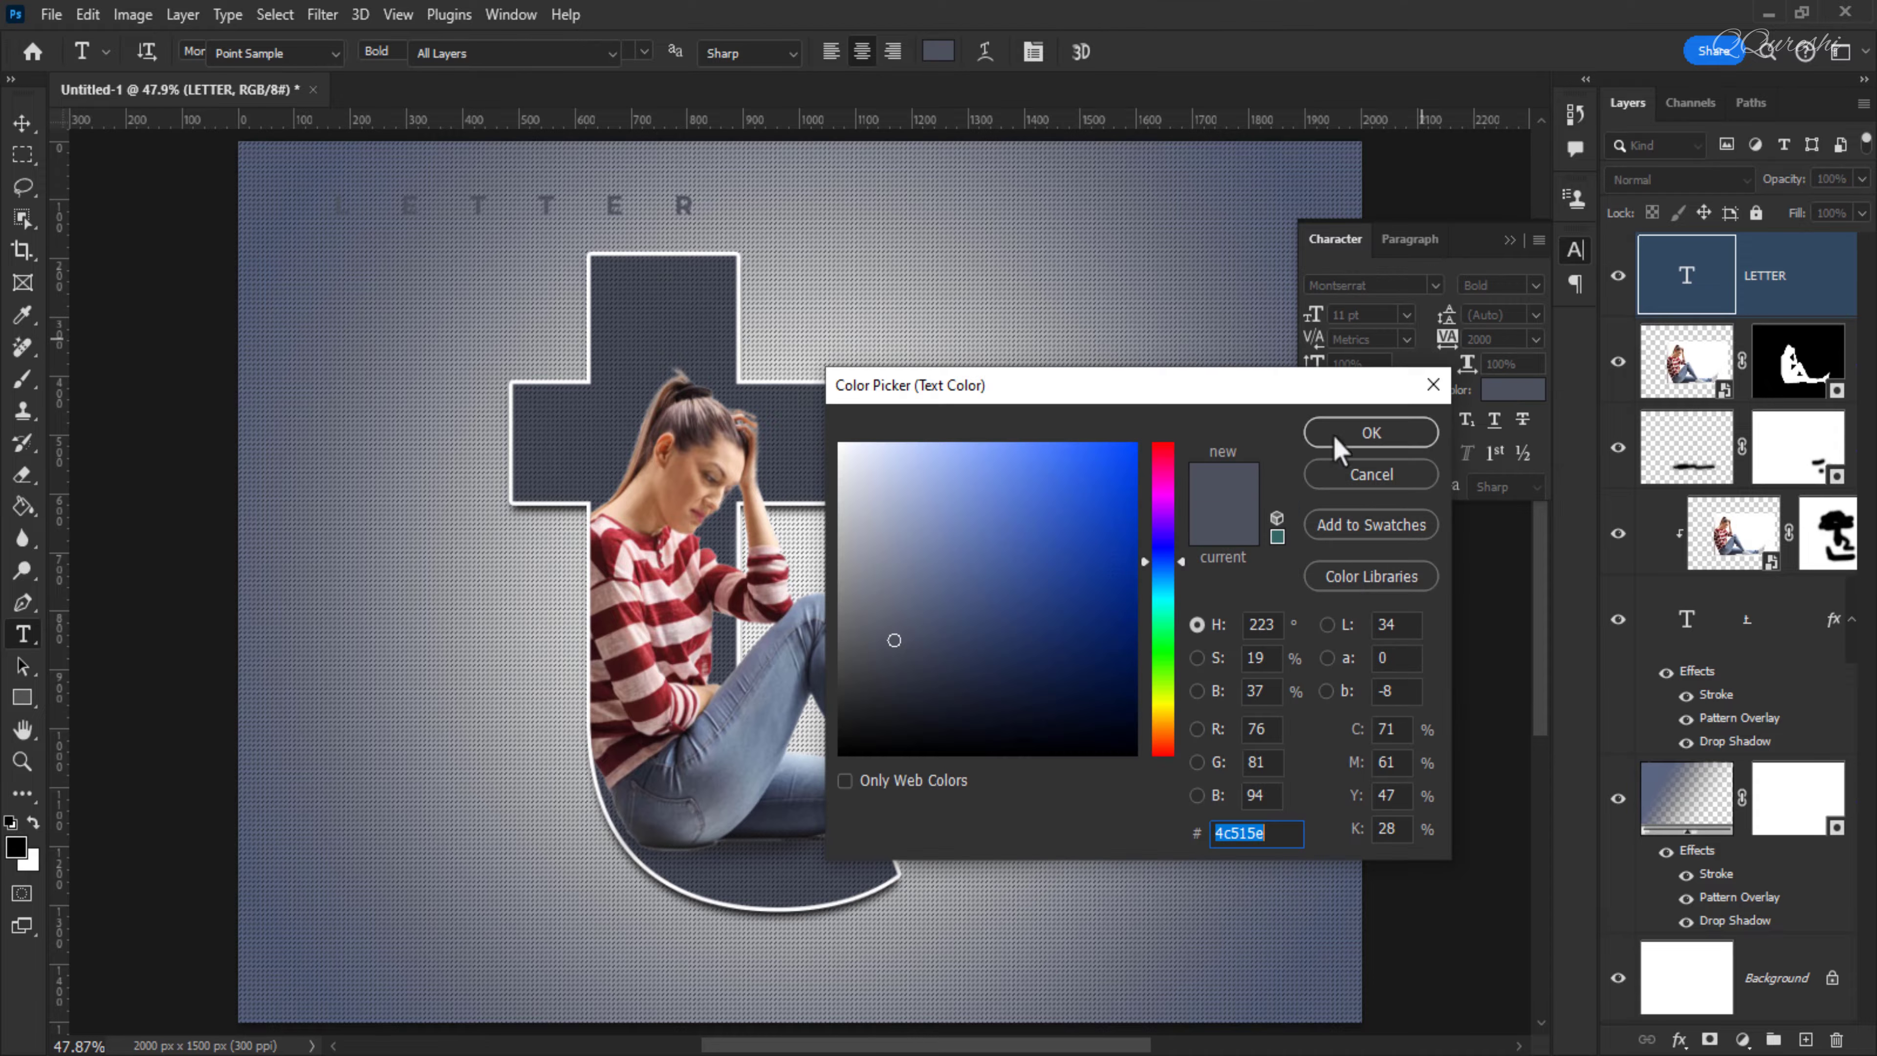
{"action": "left_click_drag", "start_coordinate": [1039, 629], "coordinate": [1163, 765]}
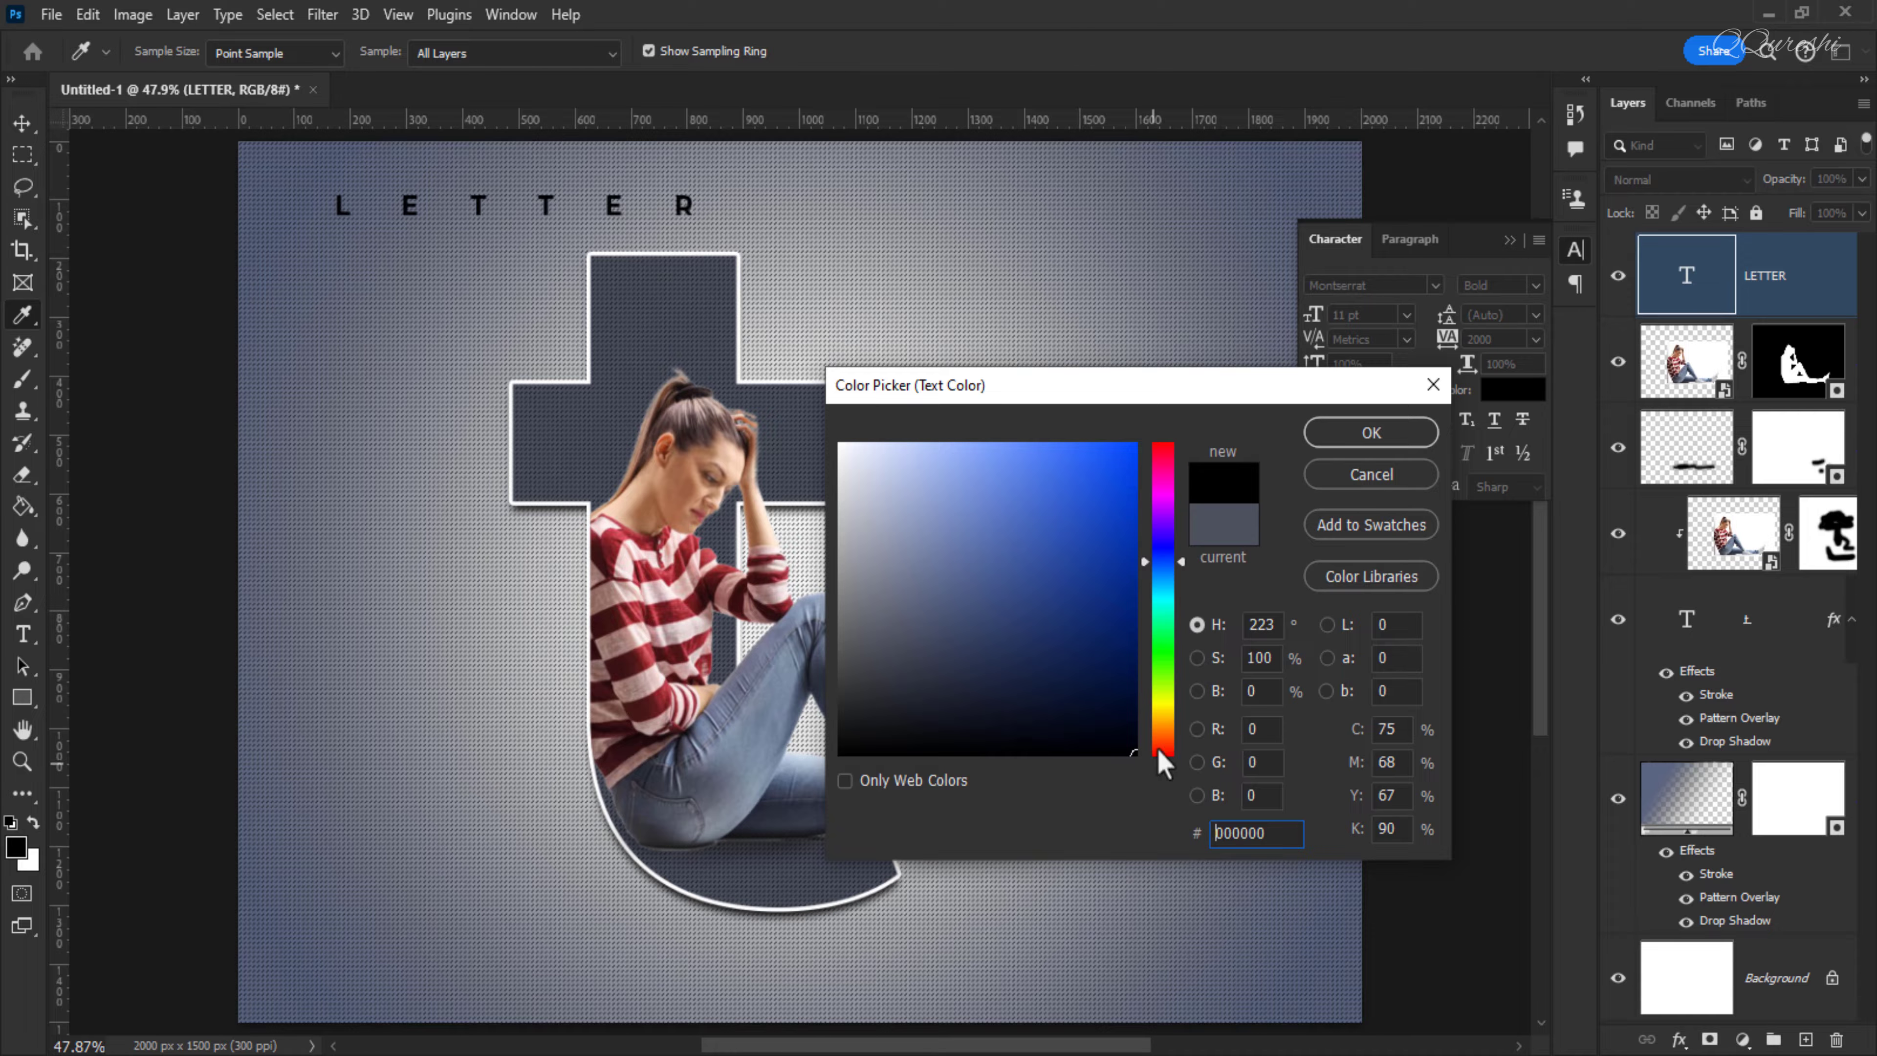
{"action": "left_click", "coordinate": [1377, 433]}
{"action": "left_click", "coordinate": [1510, 239]}
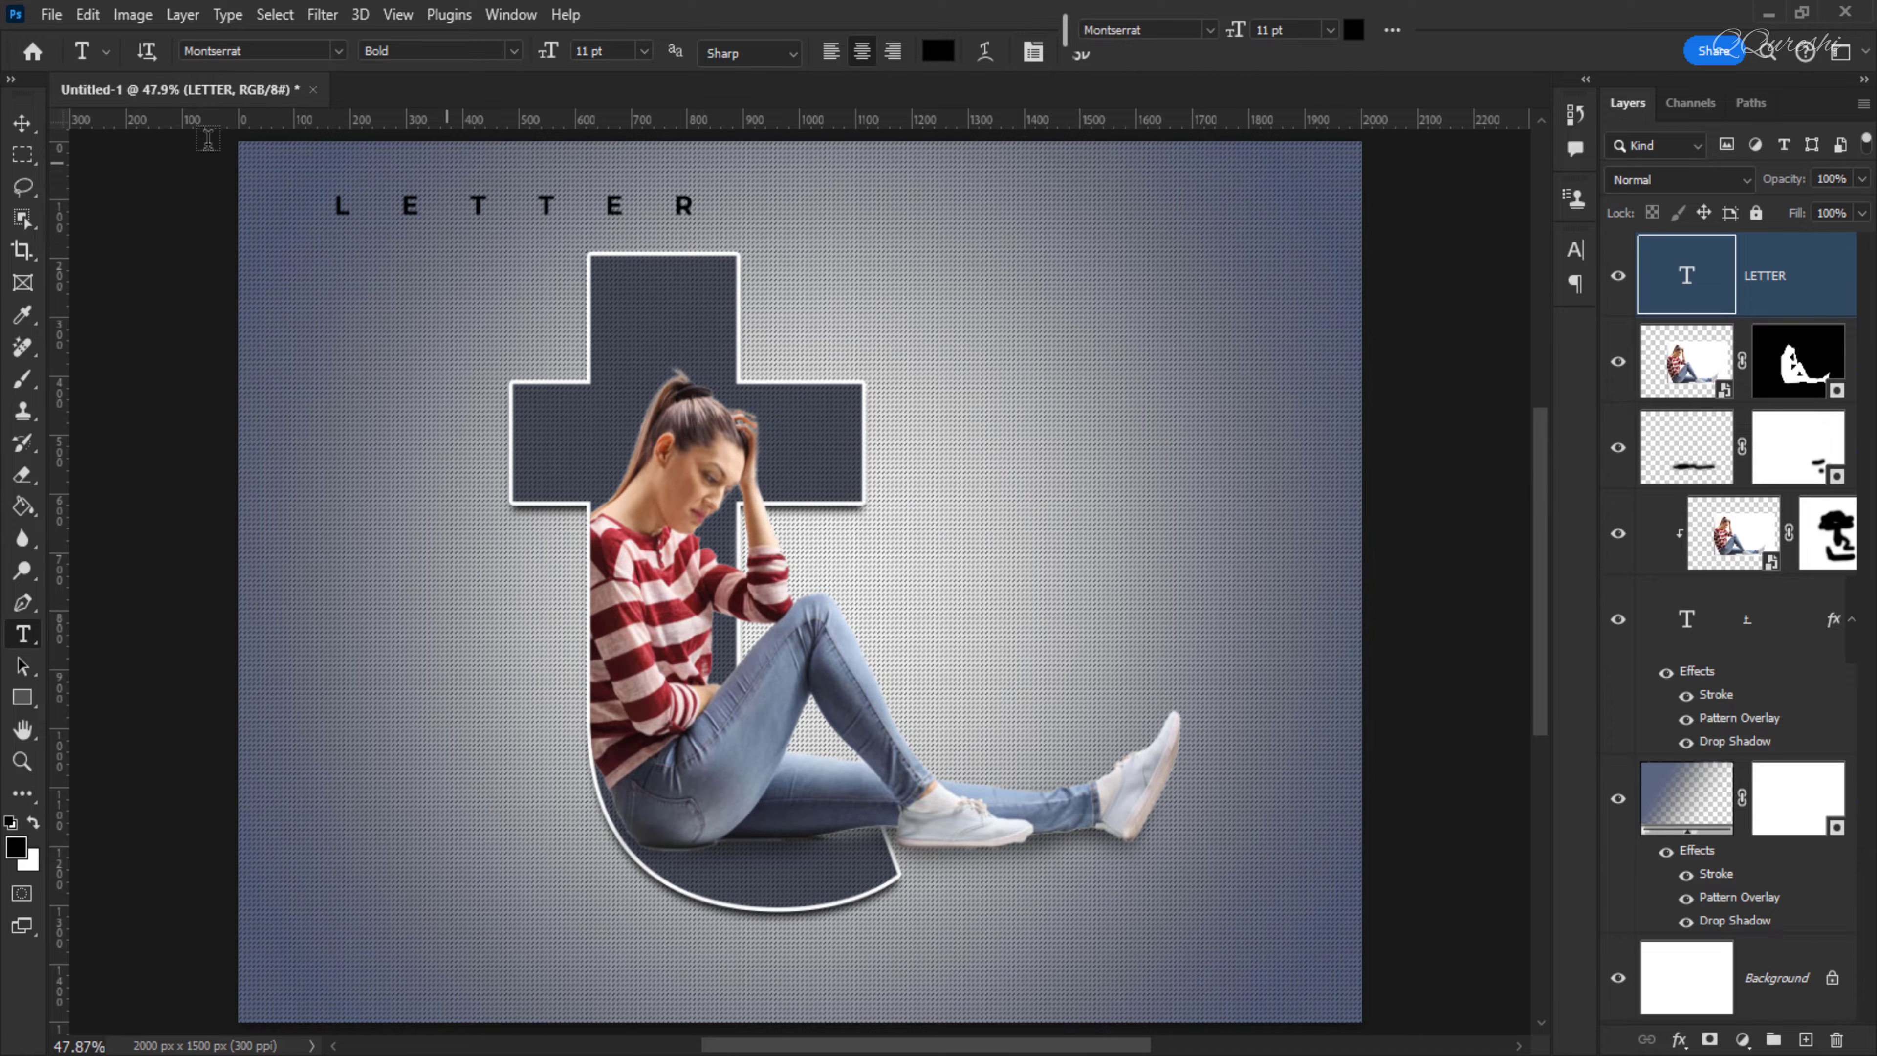
{"action": "key", "text": "v"}
{"action": "left_click_drag", "start_coordinate": [687, 215], "coordinate": [816, 221]}
Duplicate the LETTER caption, place the copy below the letter t, and change its text to PORTRAIT
{"action": "key", "text": "ctrl+j"}
{"action": "key", "text": "ctrl"}
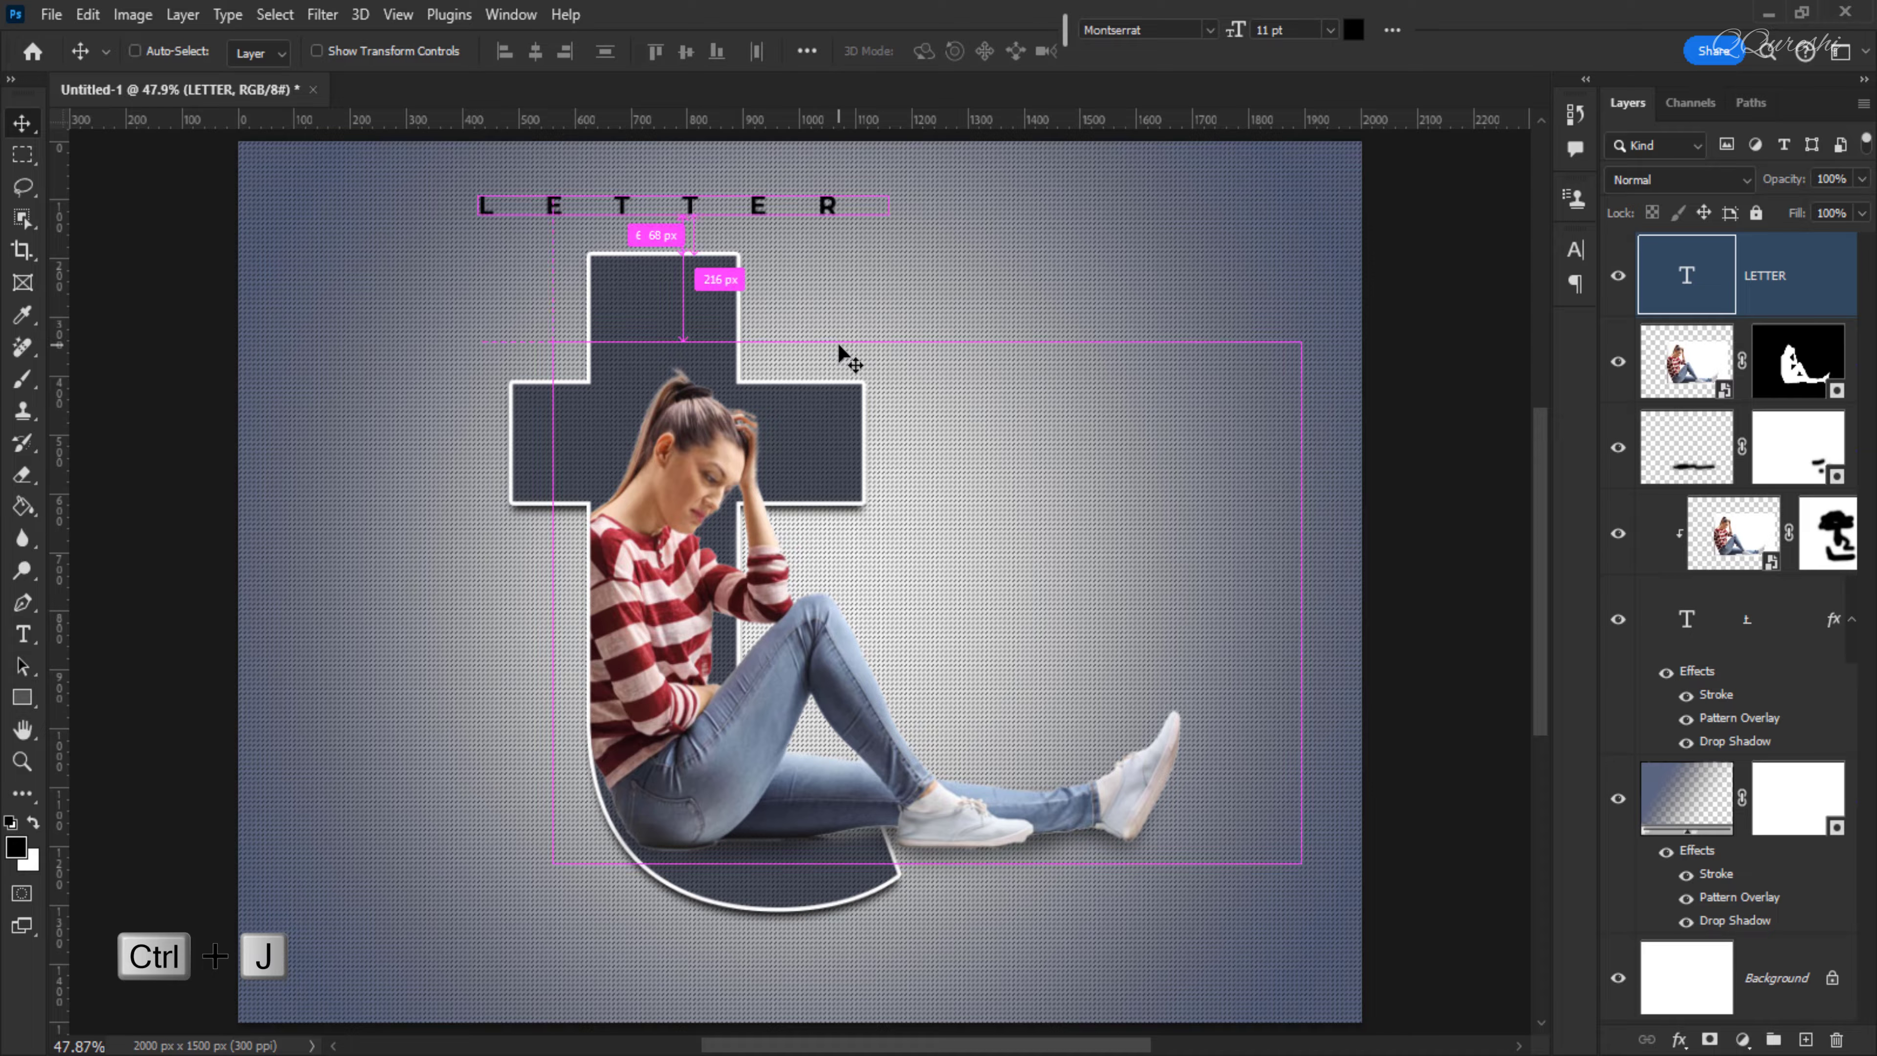
{"action": "key", "text": "ctrl+j"}
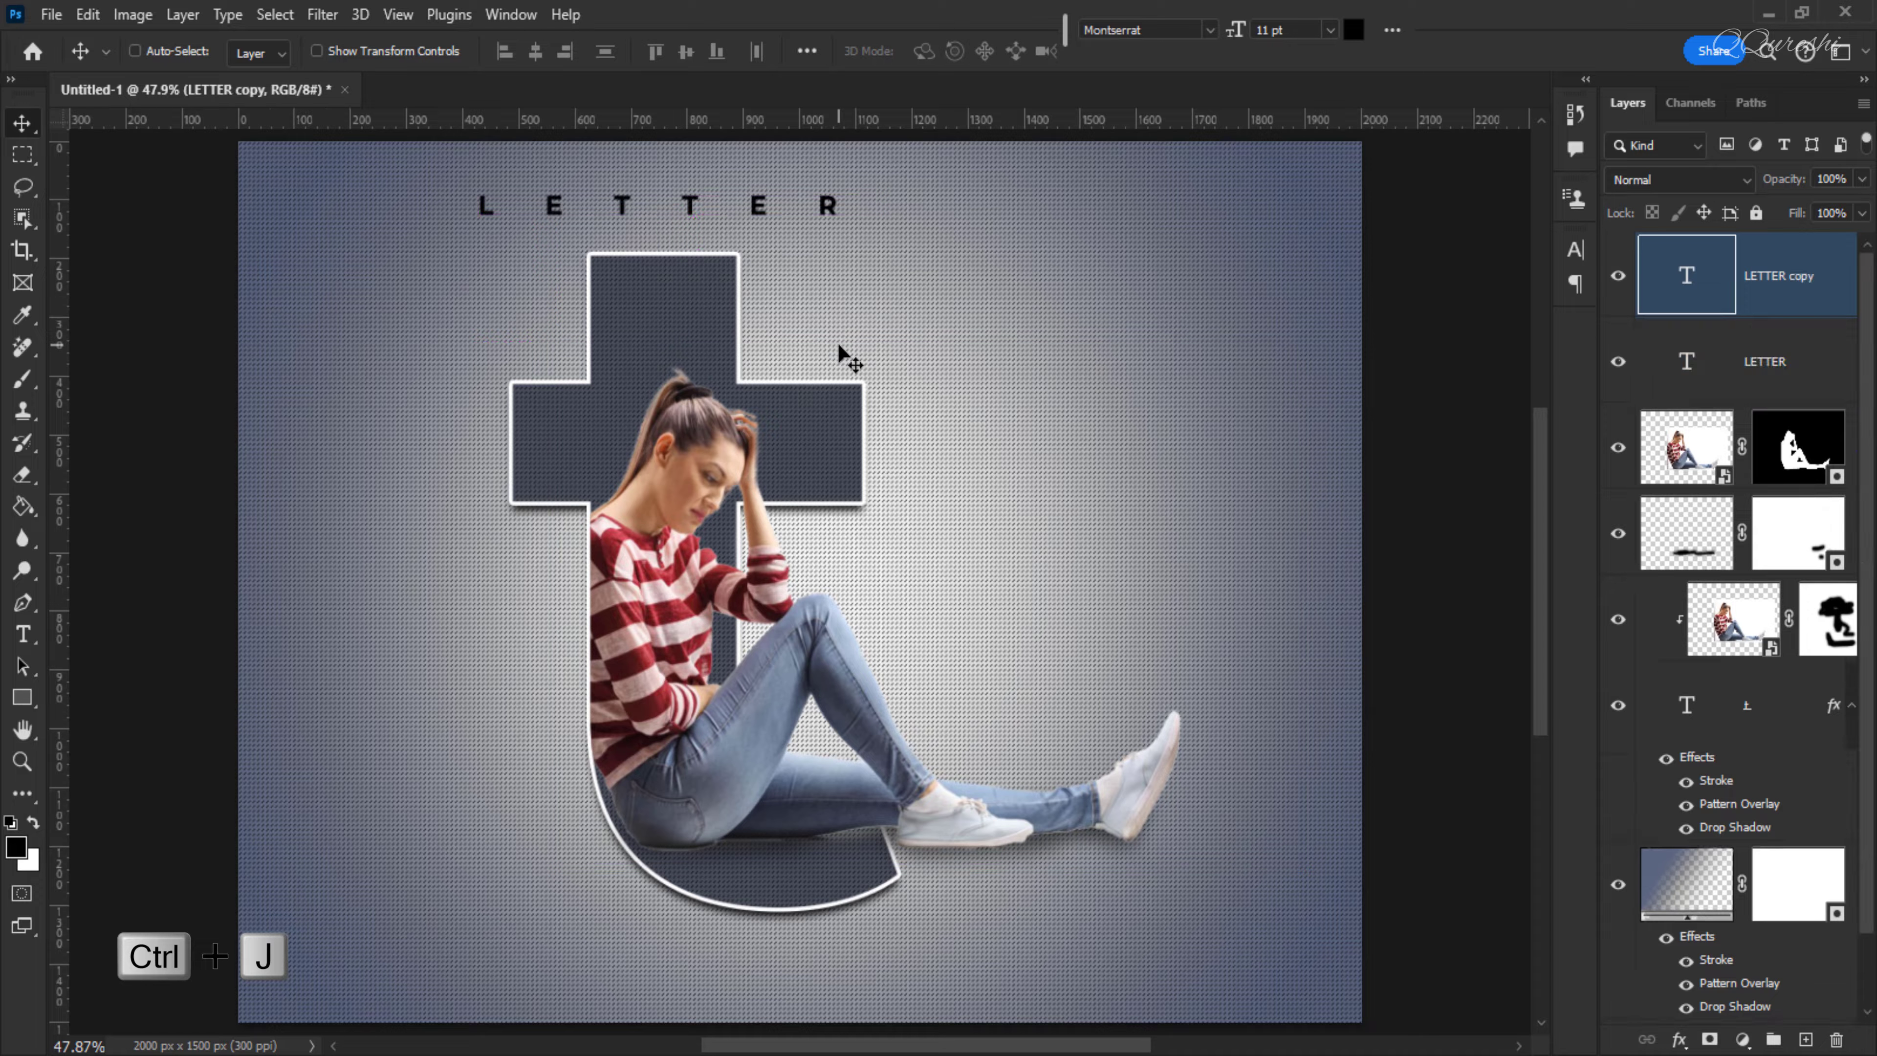
{"action": "left_click_drag", "start_coordinate": [837, 209], "coordinate": [945, 959]}
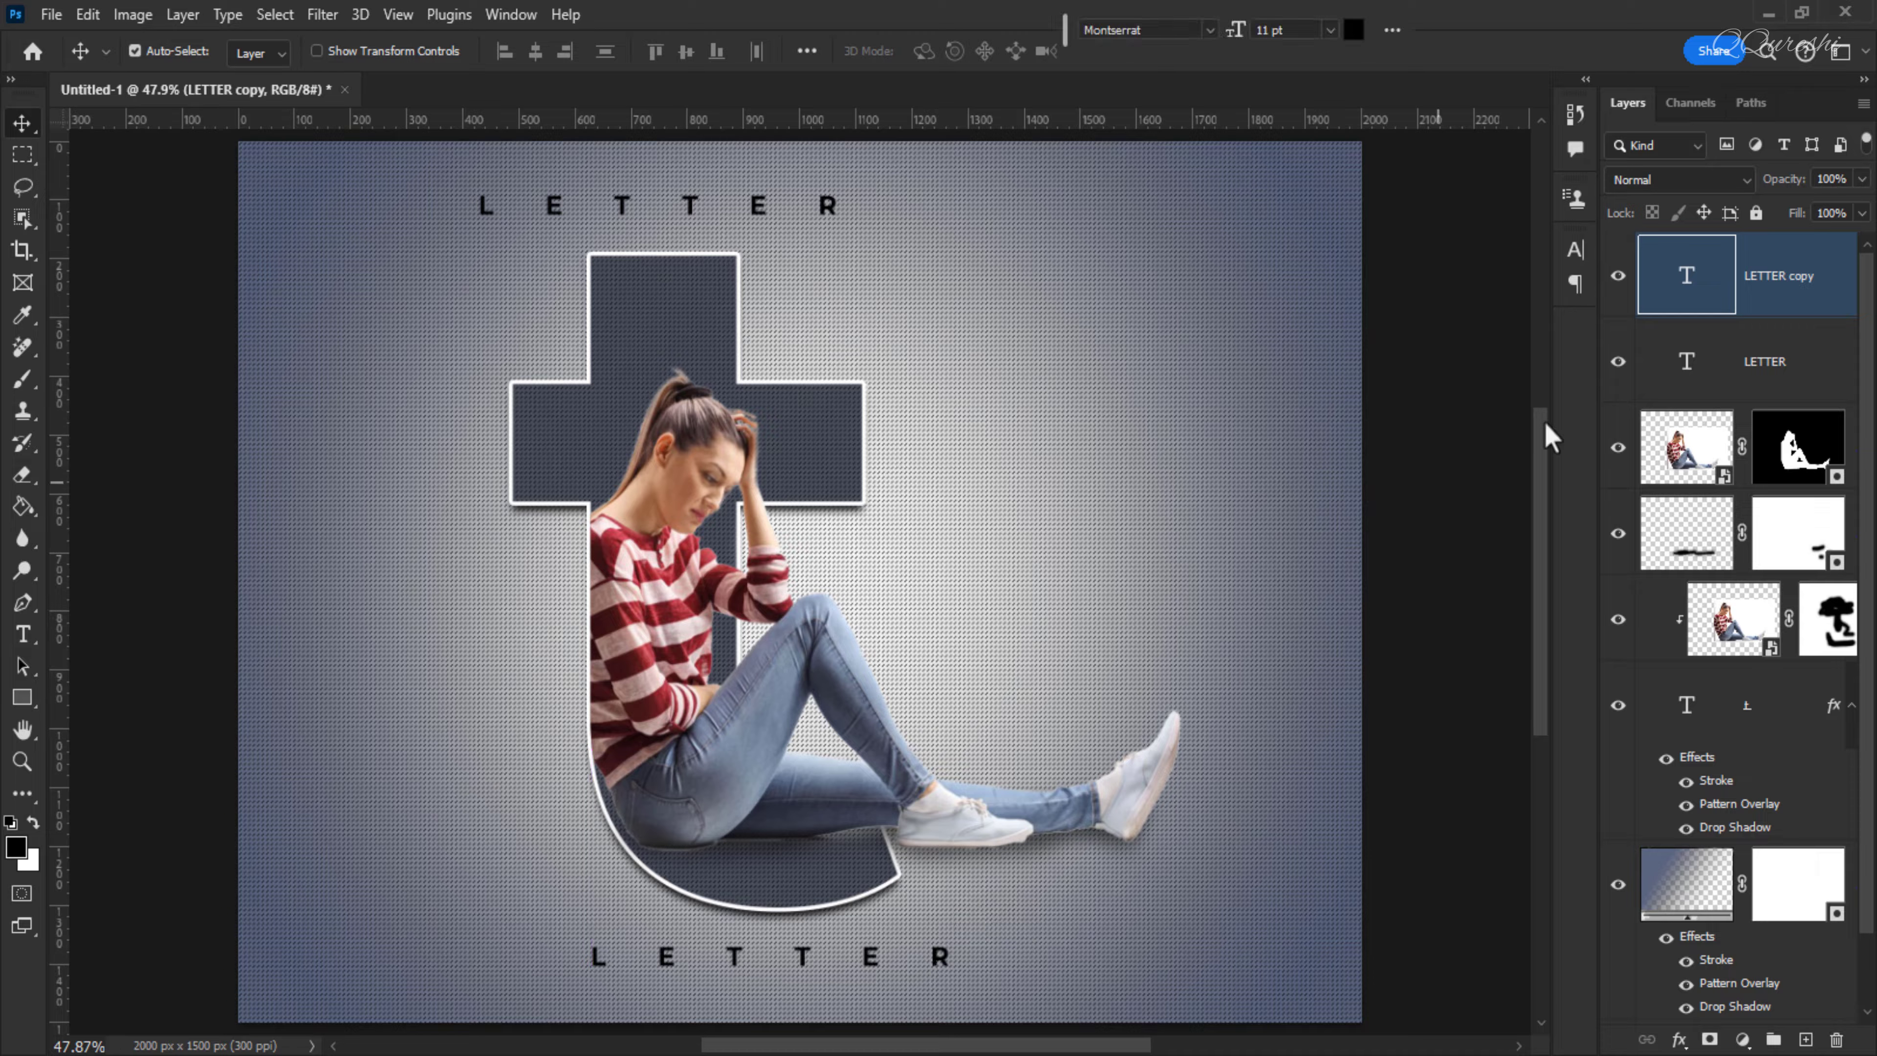
{"action": "double_click", "coordinate": [1687, 284]}
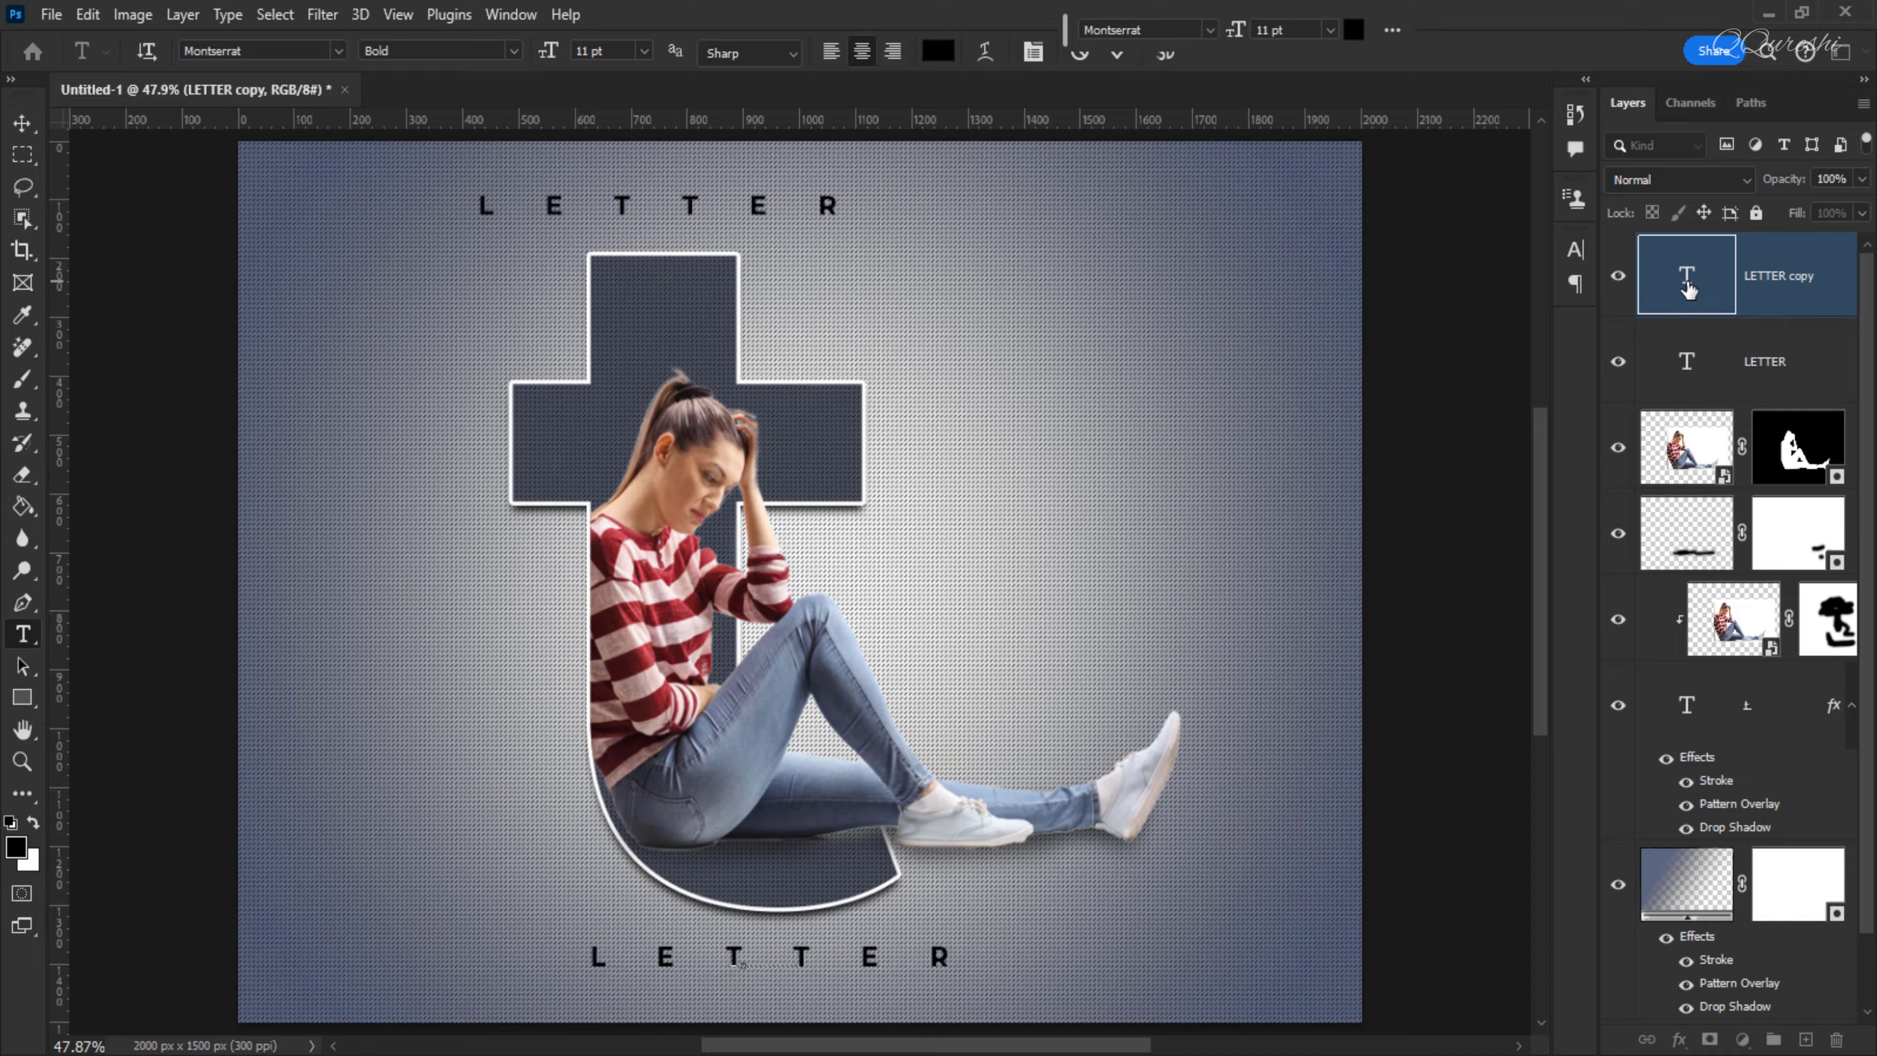
{"action": "type", "text": "PORTRAIT"}
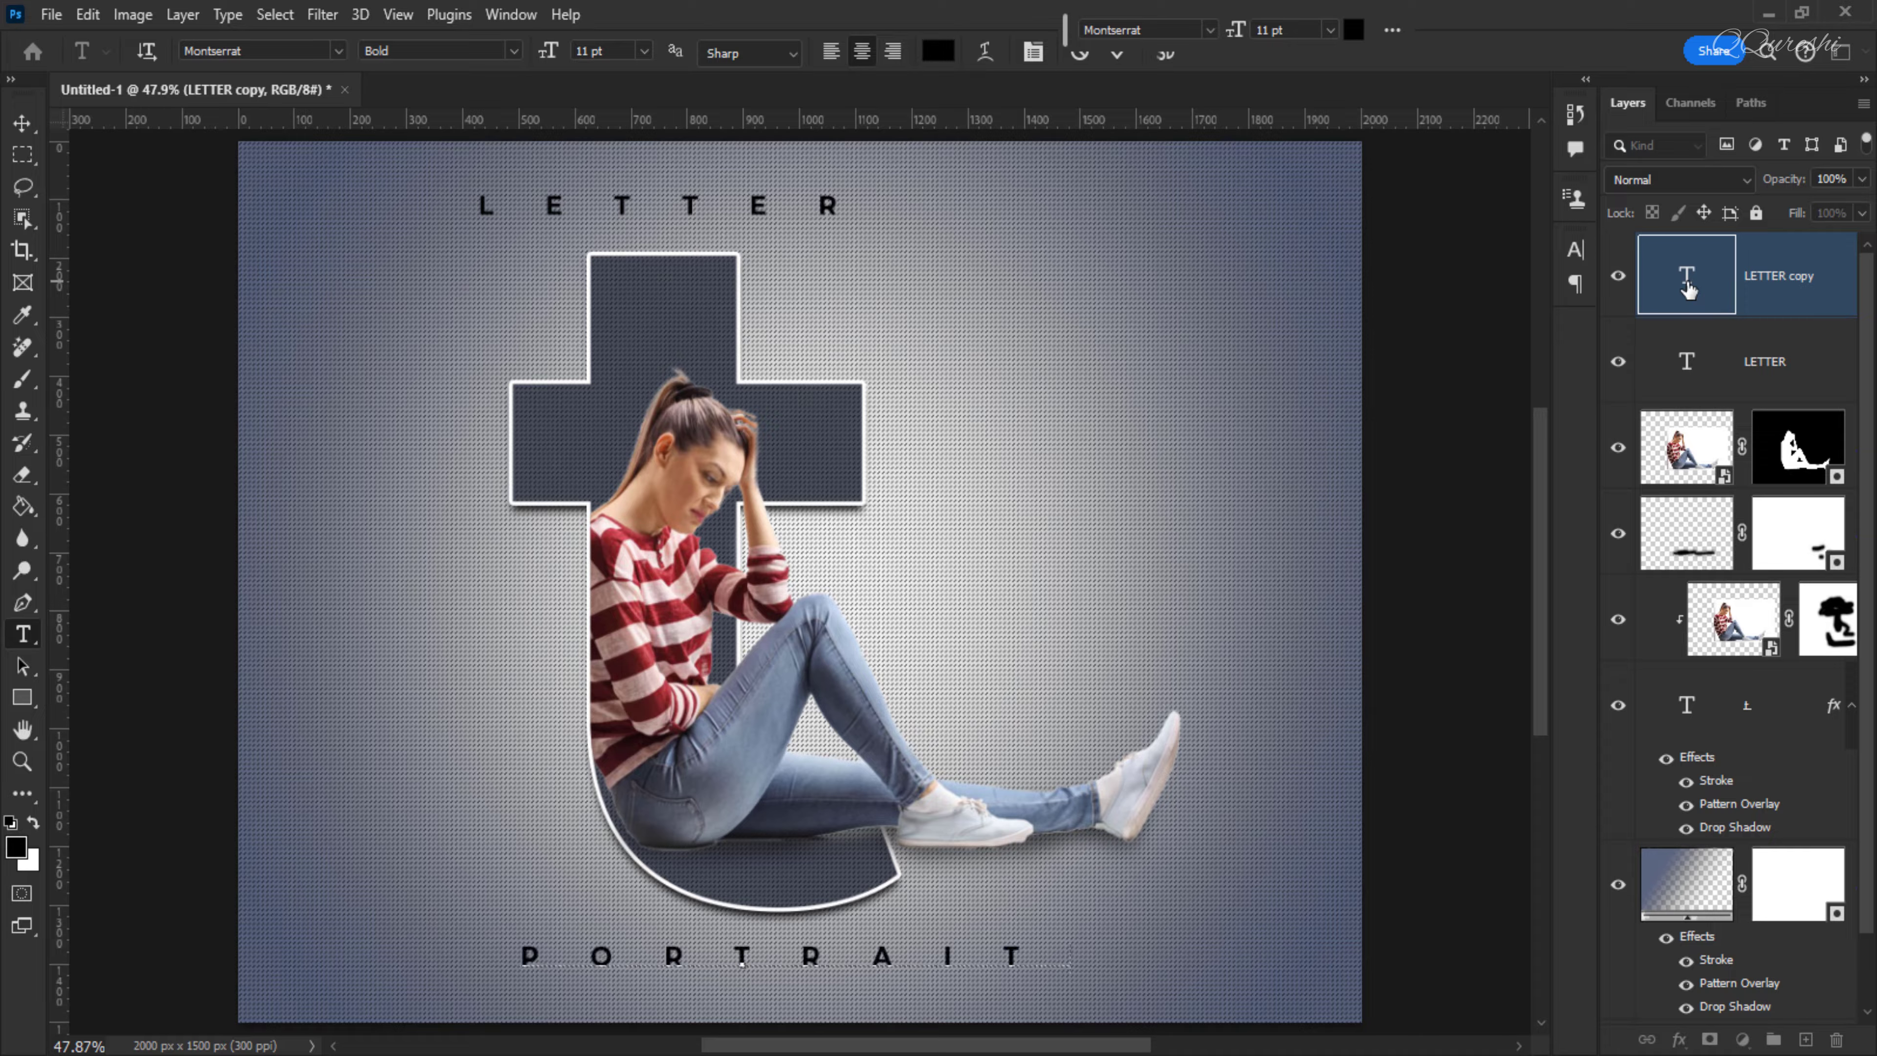
{"action": "key", "text": "ctrl+Return"}
Nudge the PORTRAIT caption about 10 px to the right beneath the letter t
{"action": "key", "text": "v"}
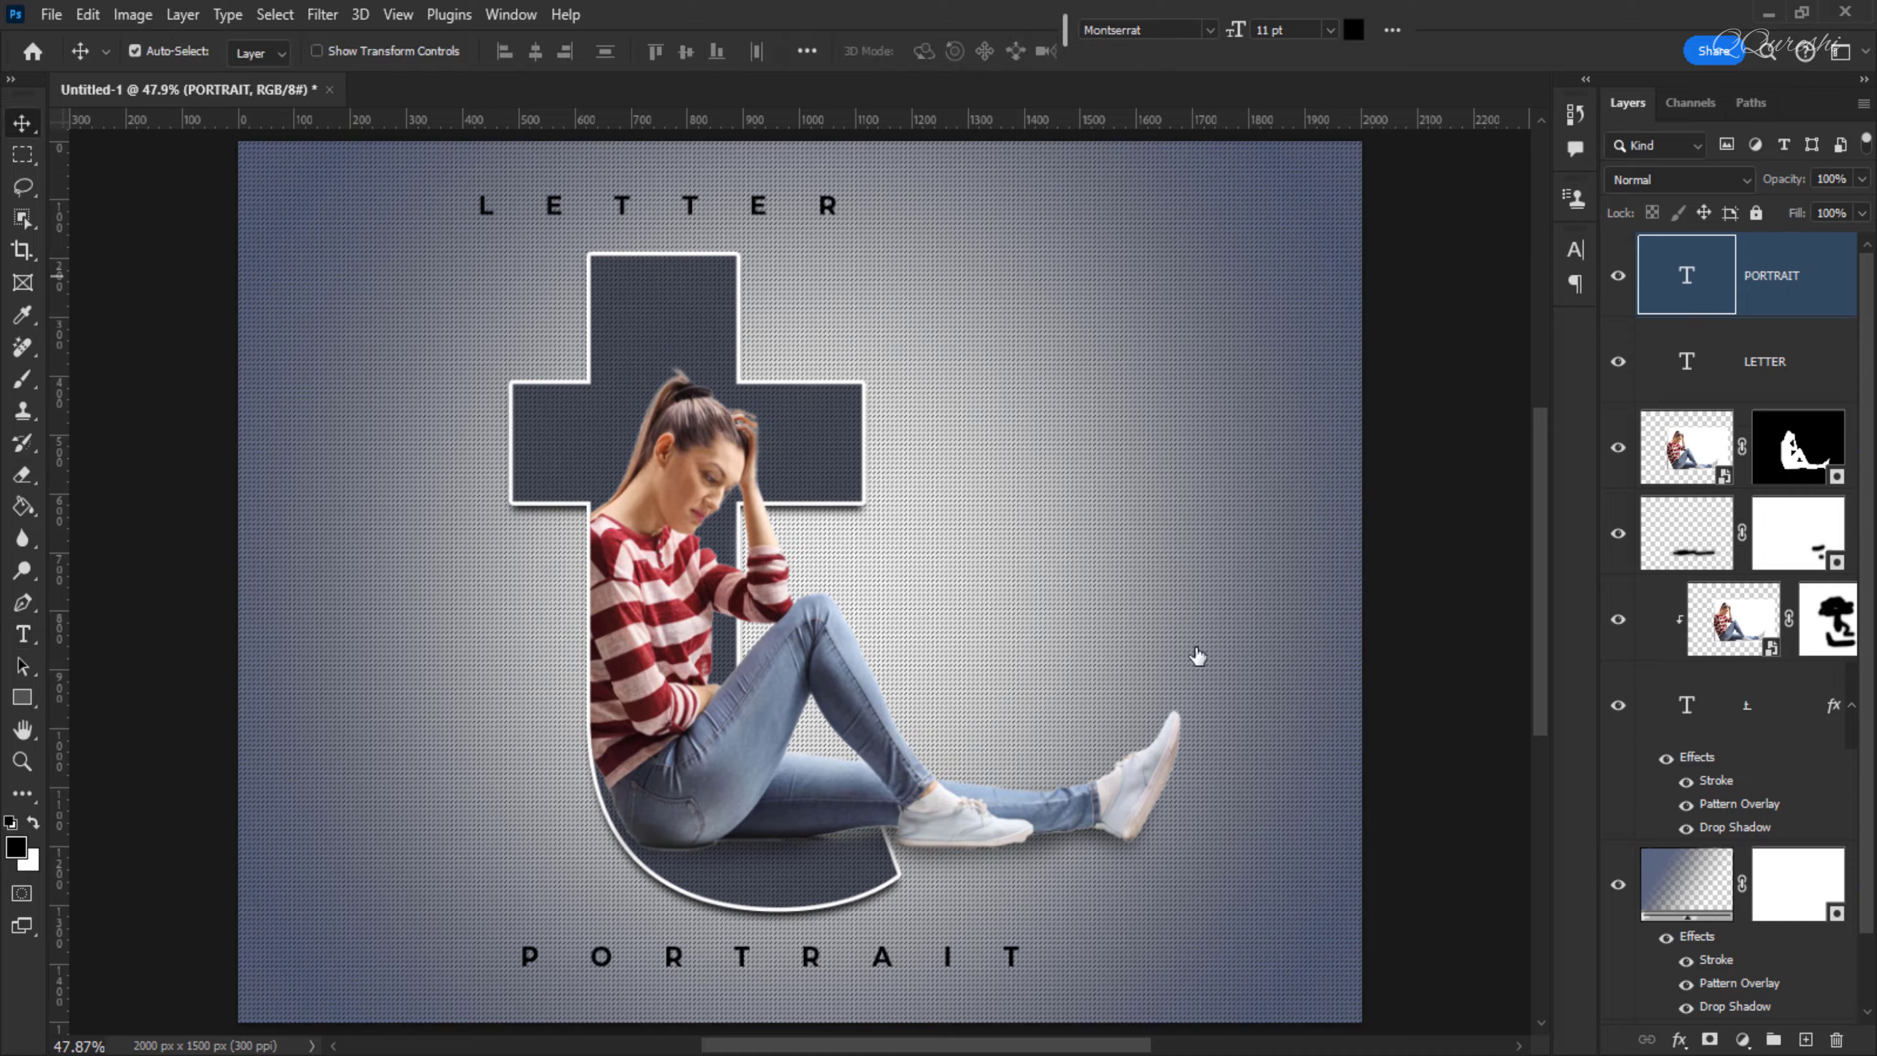
{"action": "key", "text": "Right"}
{"action": "key", "text": "Right"}
{"action": "key", "text": "Right"}
{"action": "key", "text": "Right"}
{"action": "key", "text": "Right"}
{"action": "key", "text": "Right"}
{"action": "key", "text": "Right"}
{"action": "key", "text": "Right"}
{"action": "key", "text": "Right"}
{"action": "key", "text": "Right"}
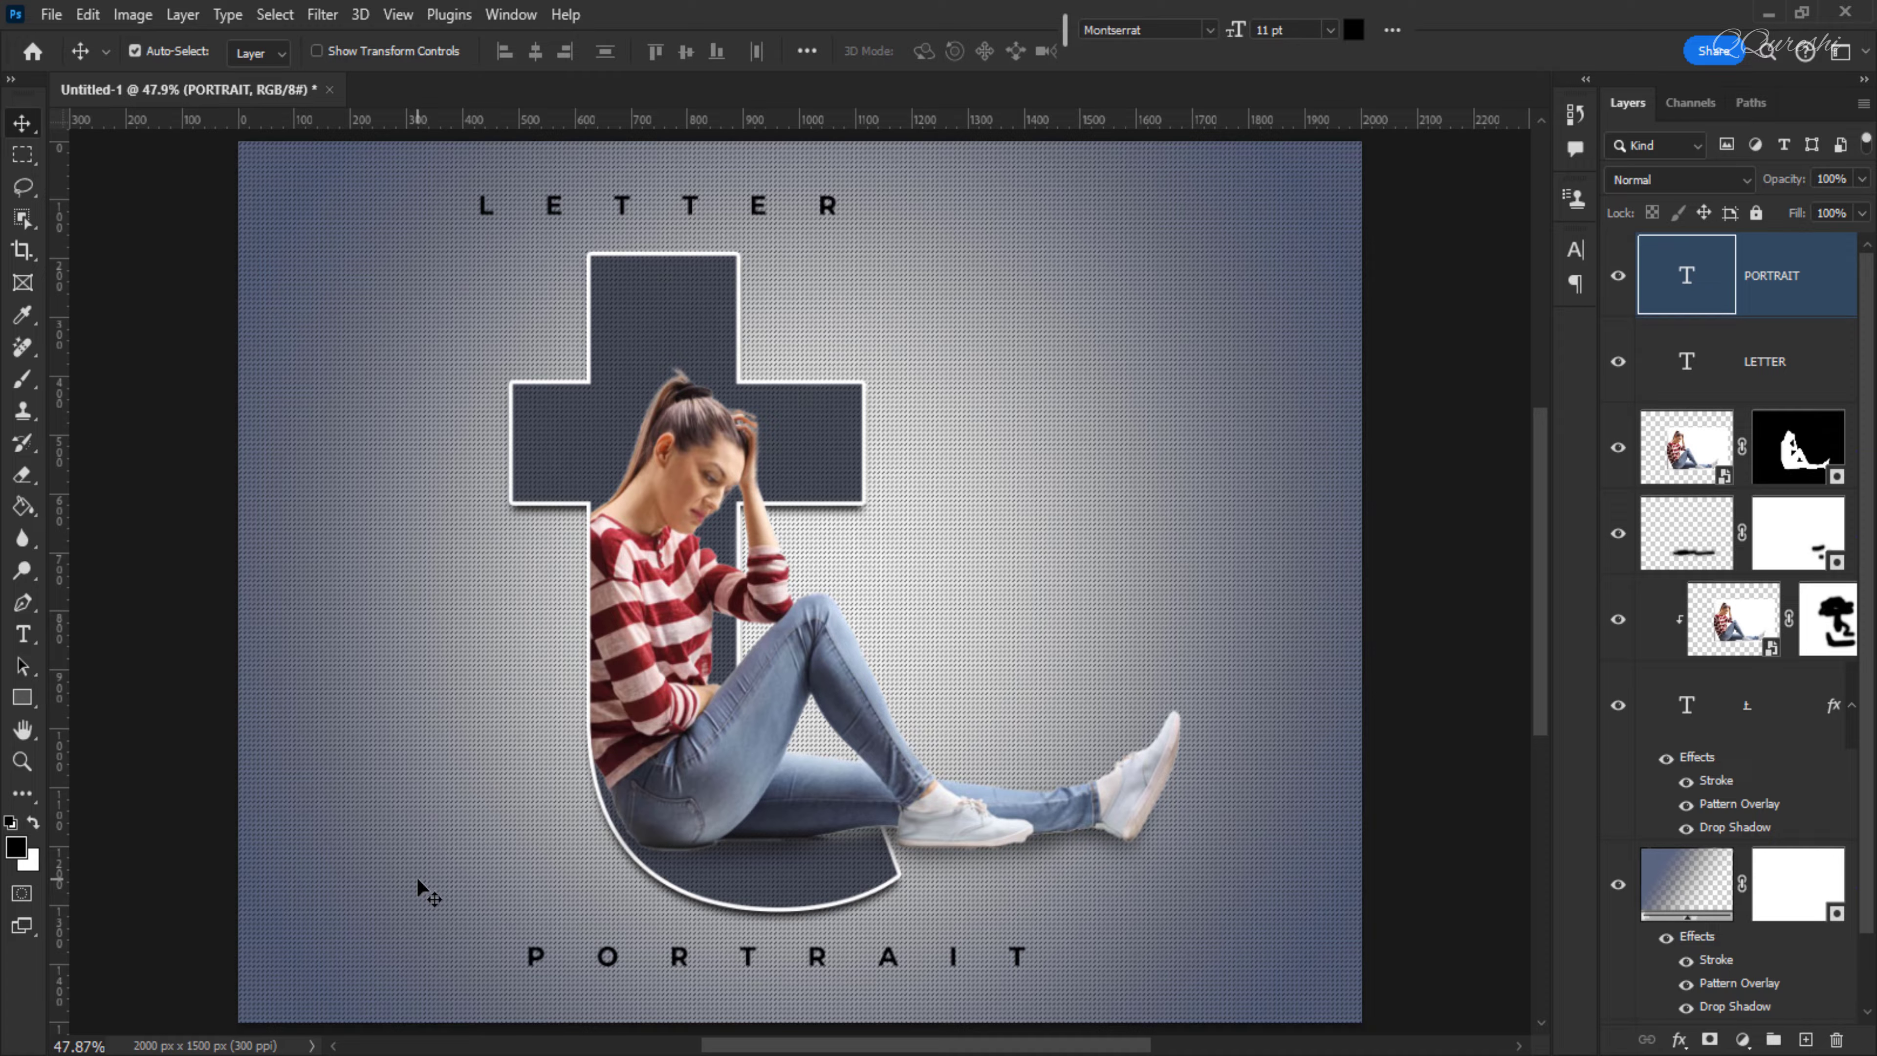
{"action": "key", "text": "ctrl+plus"}
{"action": "key", "text": "ctrl+plus"}
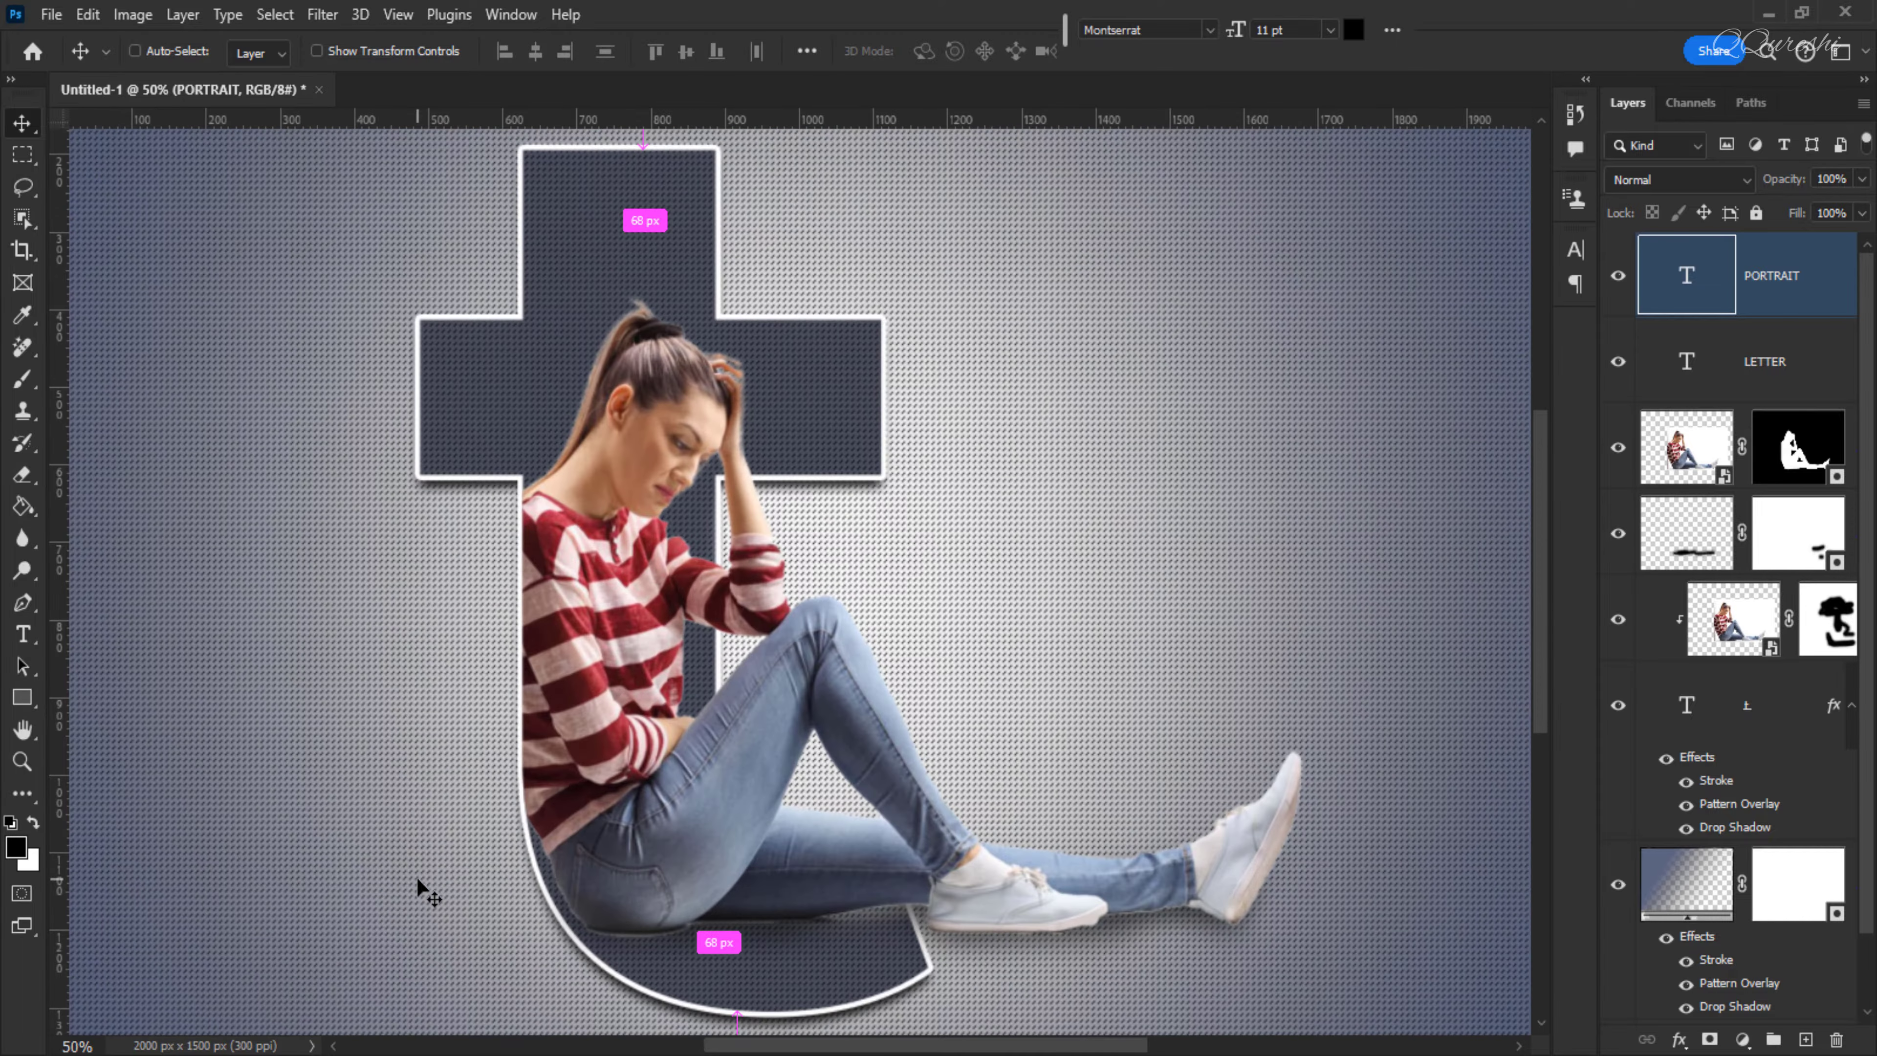
{"action": "key", "text": "ctrl+plus"}
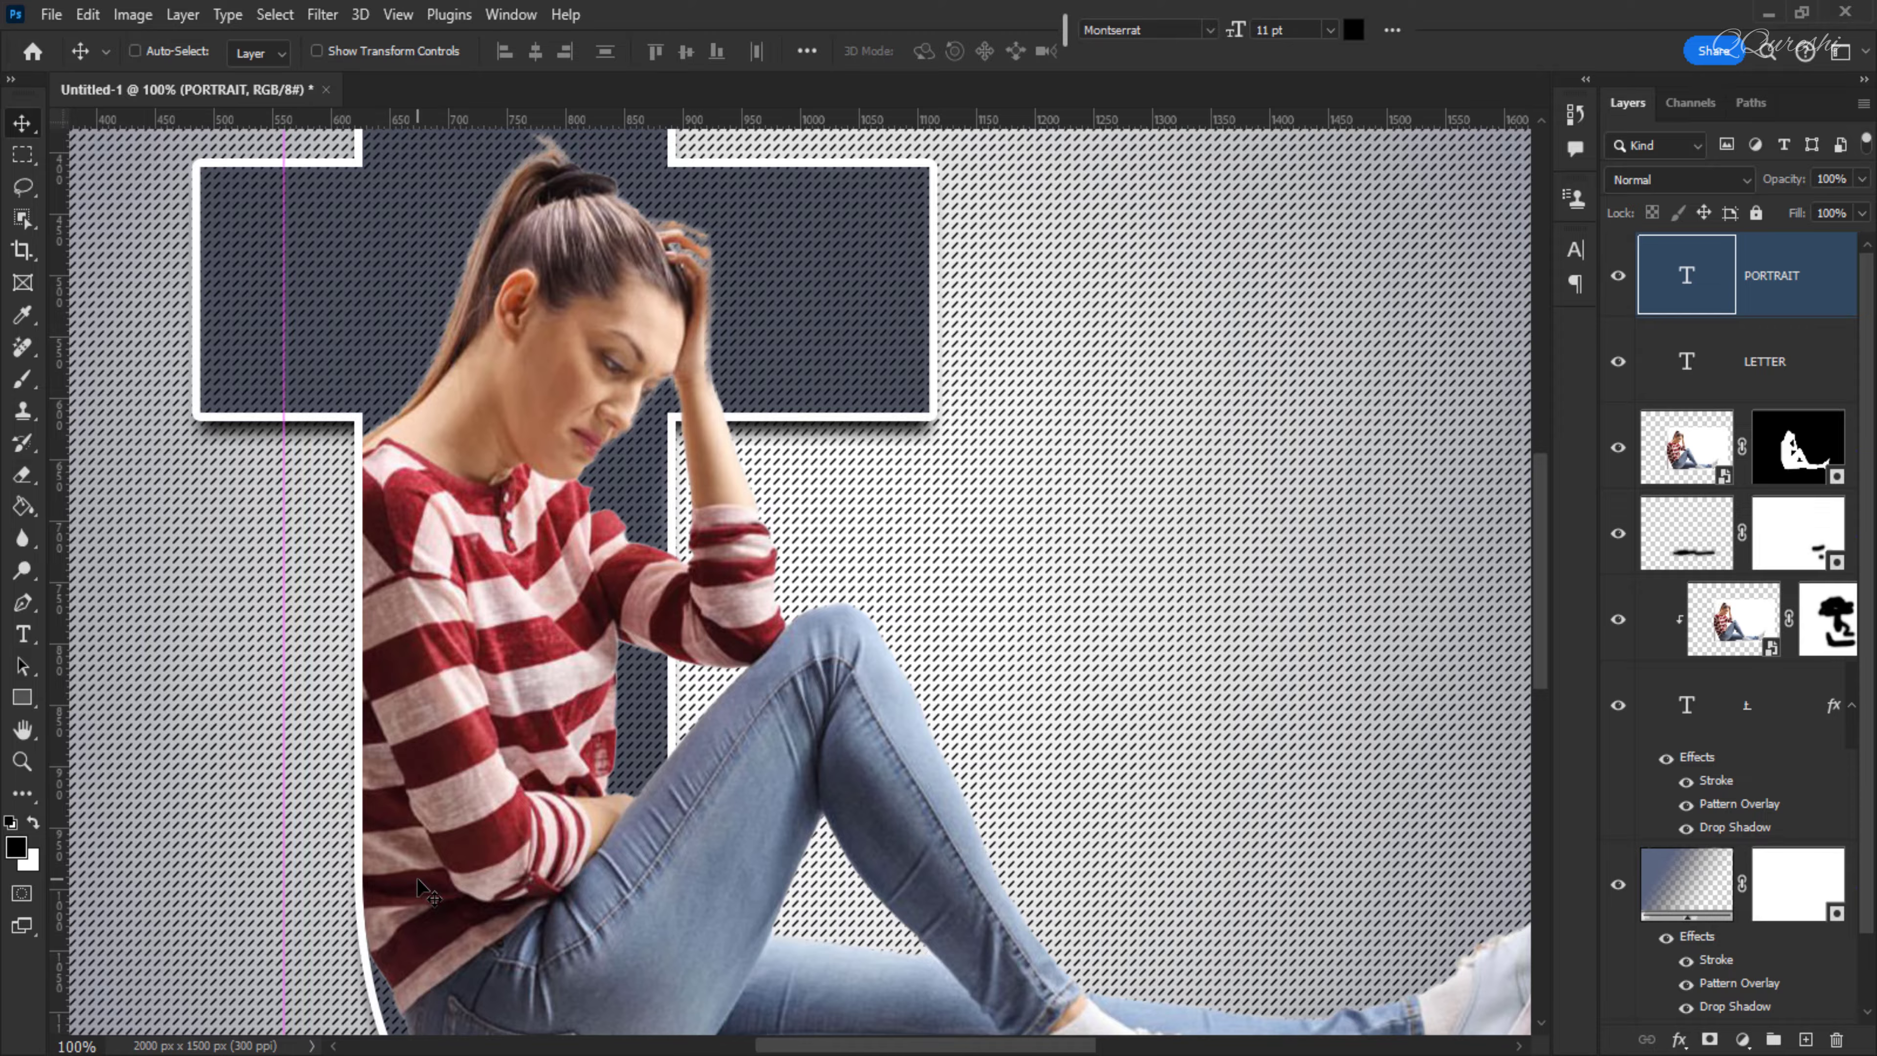
{"action": "key", "text": "ctrl+0"}
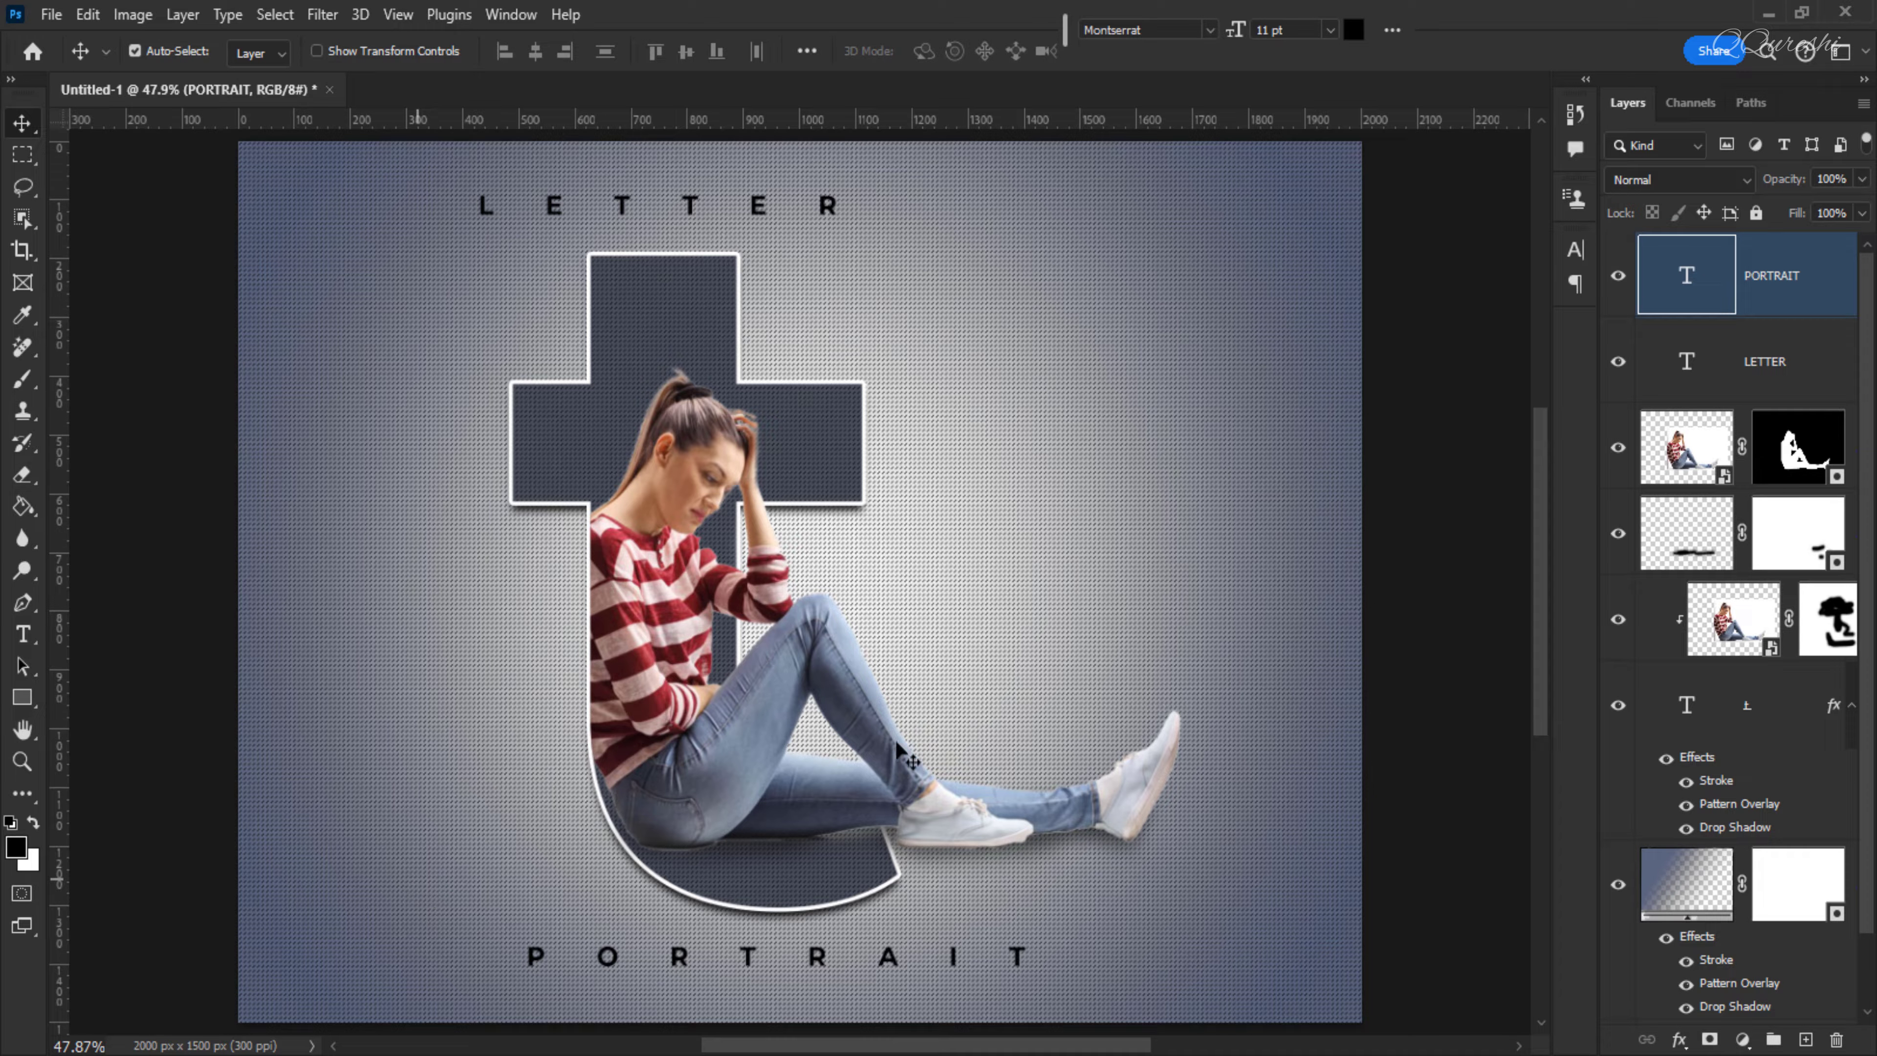
Open Levels on the woman's unclipped photo copy and raise the Red channel's black input point to where the histogram rises
{"action": "left_click", "coordinate": [1700, 462]}
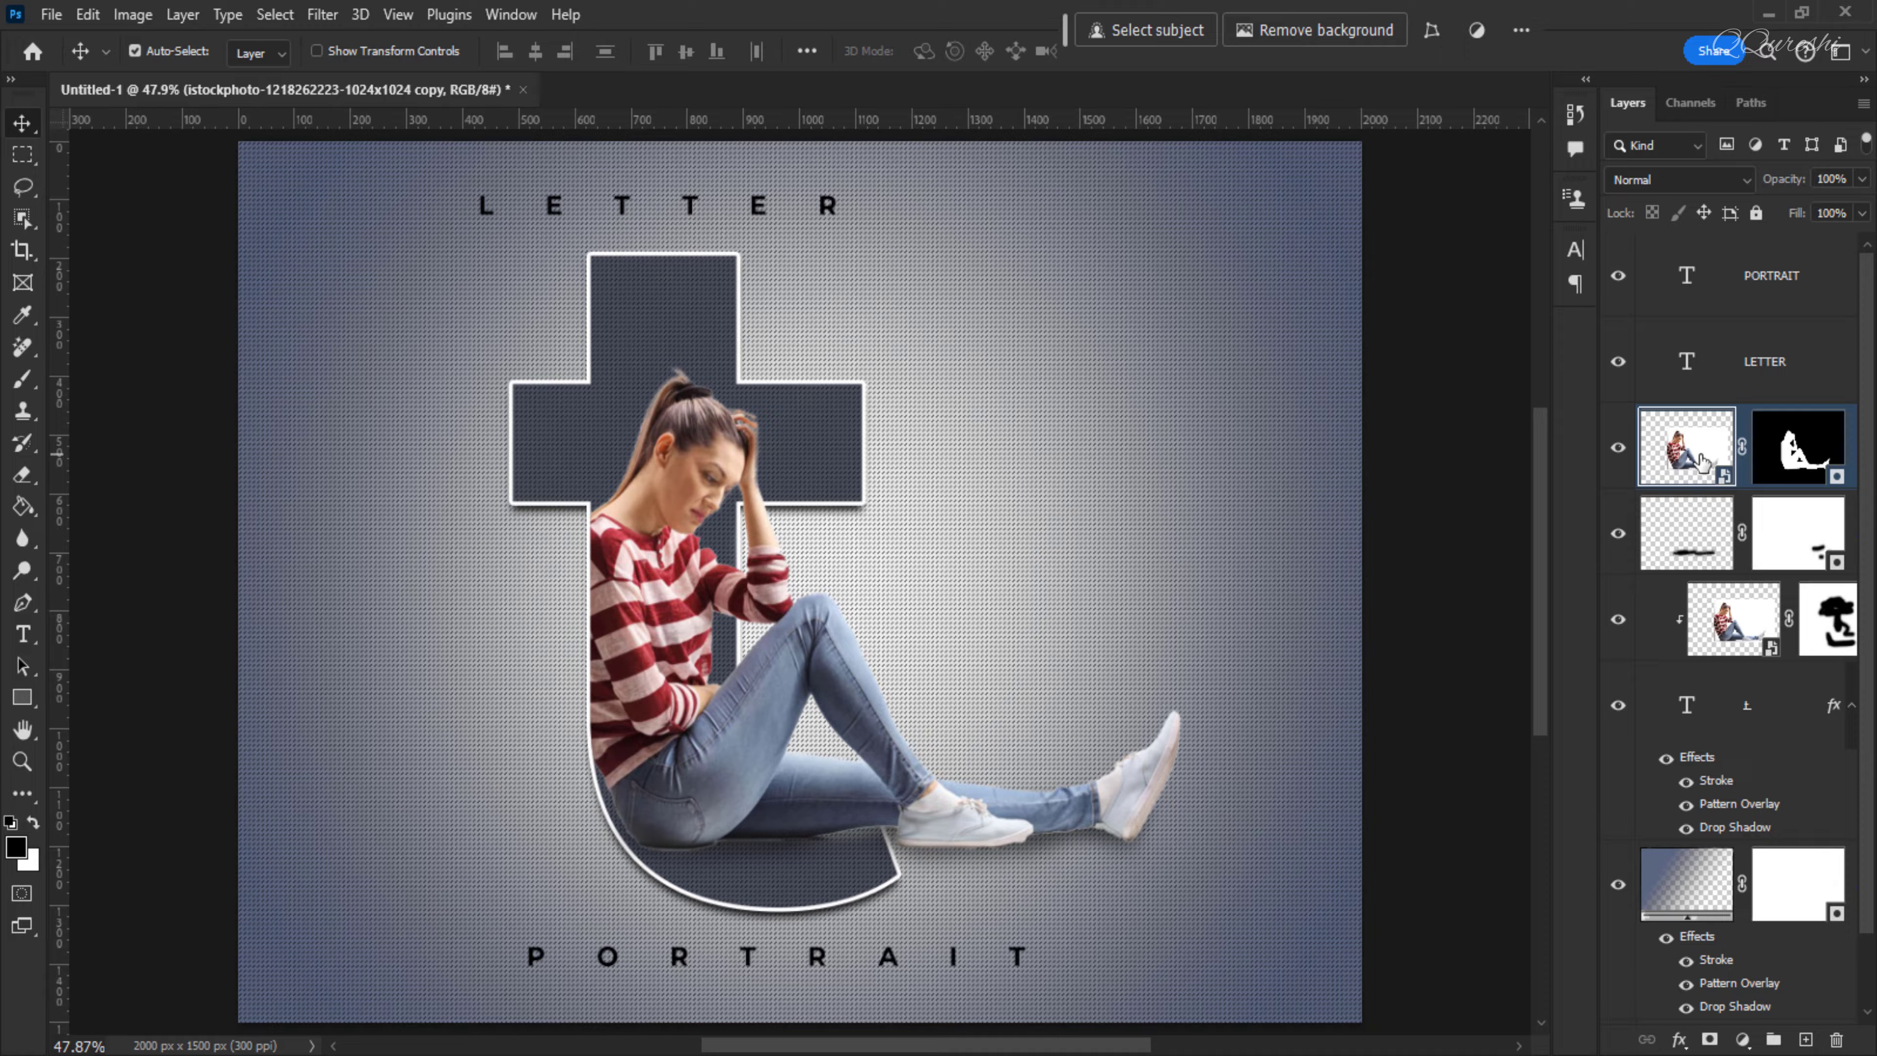
{"action": "key", "text": "ctrl+l"}
{"action": "key", "text": "ctrl+l"}
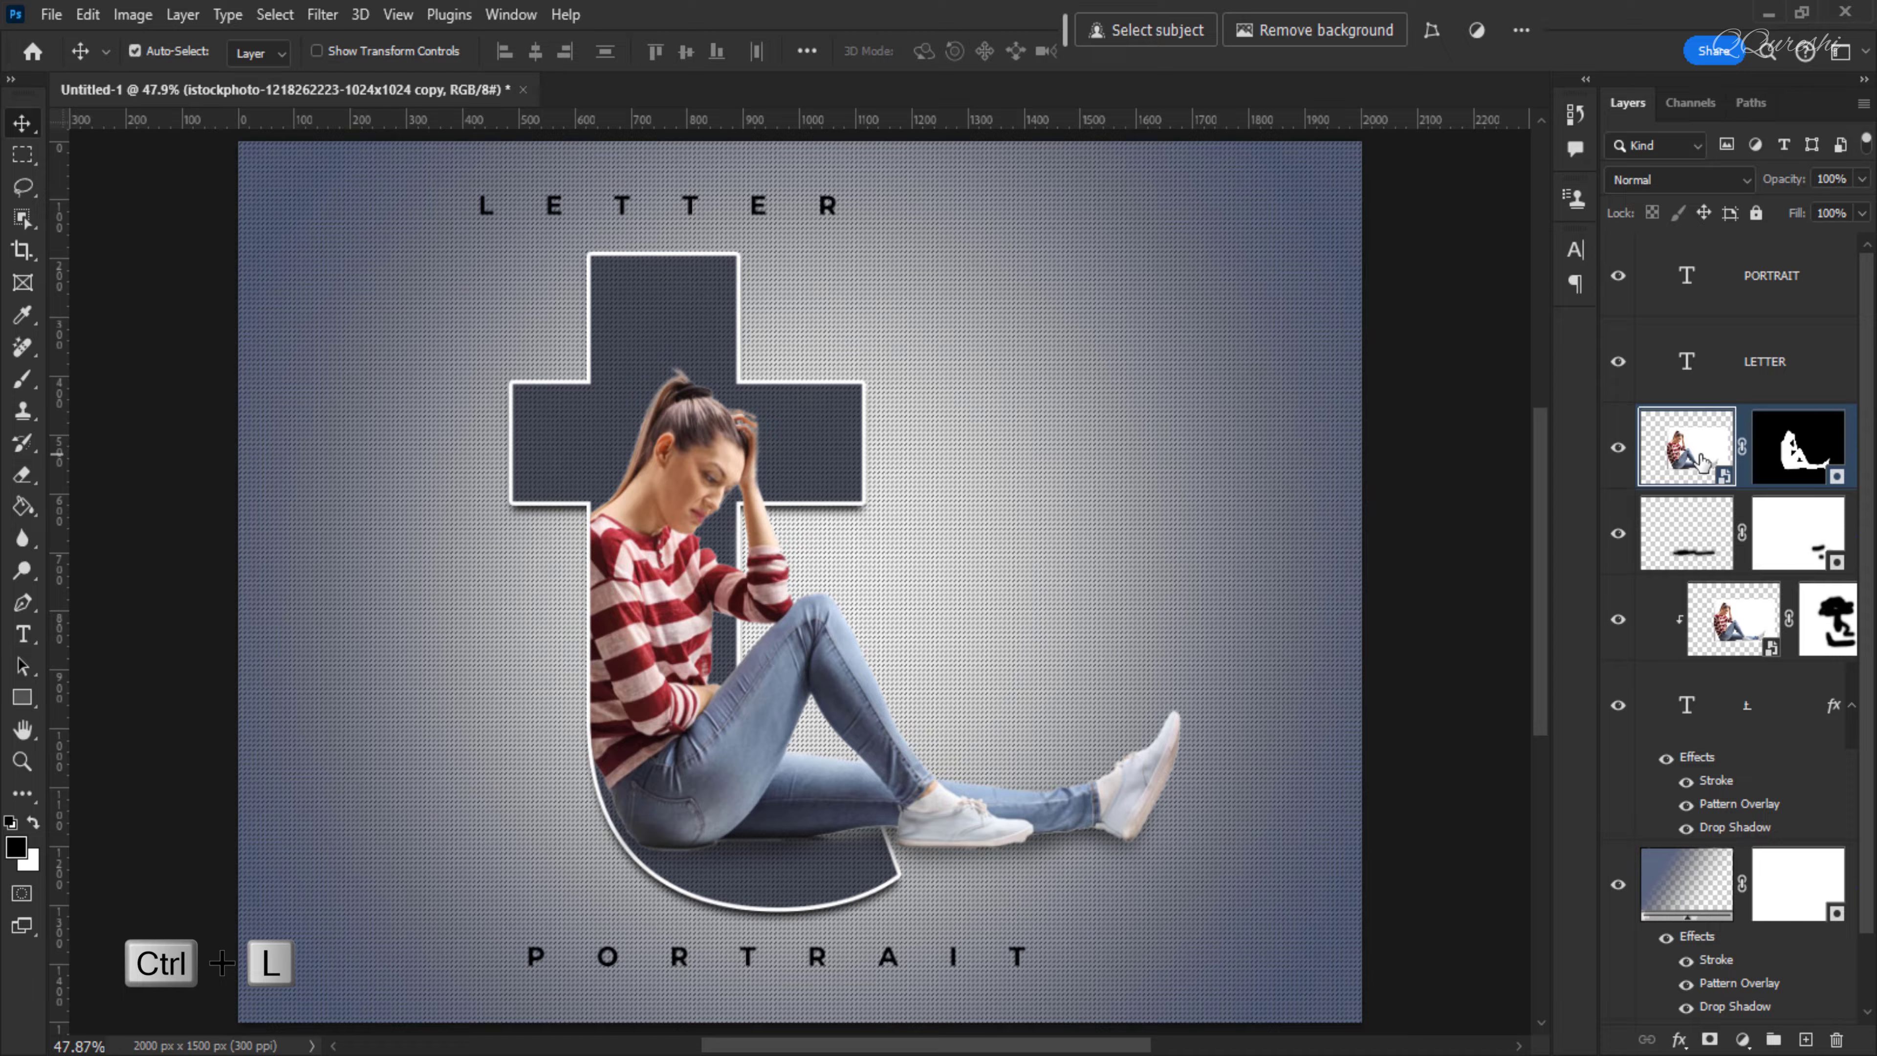
{"action": "key", "text": "ctrl"}
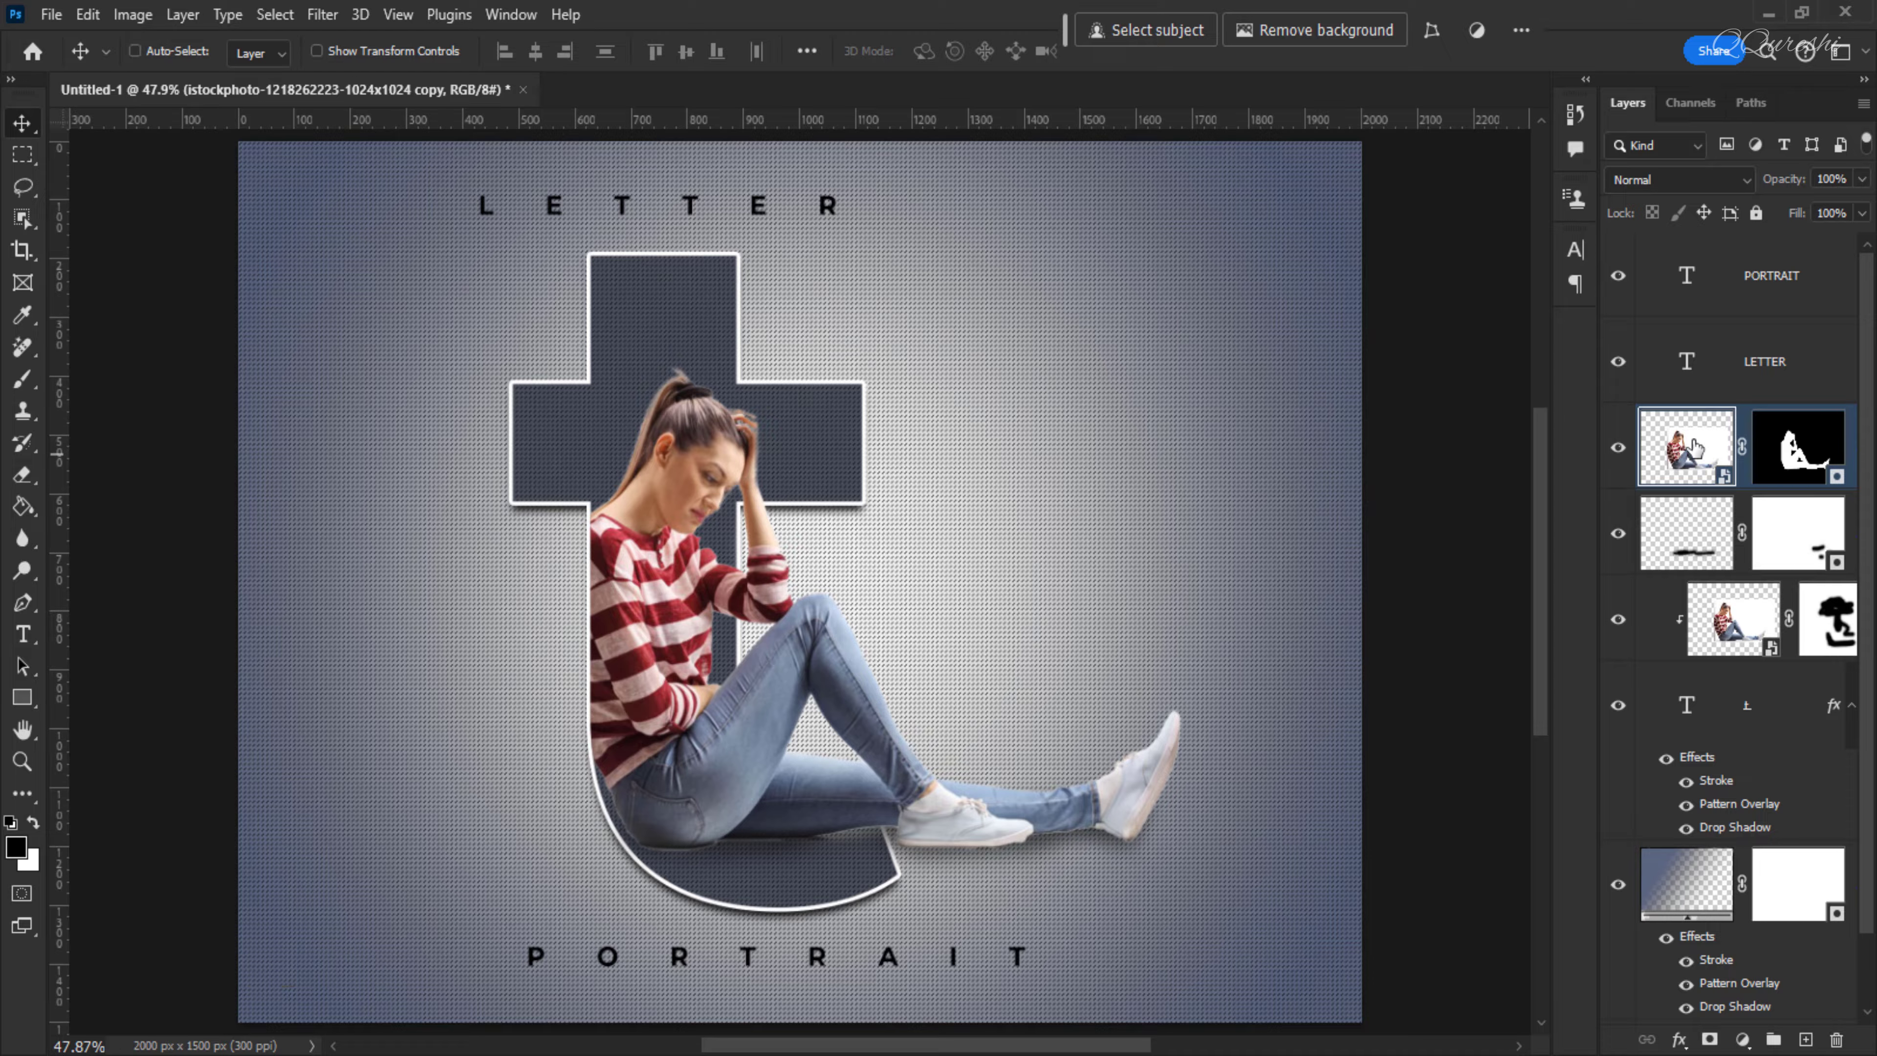
{"action": "key", "text": "ctrl+l"}
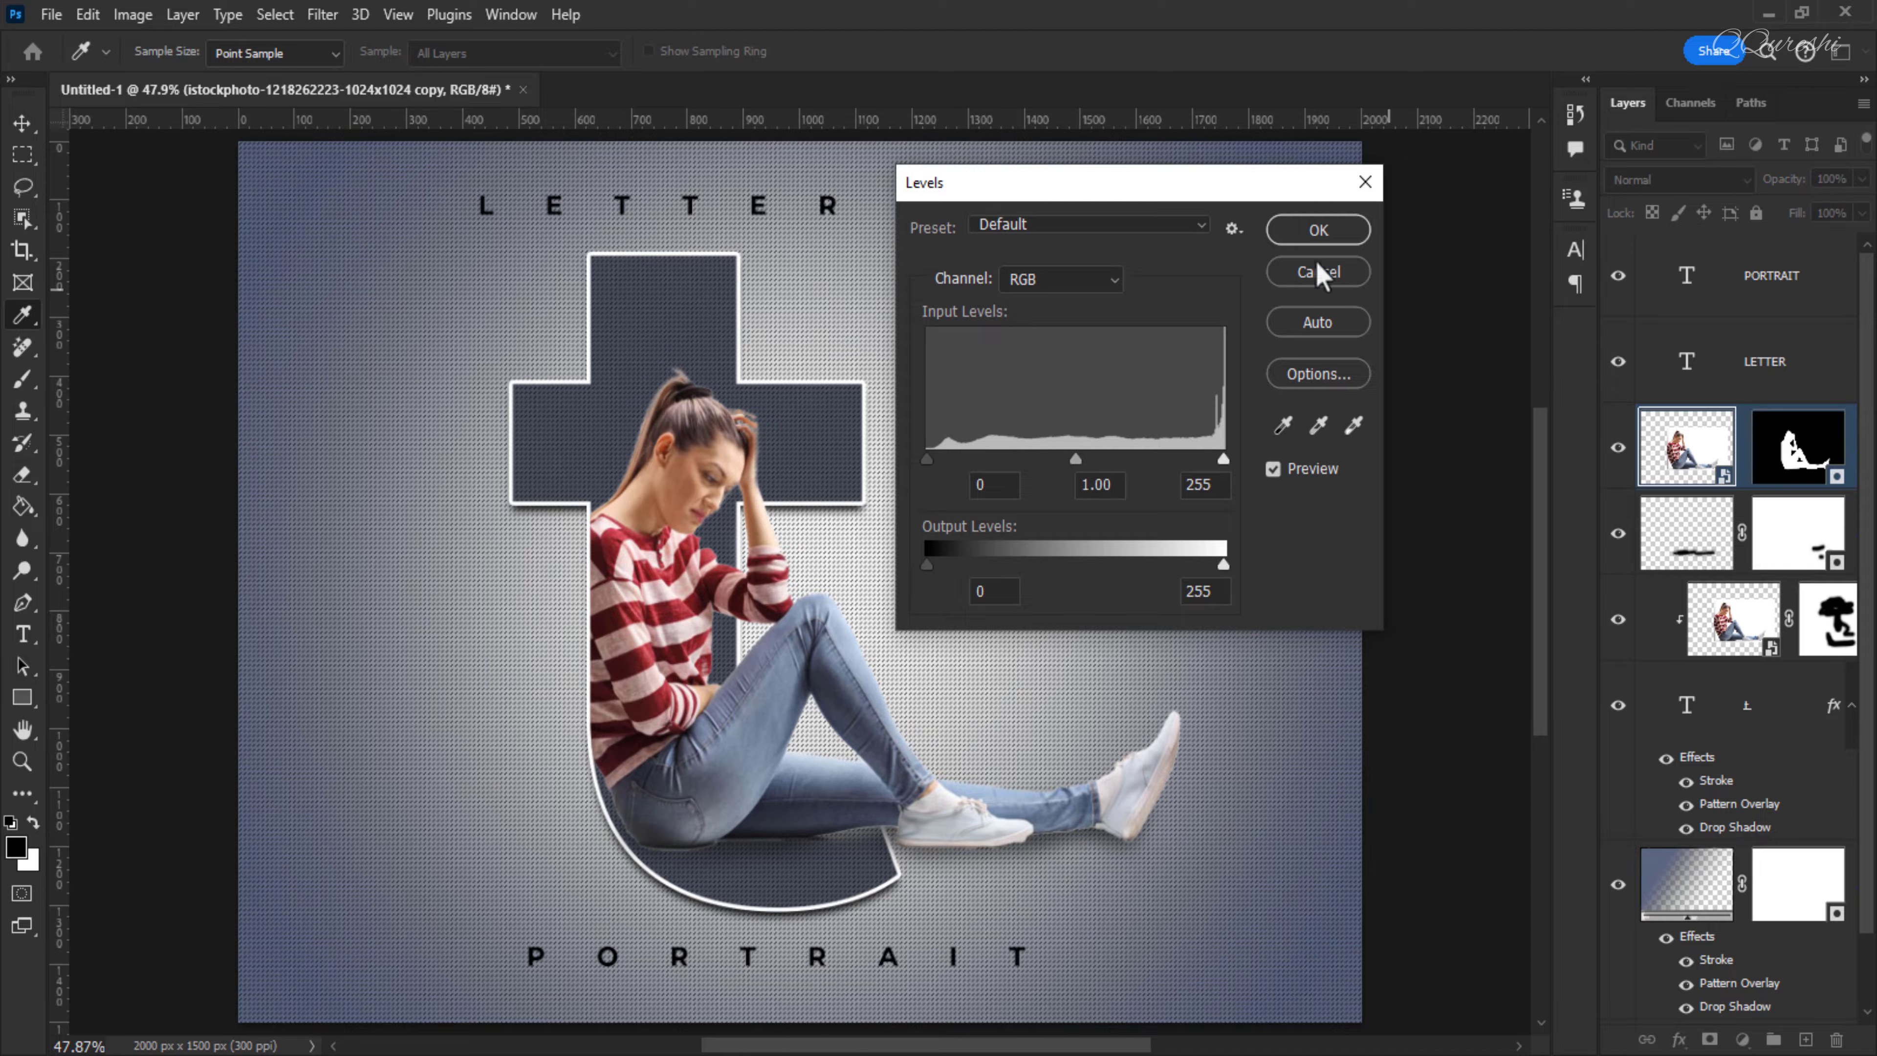
{"action": "left_click", "coordinate": [1037, 288]}
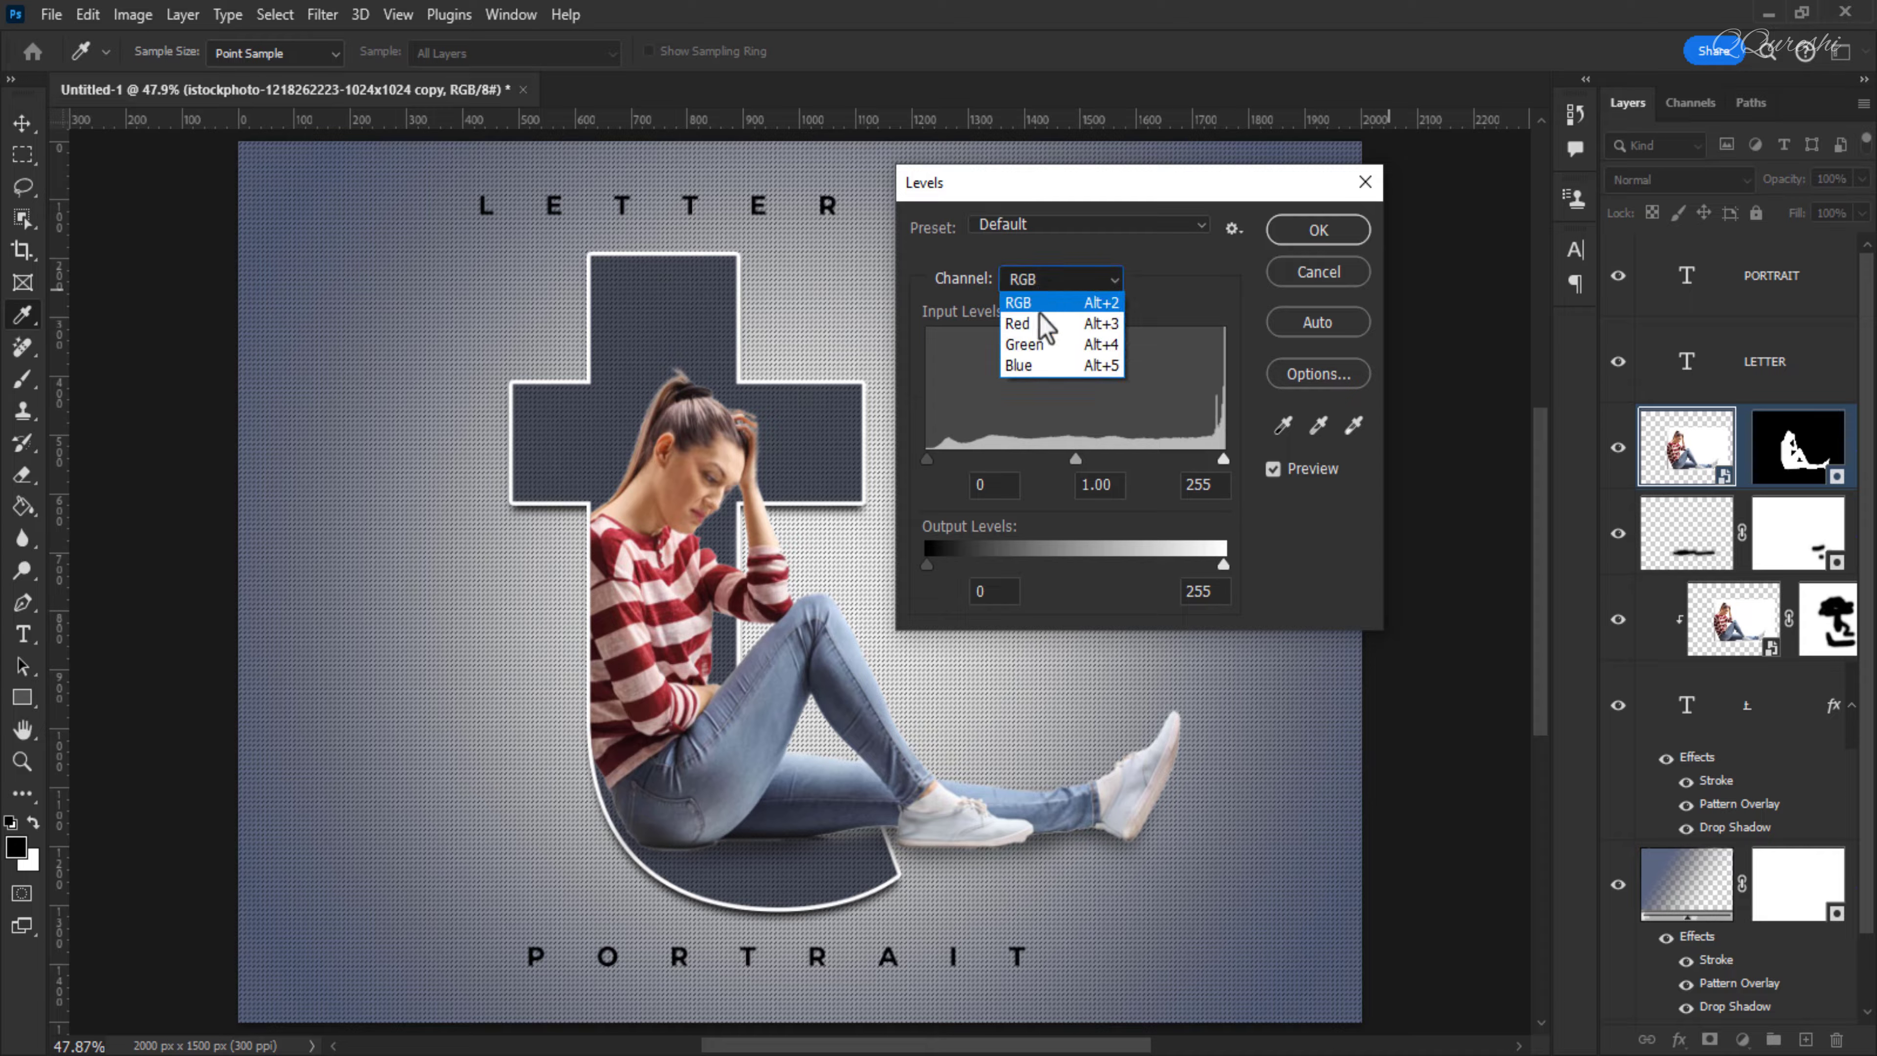
{"action": "left_click", "coordinate": [1038, 317]}
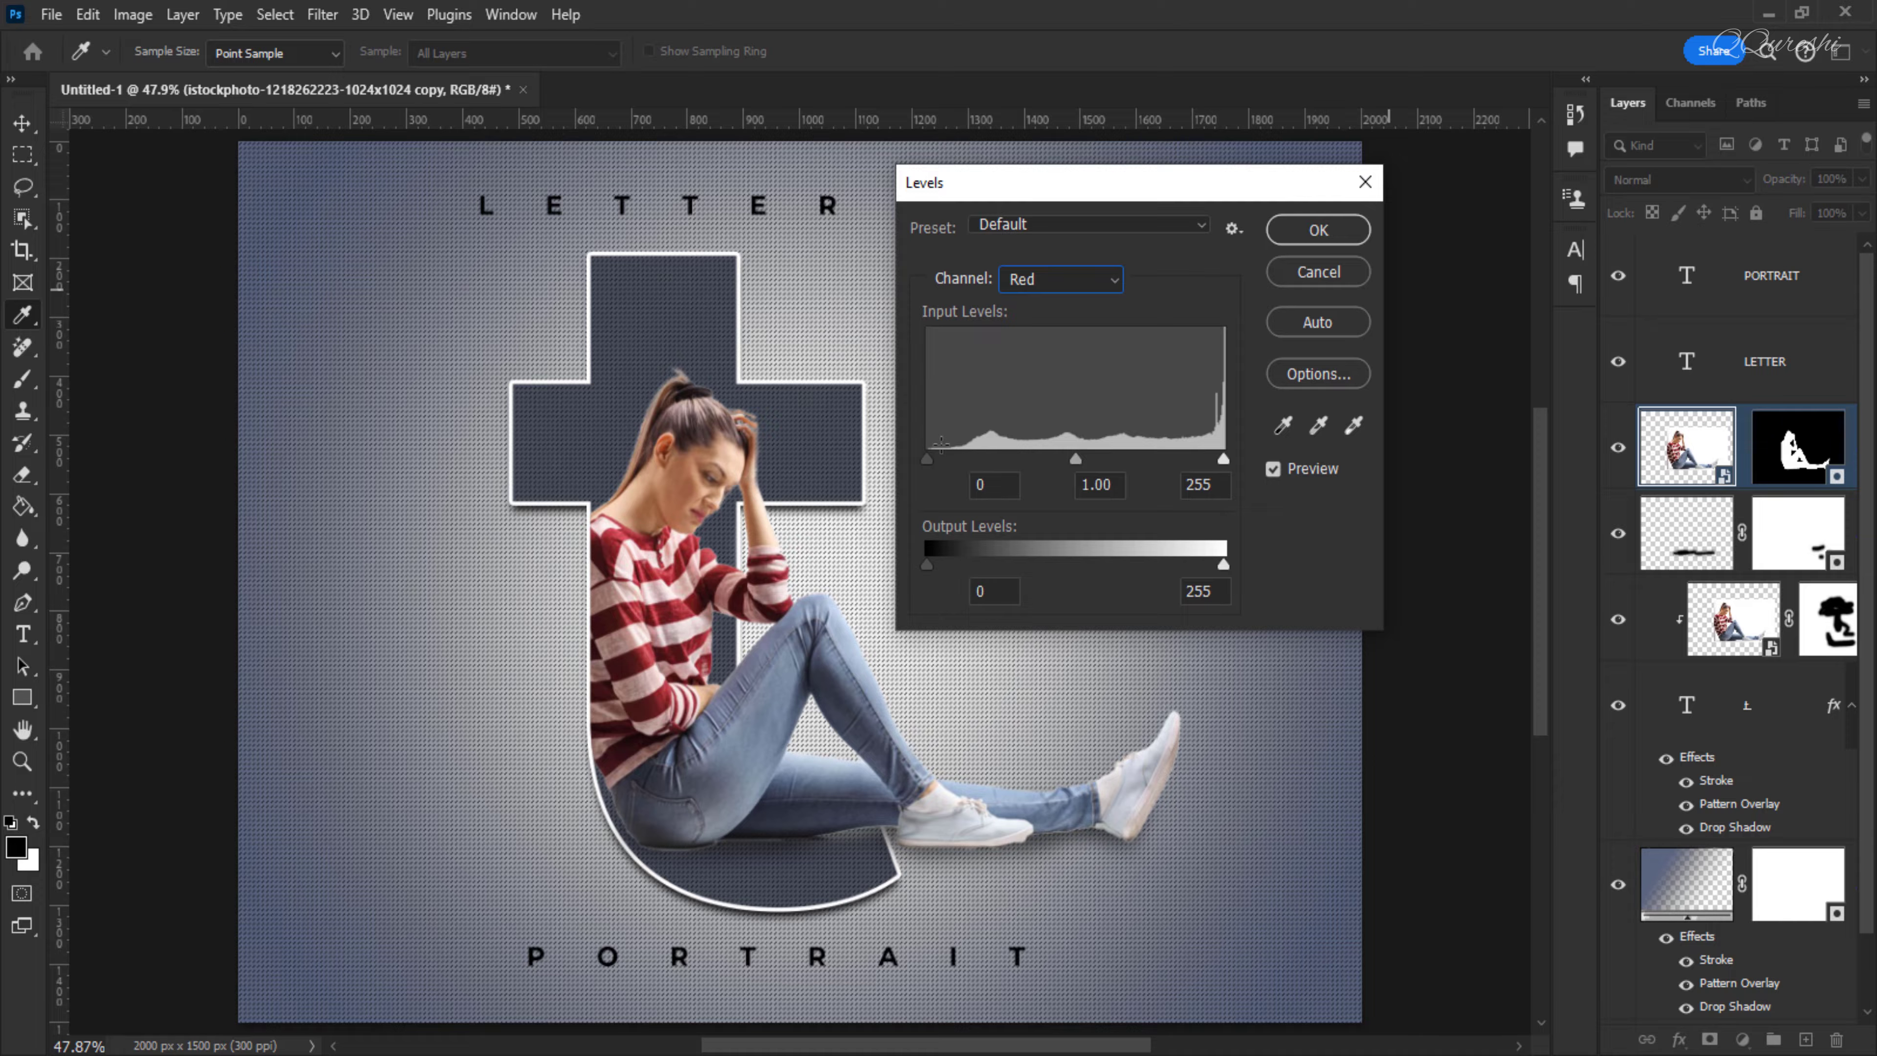
{"action": "key", "text": "alt"}
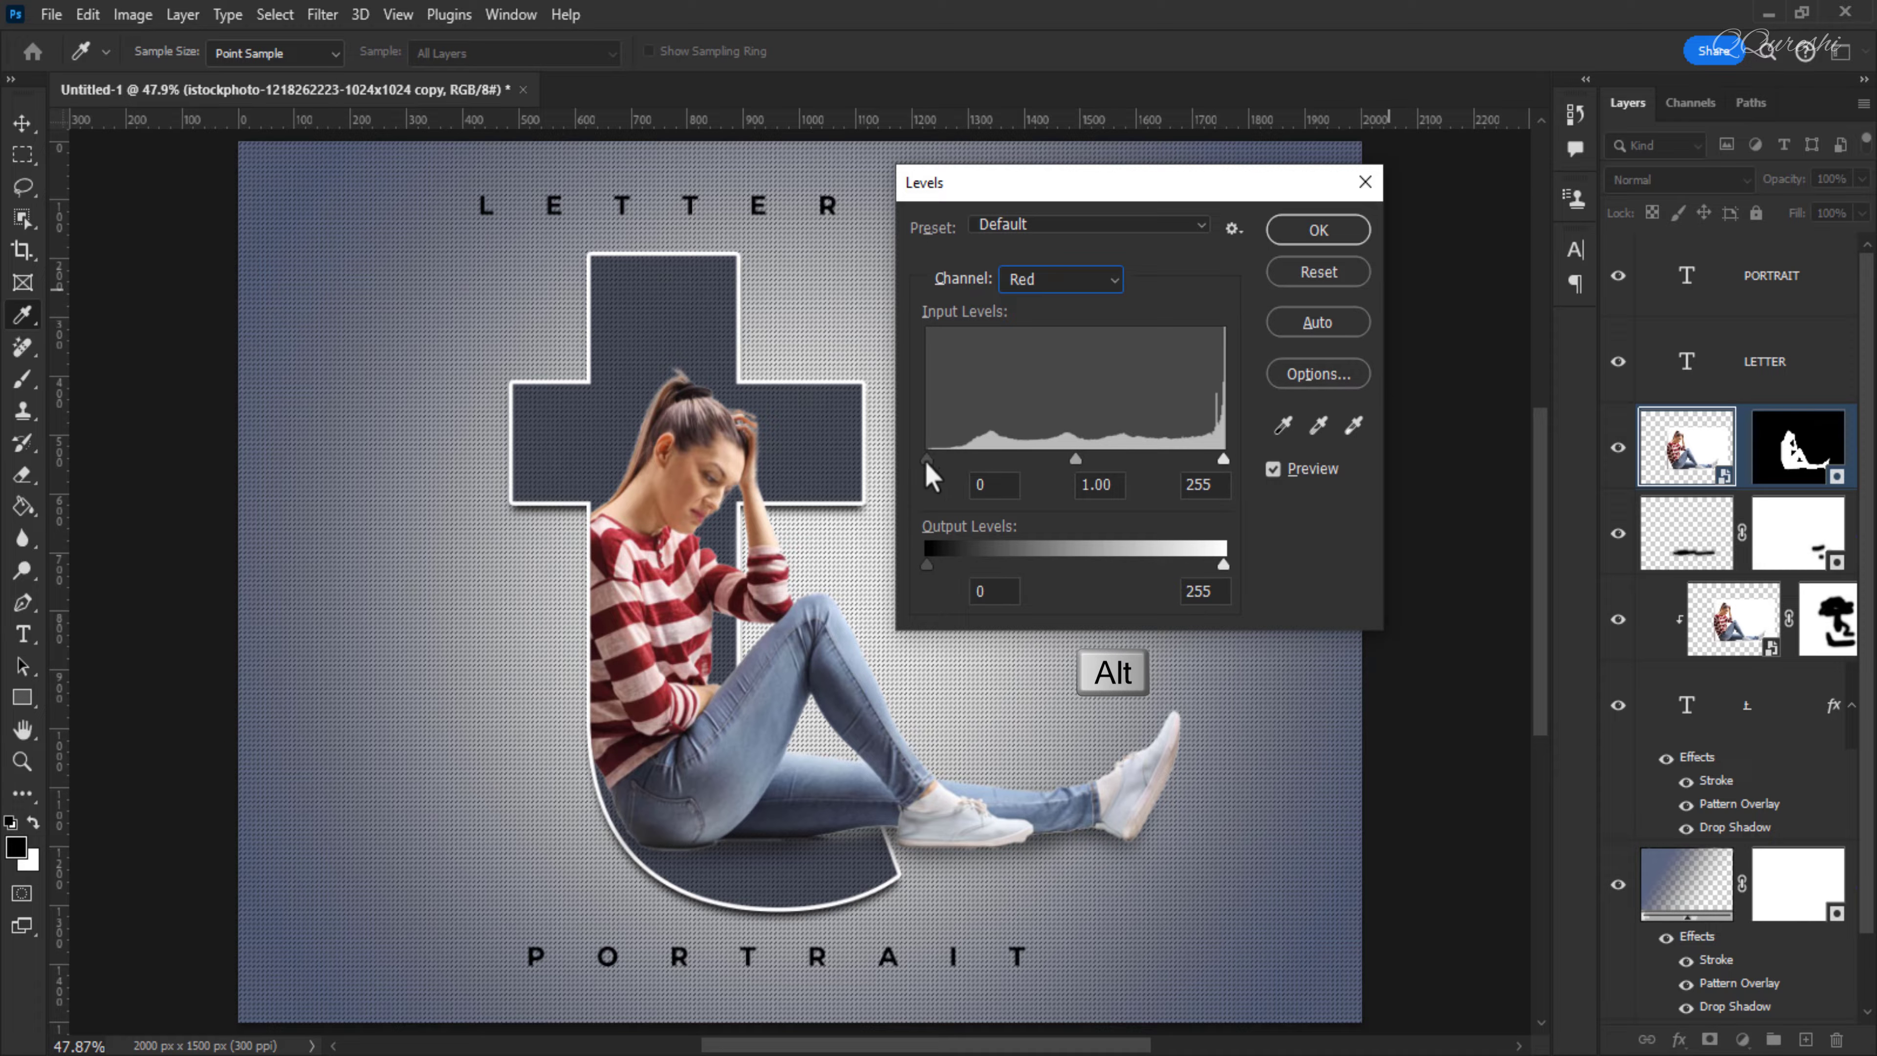
{"action": "left_click_drag", "start_coordinate": [926, 459], "coordinate": [971, 460]}
{"action": "left_click_drag", "start_coordinate": [971, 463], "coordinate": [976, 463]}
Raise the Green channel's black input level to 20 in the Levels adjustment
{"action": "left_click", "coordinate": [1038, 281]}
{"action": "left_click", "coordinate": [1020, 344]}
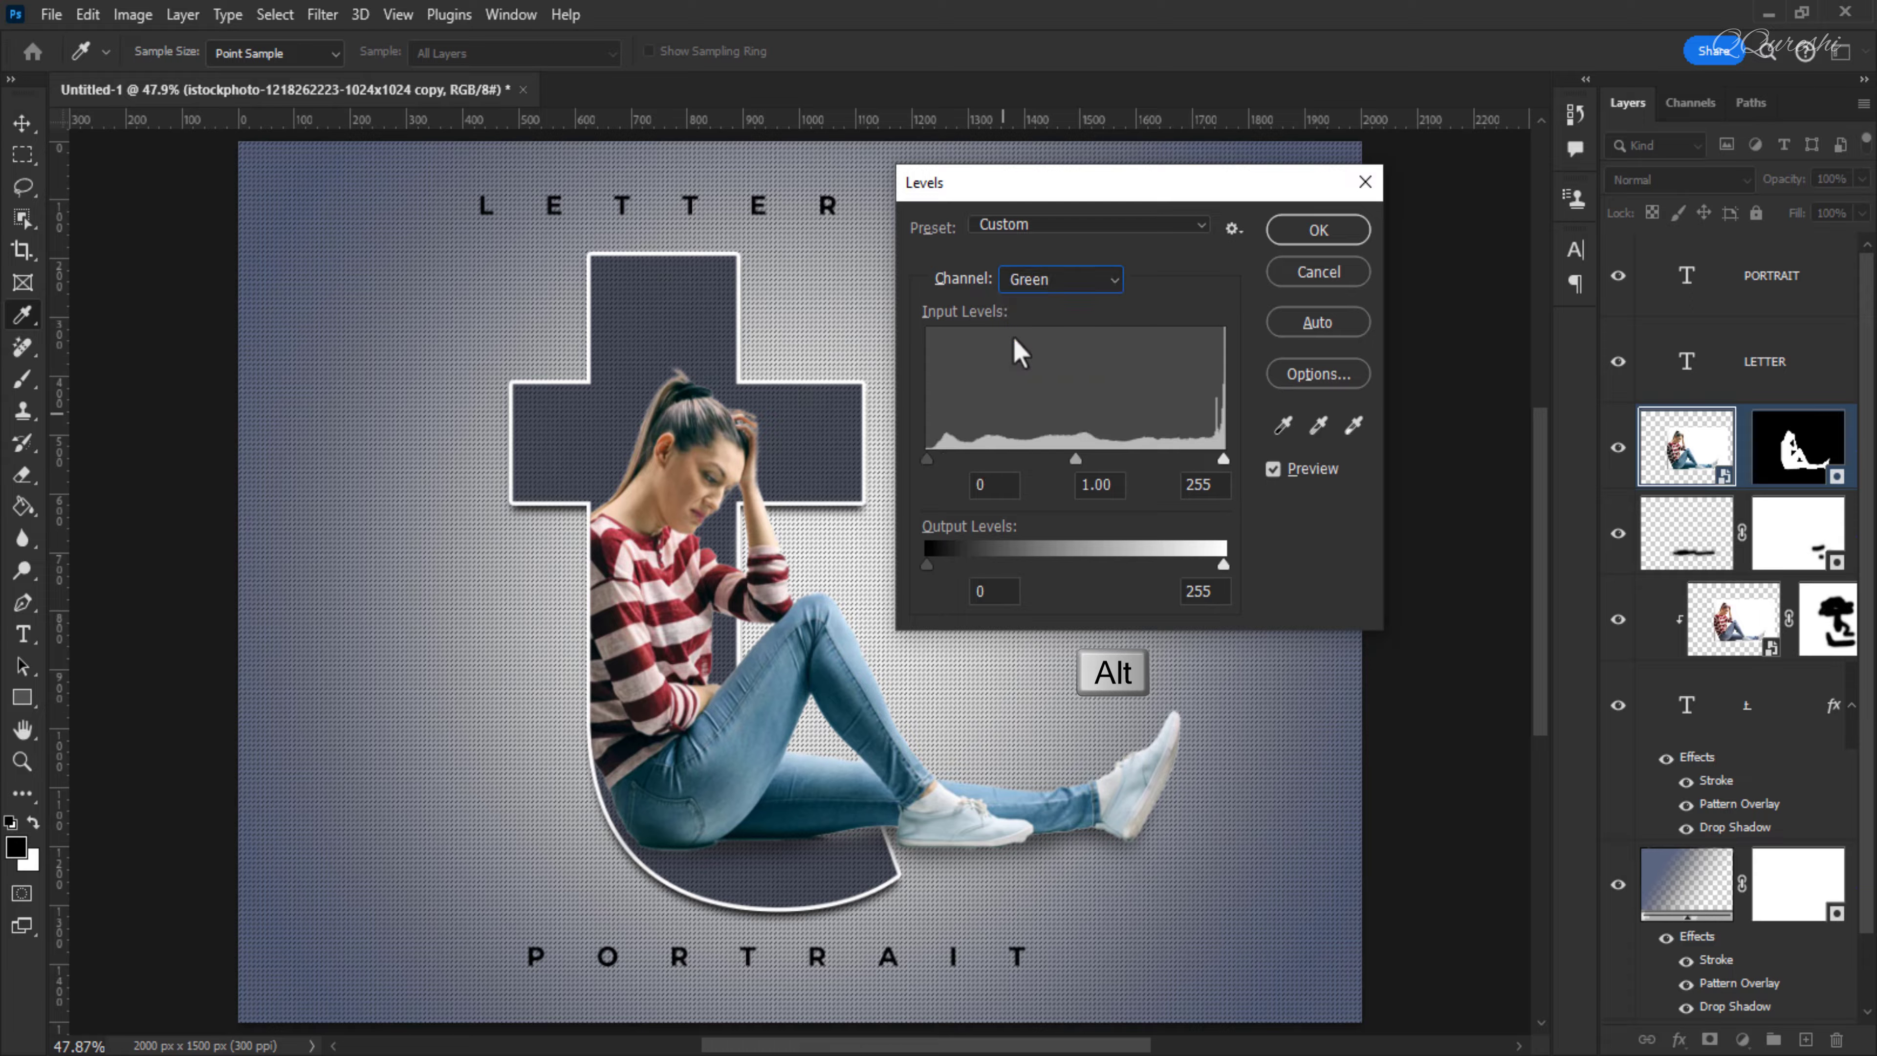
{"action": "left_click_drag", "start_coordinate": [929, 460], "coordinate": [950, 460]}
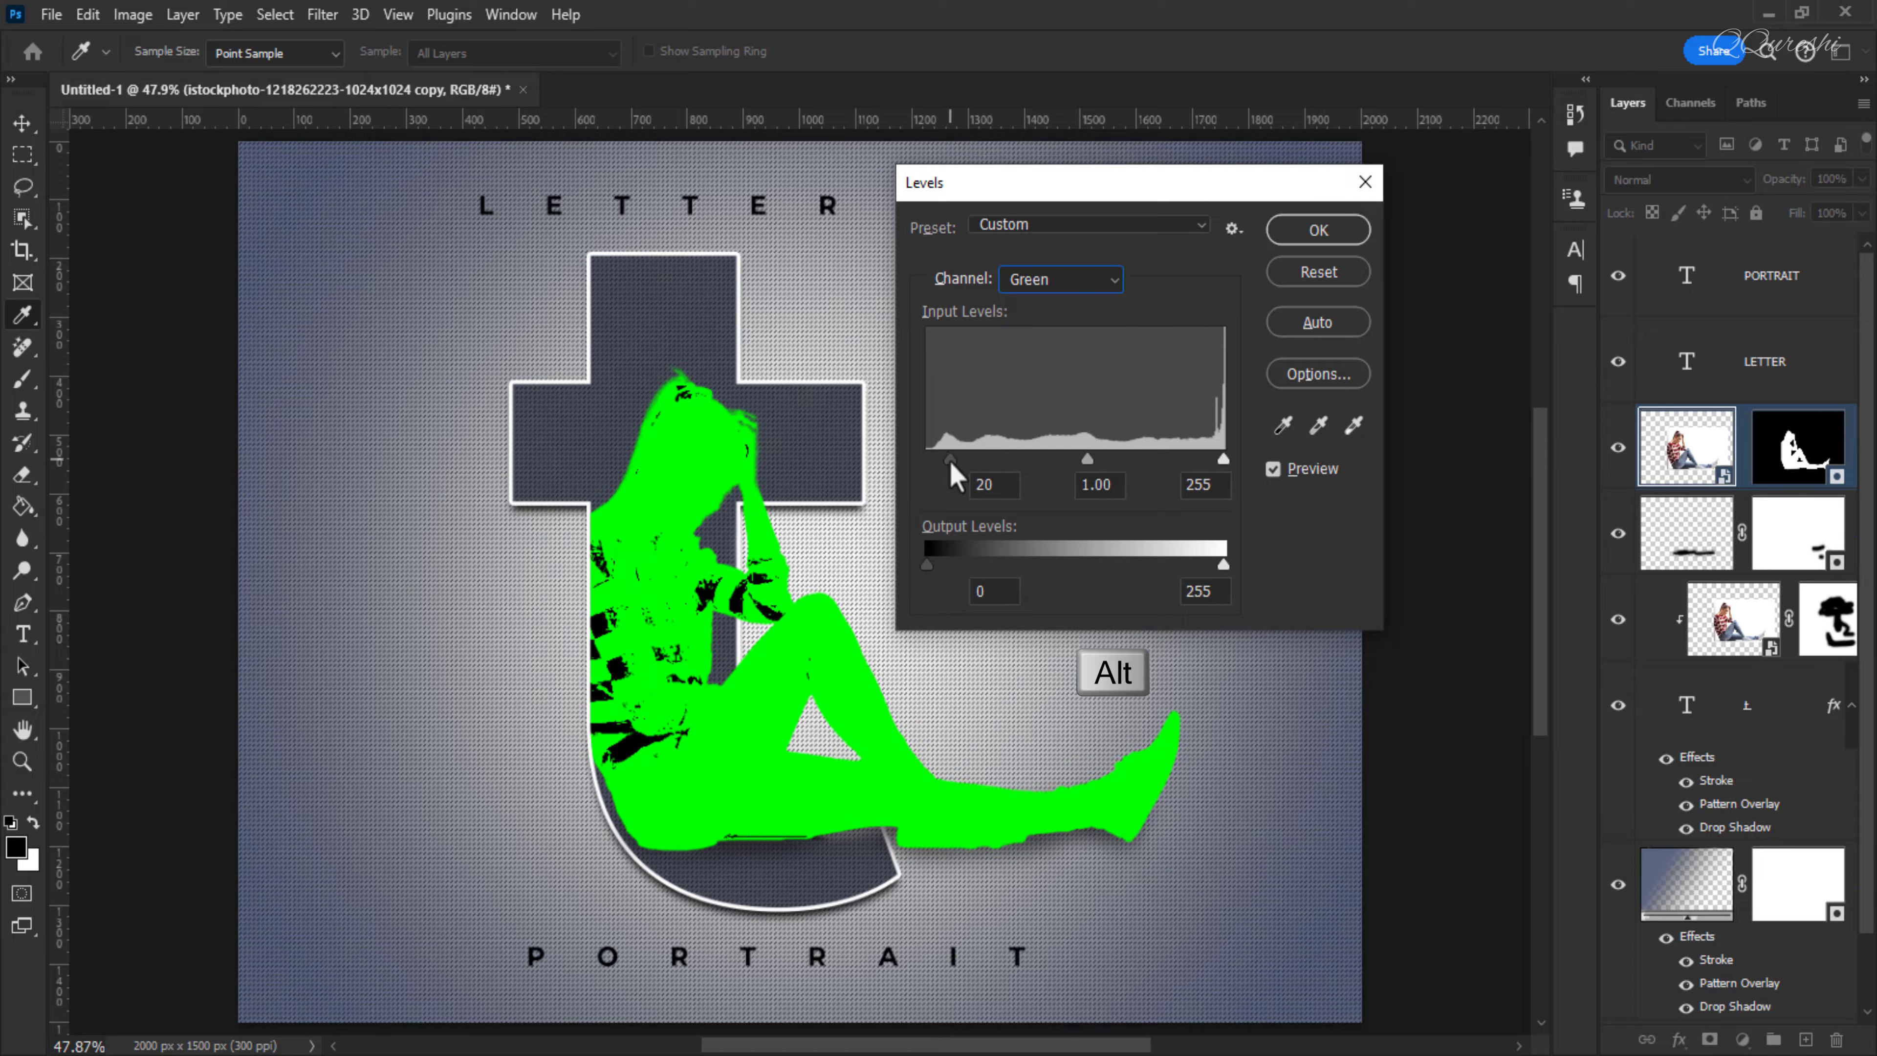